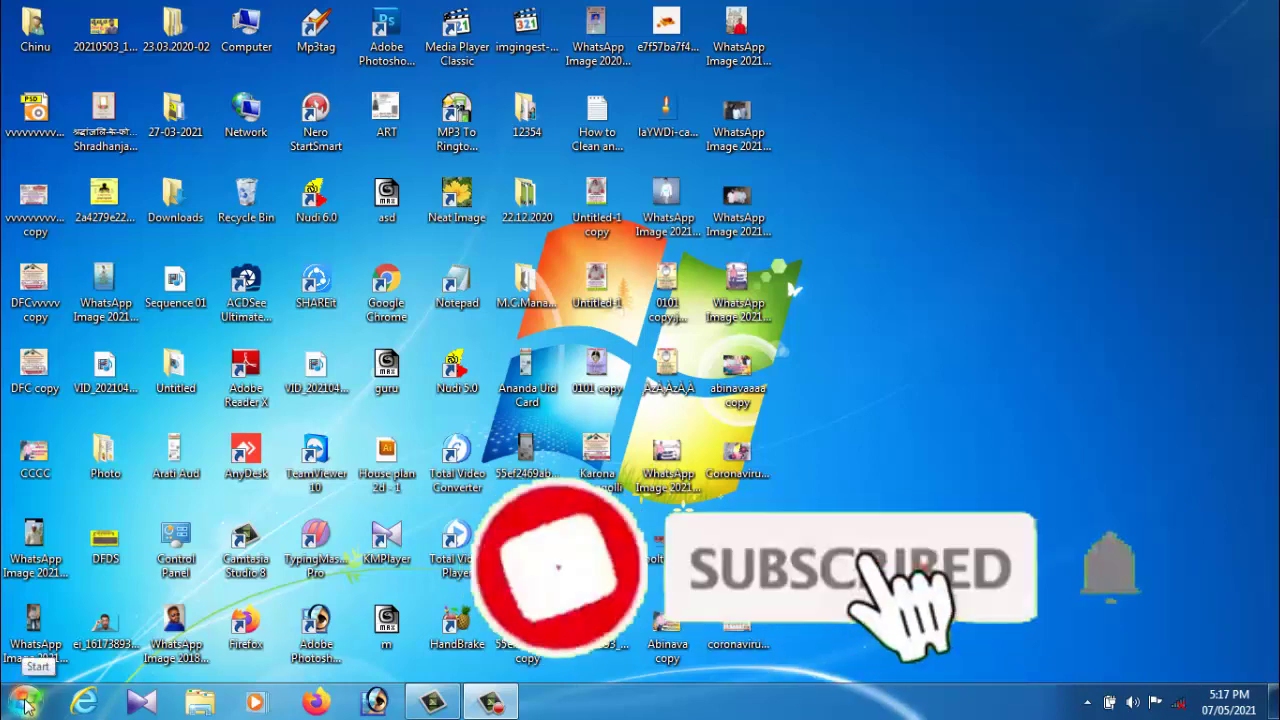
Launch Microsoft Office Excel 2007 from the Start menu's Microsoft Office program folder
{"action": "left_click", "coordinate": [25, 706]}
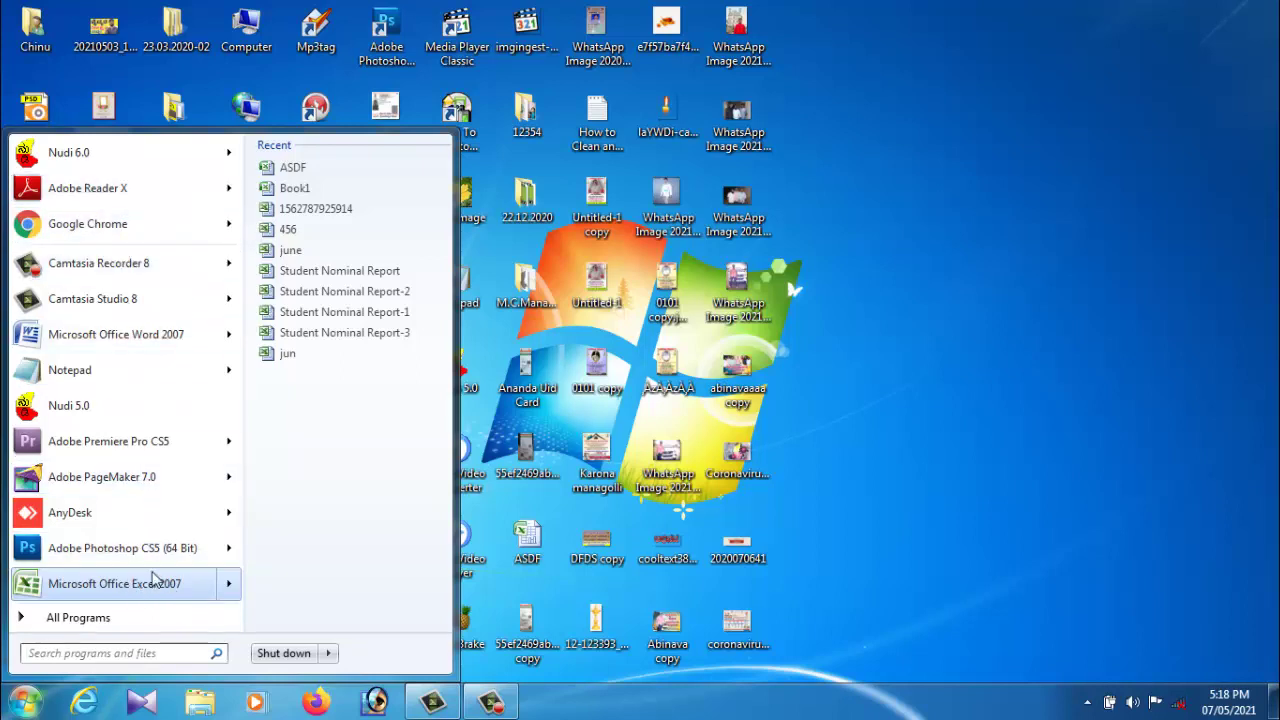
{"action": "left_click", "coordinate": [84, 620]}
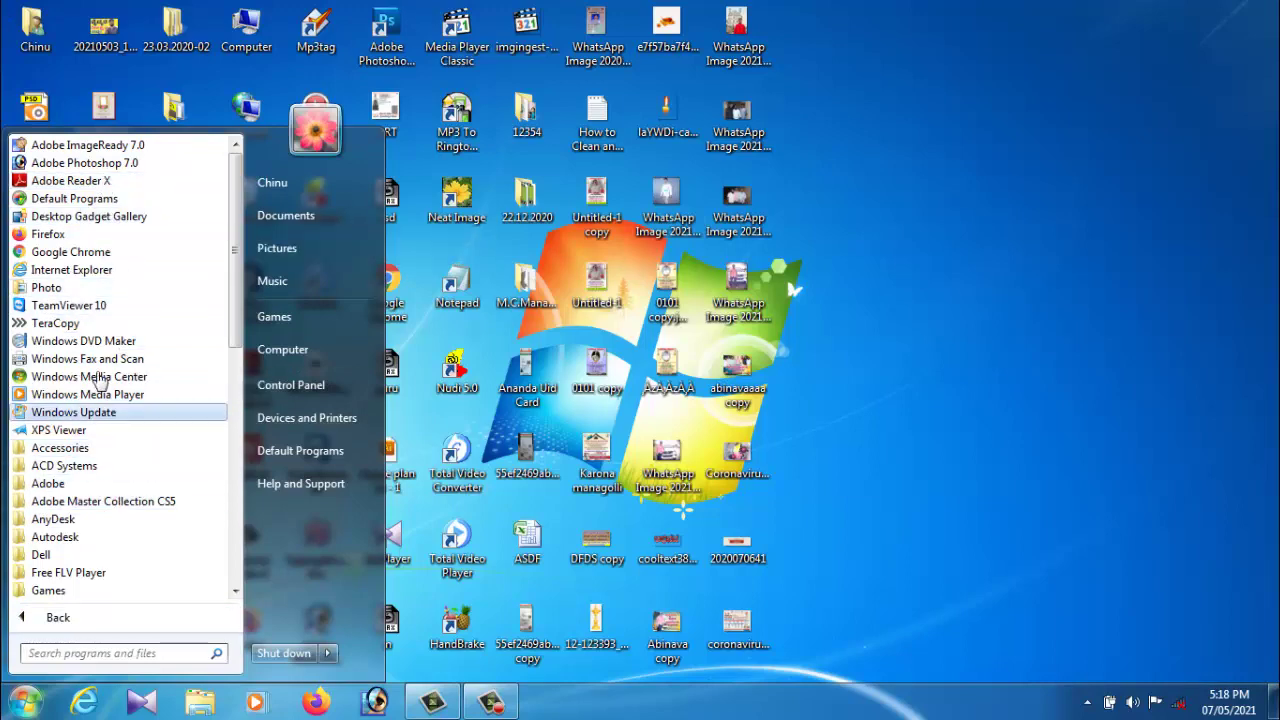
{"action": "left_click_drag", "start_coordinate": [238, 247], "coordinate": [236, 371]}
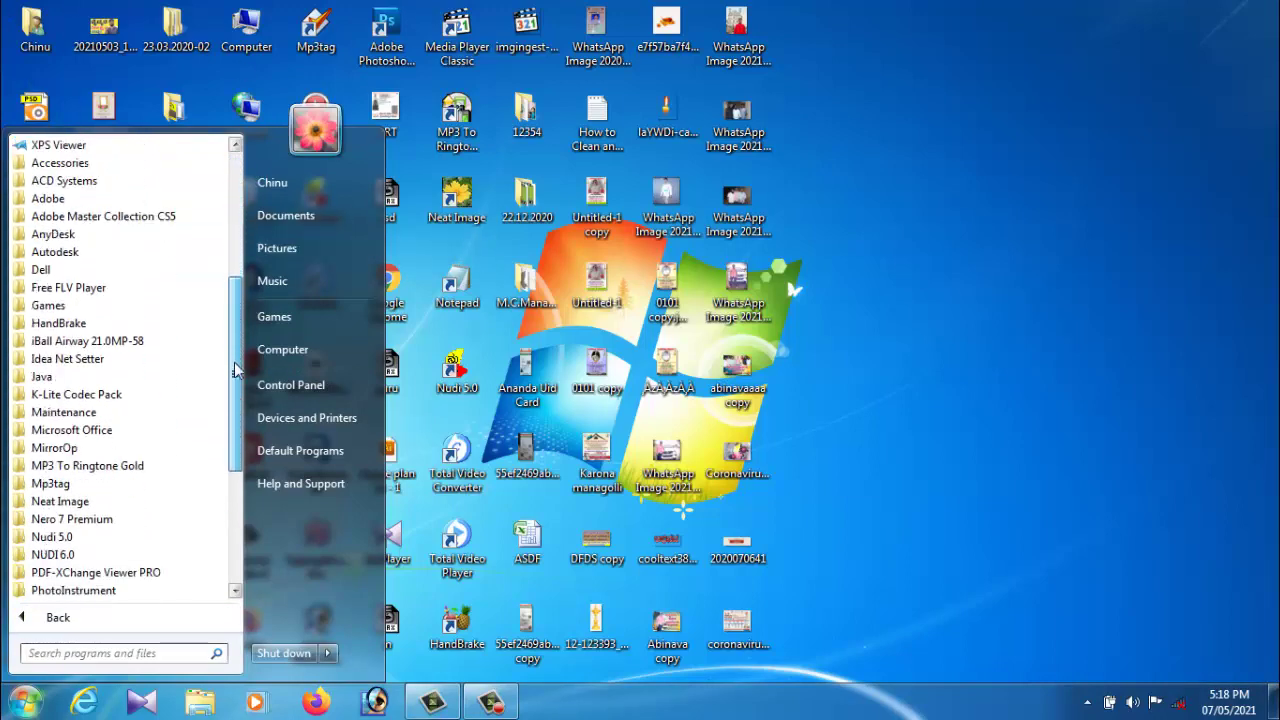
{"action": "left_click", "coordinate": [92, 436]}
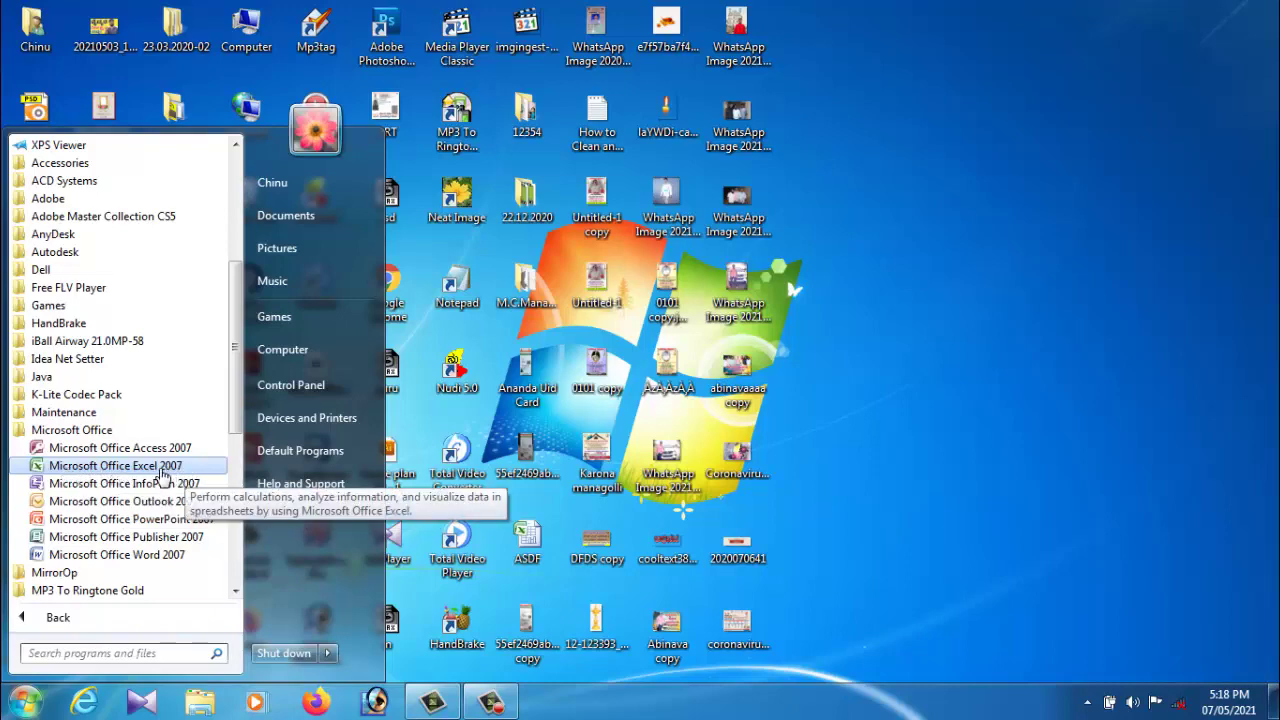
{"action": "left_click", "coordinate": [158, 468]}
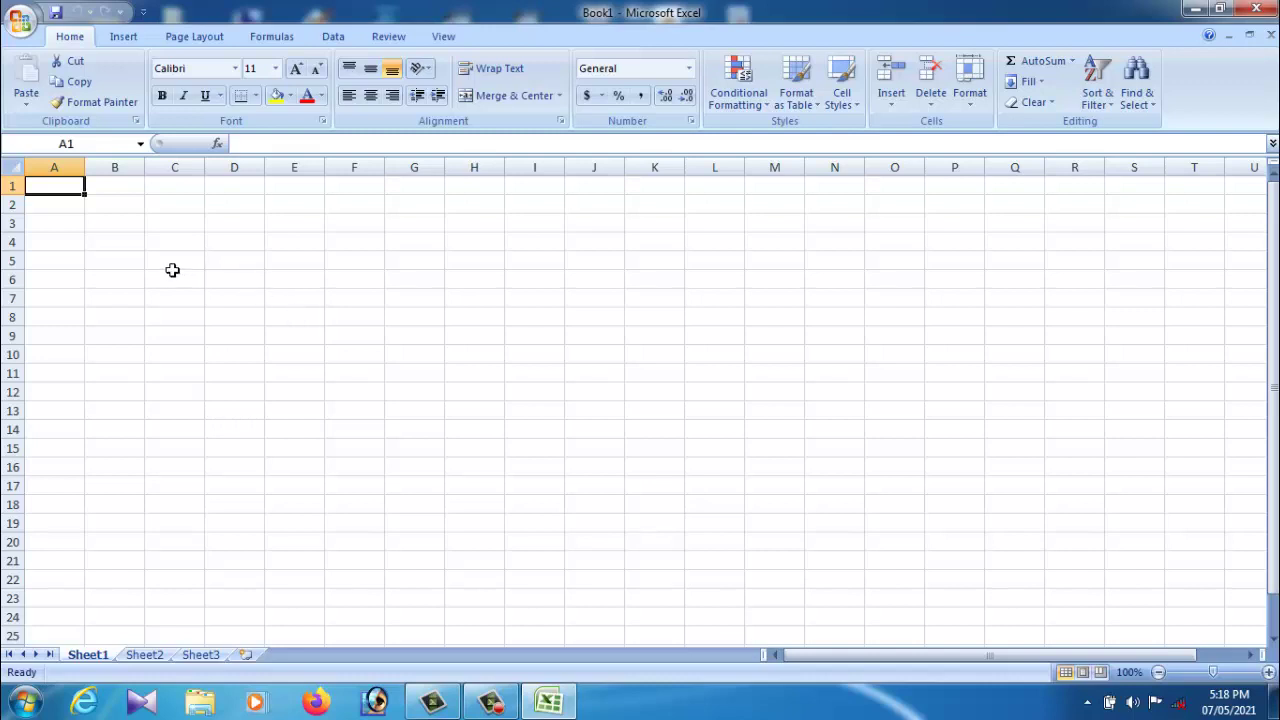
Enter the heading 'EOMPLOYEE DETAILS' in cell A1 and commit it
{"action": "left_click", "coordinate": [135, 244]}
{"action": "left_click", "coordinate": [69, 193]}
{"action": "left_click", "coordinate": [80, 145]}
{"action": "left_click_drag", "start_coordinate": [68, 186], "coordinate": [70, 212]}
{"action": "left_click", "coordinate": [66, 186]}
{"action": "left_click", "coordinate": [369, 264]}
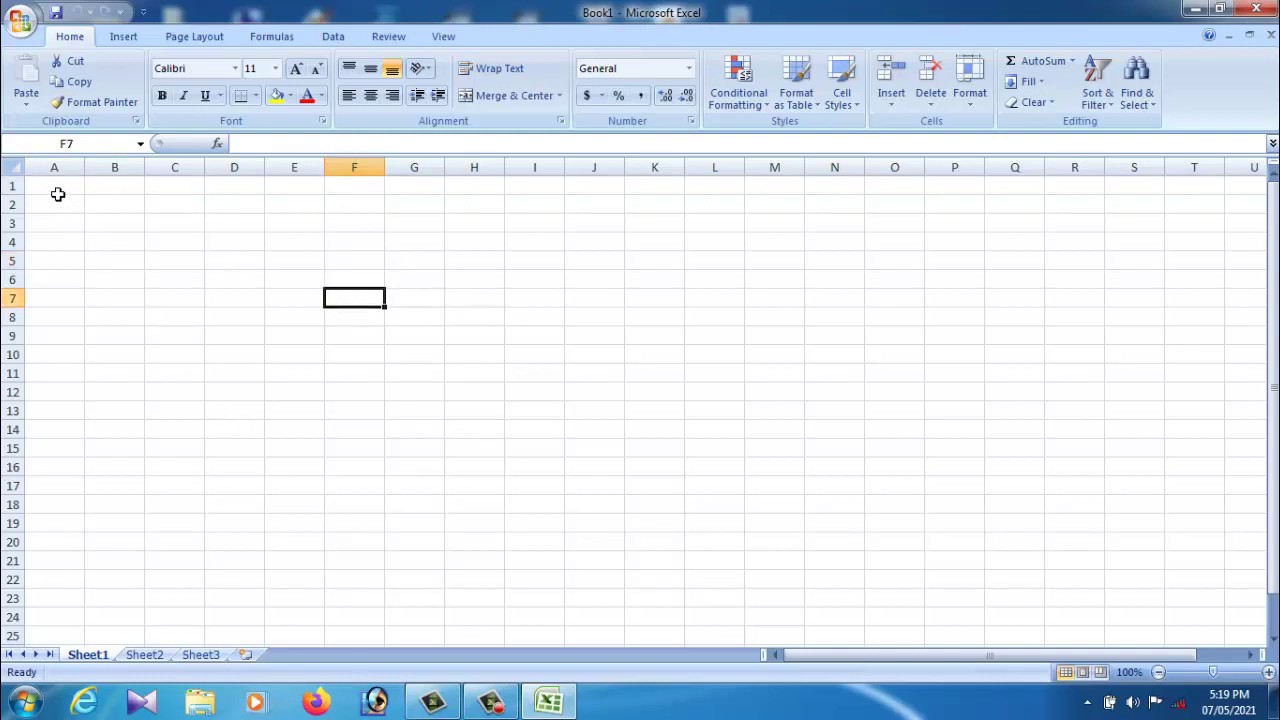
{"action": "left_click", "coordinate": [58, 192]}
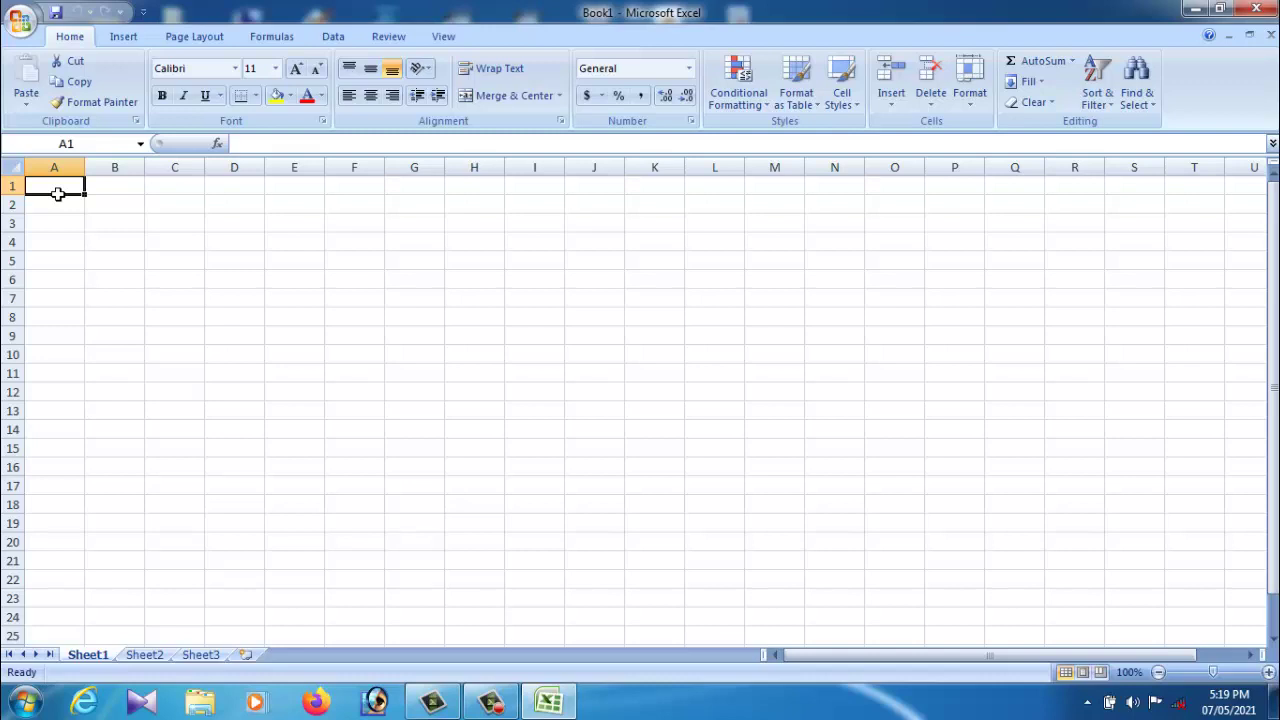
{"action": "type", "text": "E"}
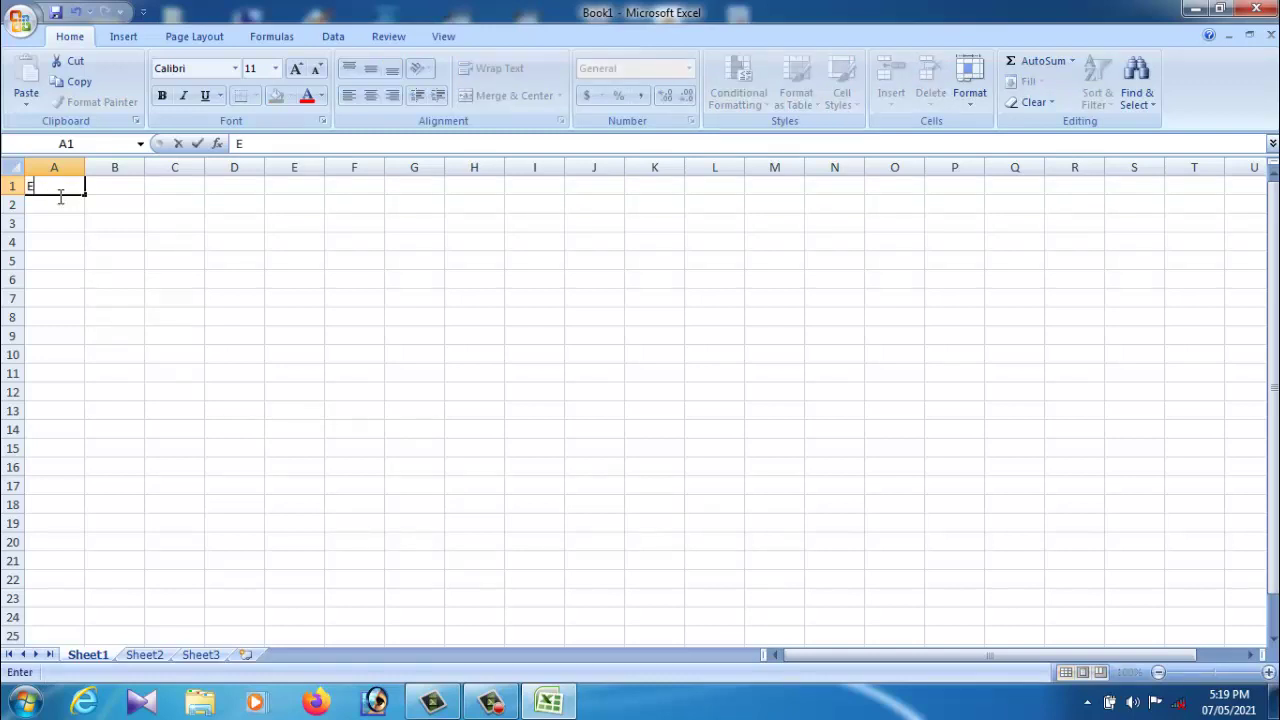
{"action": "type", "text": "OM"}
{"action": "type", "text": "PLO"}
{"action": "type", "text": "YEE "}
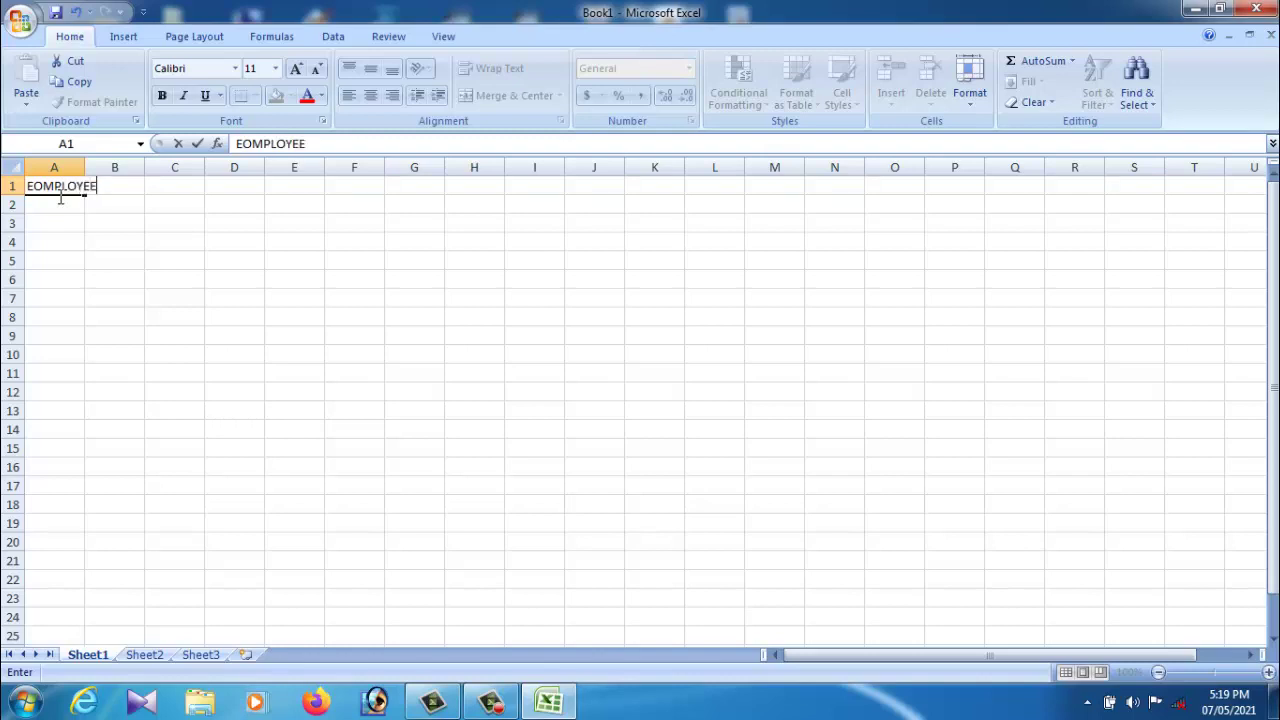
{"action": "type", "text": "DE"}
{"action": "type", "text": "TAI"}
{"action": "type", "text": "LS"}
{"action": "left_click", "coordinate": [93, 280]}
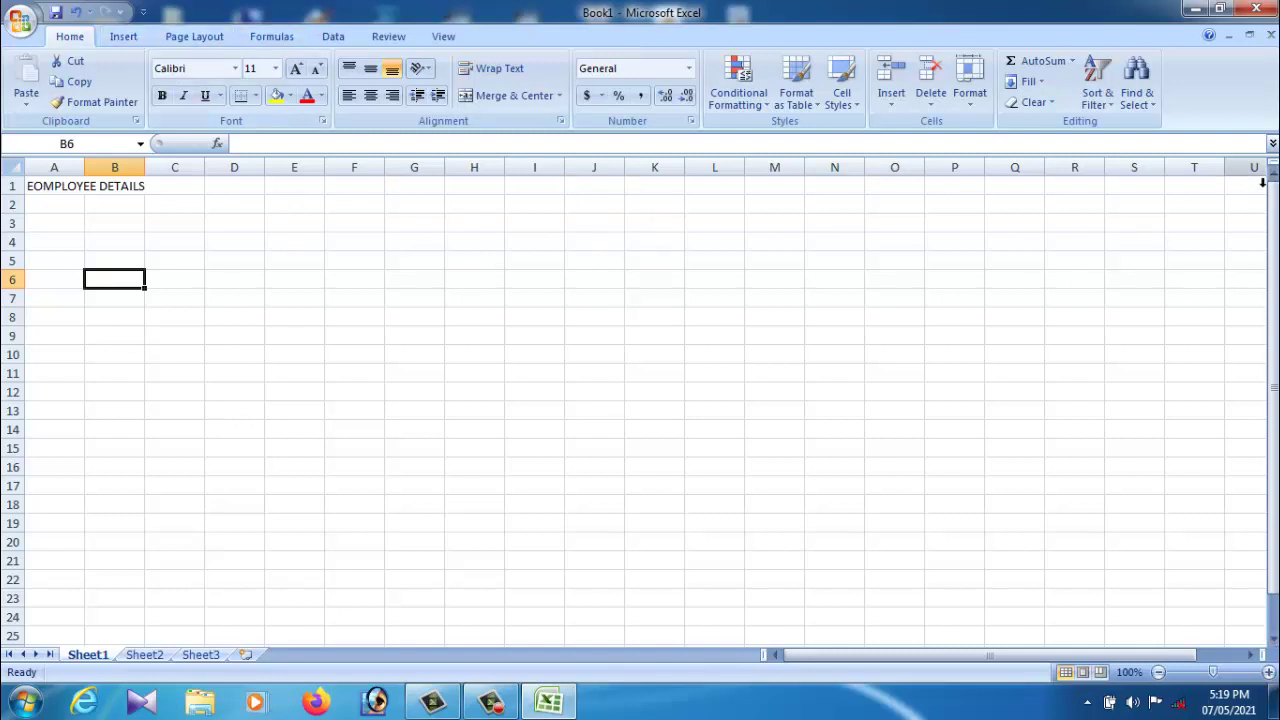
Set the sheet's paper size to A4 from the Page Layout tab
{"action": "left_click", "coordinate": [175, 38]}
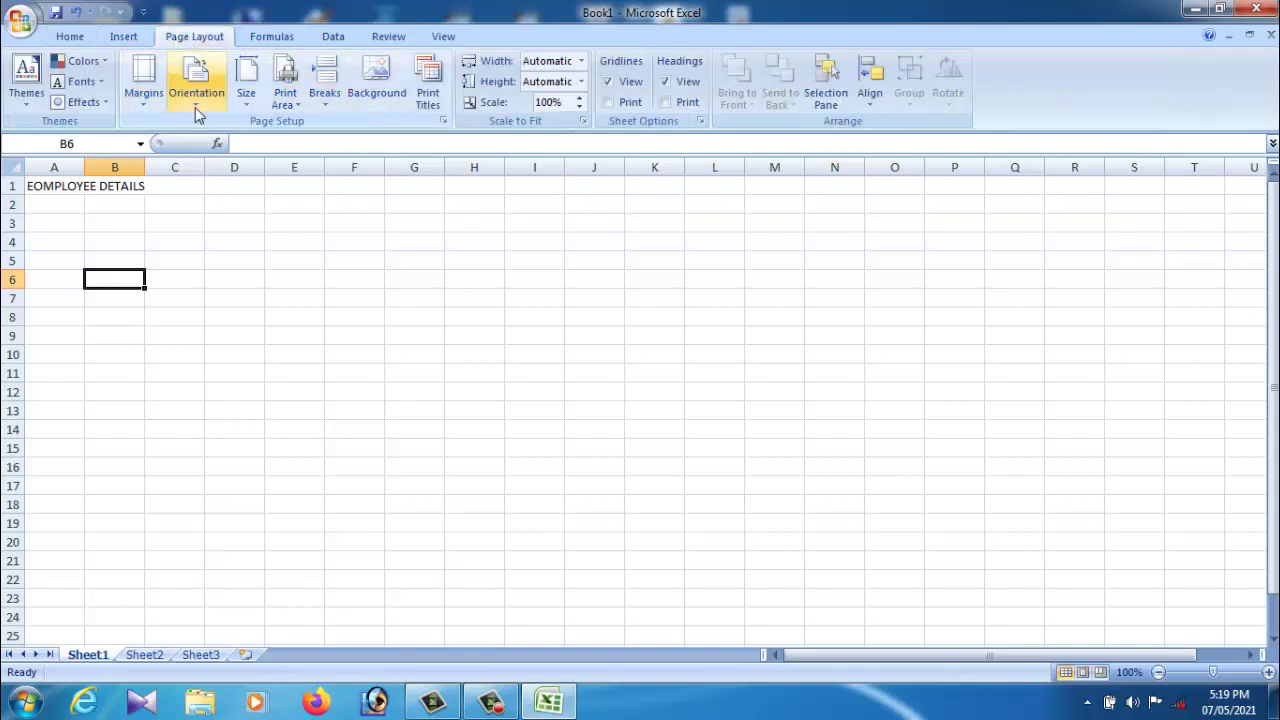
{"action": "left_click", "coordinate": [247, 104]}
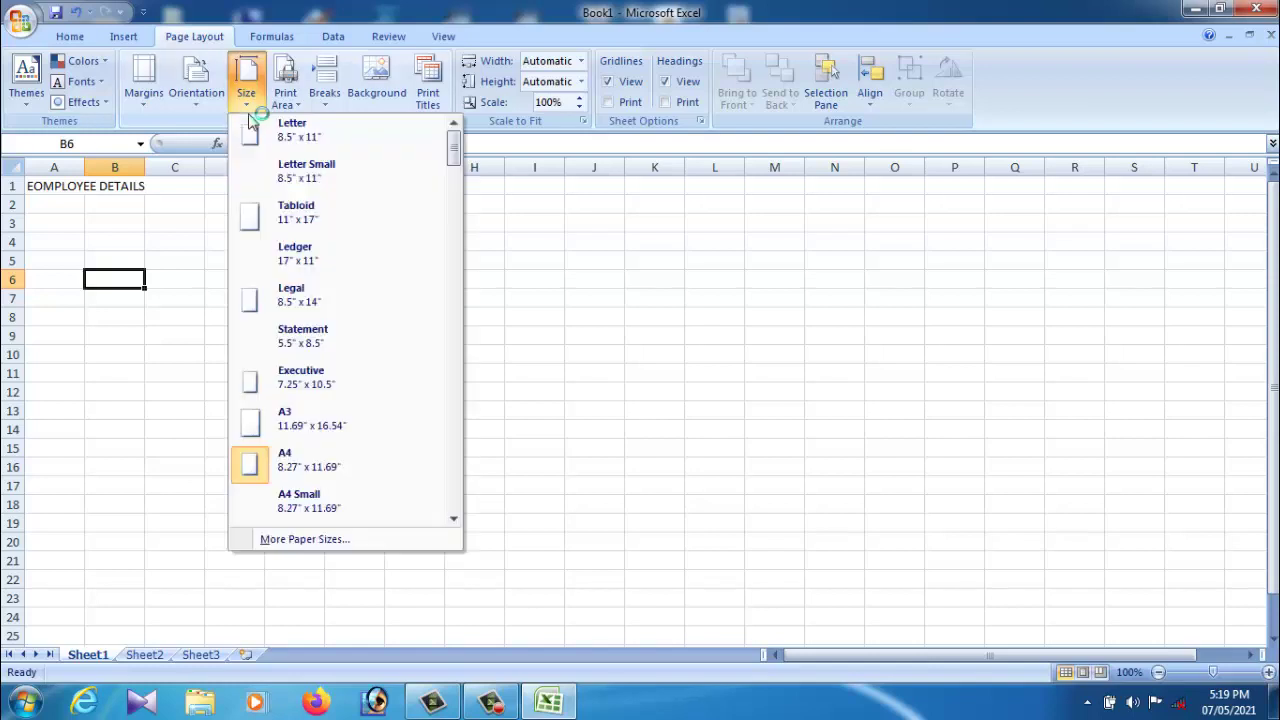
{"action": "left_click", "coordinate": [317, 468]}
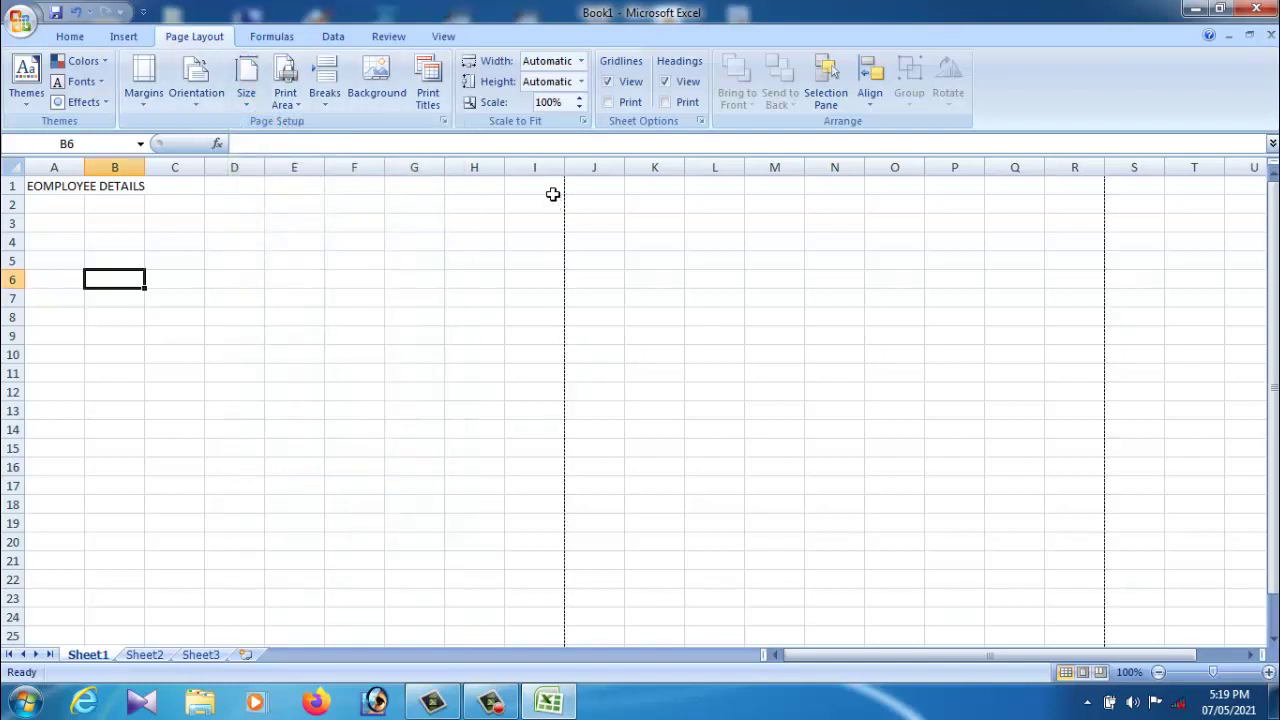
Select the title row A1:I1 to check where the first page ends
{"action": "left_click_drag", "start_coordinate": [45, 190], "coordinate": [158, 192]}
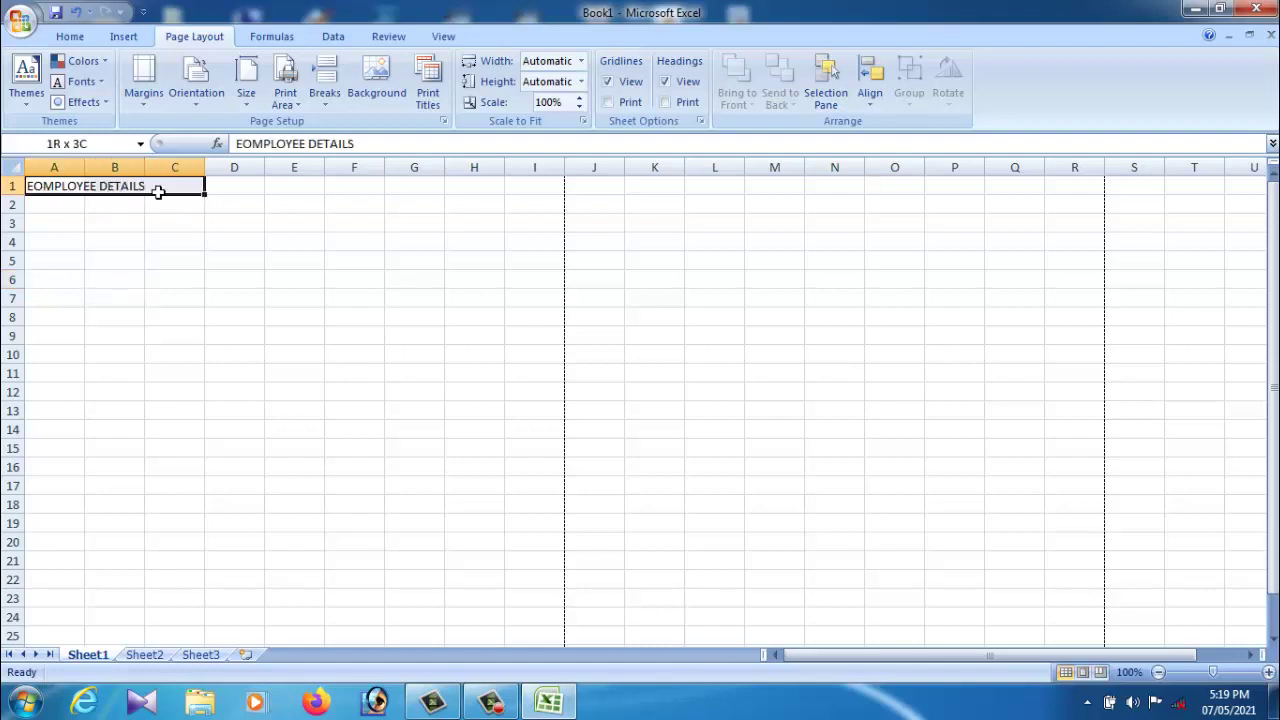
{"action": "left_click", "coordinate": [220, 242]}
{"action": "left_click", "coordinate": [35, 193]}
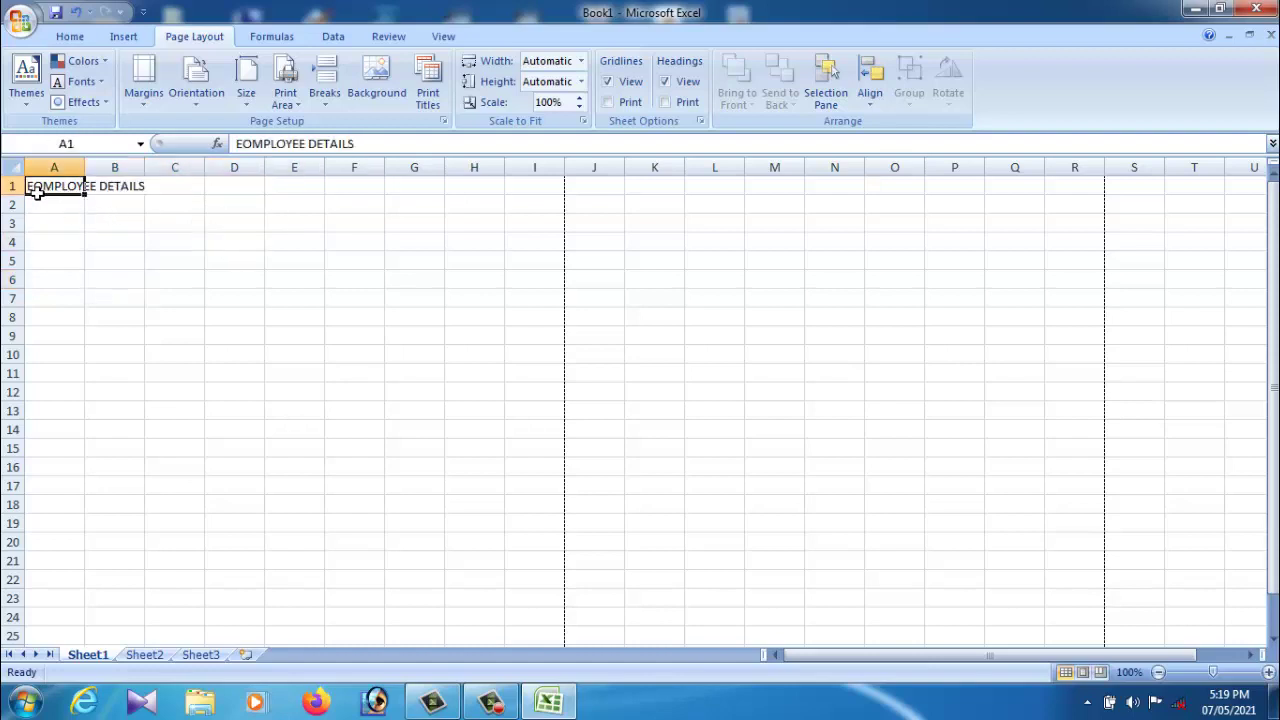
{"action": "left_click_drag", "start_coordinate": [35, 193], "coordinate": [531, 194]}
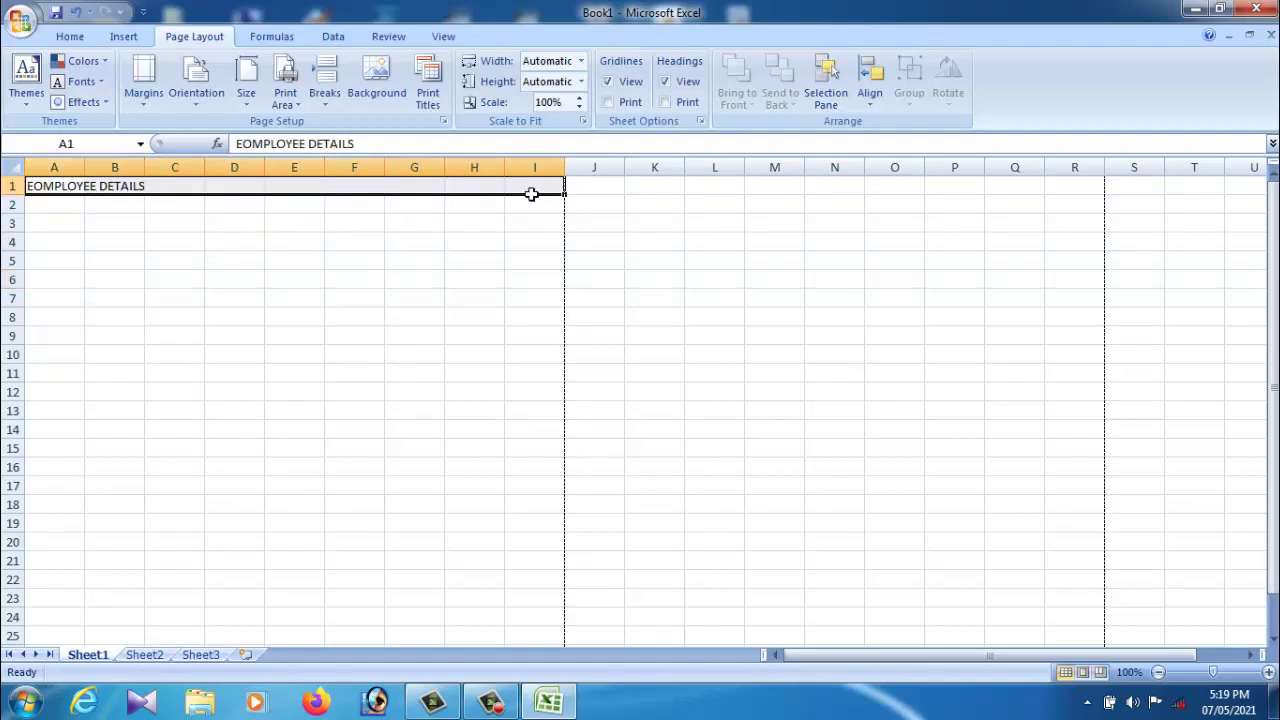
{"action": "left_click", "coordinate": [372, 260]}
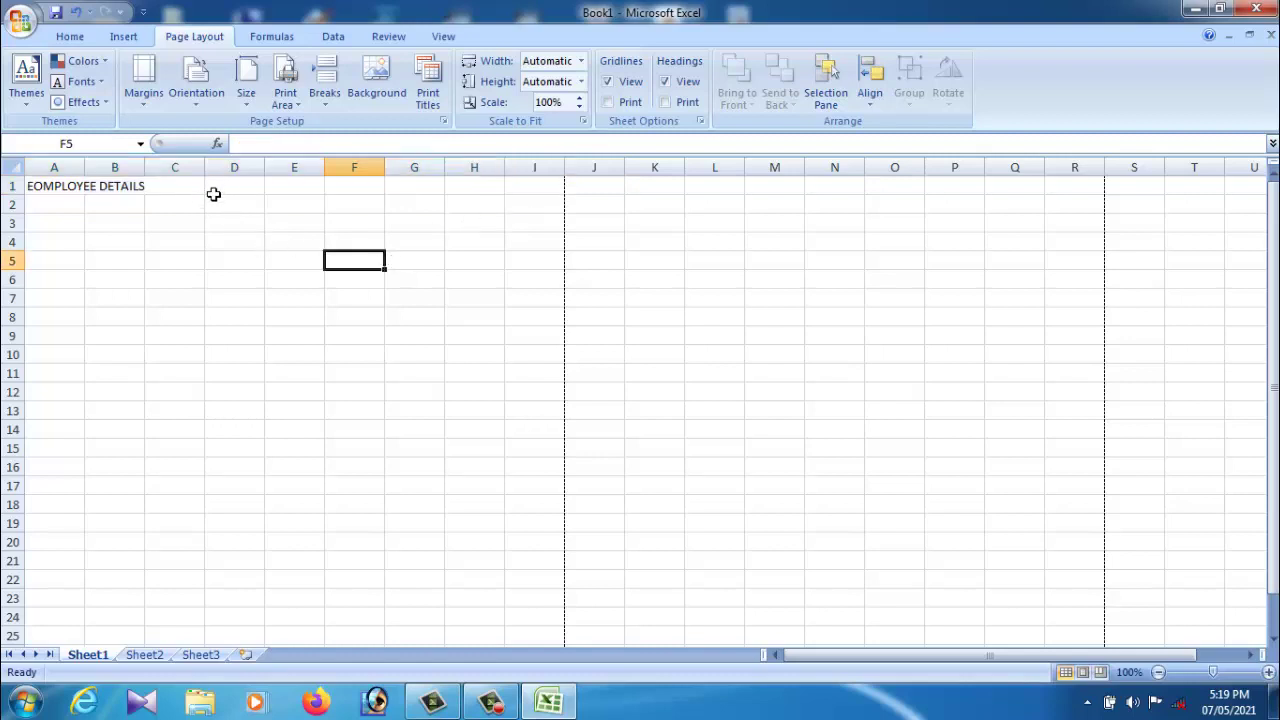
Merge and centre cells A1:I1 so the title spans the table
{"action": "left_click", "coordinate": [278, 396]}
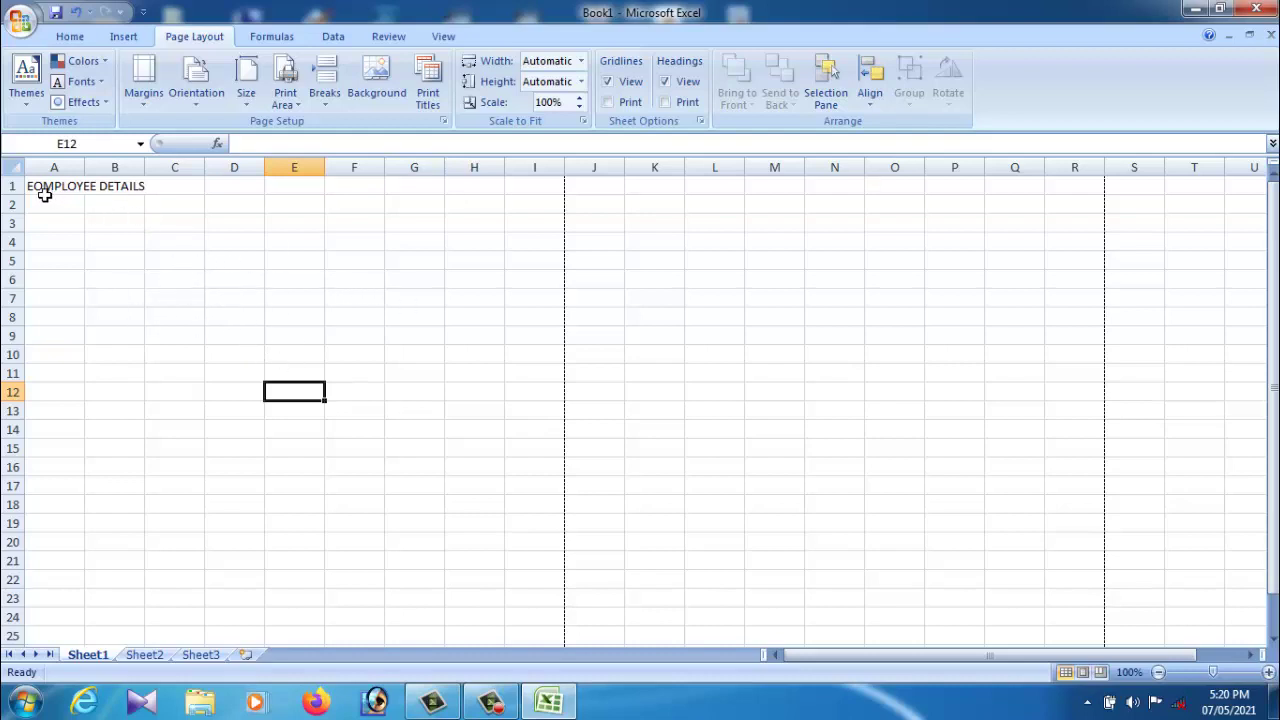
{"action": "left_click_drag", "start_coordinate": [44, 195], "coordinate": [229, 195]}
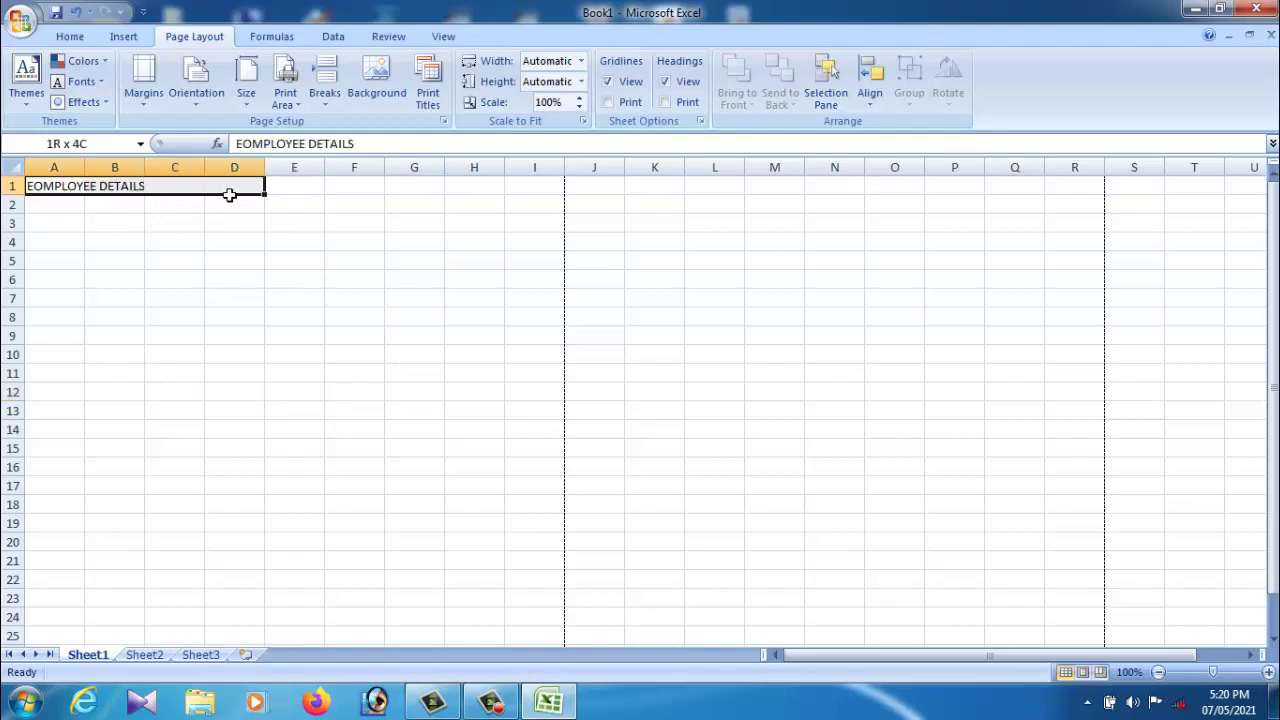
{"action": "left_click_drag", "start_coordinate": [229, 195], "coordinate": [528, 196]}
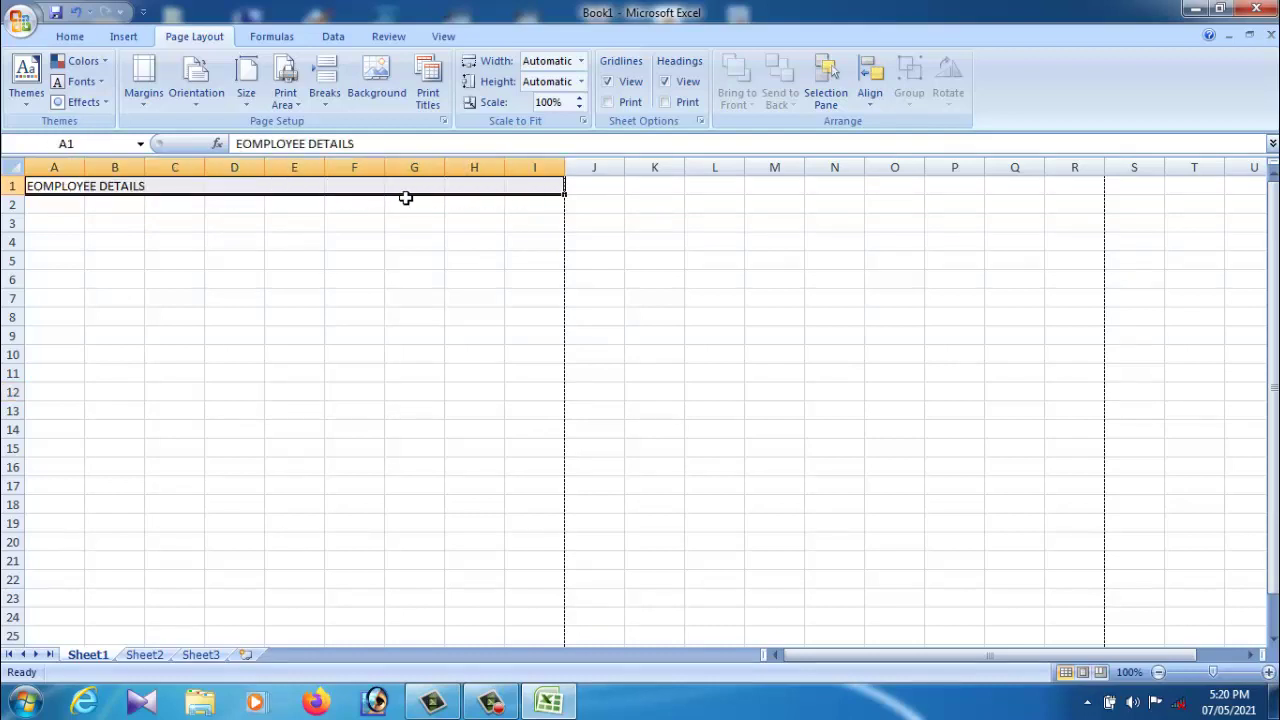
{"action": "left_click", "coordinate": [70, 37]}
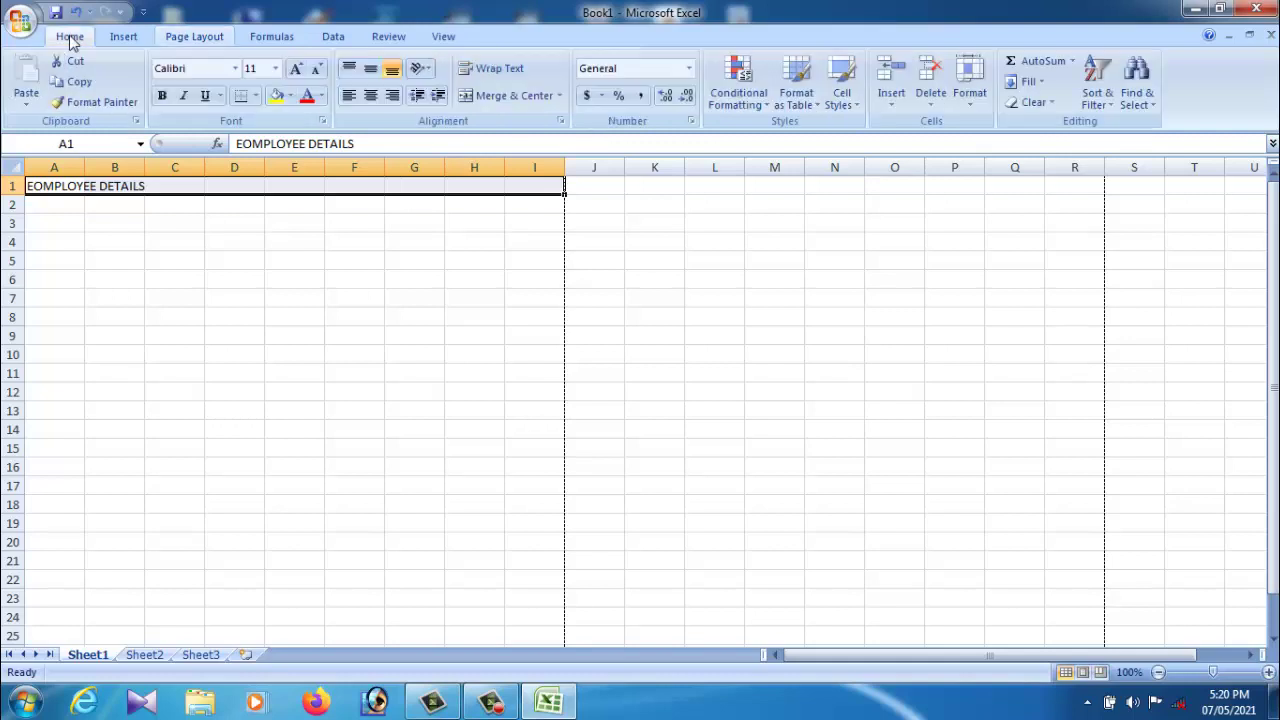
{"action": "left_click", "coordinate": [510, 95]}
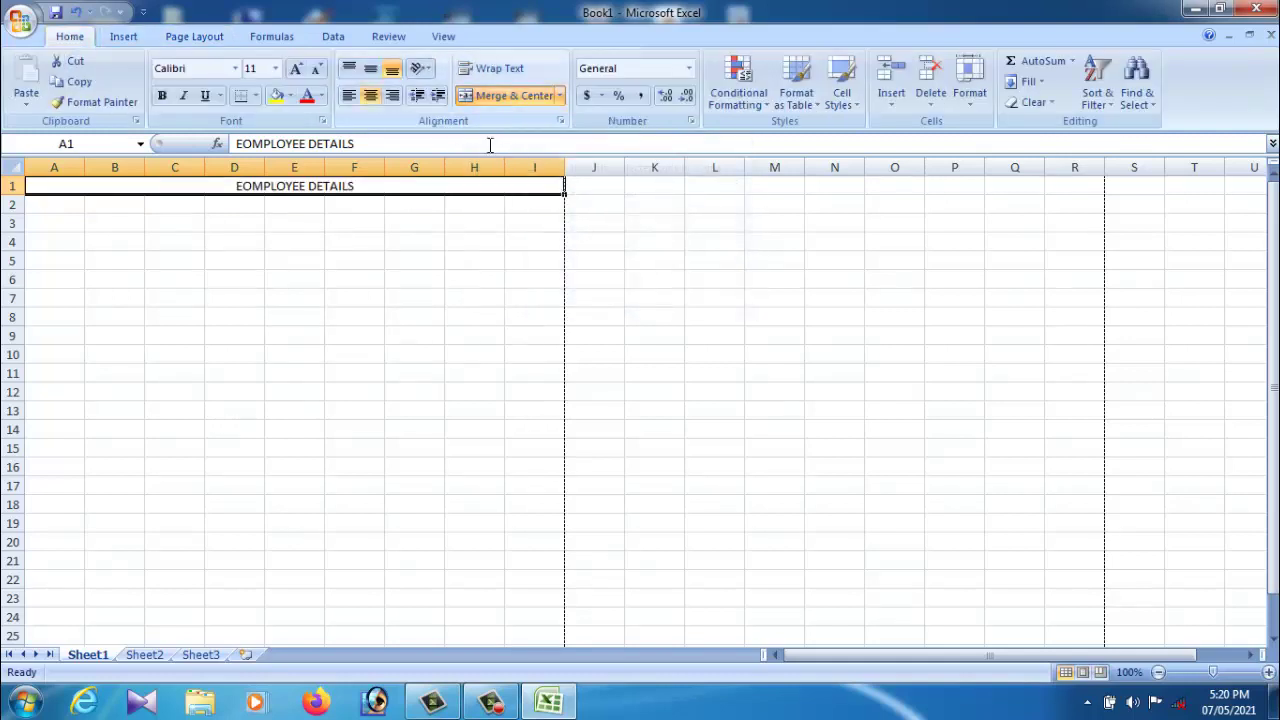
{"action": "left_click", "coordinate": [420, 241]}
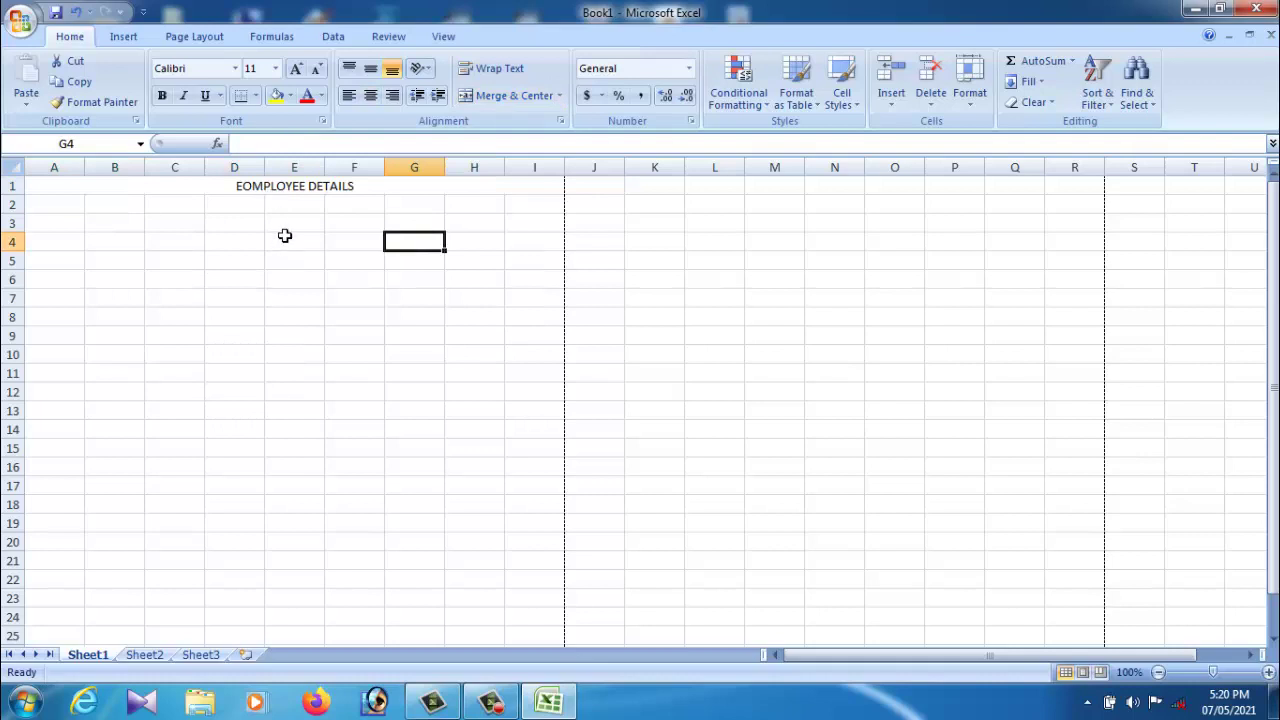
Increase the merged title's font size step by step to 20 pt
{"action": "left_click", "coordinate": [294, 193]}
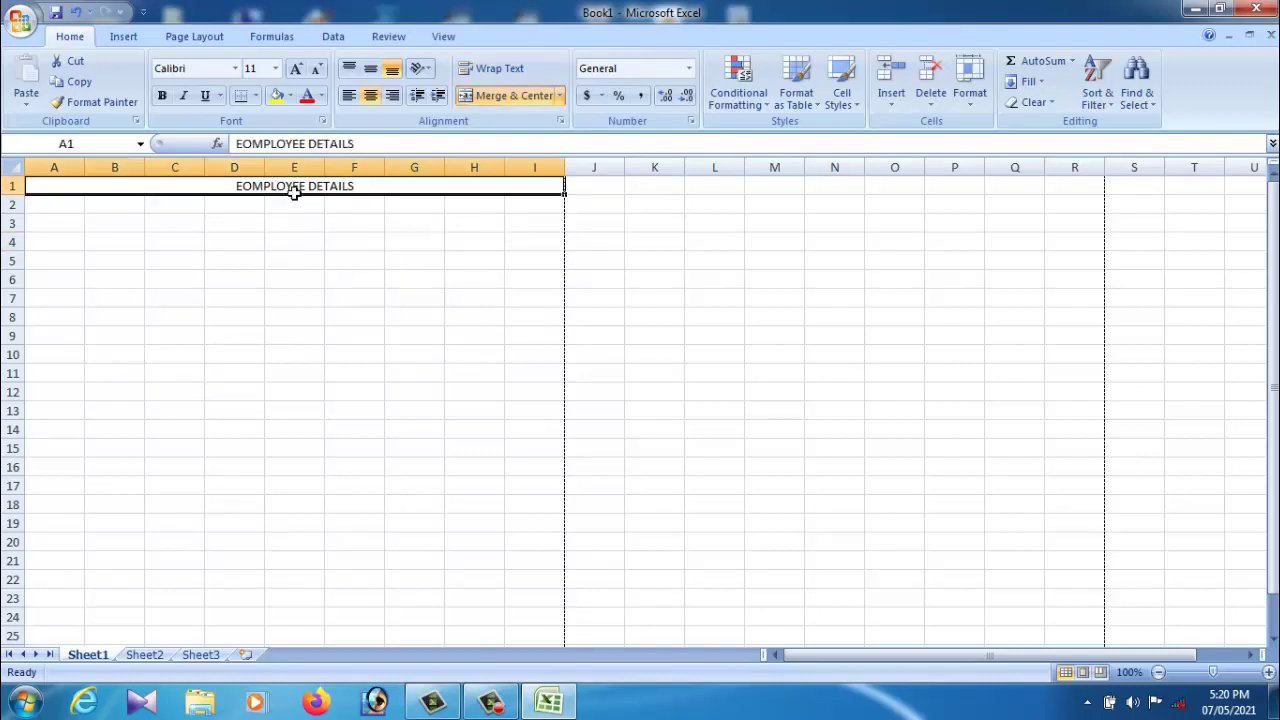
{"action": "left_click", "coordinate": [296, 69]}
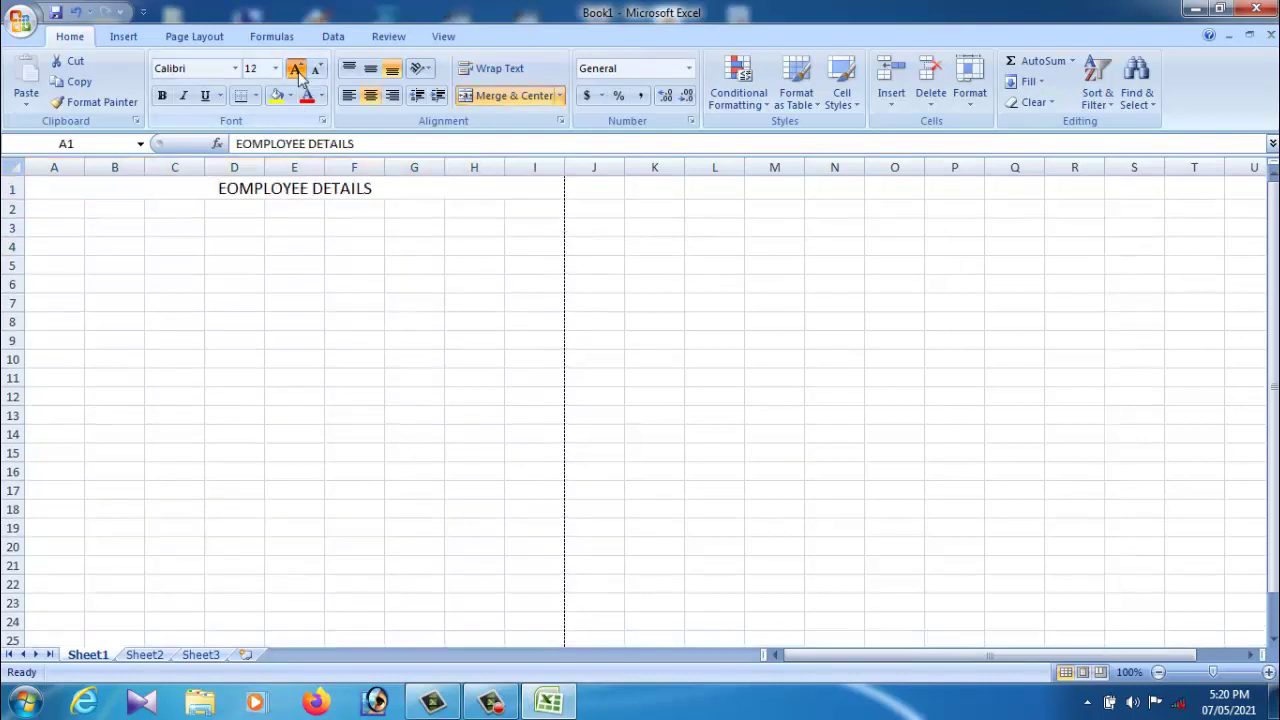
{"action": "left_click", "coordinate": [296, 69]}
{"action": "left_click", "coordinate": [296, 69]}
{"action": "left_click", "coordinate": [296, 69]}
{"action": "left_click", "coordinate": [296, 69]}
{"action": "left_click", "coordinate": [338, 286]}
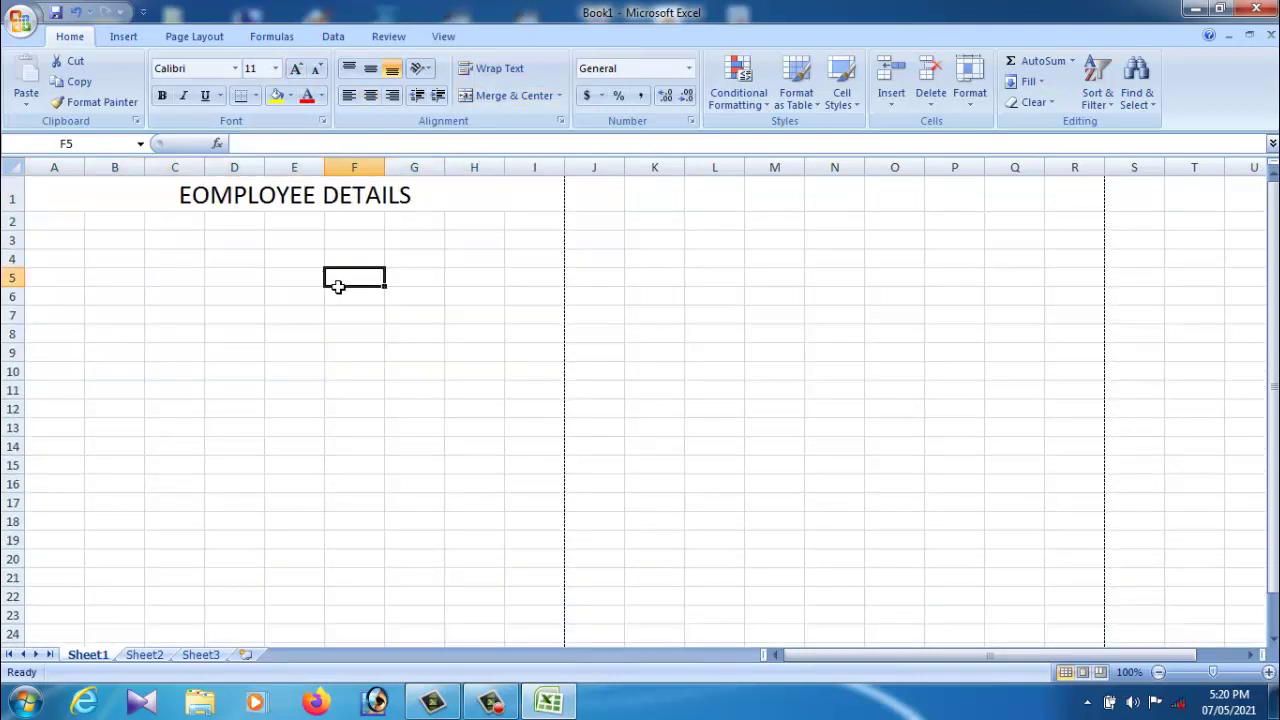
{"action": "left_click", "coordinate": [58, 226]}
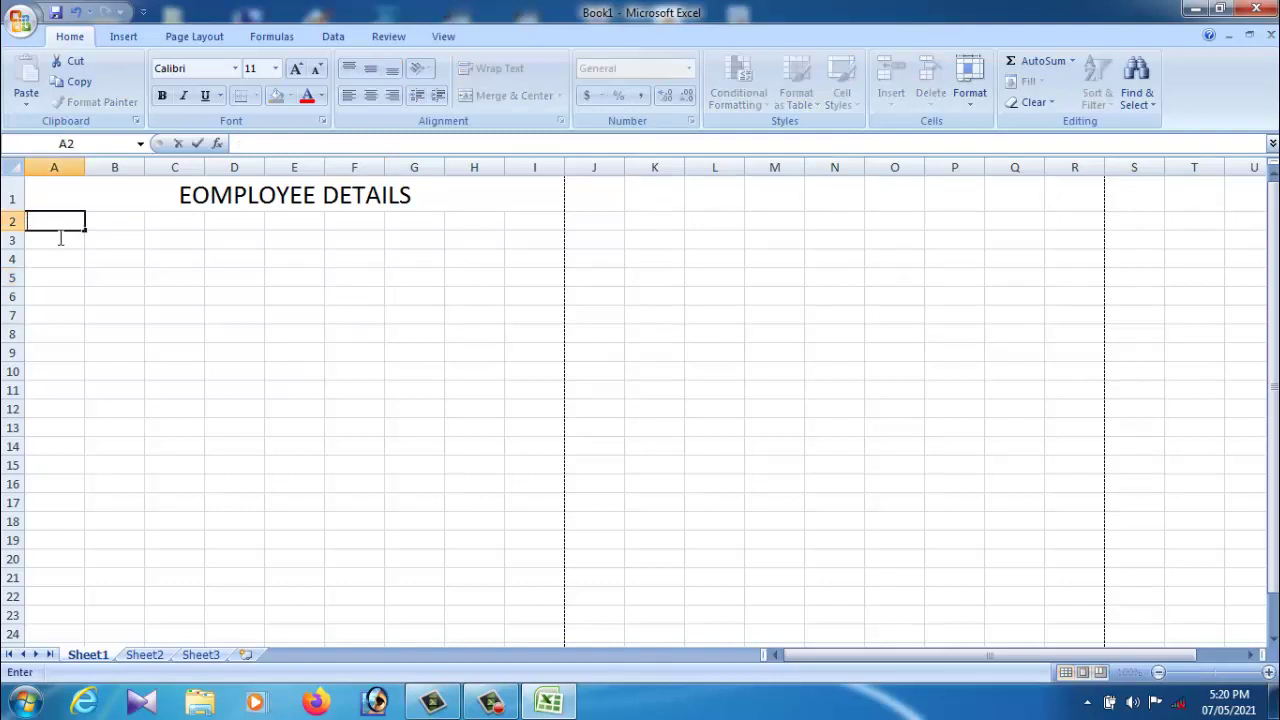
Enter the headings SL NO, EMPY NO and EMPY NAME in A2:C2
{"action": "type", "text": "SL NO"}
{"action": "key", "text": "Tab"}
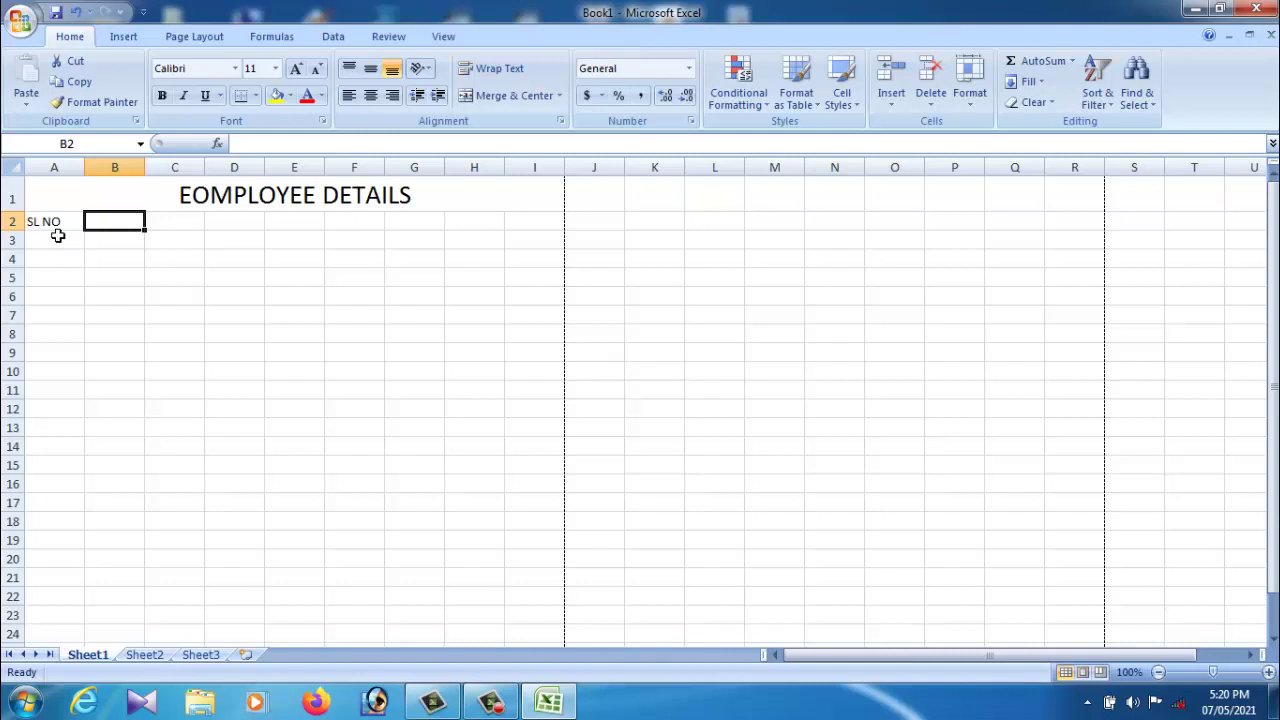
{"action": "type", "text": "EM"}
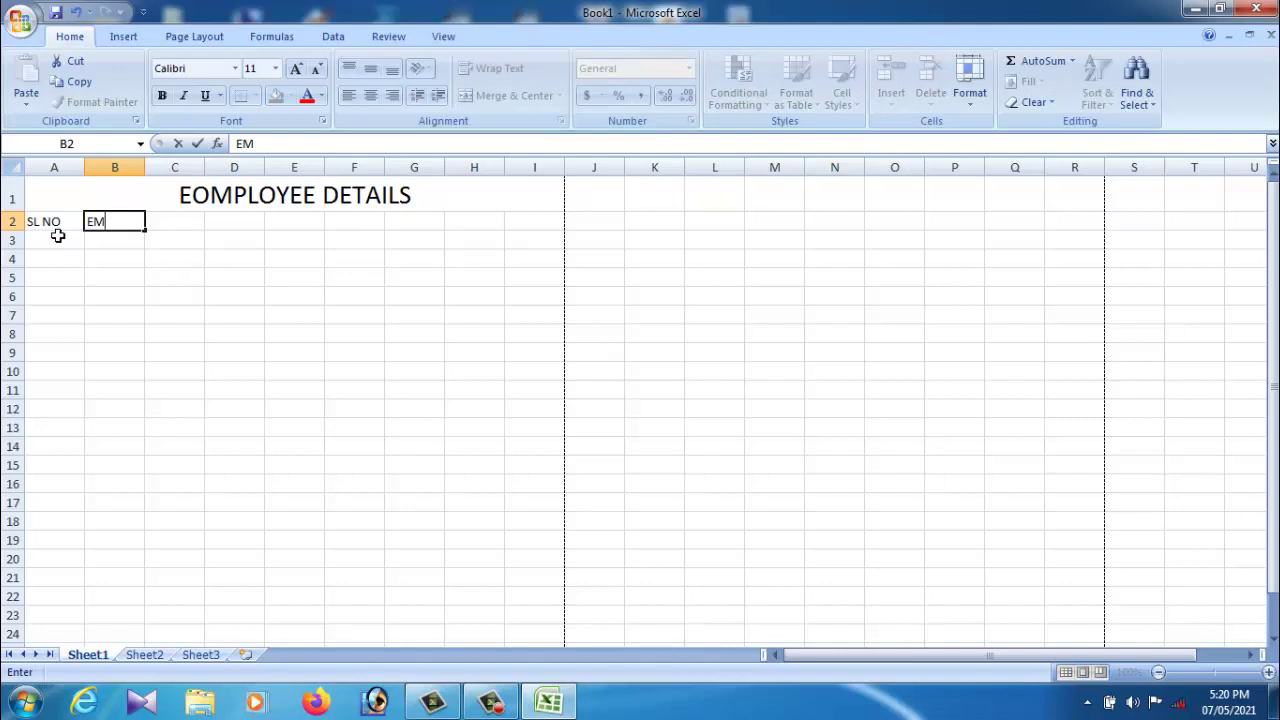
{"action": "type", "text": "PY NO"}
{"action": "key", "text": "Tab"}
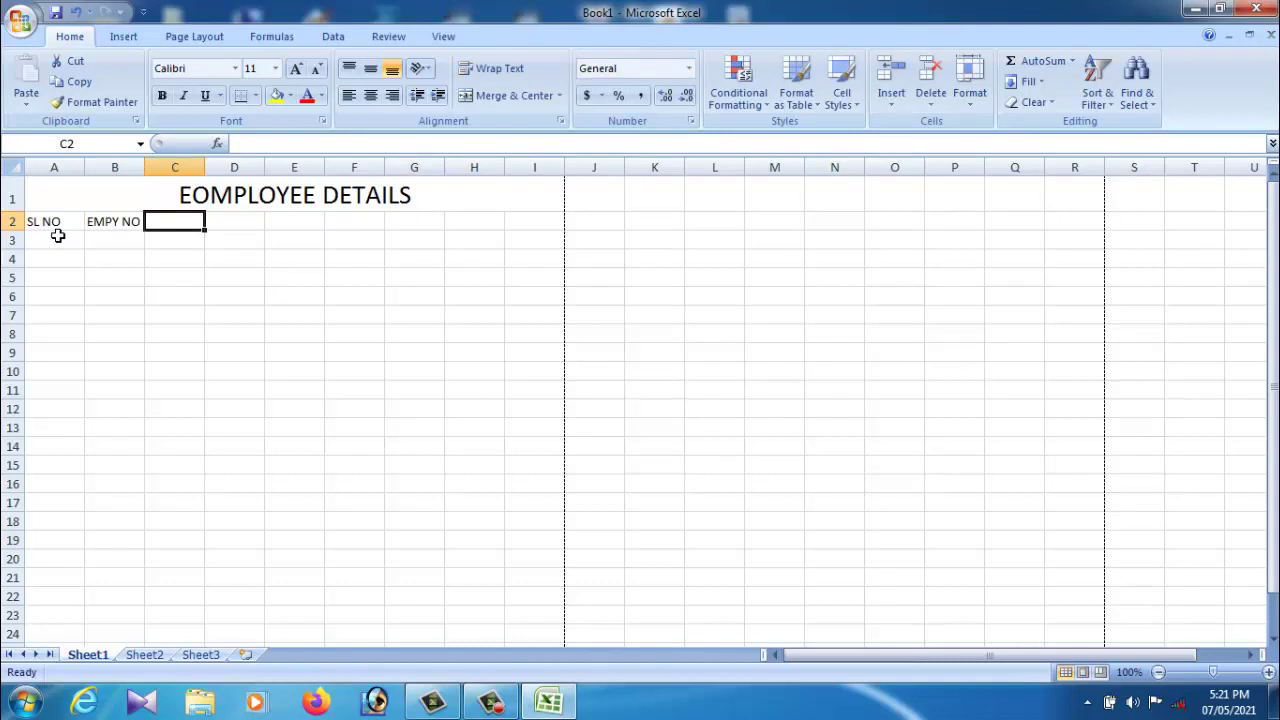
{"action": "type", "text": "EMP"}
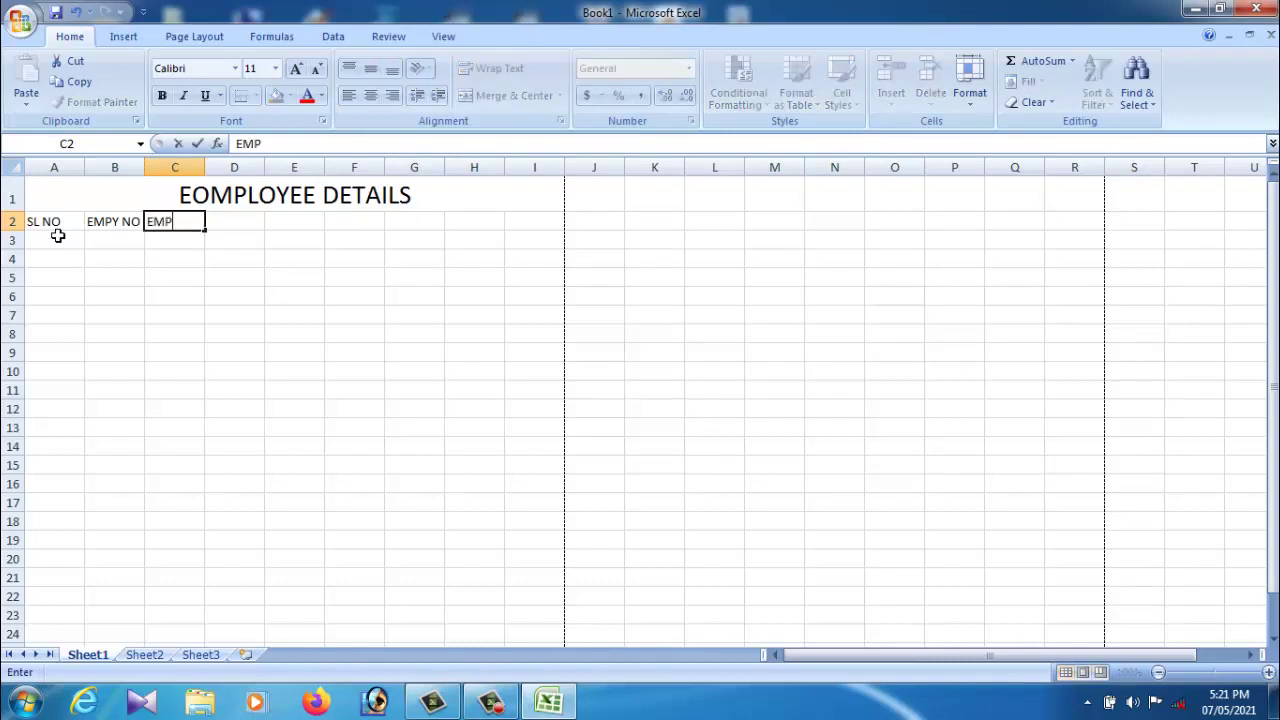
{"action": "type", "text": "Y NAME"}
{"action": "key", "text": "Tab"}
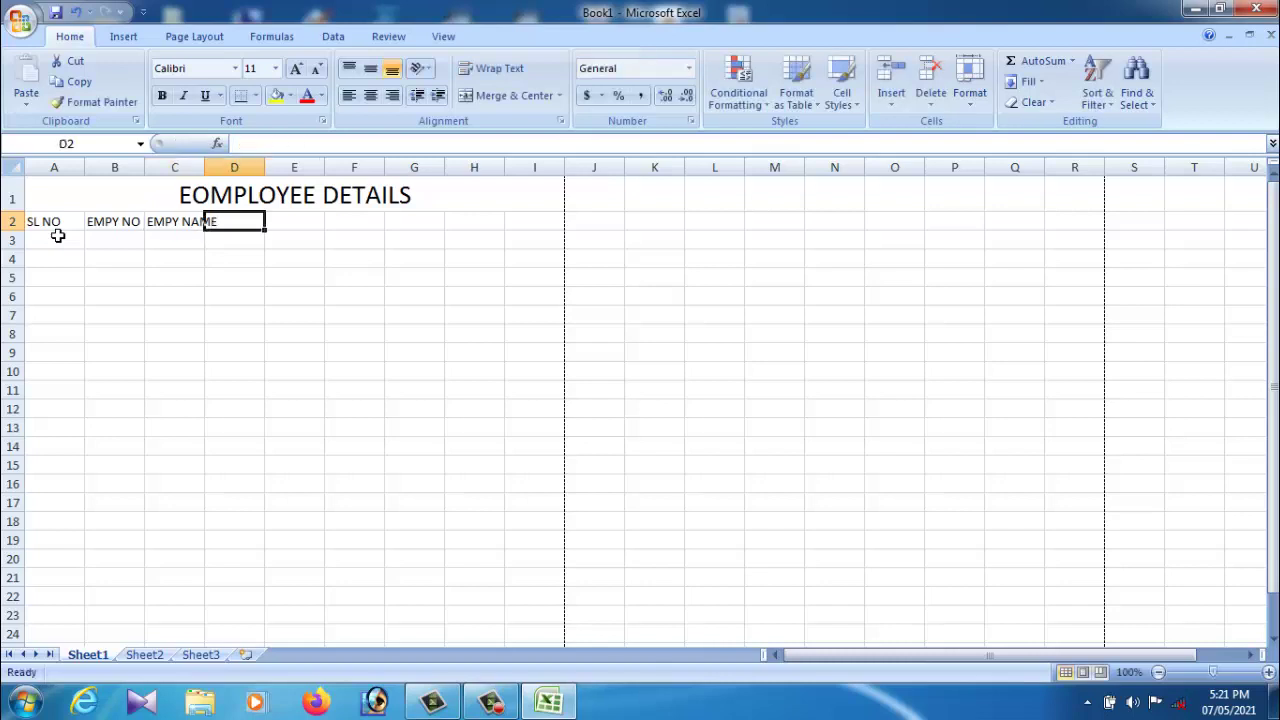
Type the heading BASIC SALARY in D2, correcting the typo
{"action": "left_click", "coordinate": [312, 228]}
{"action": "left_click", "coordinate": [258, 228]}
{"action": "type", "text": "BAS"}
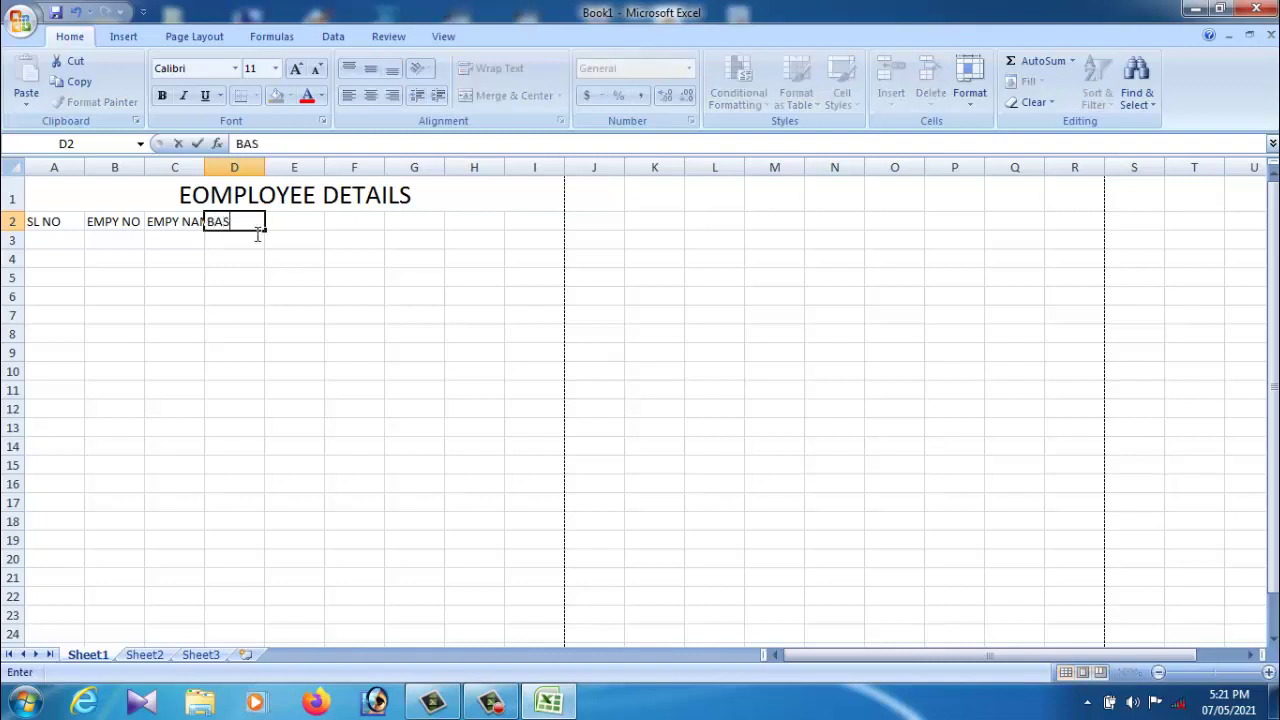
{"action": "type", "text": "IC"}
{"action": "type", "text": "E"}
{"action": "key", "text": "BackSpace"}
{"action": "key", "text": "BackSpace"}
{"action": "type", "text": "C"}
{"action": "type", "text": " SALAR"}
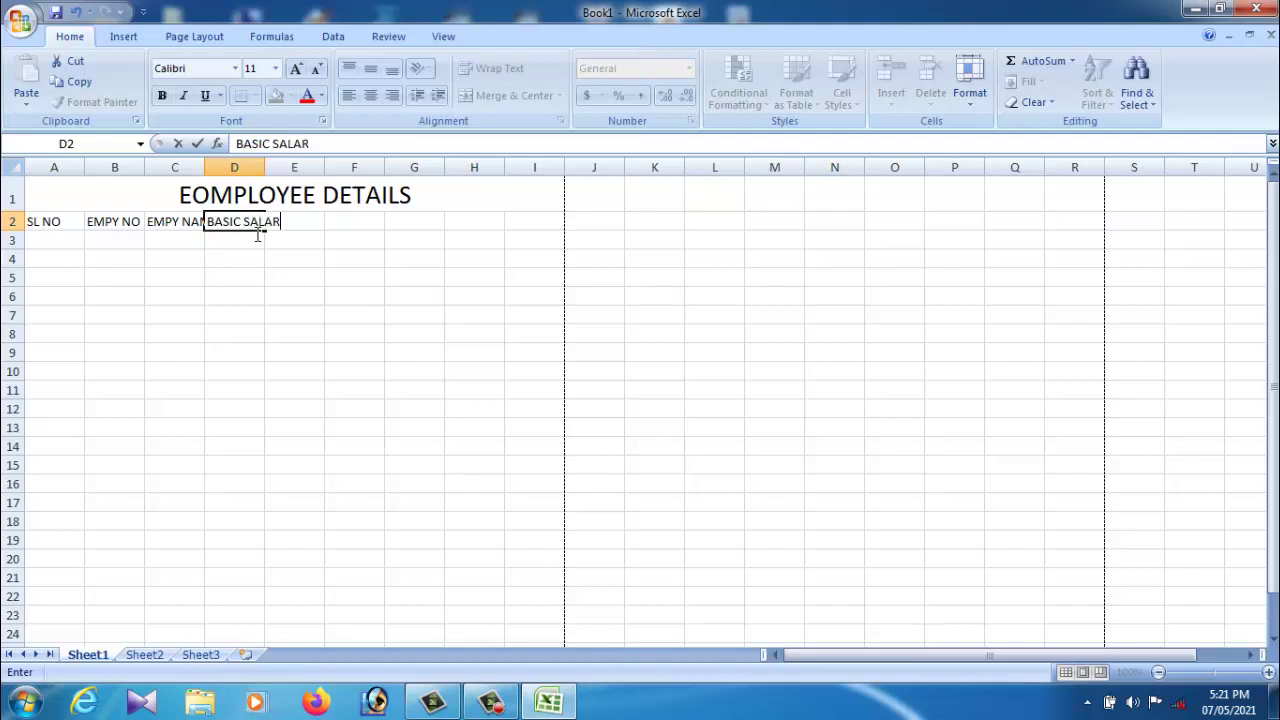
{"action": "type", "text": "Y"}
{"action": "key", "text": "Tab"}
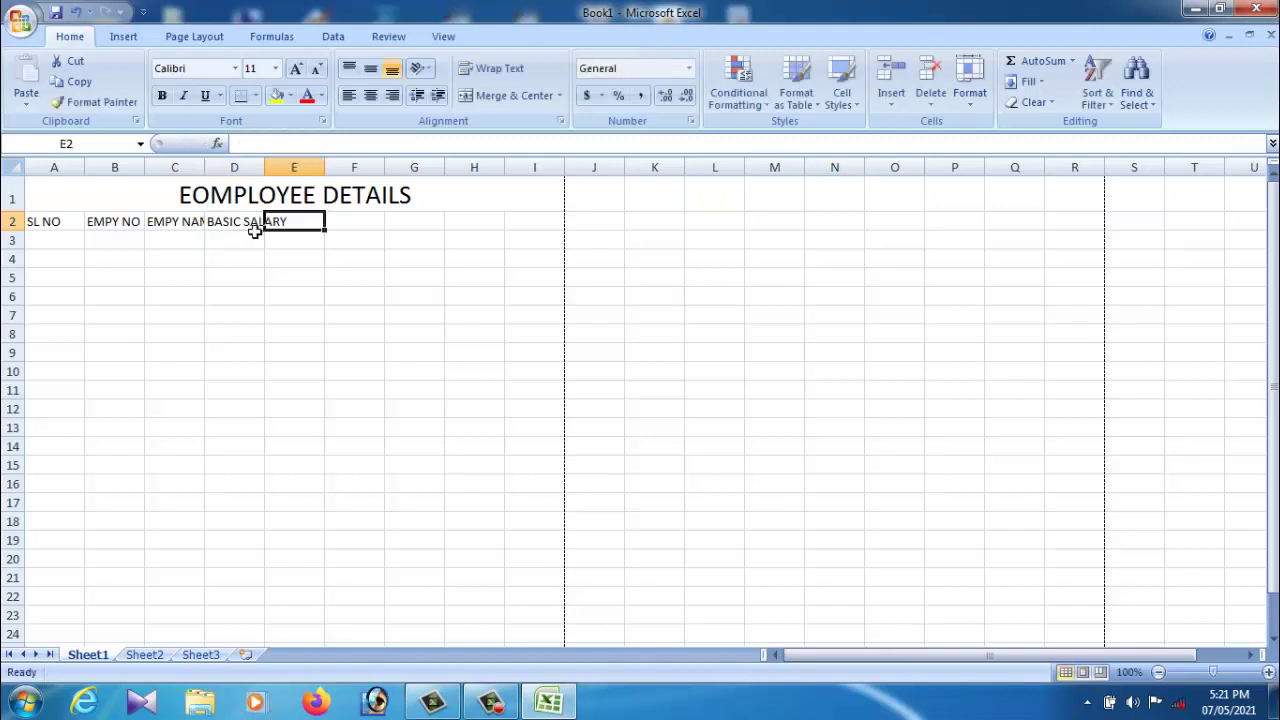
Enter the headings HAR, DA, GS, PF and IT in E2:I2, starting NS in J2
{"action": "type", "text": "HA"}
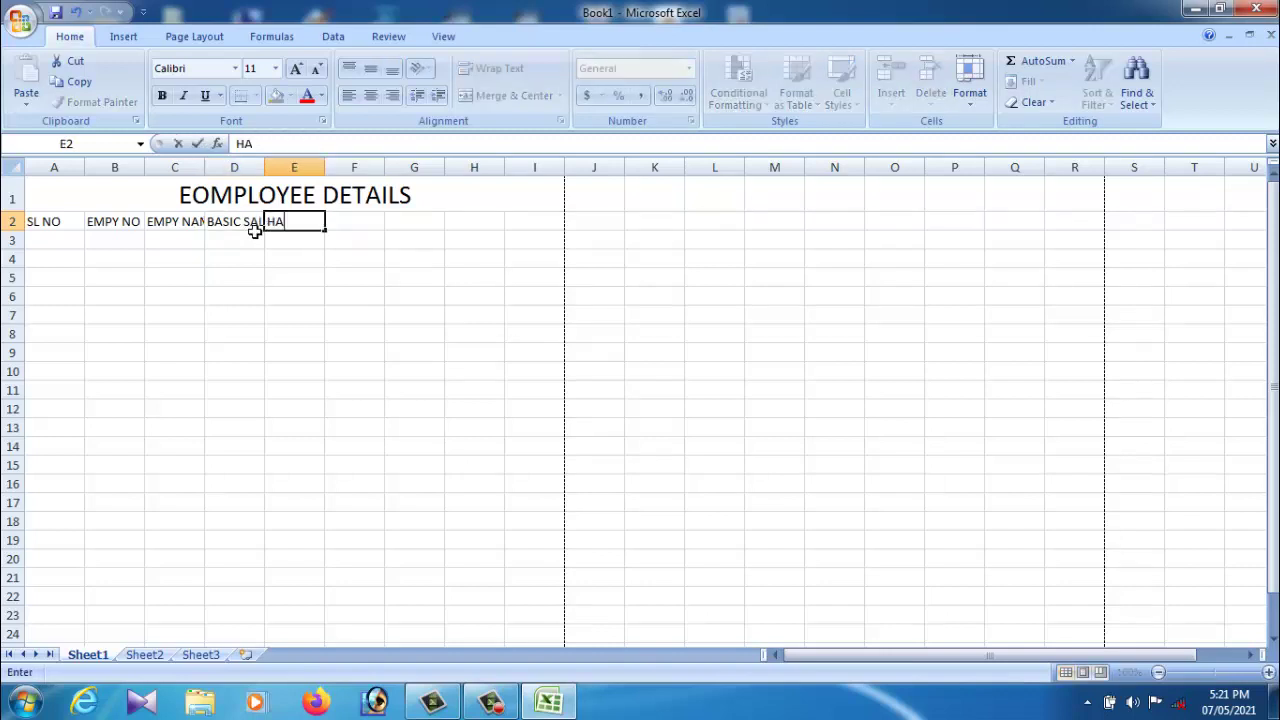
{"action": "type", "text": "R"}
{"action": "key", "text": "Tab"}
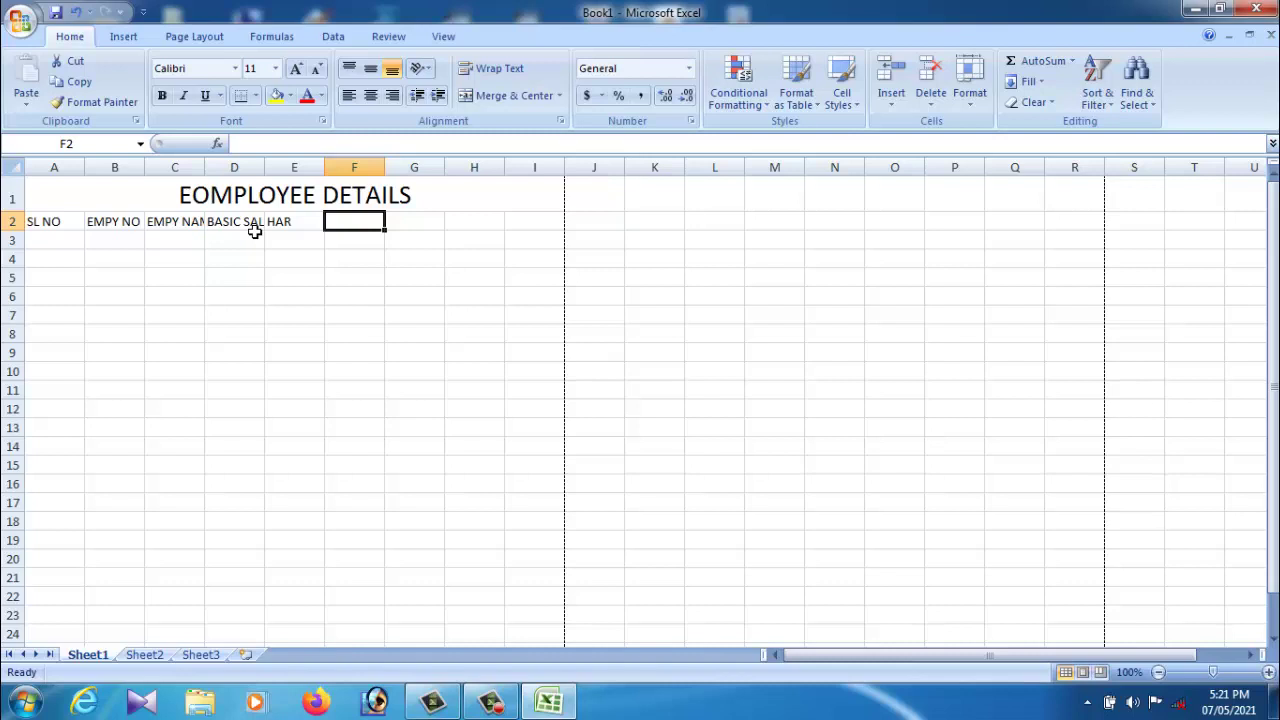
{"action": "type", "text": "DA"}
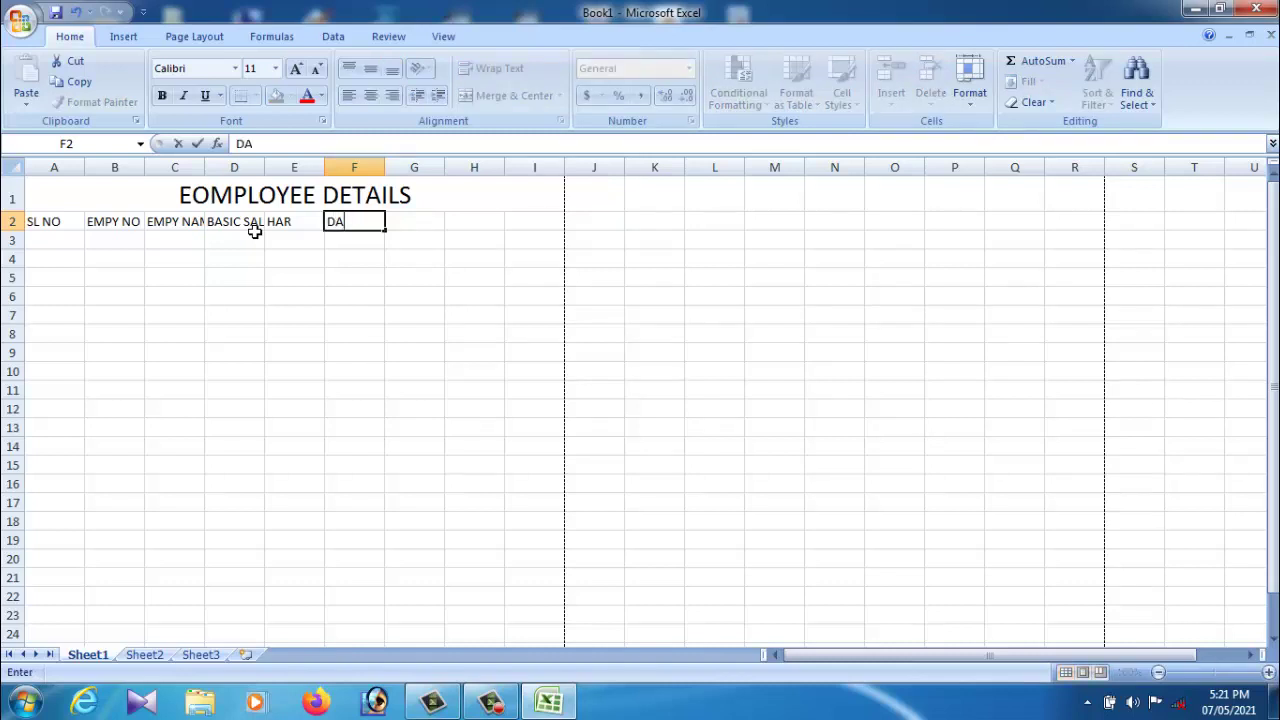
{"action": "key", "text": "Tab"}
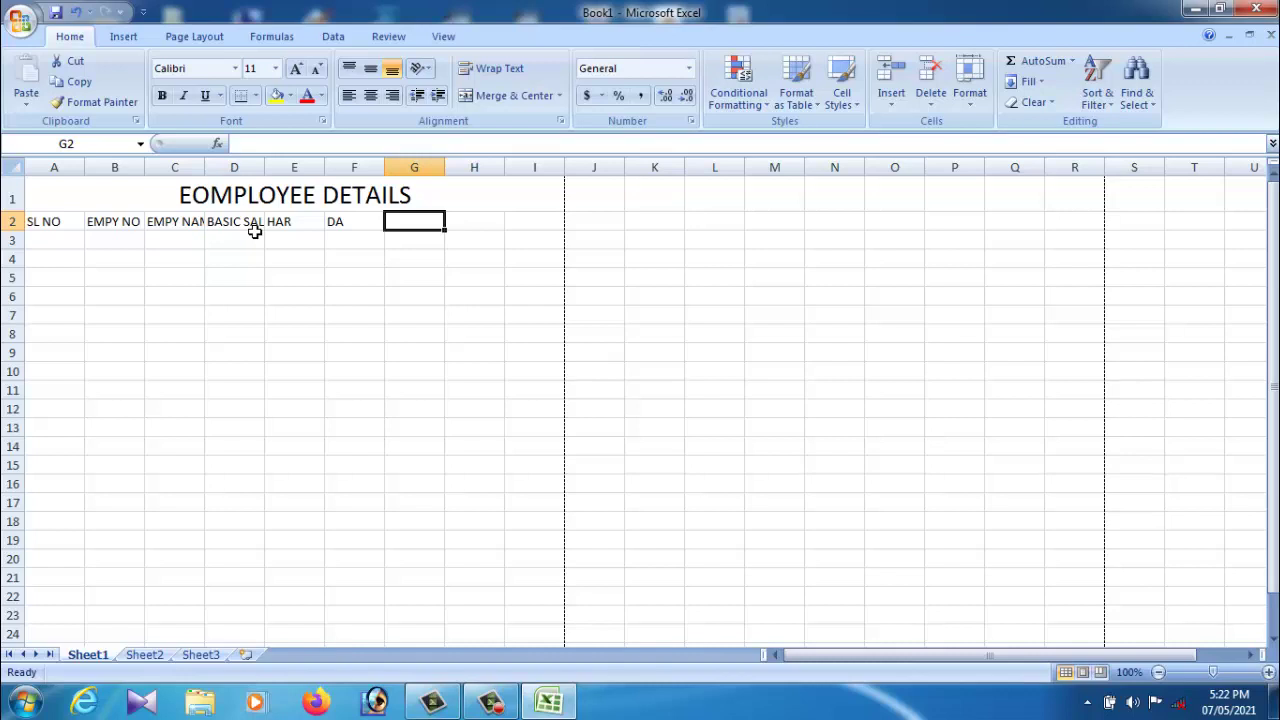
{"action": "type", "text": "GS"}
{"action": "key", "text": "Tab"}
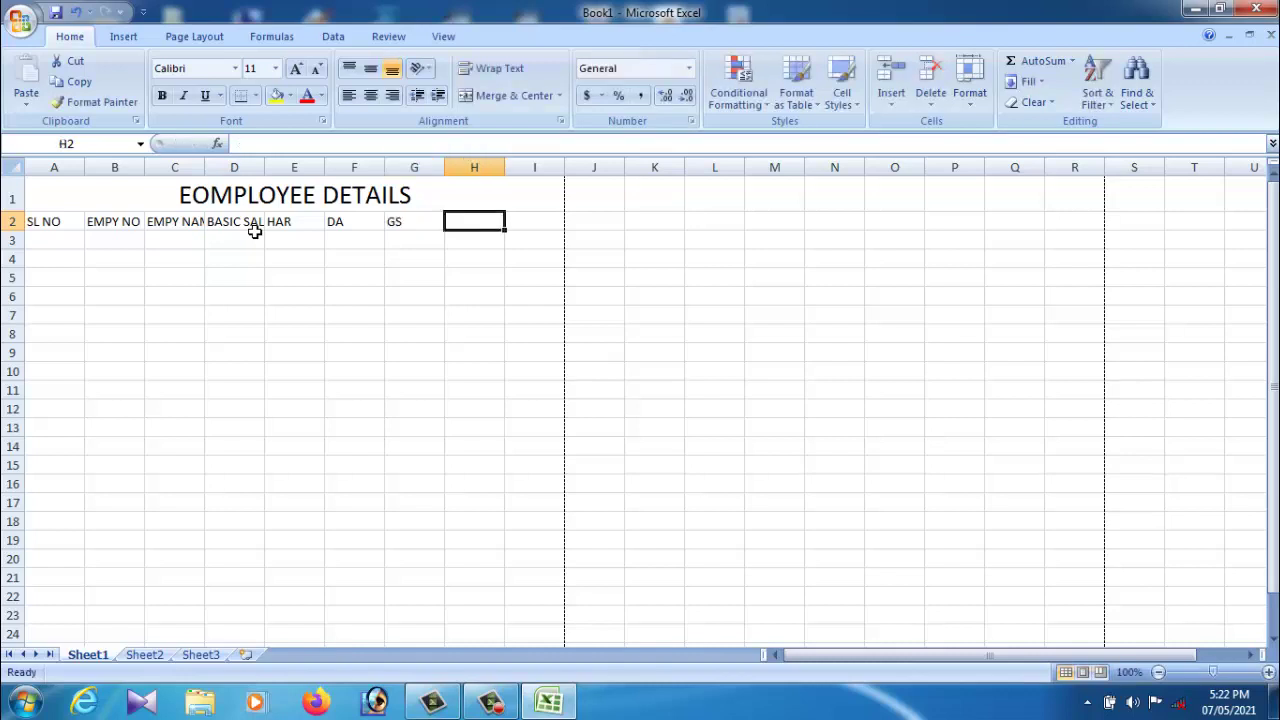
{"action": "type", "text": "P"}
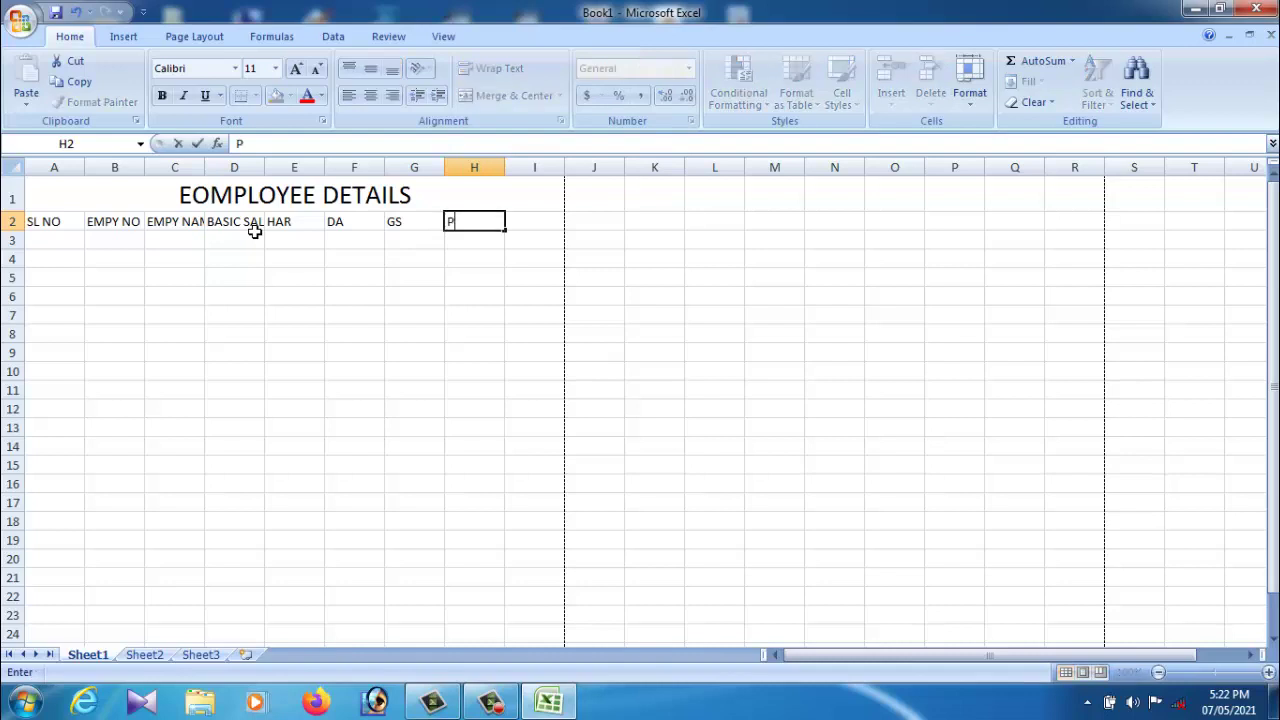
{"action": "type", "text": "F"}
{"action": "key", "text": "Tab"}
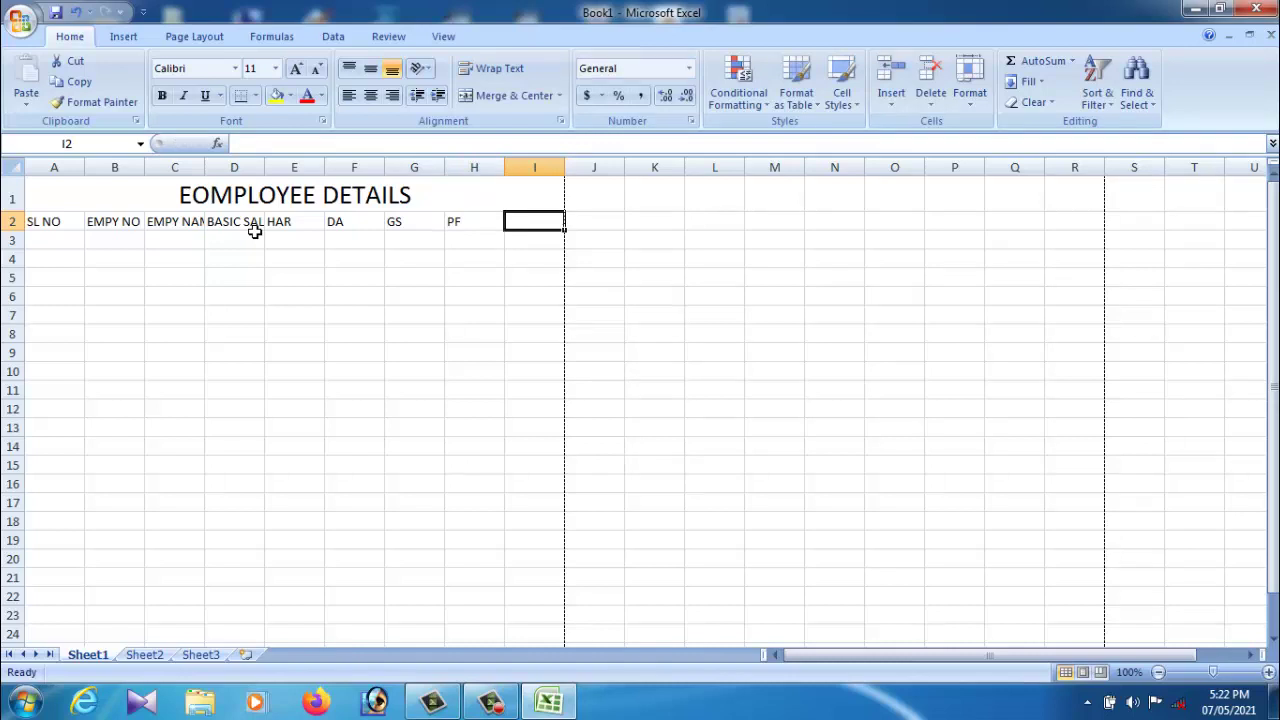
{"action": "type", "text": "IT"}
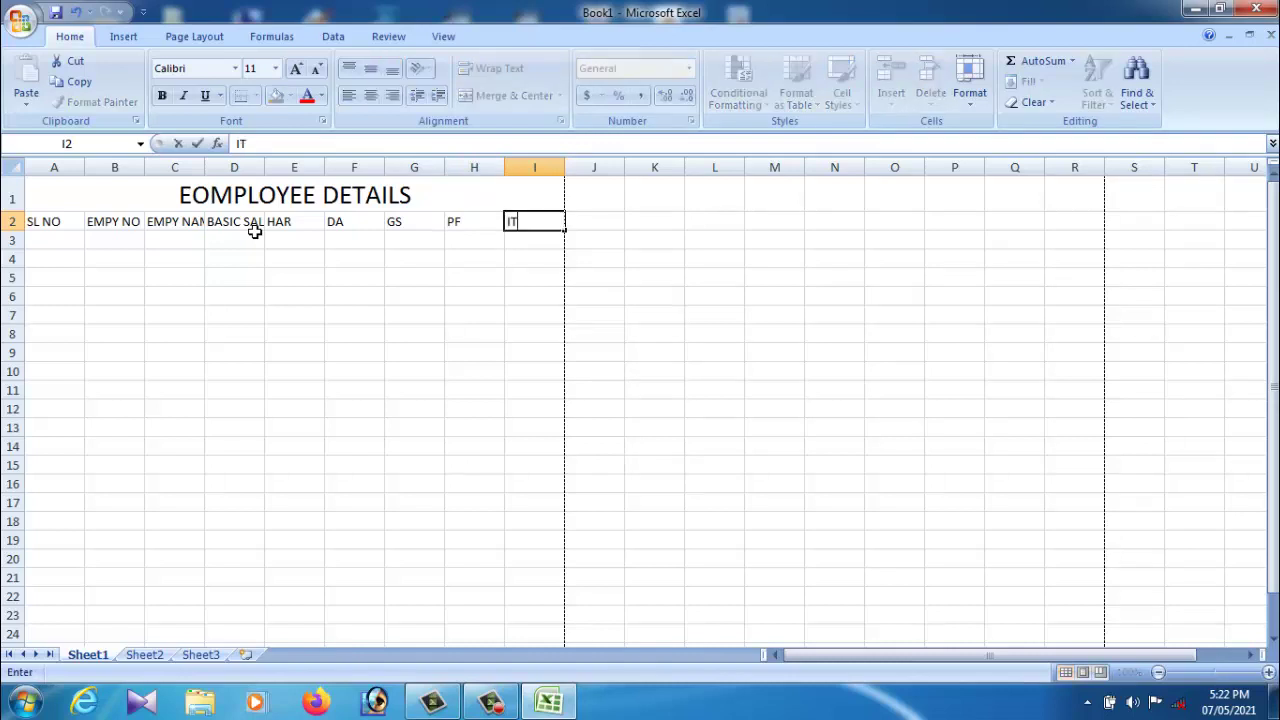
{"action": "key", "text": "Tab"}
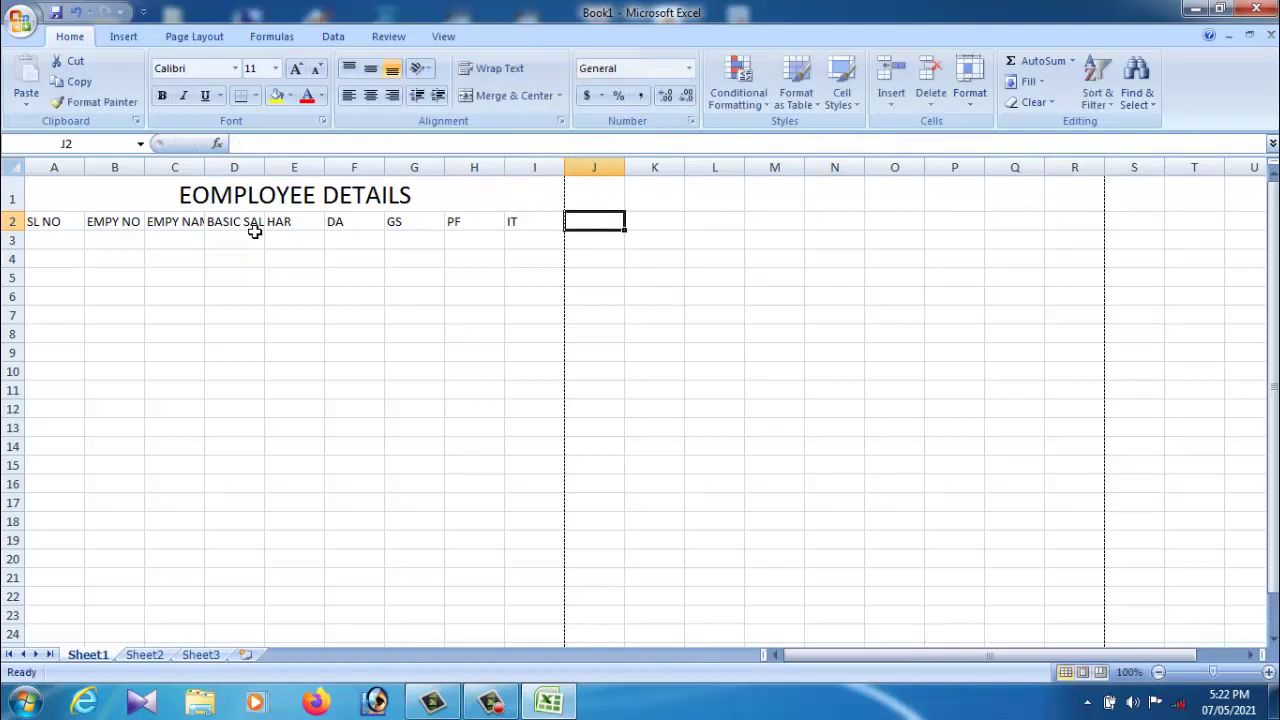
{"action": "type", "text": "NS"}
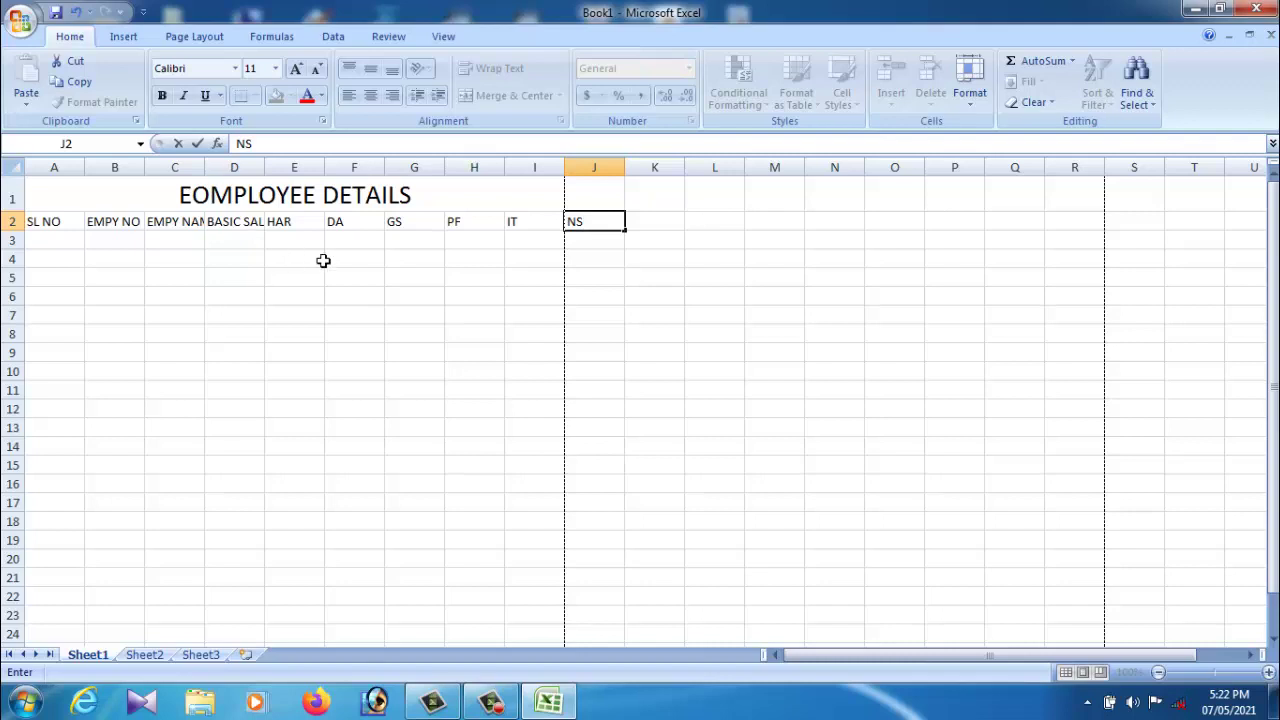
Commit NS in J2 and widen columns A and C to fit SL NO and EMPY NAME
{"action": "left_click", "coordinate": [540, 258]}
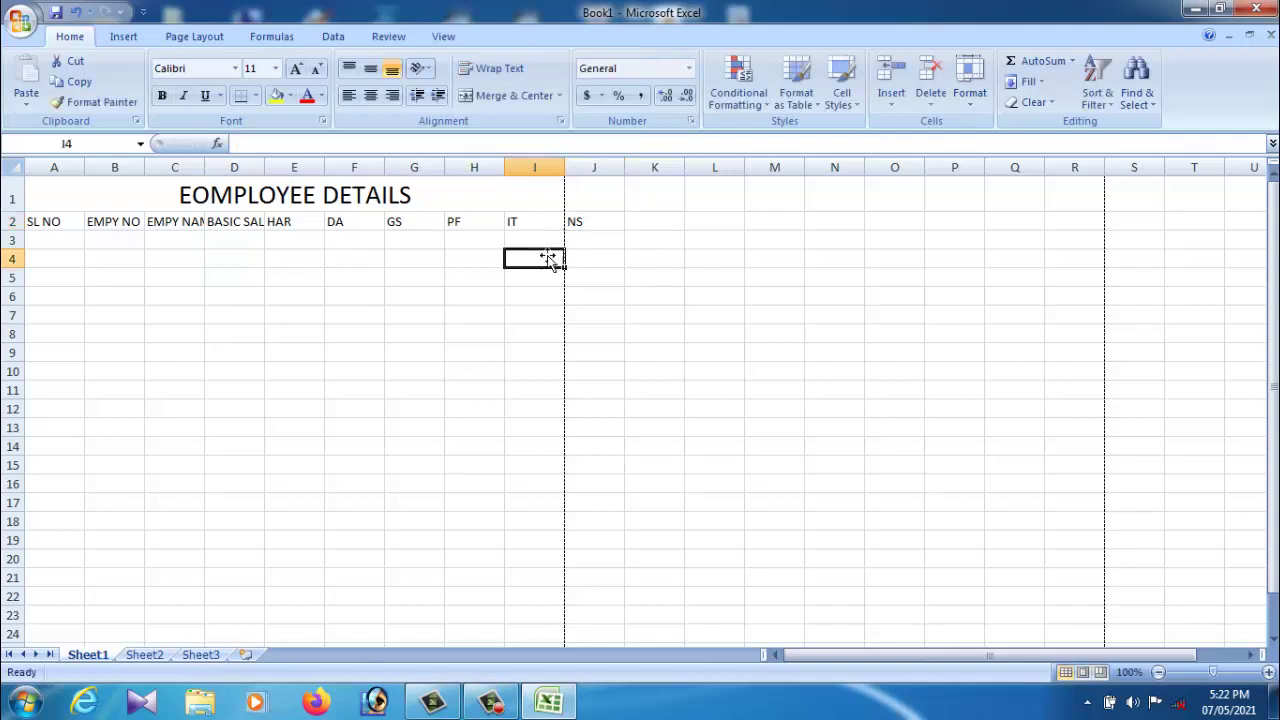
{"action": "left_click_drag", "start_coordinate": [566, 175], "coordinate": [608, 175]}
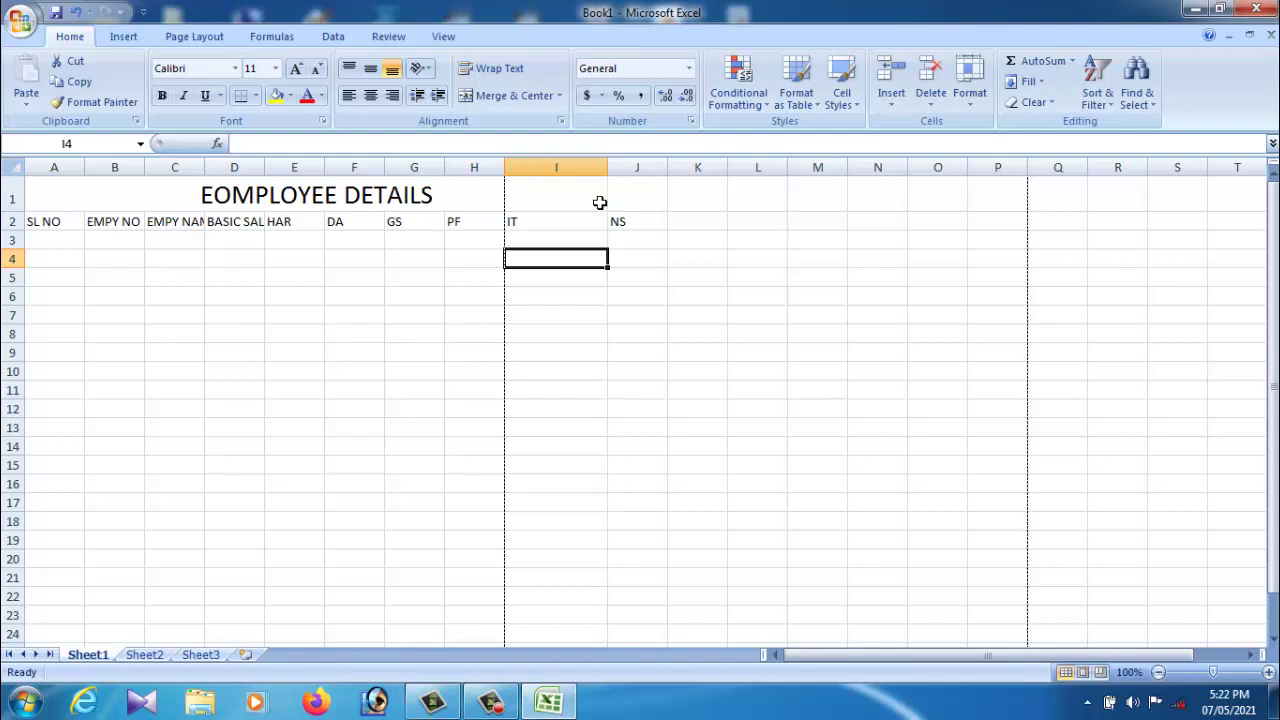
{"action": "key", "text": "ctrl+z"}
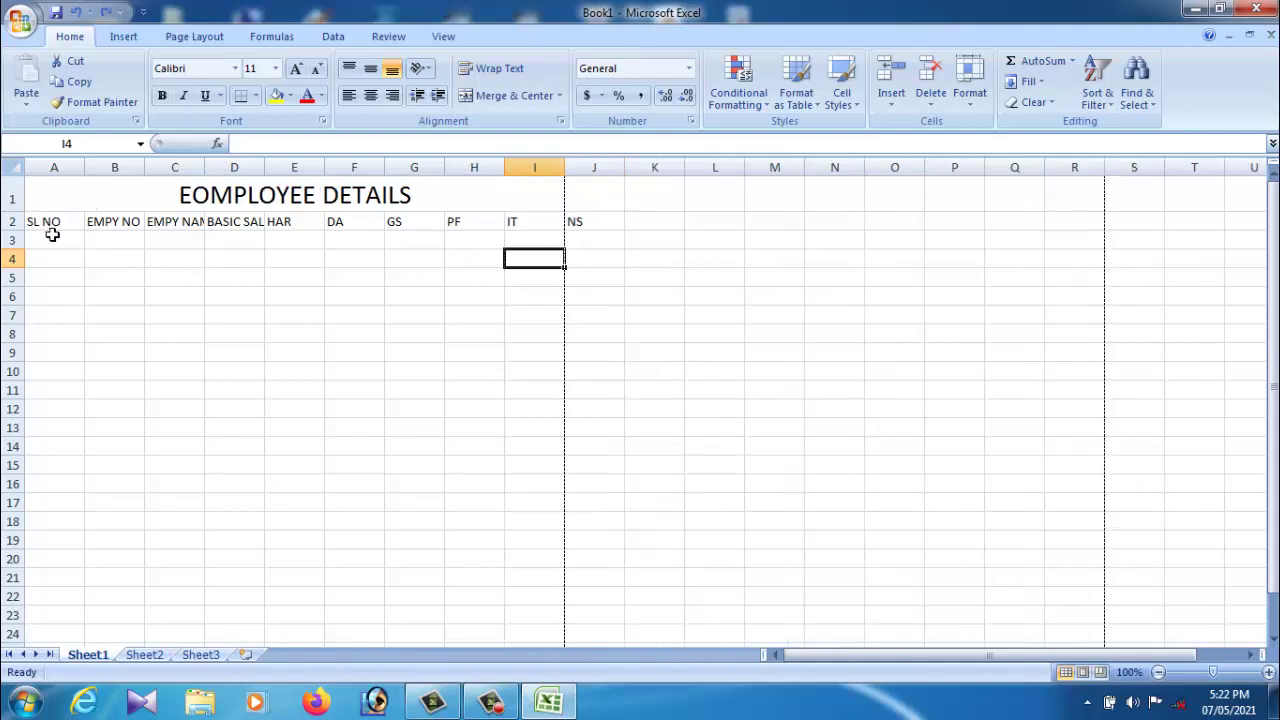
{"action": "left_click_drag", "start_coordinate": [86, 176], "coordinate": [62, 185]}
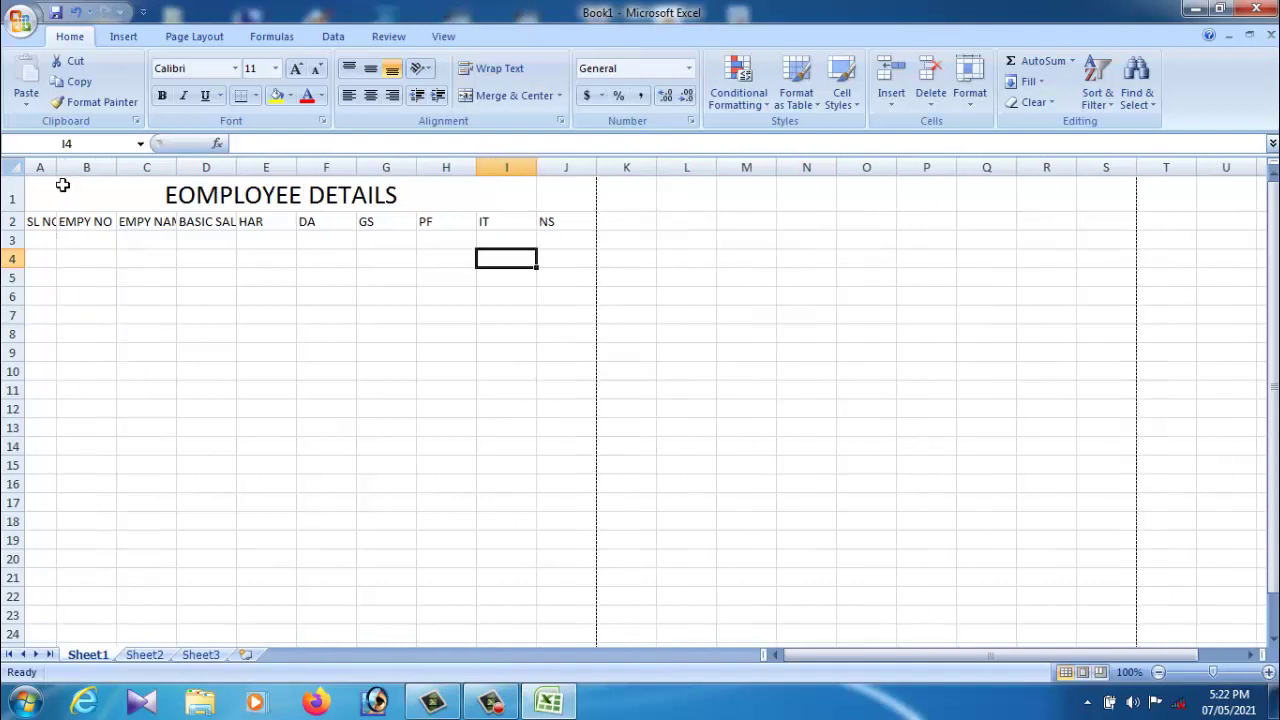
{"action": "left_click_drag", "start_coordinate": [57, 177], "coordinate": [70, 180]}
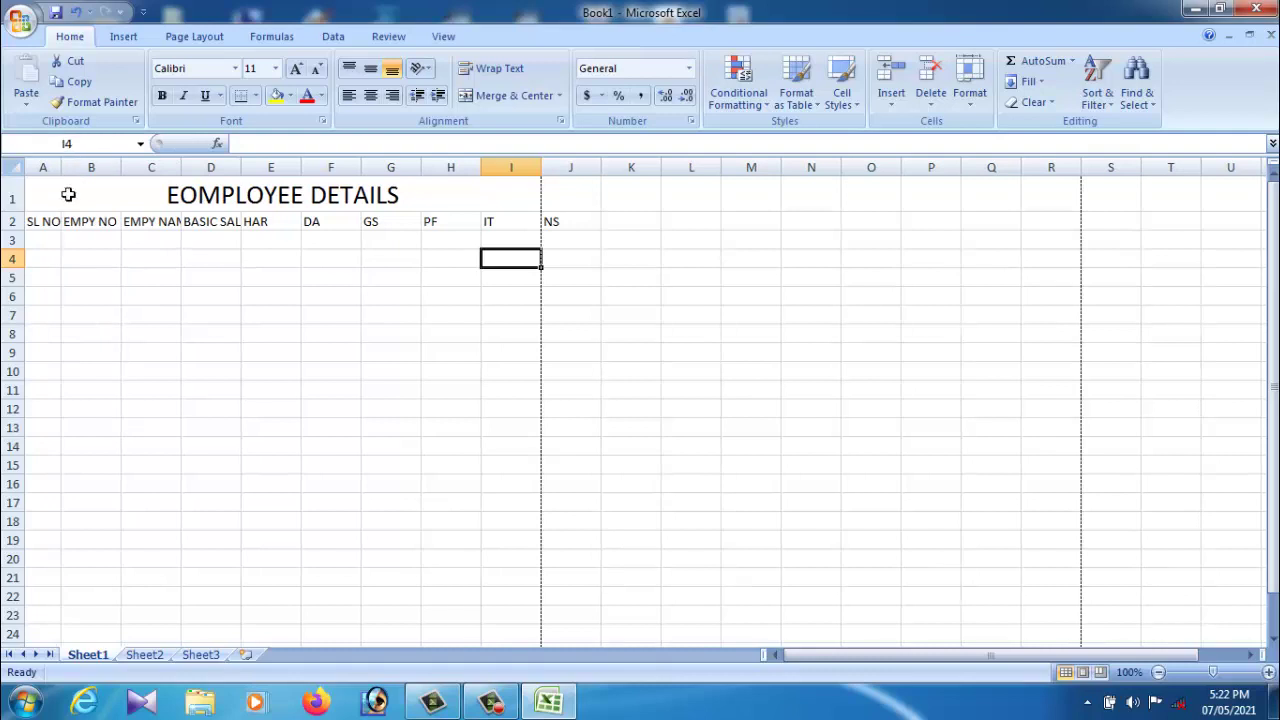
{"action": "left_click", "coordinate": [129, 175]}
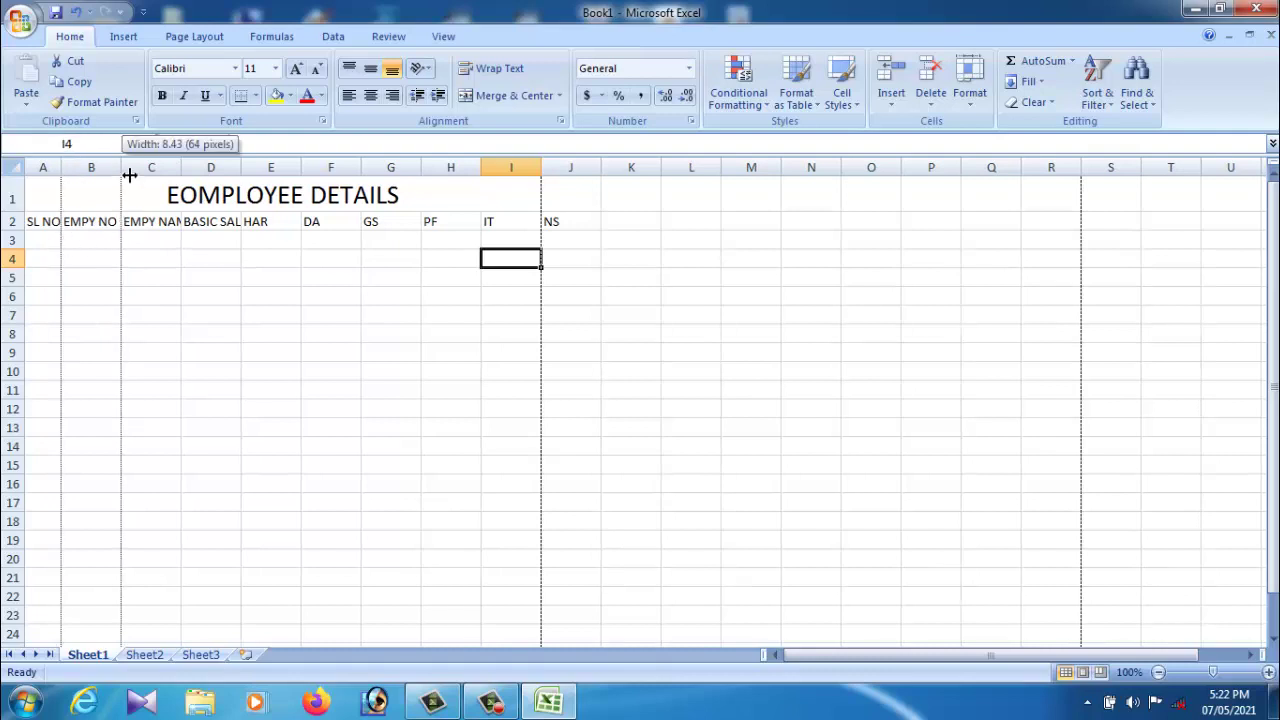
{"action": "left_click_drag", "start_coordinate": [192, 177], "coordinate": [303, 177]}
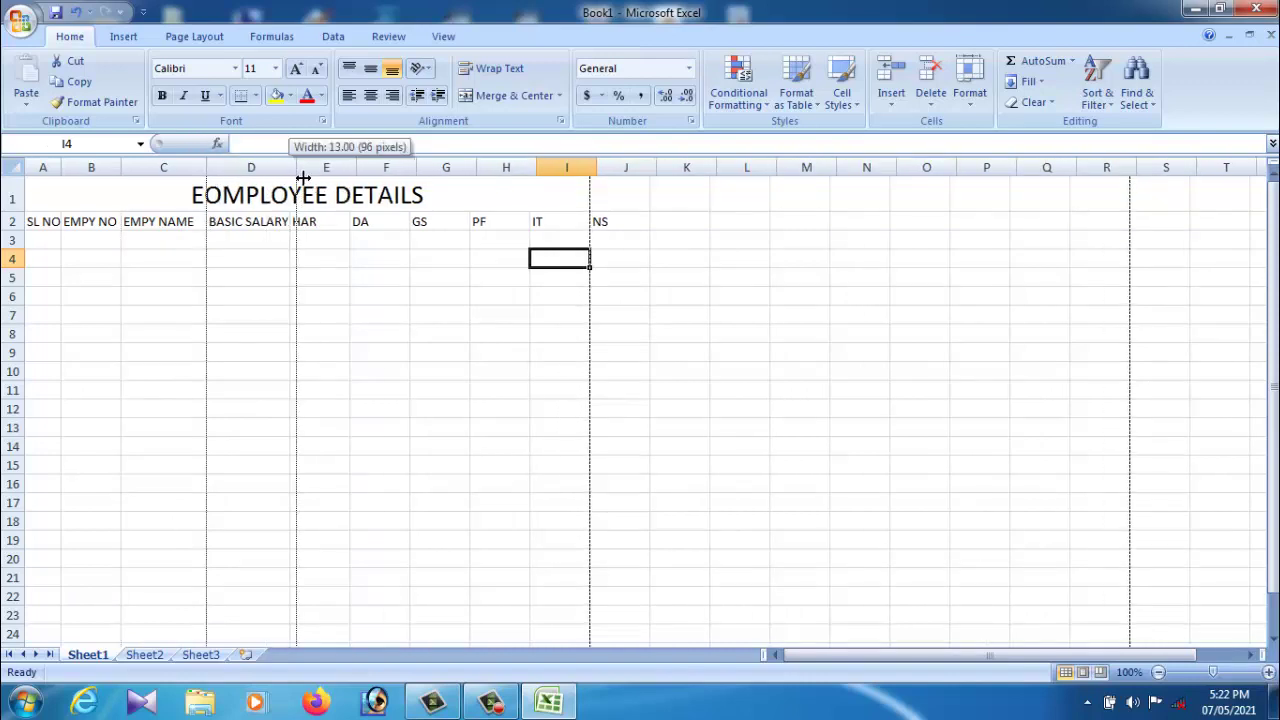
{"action": "left_click", "coordinate": [357, 176]}
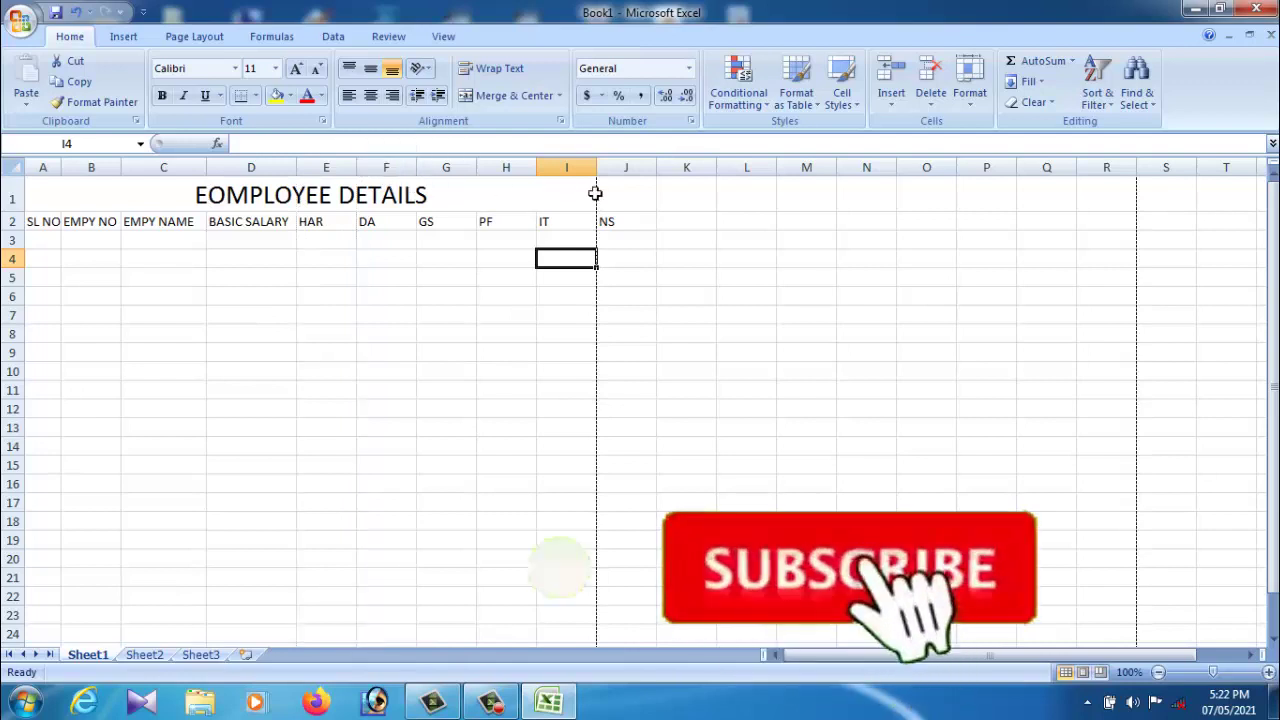
Adjust the widths of columns F, H and I so all headings fit the first page
{"action": "left_click_drag", "start_coordinate": [597, 177], "coordinate": [472, 177]}
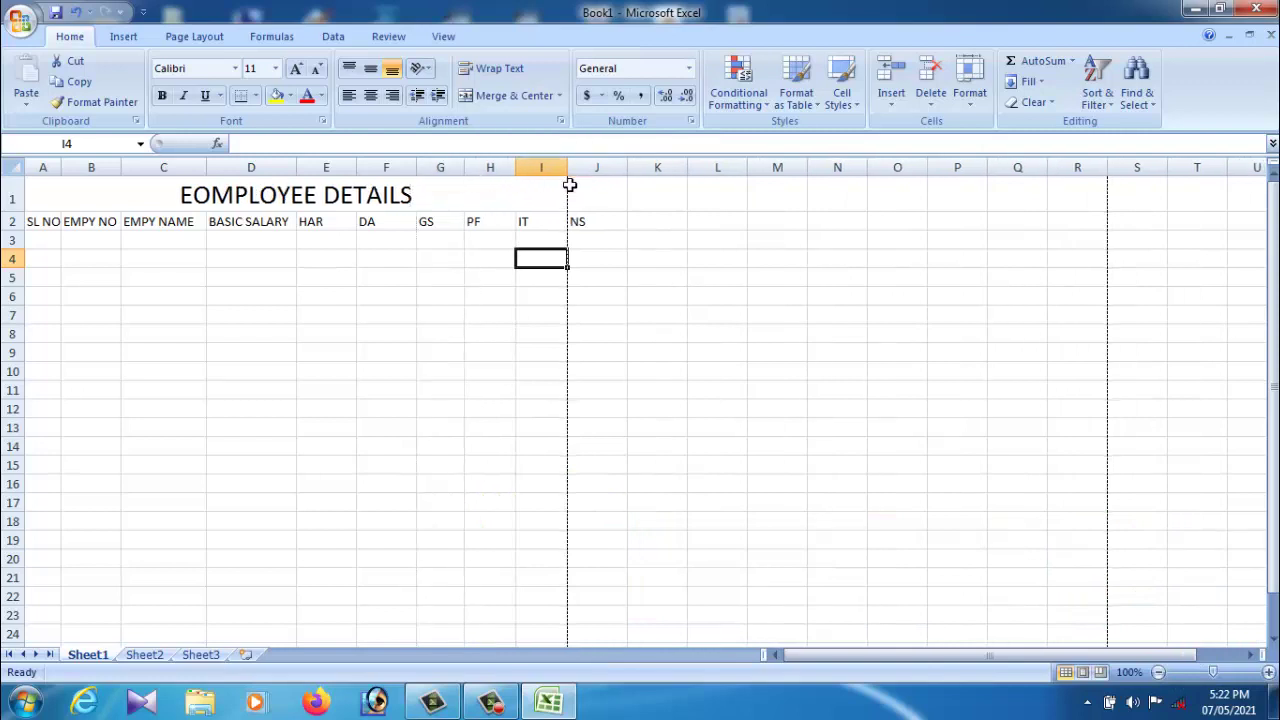
{"action": "left_click_drag", "start_coordinate": [568, 182], "coordinate": [603, 183]}
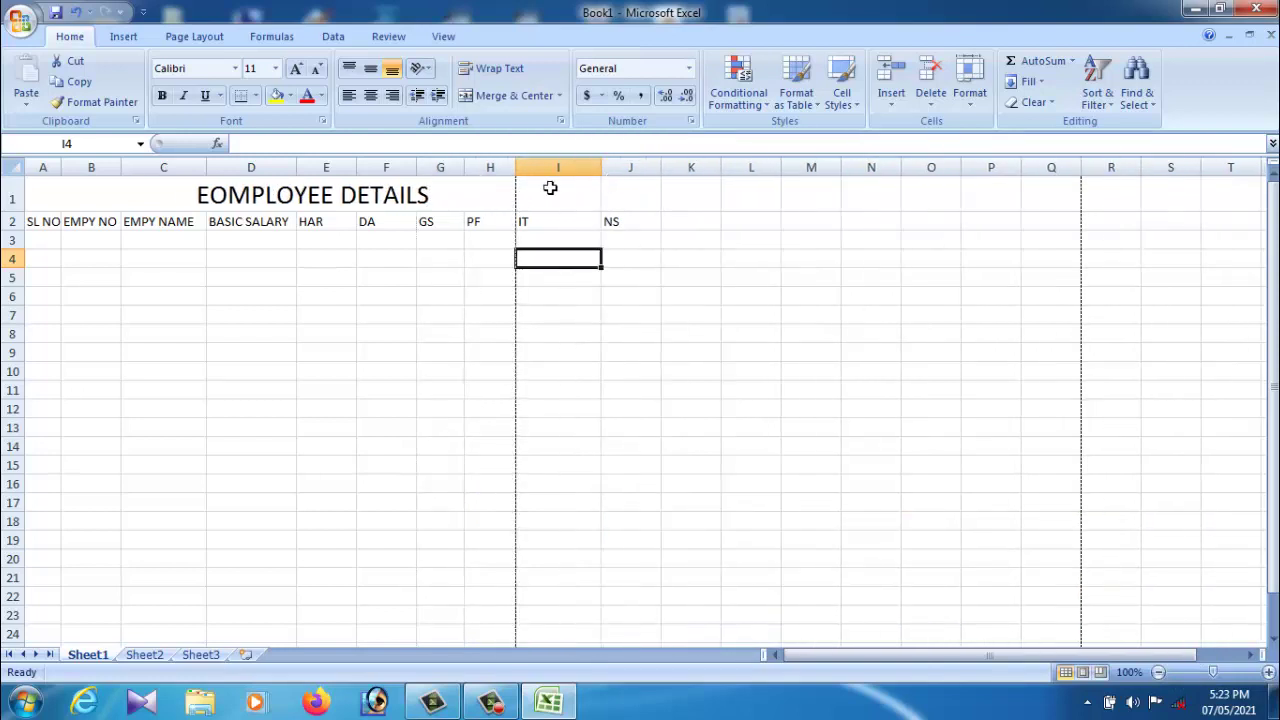
{"action": "left_click_drag", "start_coordinate": [523, 174], "coordinate": [585, 177]}
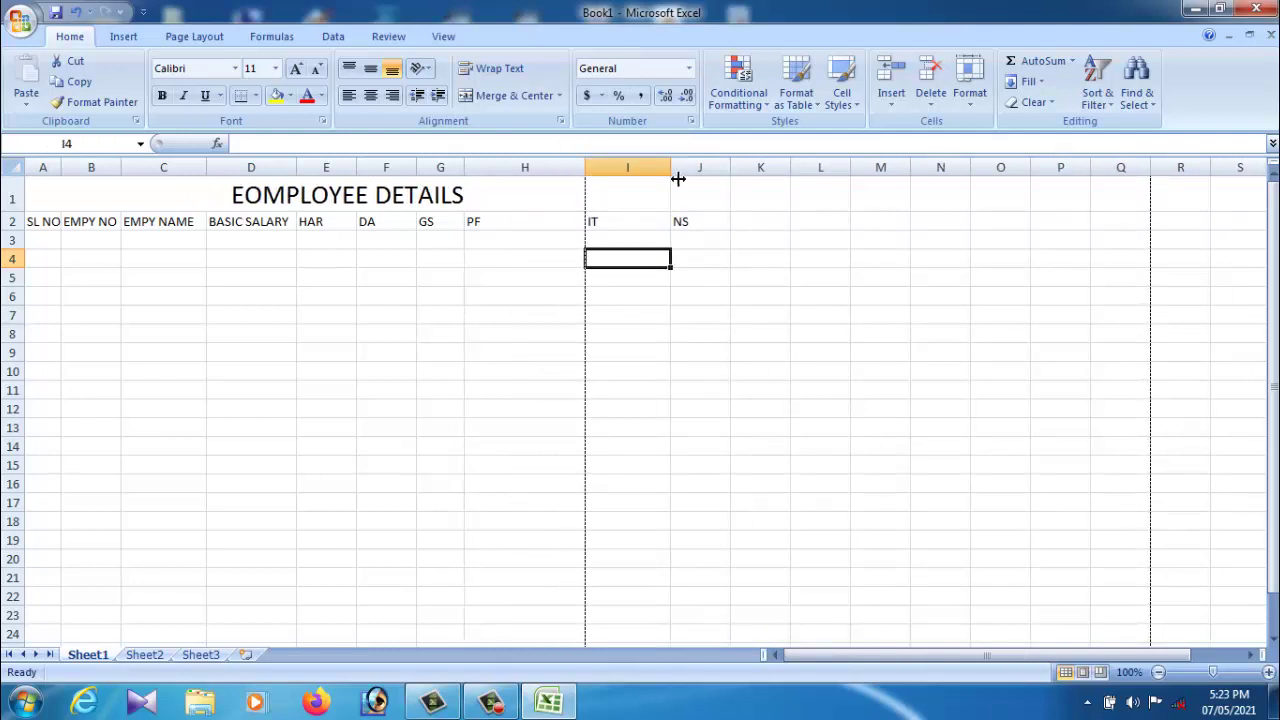
{"action": "mouse_move", "coordinate": [672, 177]}
{"action": "left_mouse_down"}
{"action": "mouse_move", "coordinate": [520, 182]}
{"action": "mouse_move", "coordinate": [565, 179]}
{"action": "left_mouse_up"}
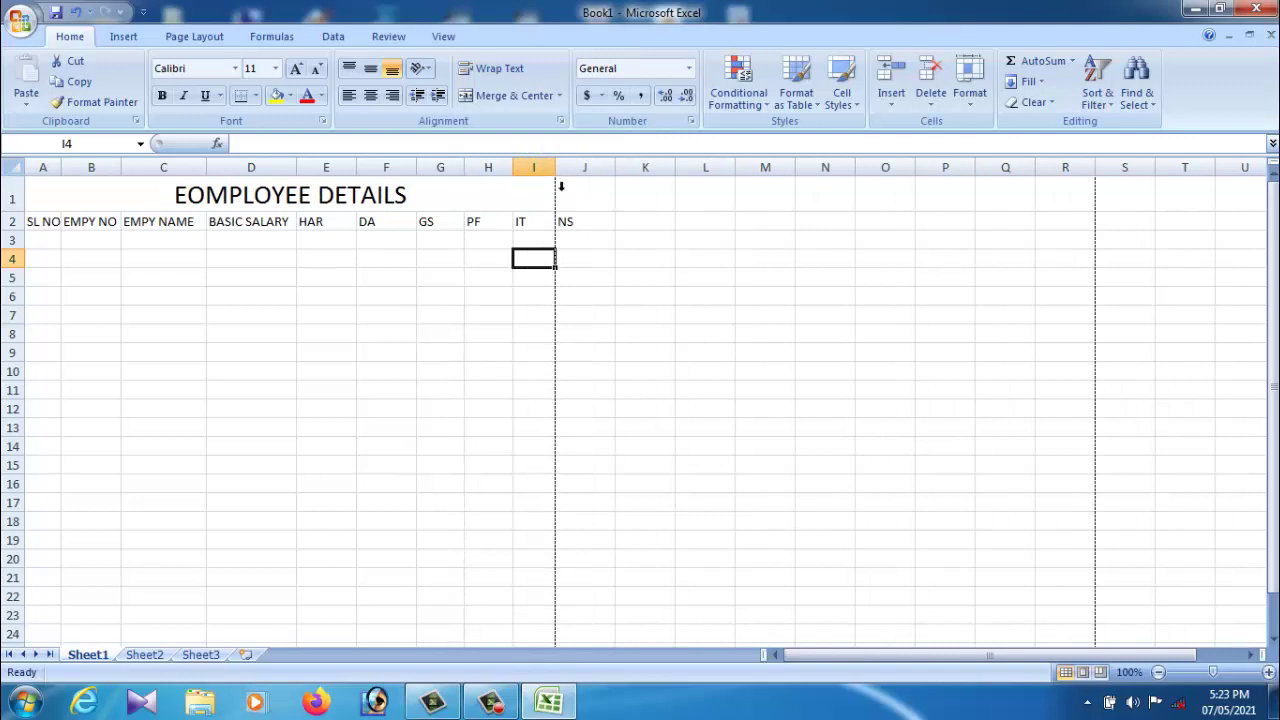
{"action": "left_click_drag", "start_coordinate": [428, 177], "coordinate": [410, 177]}
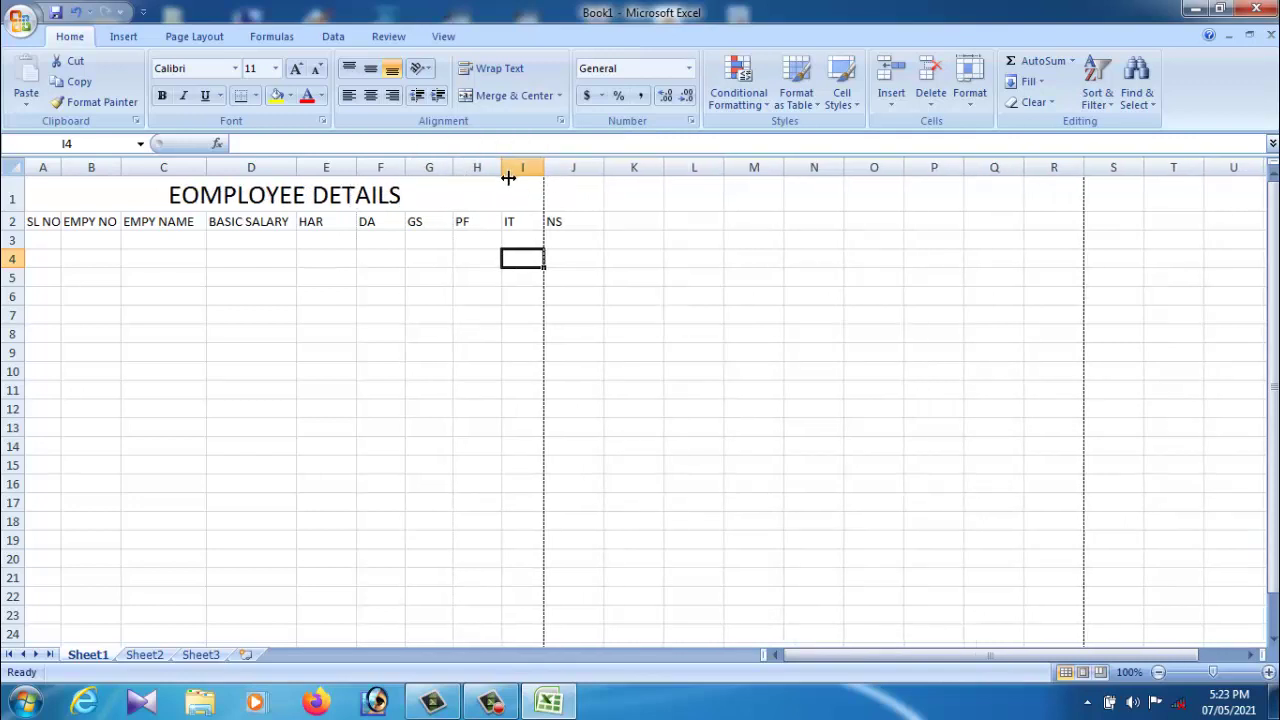
{"action": "left_click_drag", "start_coordinate": [501, 177], "coordinate": [651, 181]}
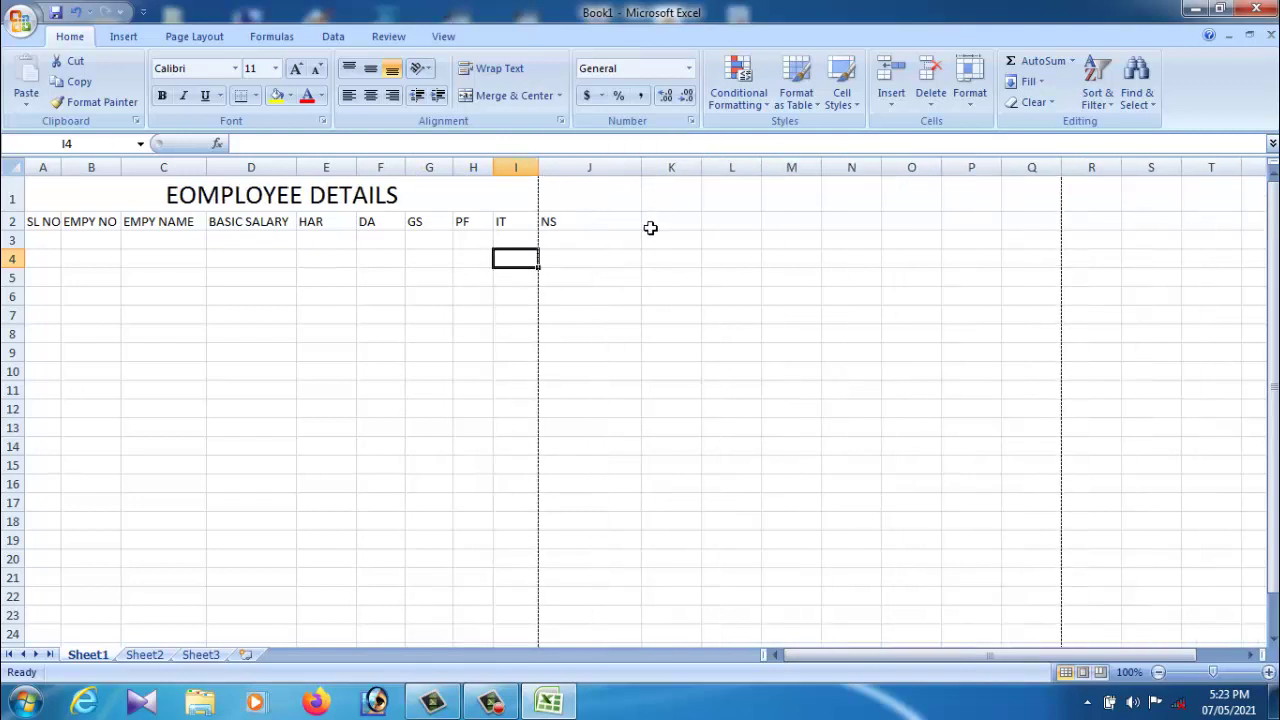
{"action": "key", "text": "ctrl+z"}
{"action": "left_click", "coordinate": [483, 374]}
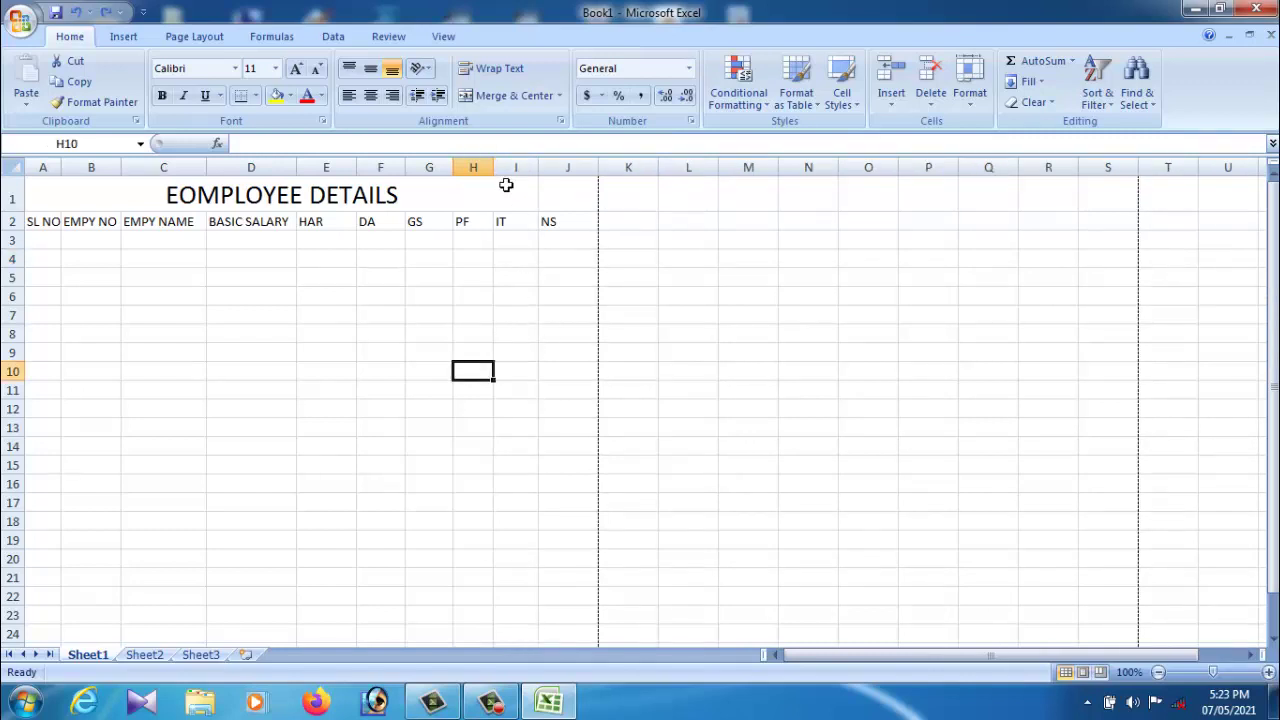
{"action": "left_click_drag", "start_coordinate": [495, 178], "coordinate": [505, 179]}
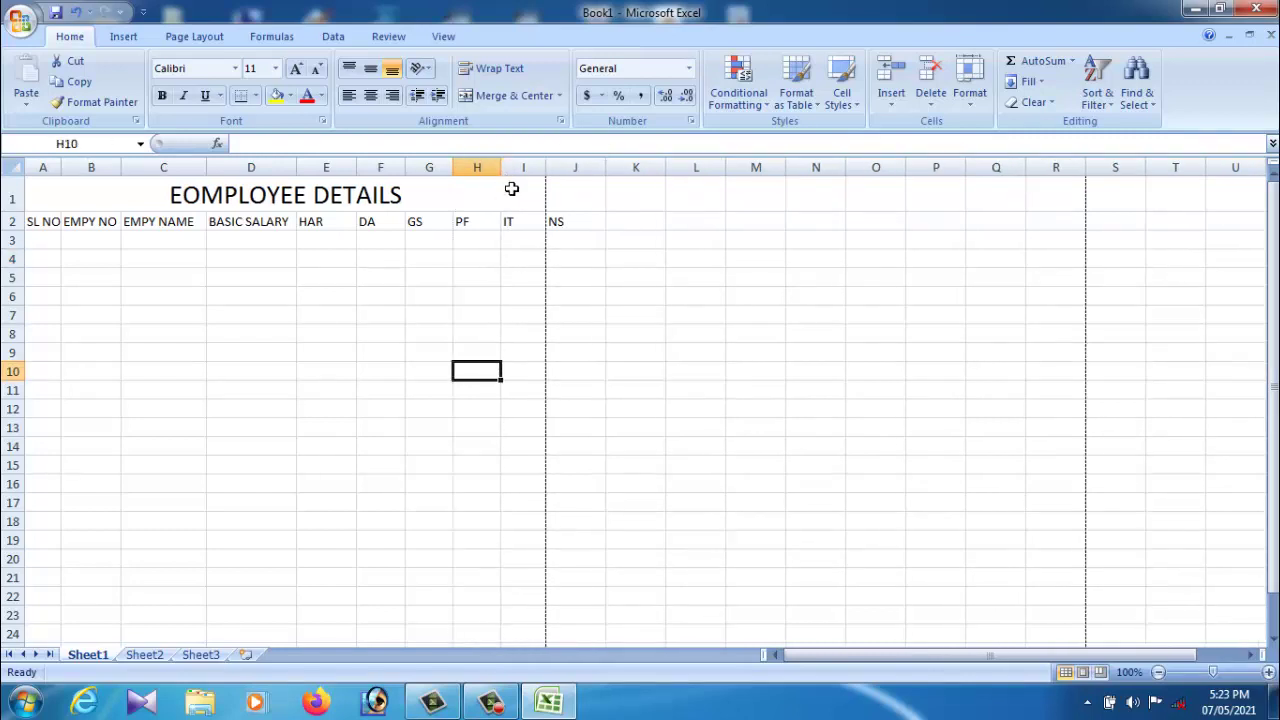
{"action": "left_click_drag", "start_coordinate": [510, 178], "coordinate": [499, 178]}
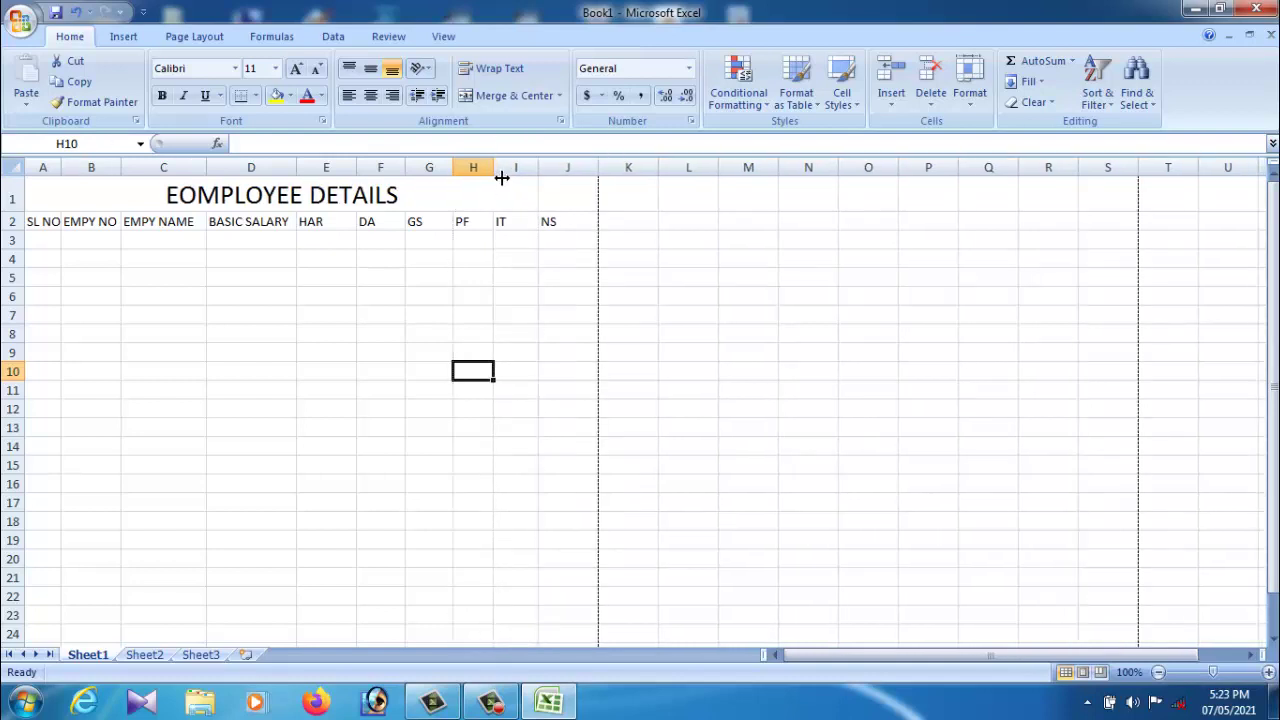
{"action": "left_click", "coordinate": [231, 334]}
Fill the first data row: serial 1, employee number 111 and the first employee's name
{"action": "left_click", "coordinate": [45, 249]}
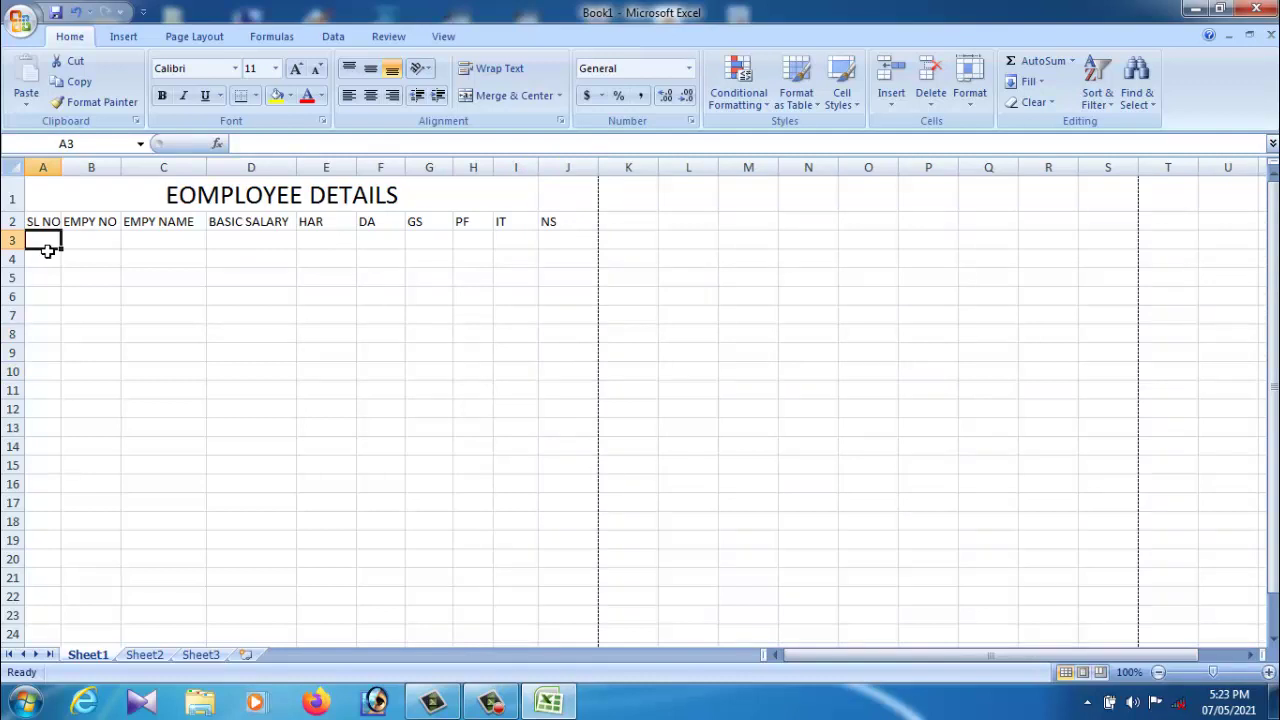
{"action": "type", "text": "01"}
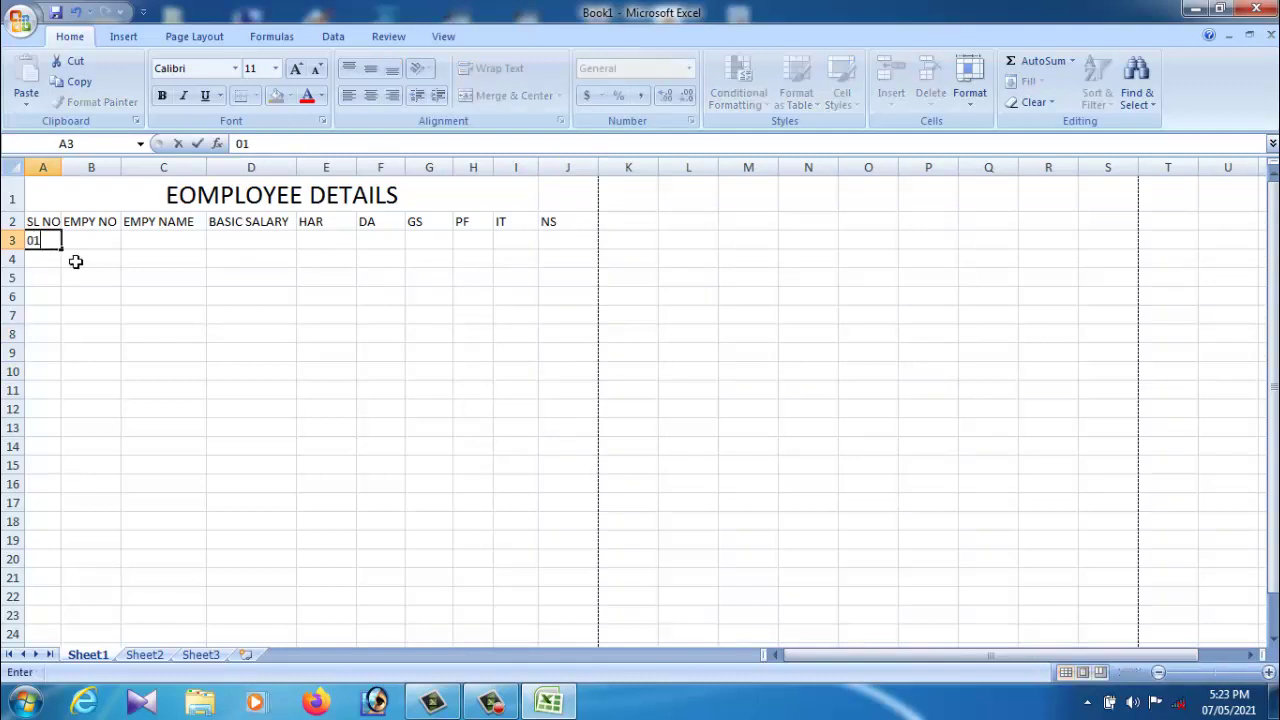
{"action": "key", "text": "Tab"}
{"action": "type", "text": "1111"}
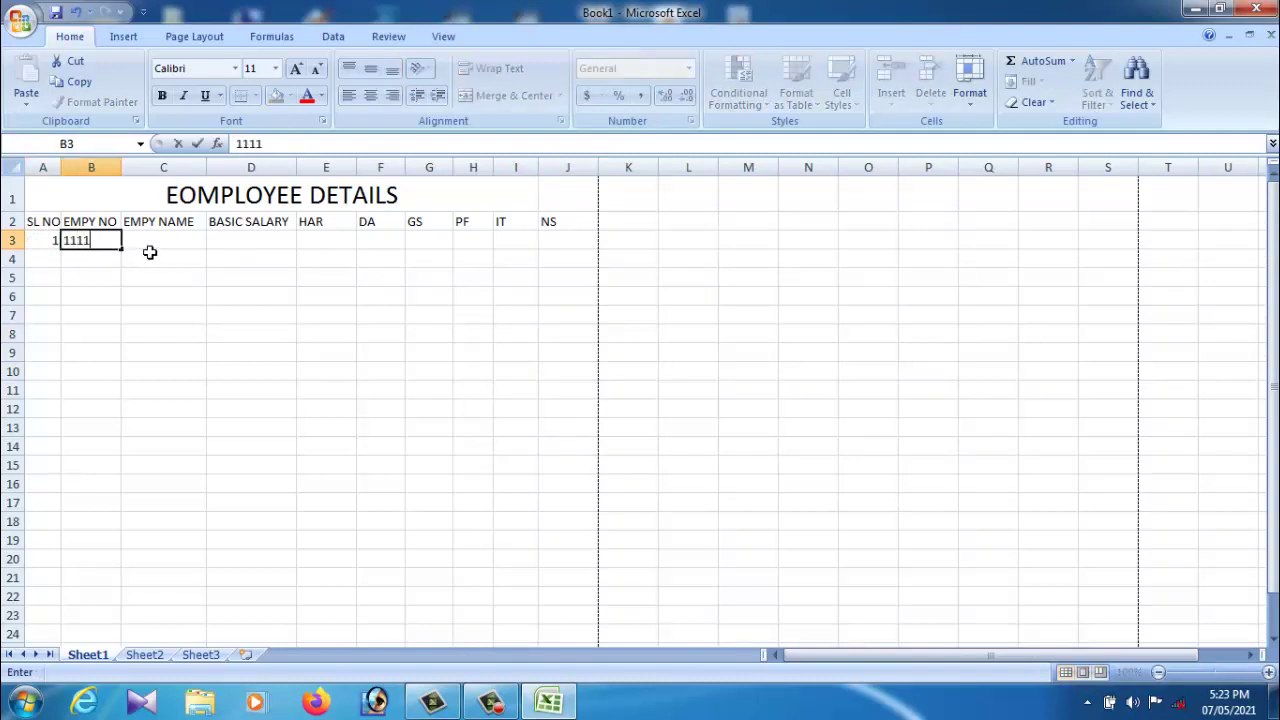
{"action": "key", "text": "BackSpace"}
{"action": "key", "text": "Tab"}
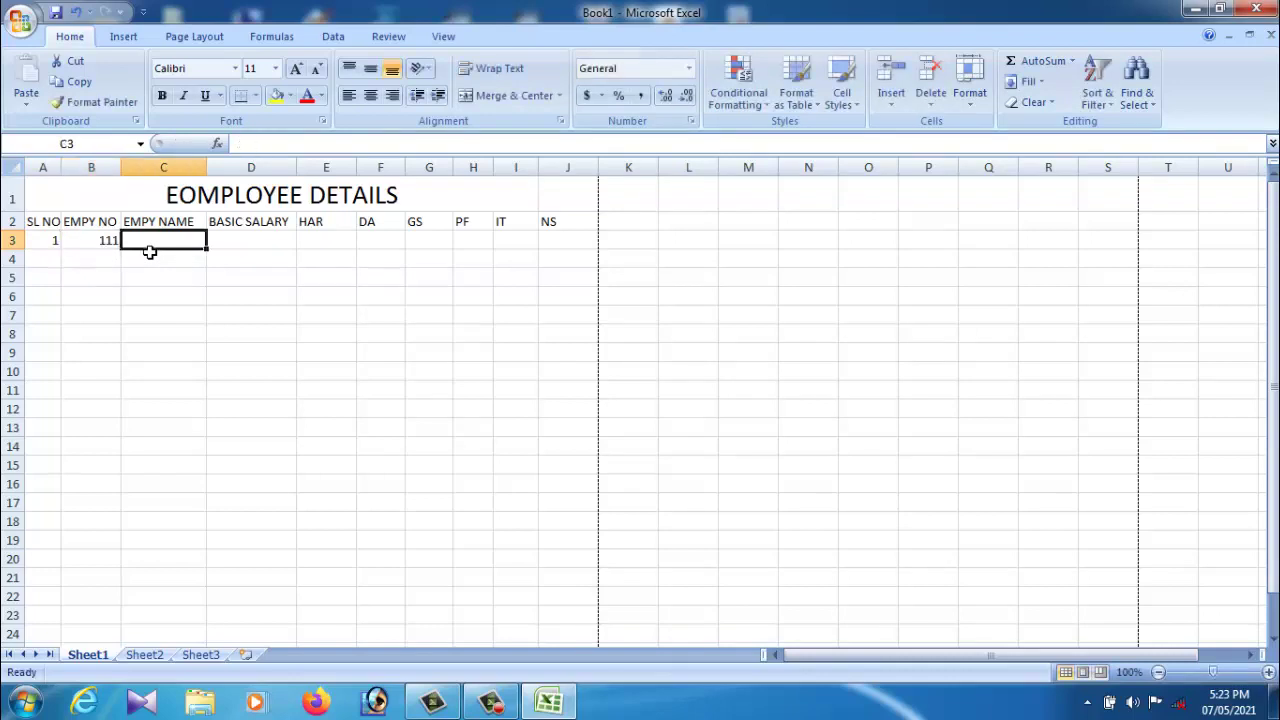
{"action": "type", "text": "GURU9X"}
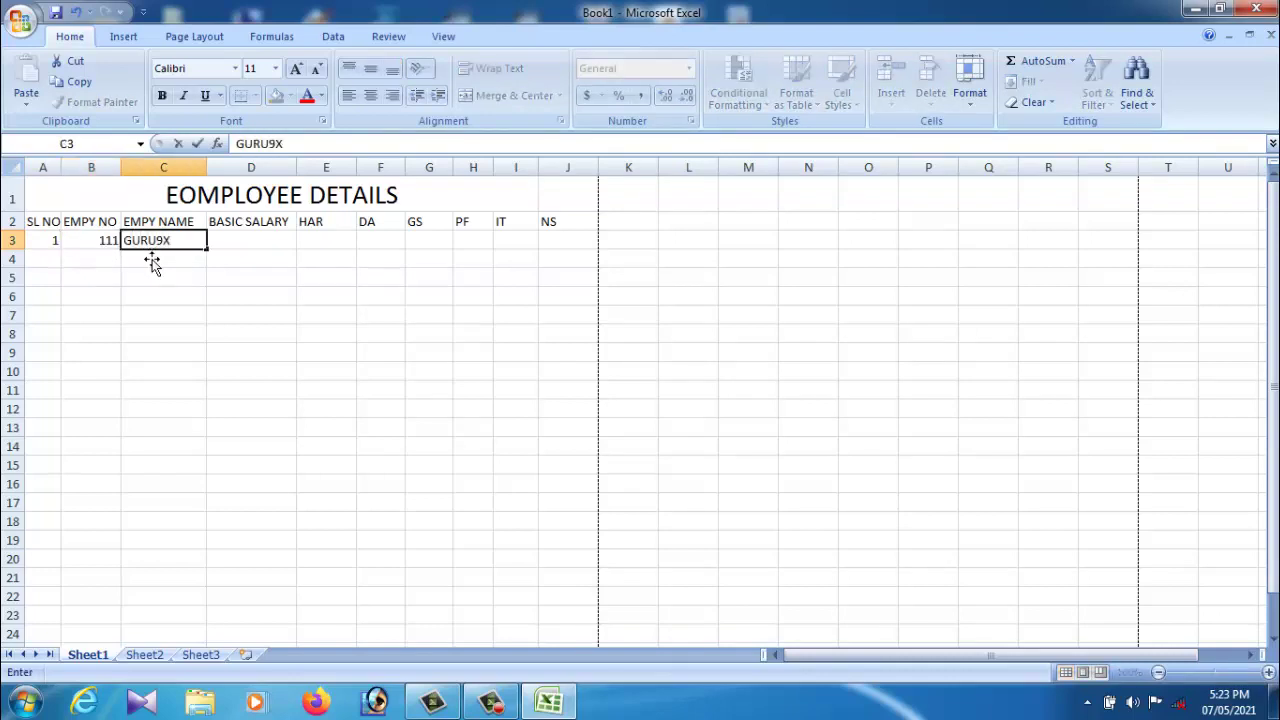
Enter employee numbers 112, 113, 114 and 115 down B4:B7
{"action": "left_click", "coordinate": [114, 262]}
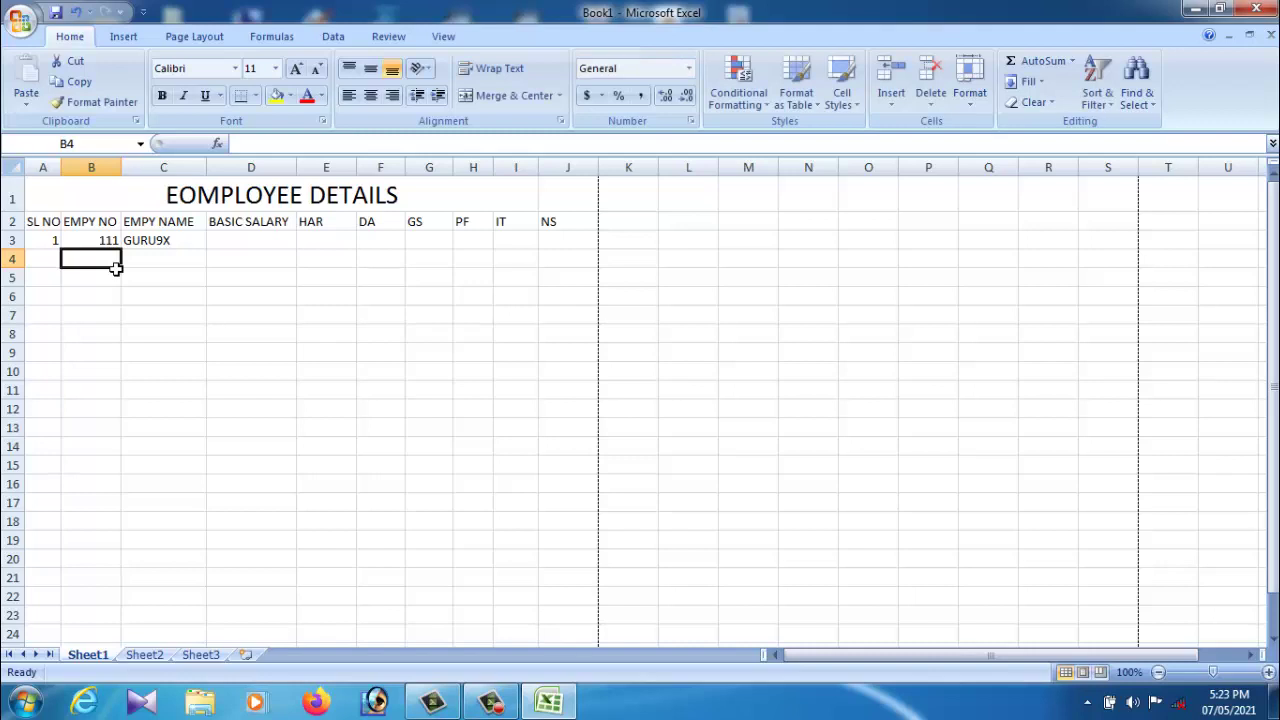
{"action": "type", "text": "112"}
{"action": "left_click", "coordinate": [100, 278]}
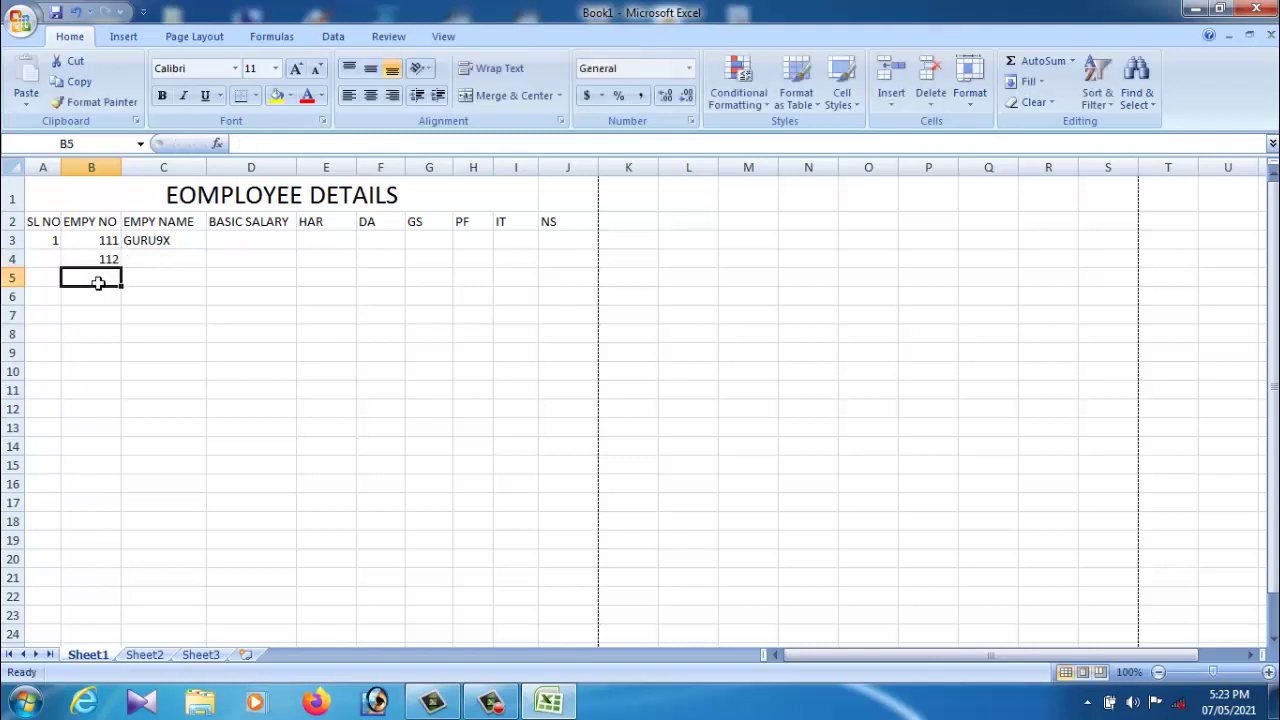
{"action": "type", "text": "113"}
{"action": "left_click", "coordinate": [100, 295]}
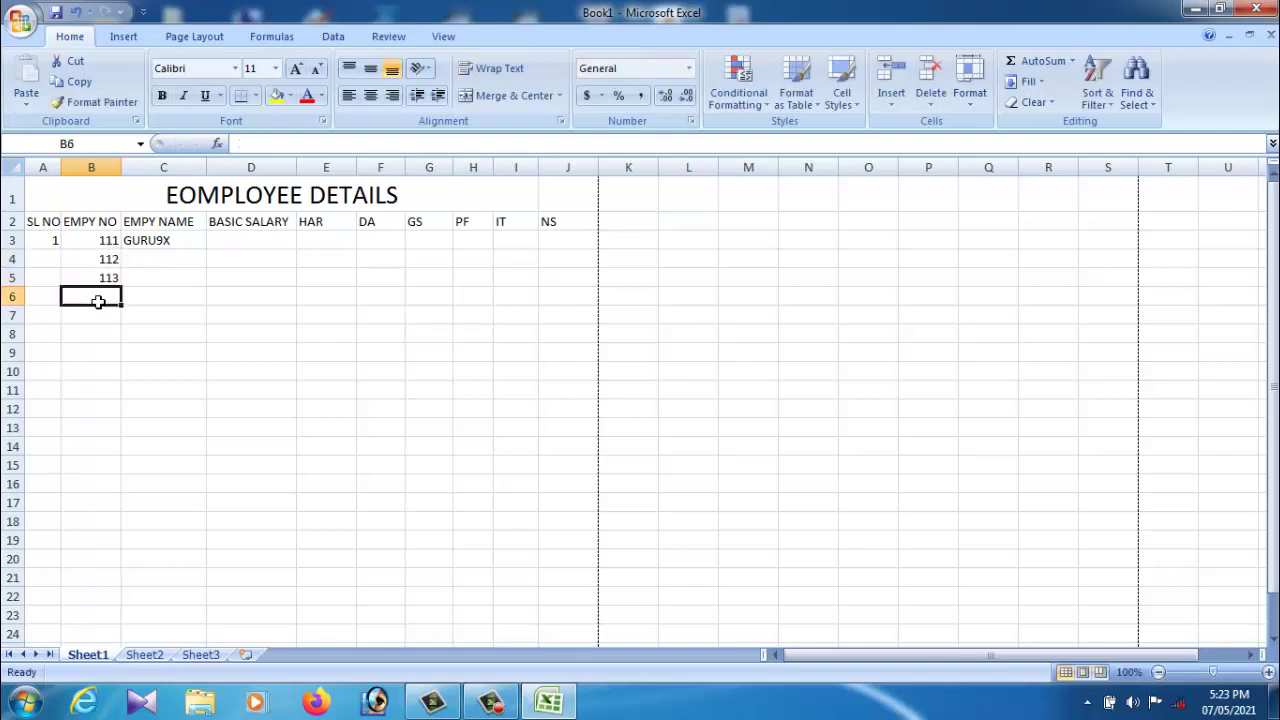
{"action": "type", "text": "114"}
{"action": "left_click", "coordinate": [98, 321]}
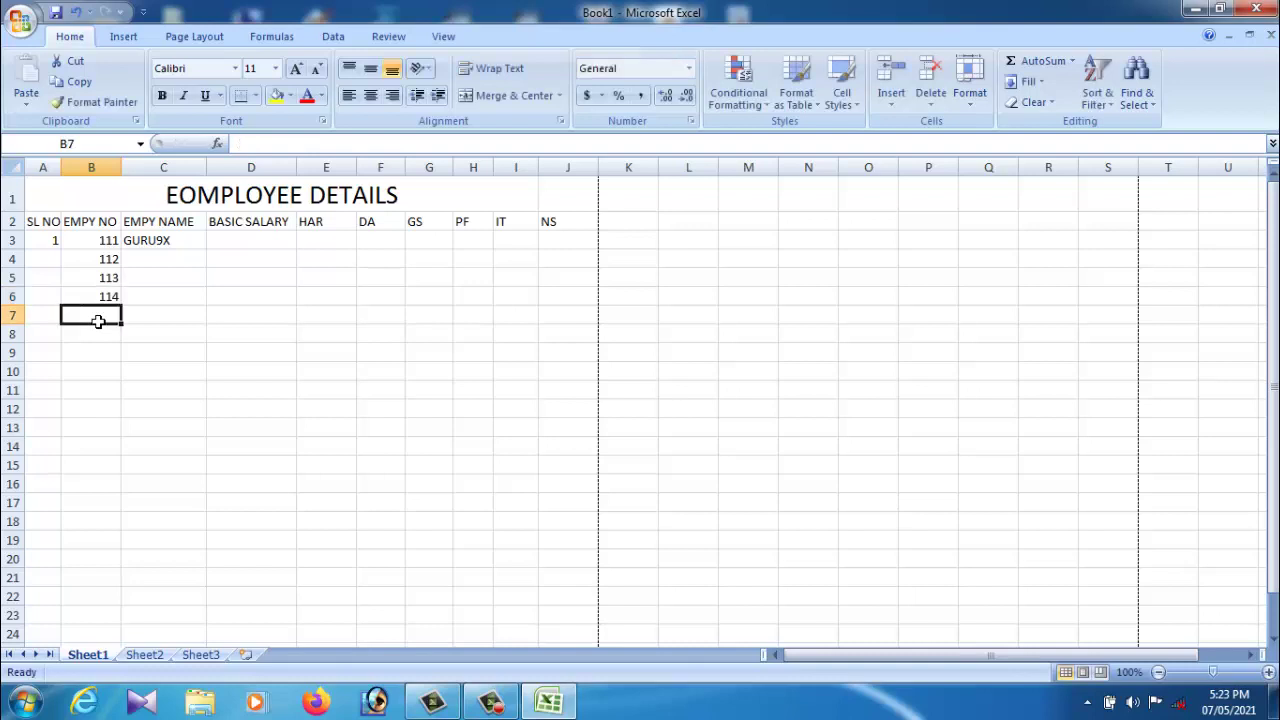
{"action": "type", "text": "11"}
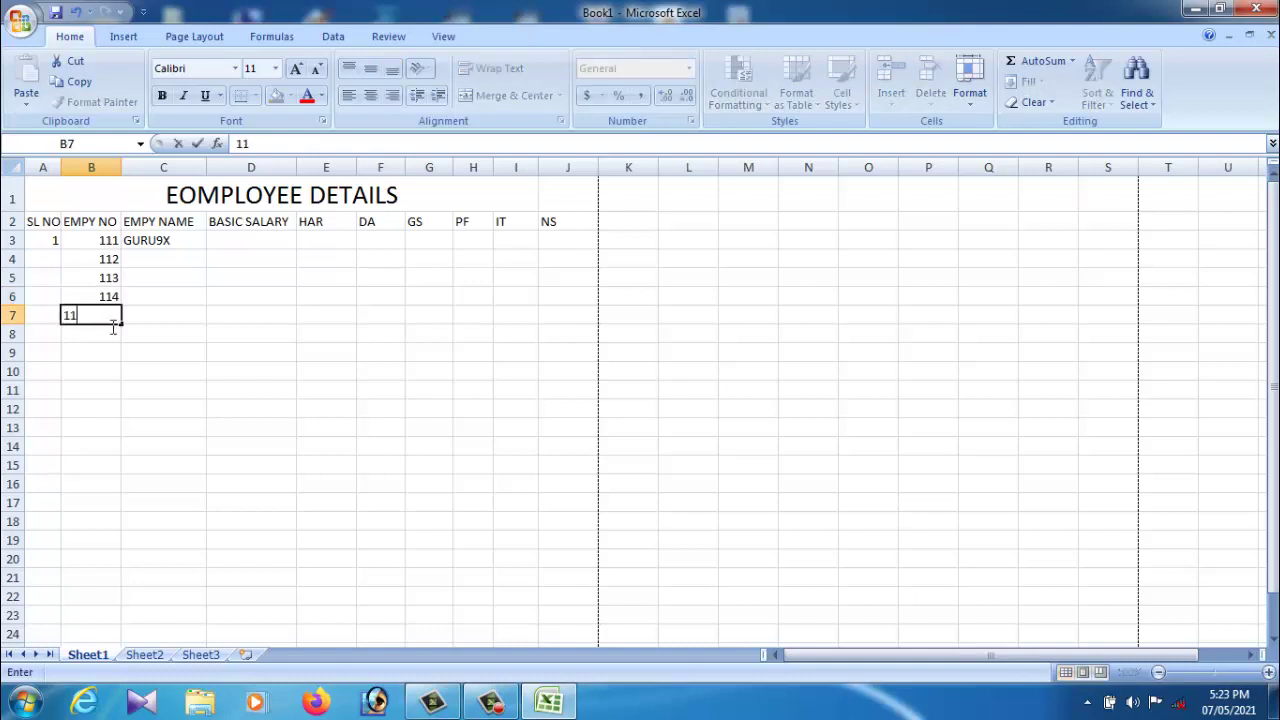
{"action": "type", "text": "5"}
{"action": "left_click", "coordinate": [166, 320]}
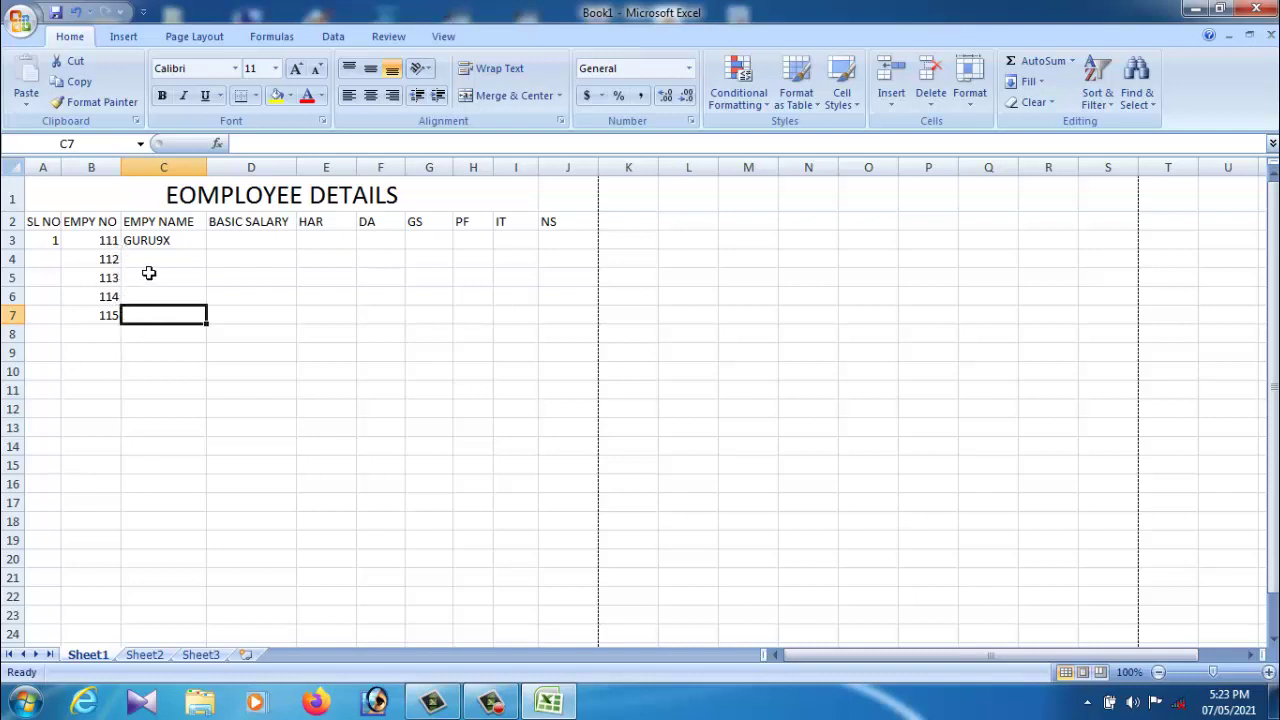
{"action": "left_click", "coordinate": [148, 268]}
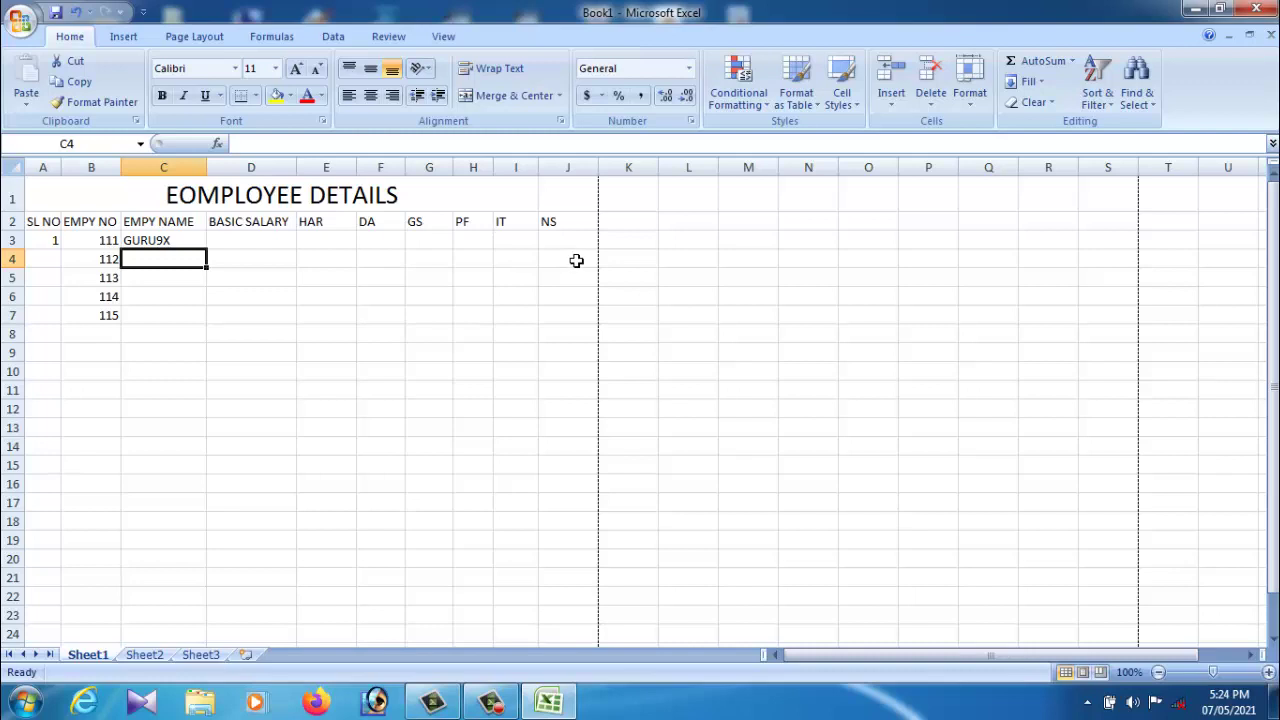
Type the second, third and fourth employees' names into C4:C6
{"action": "left_click", "coordinate": [196, 353]}
{"action": "left_click", "coordinate": [152, 270]}
{"action": "type", "text": "RAVI"}
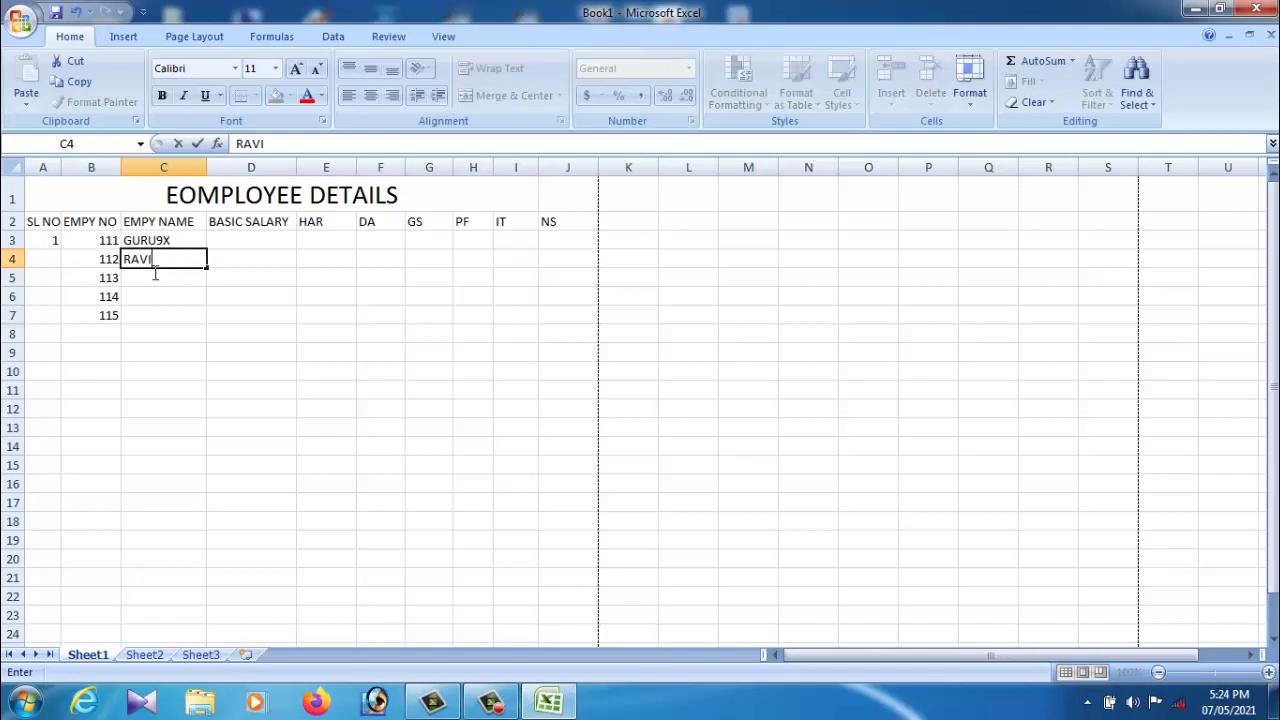
{"action": "key", "text": "Return"}
{"action": "type", "text": "G"}
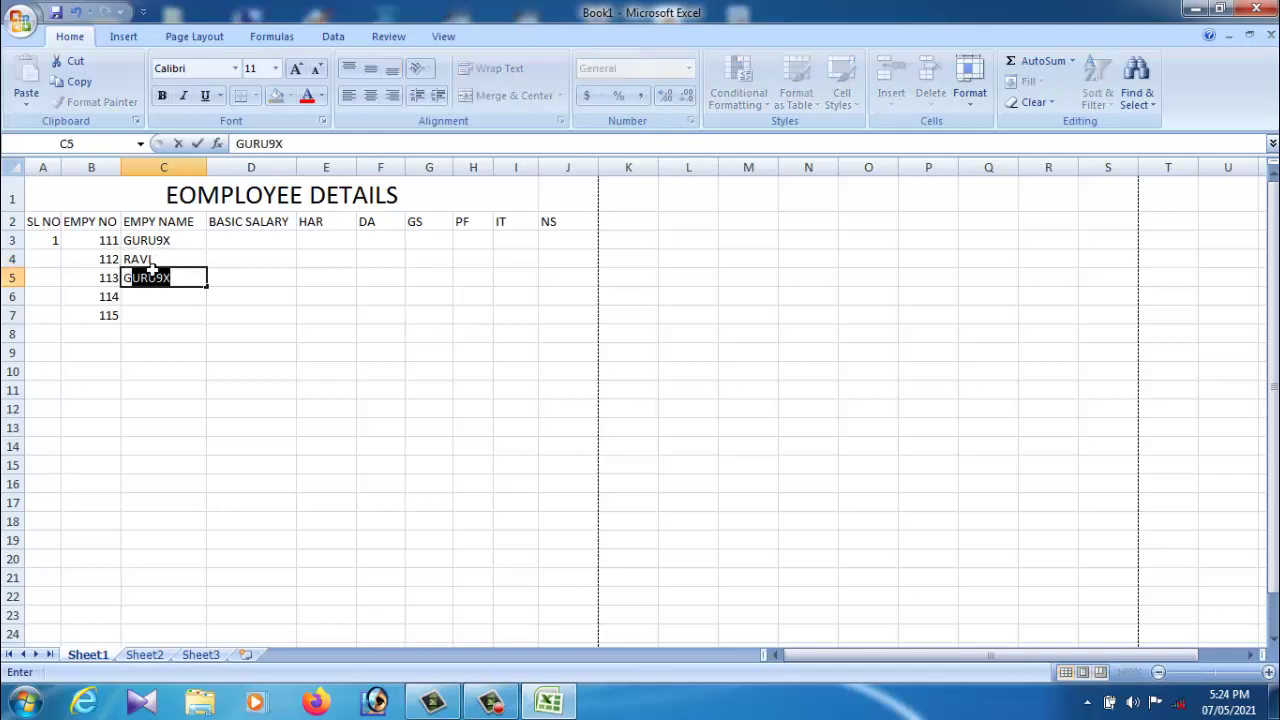
{"action": "key", "text": "BackSpace"}
{"action": "key", "text": "BackSpace"}
{"action": "type", "text": "RAJU"}
{"action": "key", "text": "Return"}
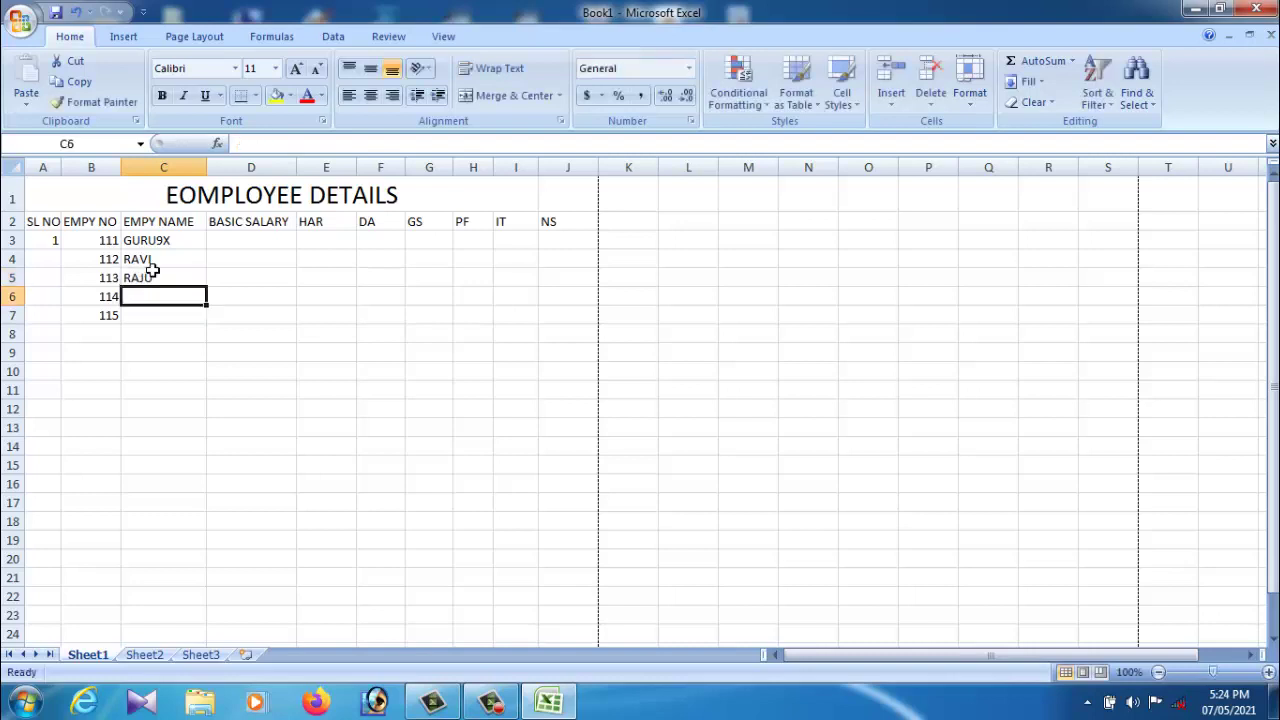
{"action": "type", "text": "RAMU"}
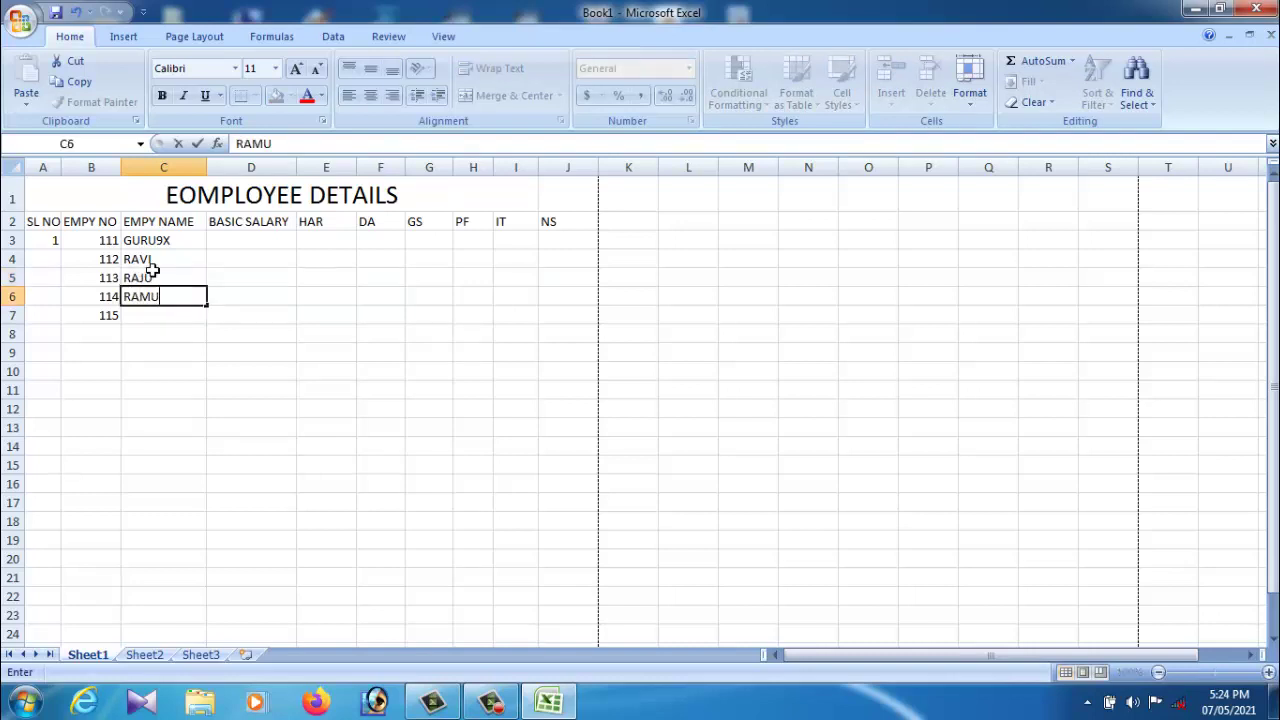
{"action": "key", "text": "Return"}
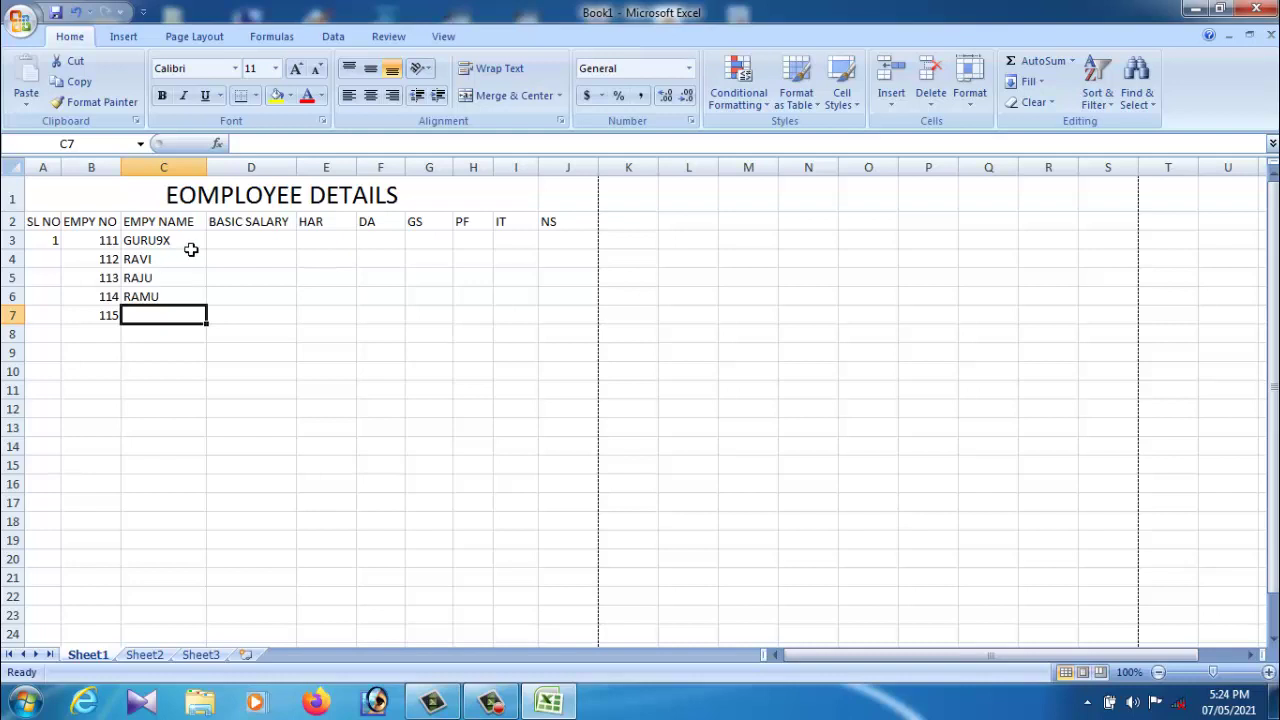
Enter the fifth employee's name in C7 and correct its misspelling
{"action": "left_click", "coordinate": [190, 248]}
{"action": "left_click", "coordinate": [190, 265]}
{"action": "left_click", "coordinate": [188, 297]}
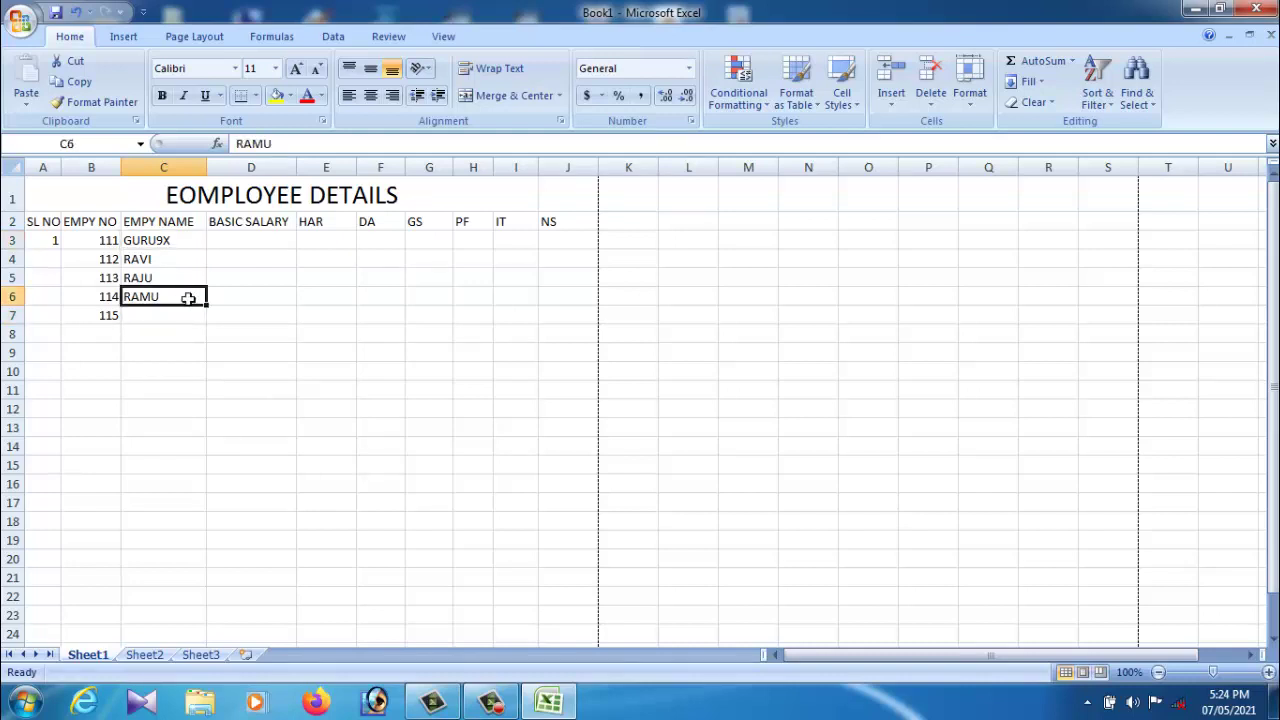
{"action": "left_click", "coordinate": [191, 313]}
{"action": "type", "text": "S"}
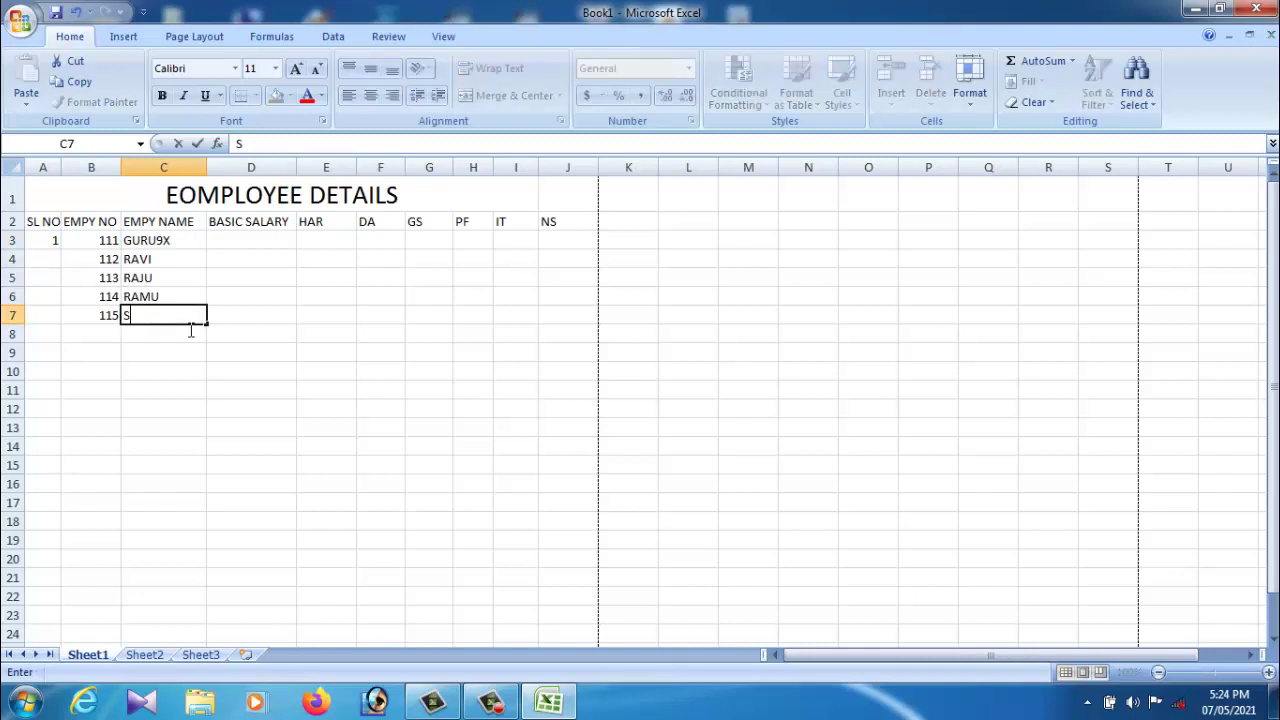
{"action": "type", "text": "UNU"}
{"action": "key", "text": "F2"}
{"action": "key", "text": "Left"}
{"action": "key", "text": "Left"}
{"action": "key", "text": "BackSpace"}
{"action": "type", "text": "O"}
{"action": "left_click", "coordinate": [253, 323]}
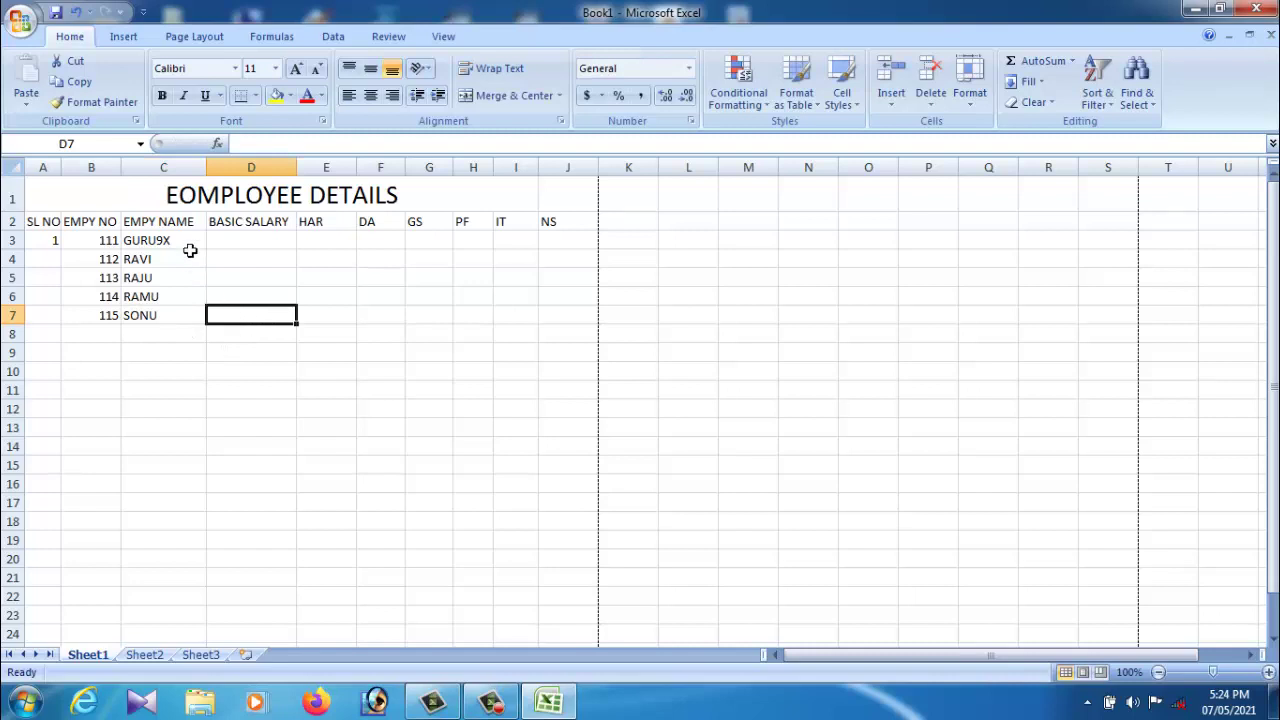
Enter 5000 as the first basic salary in D3, fixing a mistyped value
{"action": "left_click", "coordinate": [254, 246]}
{"action": "left_click", "coordinate": [323, 246]}
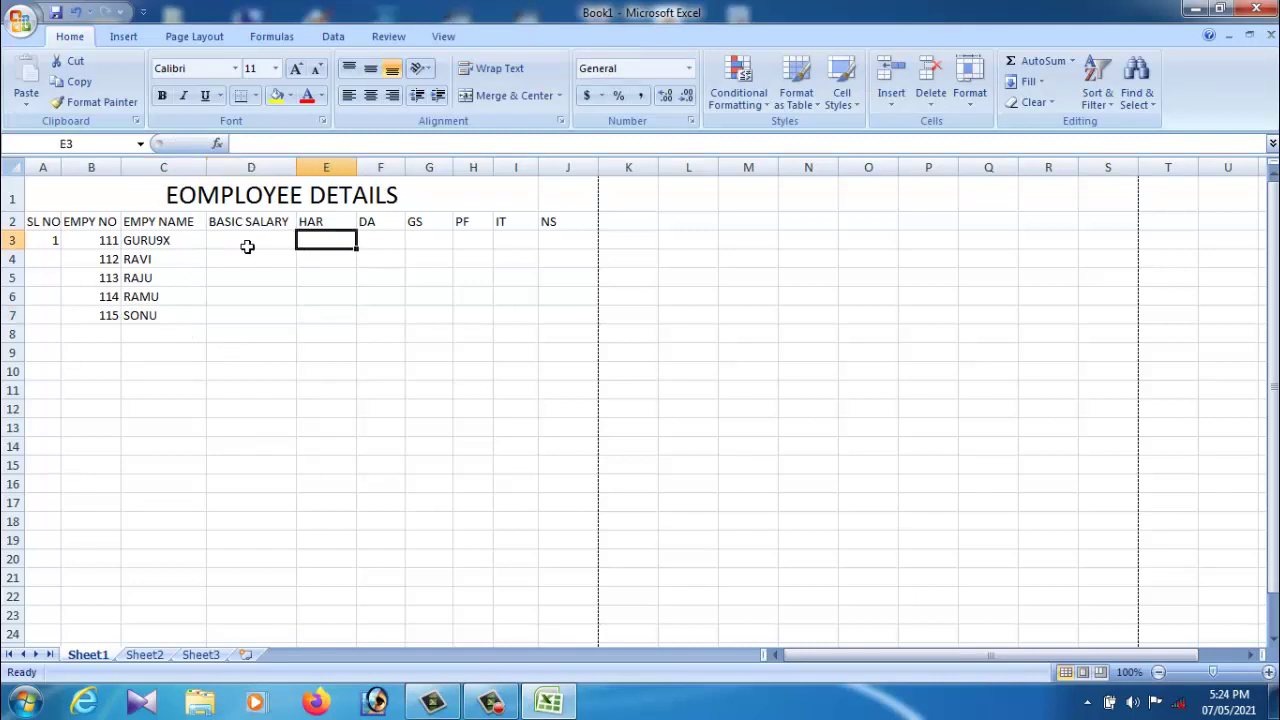
{"action": "left_click", "coordinate": [245, 246]}
{"action": "left_click", "coordinate": [246, 271]}
{"action": "left_click", "coordinate": [245, 243]}
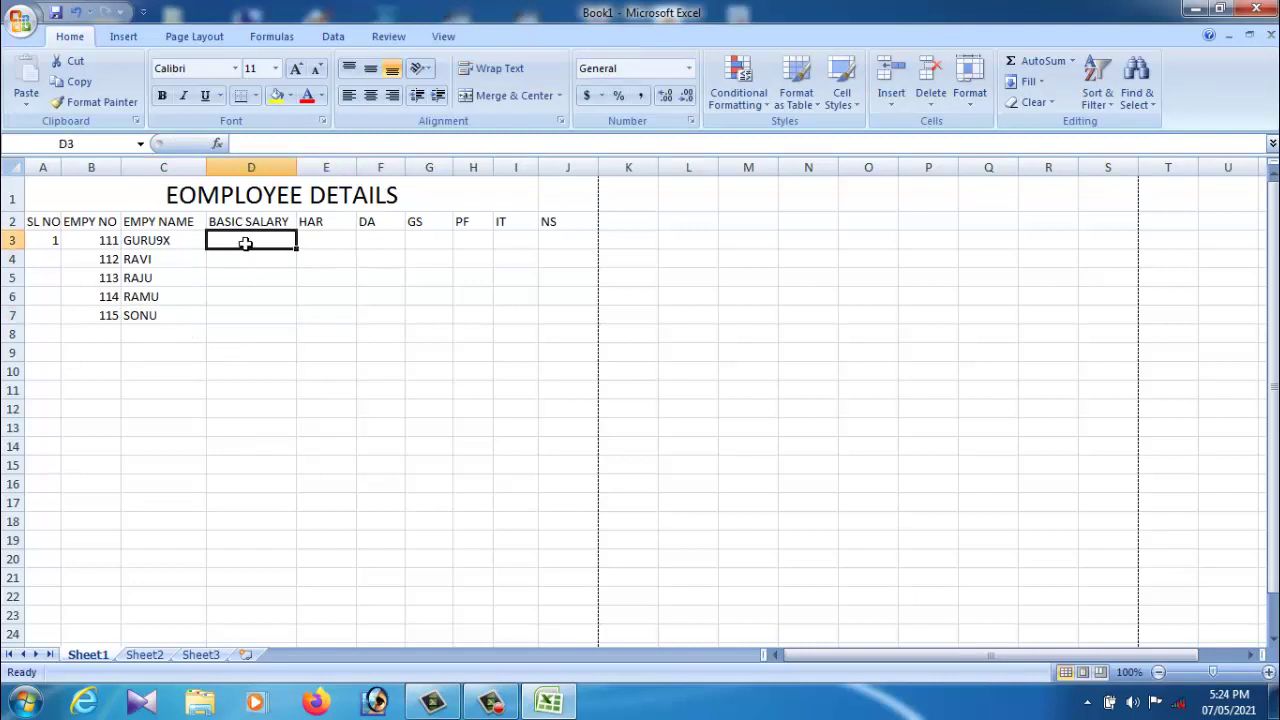
{"action": "type", "text": "90"}
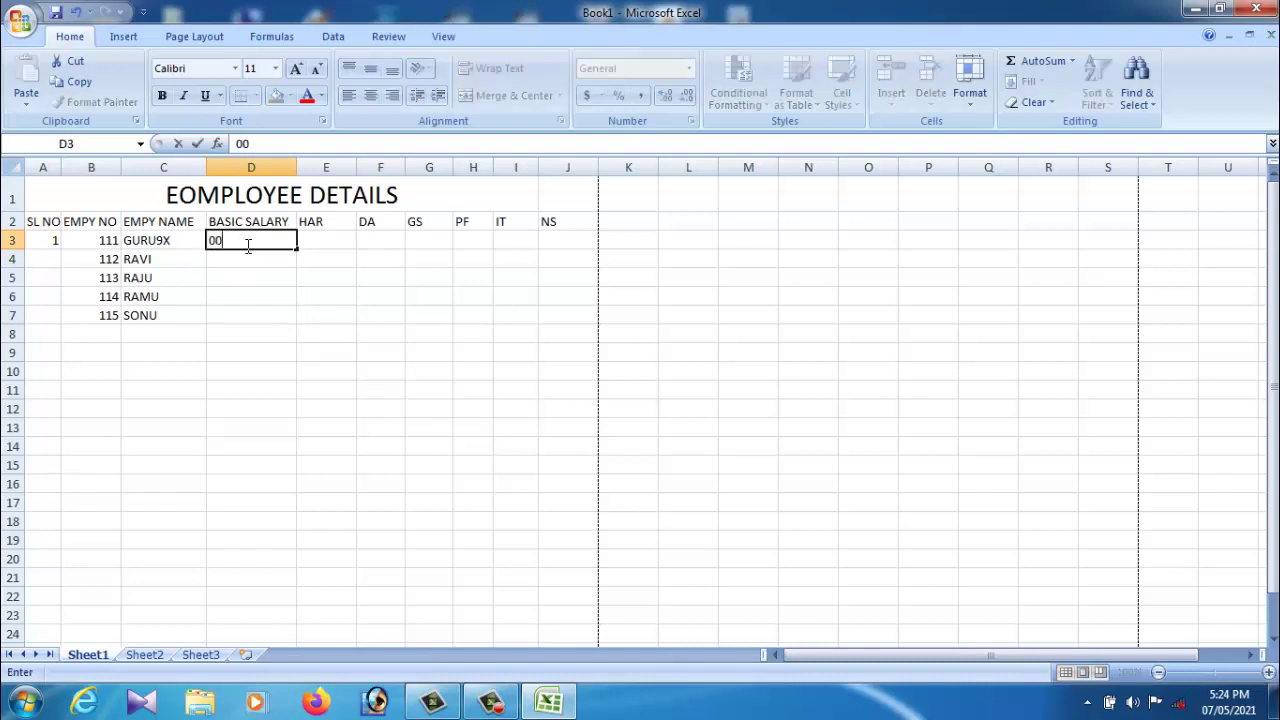
{"action": "type", "text": "0"}
{"action": "left_click_drag", "start_coordinate": [248, 252], "coordinate": [210, 249]}
{"action": "key", "text": "Right"}
{"action": "key", "text": "BackSpace"}
{"action": "key", "text": "BackSpace"}
{"action": "key", "text": "BackSpace"}
{"action": "type", "text": "500"}
{"action": "key", "text": "Return"}
Enter basic salaries 6000, 5000 and 3000 down D4:D6
{"action": "type", "text": "6"}
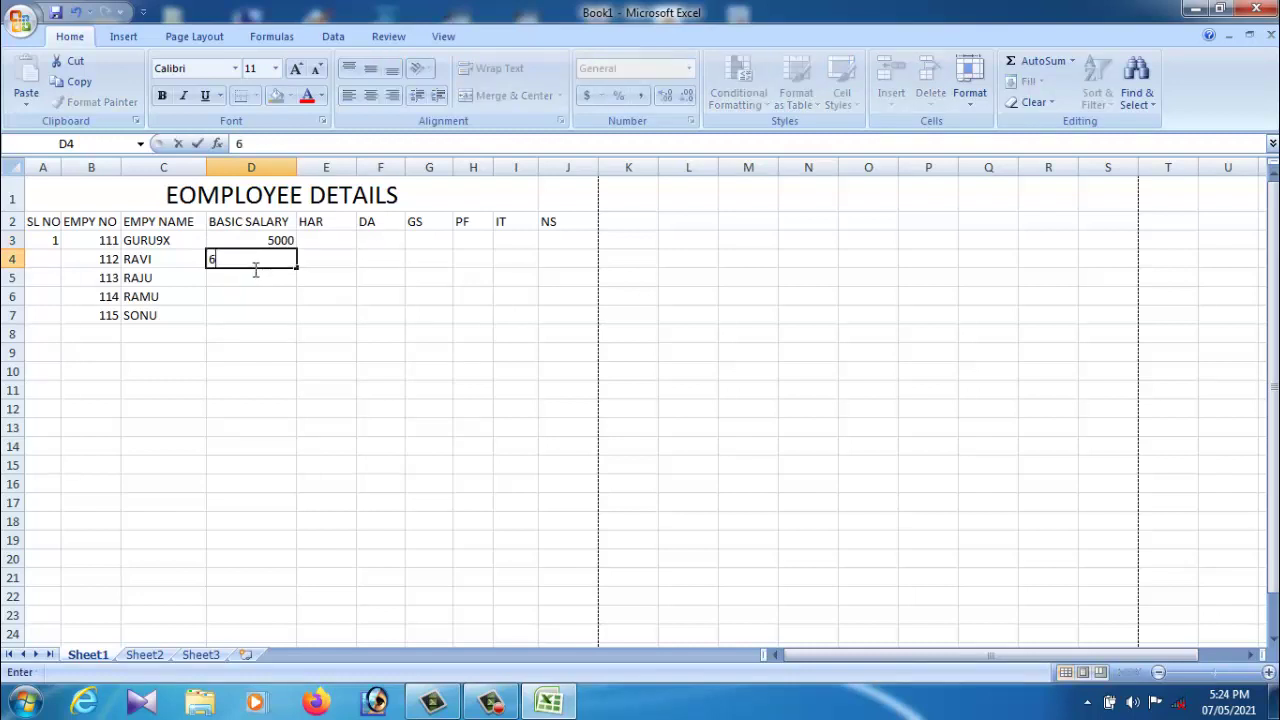
{"action": "type", "text": "000"}
{"action": "key", "text": "Return"}
{"action": "type", "text": "5"}
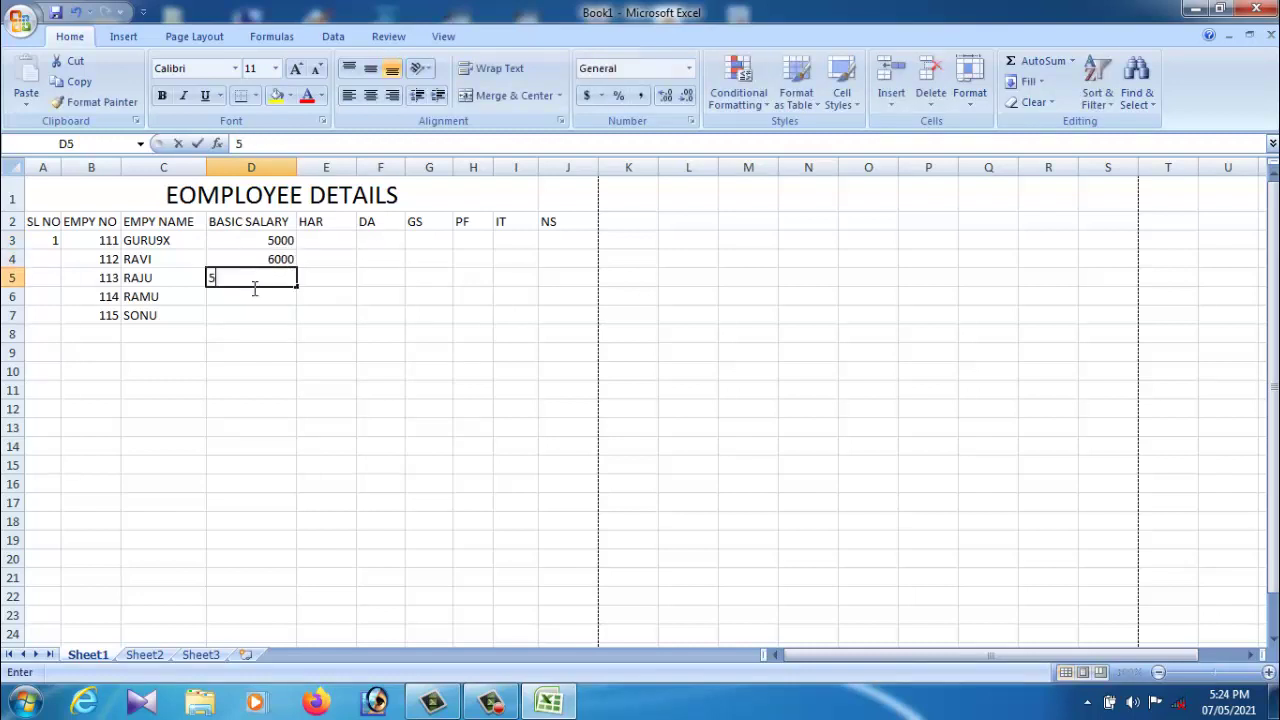
{"action": "type", "text": "000"}
{"action": "key", "text": "Return"}
{"action": "type", "text": "3"}
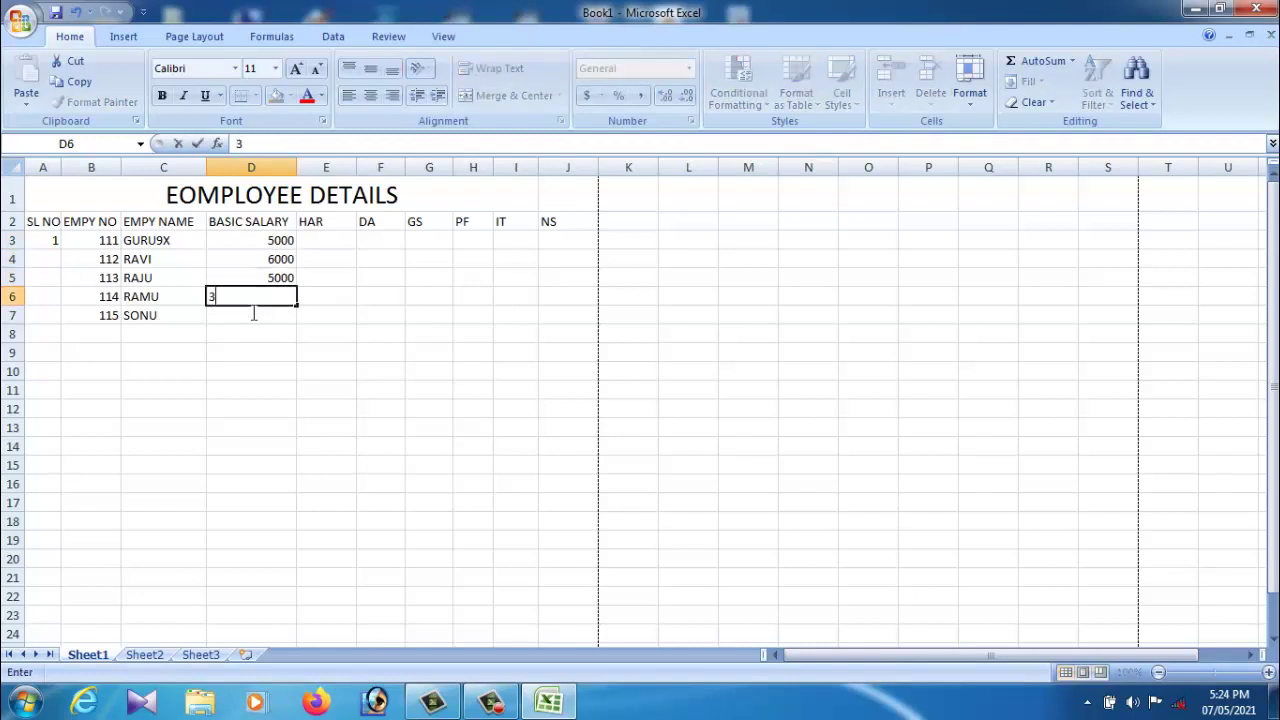
{"action": "type", "text": "000"}
{"action": "key", "text": "Return"}
Finish the basic salaries with 2500, then enter 750 as the first HAR value in E3
{"action": "type", "text": "25"}
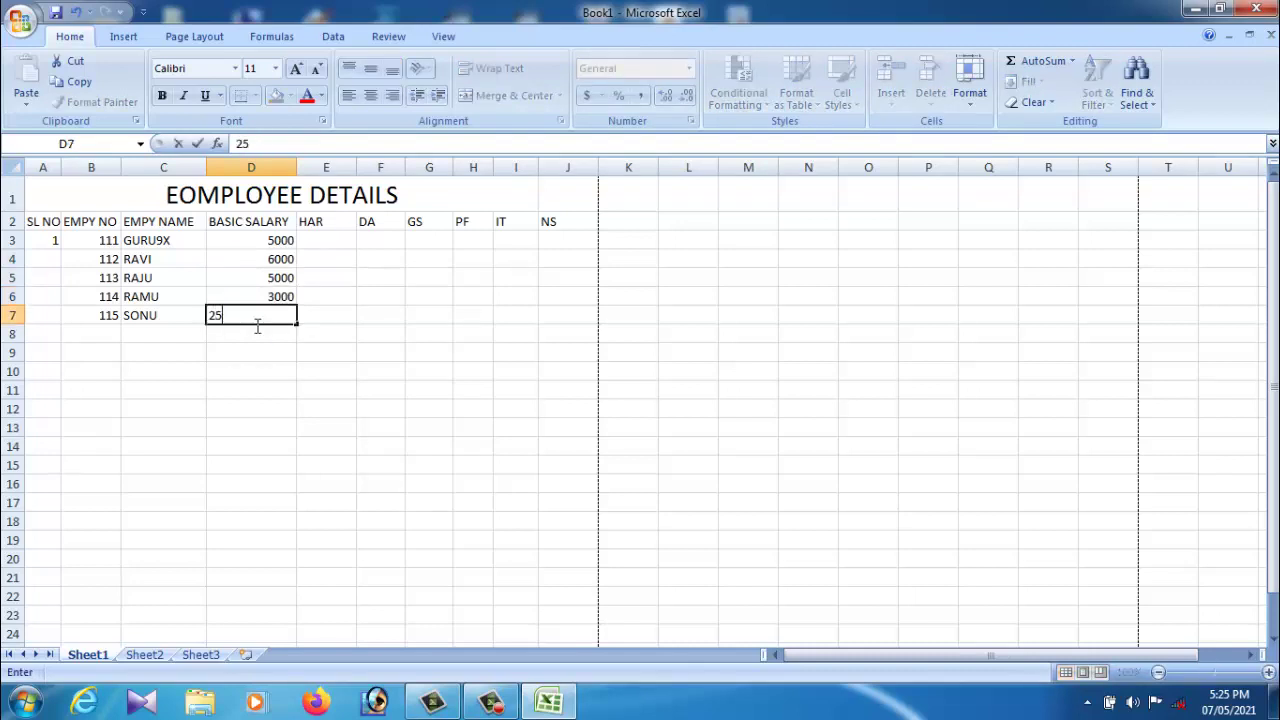
{"action": "type", "text": "00"}
{"action": "left_click", "coordinate": [337, 324]}
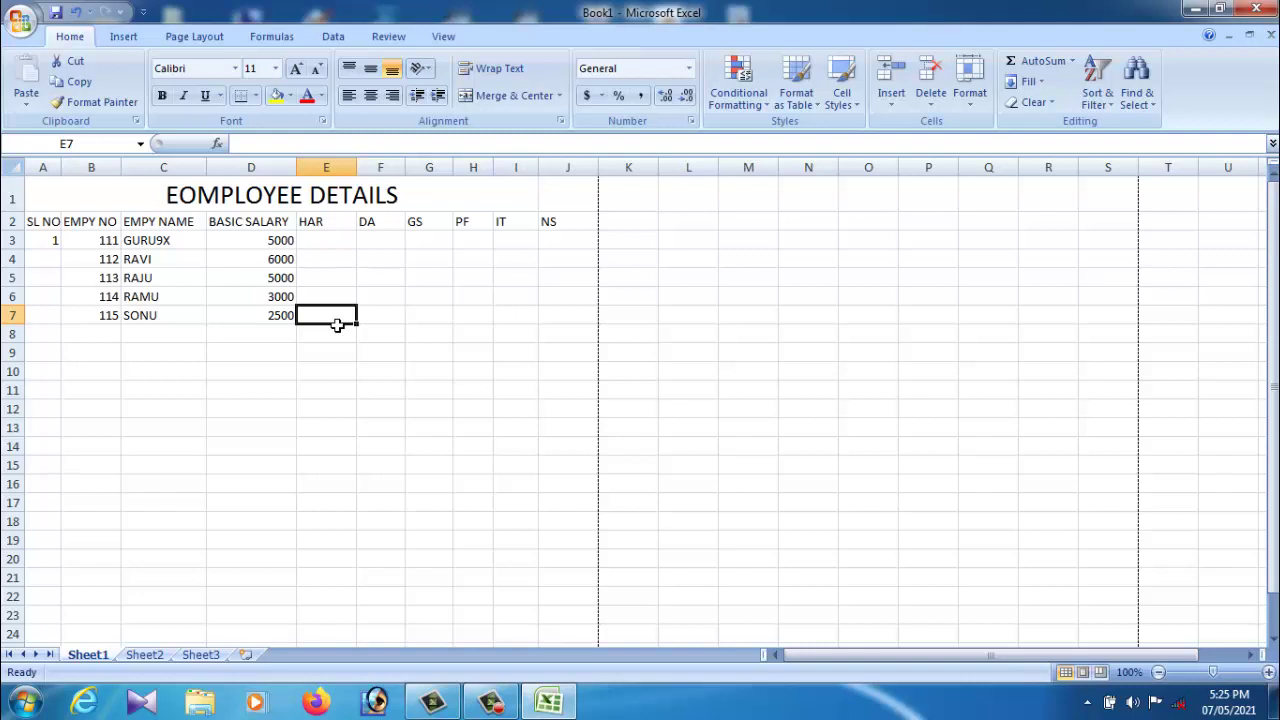
{"action": "left_click", "coordinate": [330, 248]}
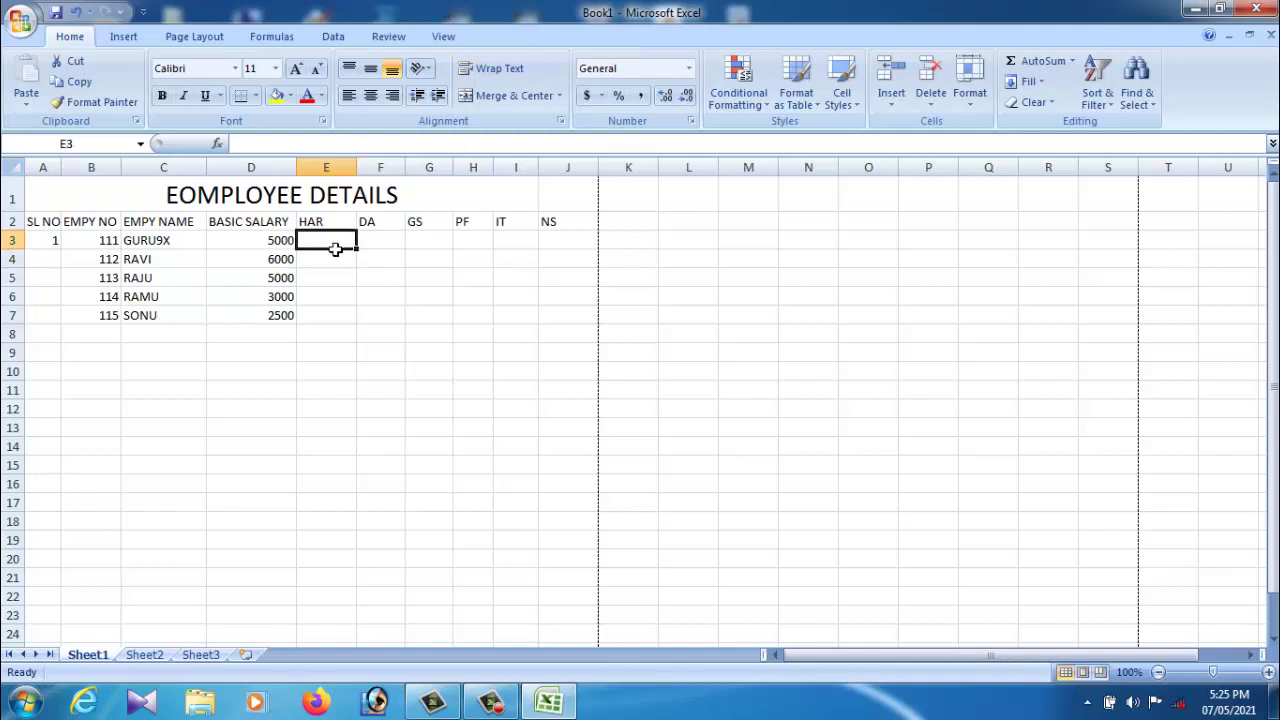
{"action": "type", "text": "75"}
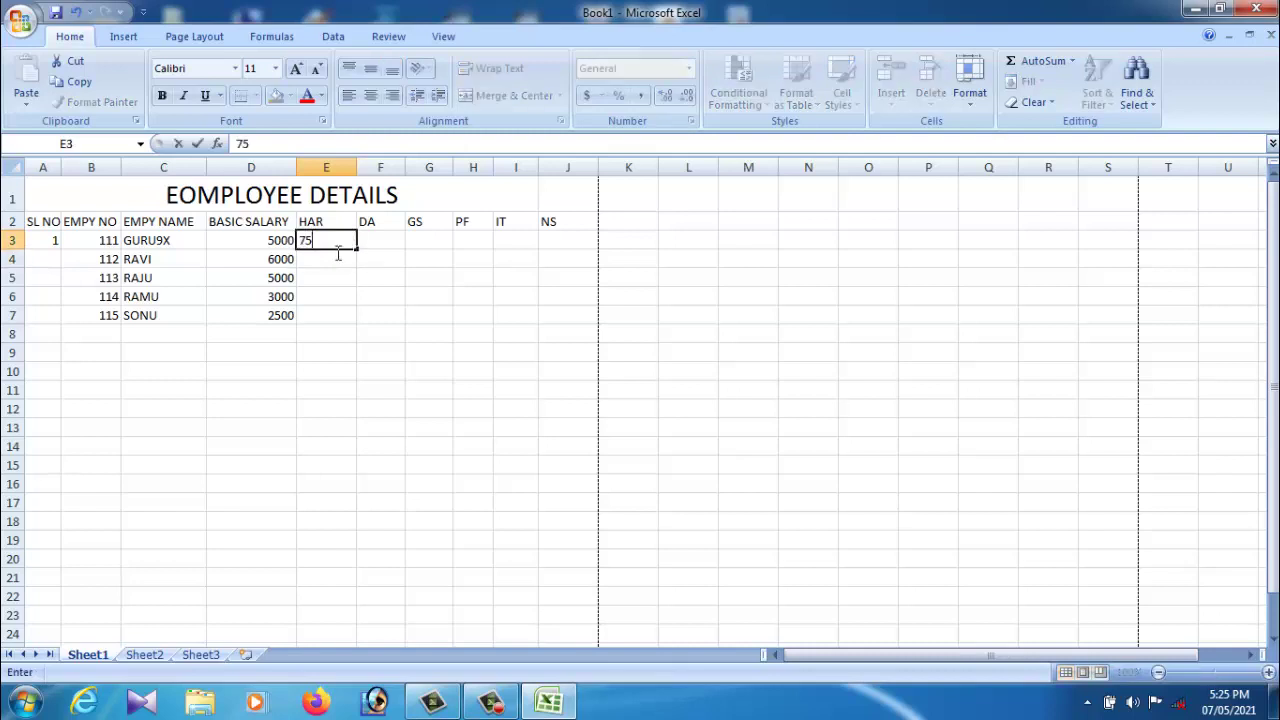
{"action": "type", "text": "0"}
{"action": "key", "text": "Return"}
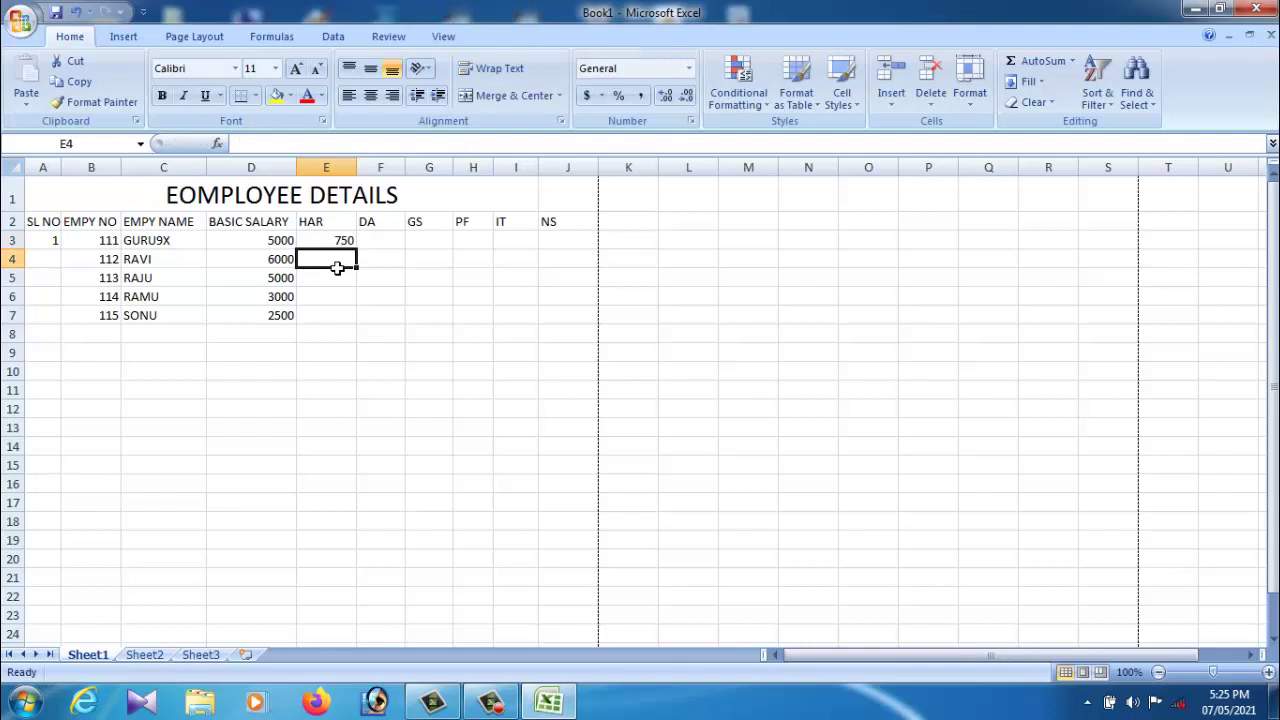
{"action": "left_click", "coordinate": [340, 246]}
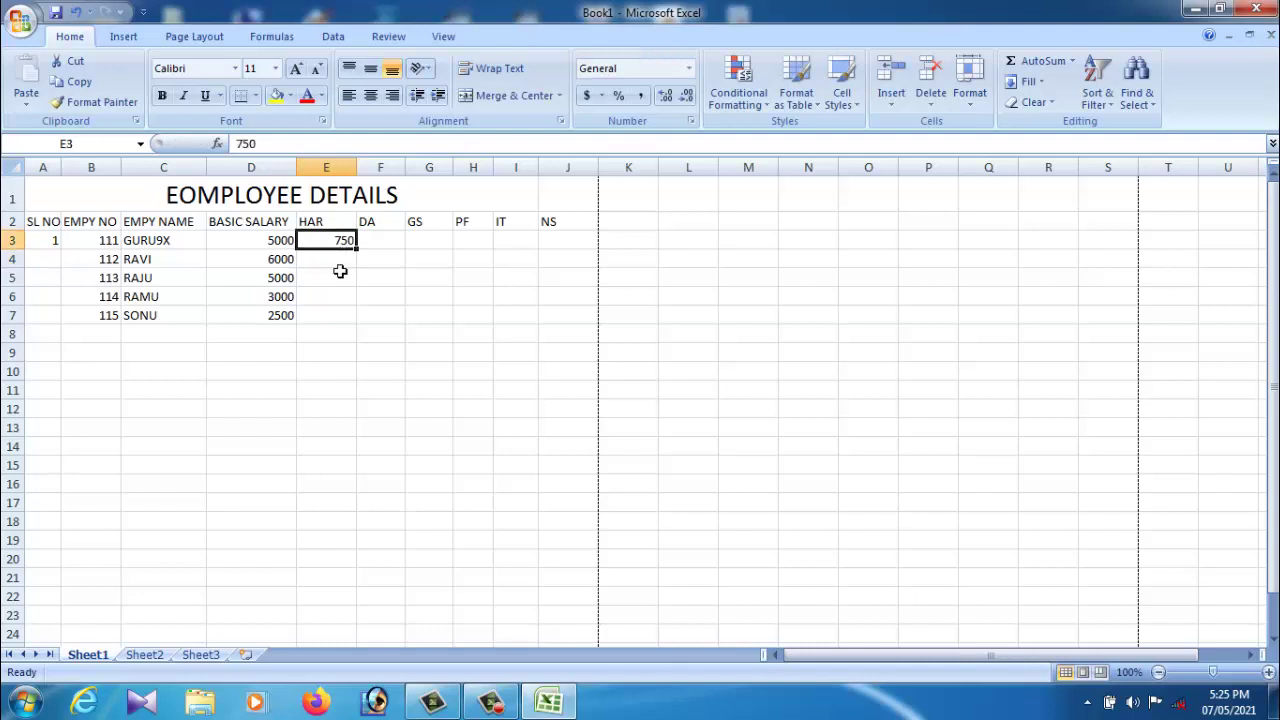
{"action": "left_click", "coordinate": [340, 253]}
Enter the remaining HAR values 500, 300, 410 and 250 in E4:E7
{"action": "left_click", "coordinate": [340, 246]}
{"action": "left_click", "coordinate": [340, 263]}
{"action": "left_click", "coordinate": [340, 247]}
{"action": "left_click", "coordinate": [340, 262]}
{"action": "left_click", "coordinate": [340, 247]}
{"action": "left_click", "coordinate": [338, 262]}
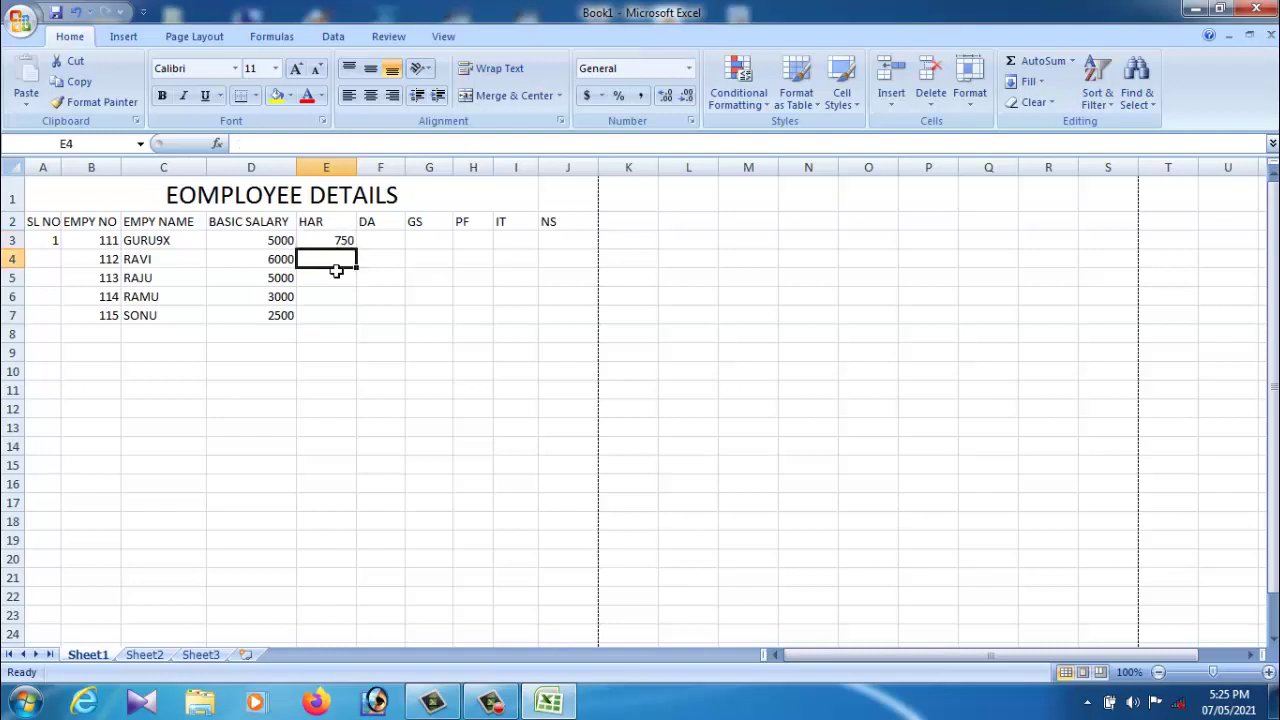
{"action": "left_click", "coordinate": [338, 246]}
{"action": "left_click", "coordinate": [342, 264]}
{"action": "type", "text": "500"}
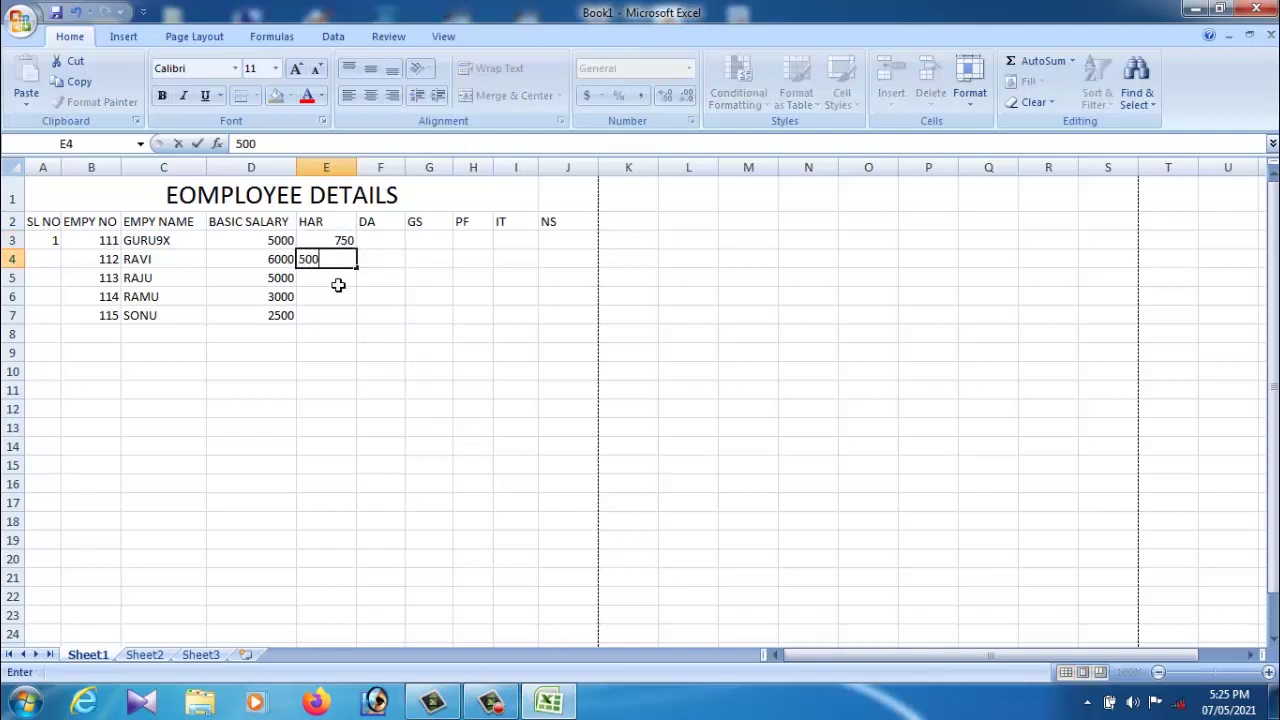
{"action": "key", "text": "Return"}
{"action": "type", "text": "300"}
{"action": "key", "text": "Return"}
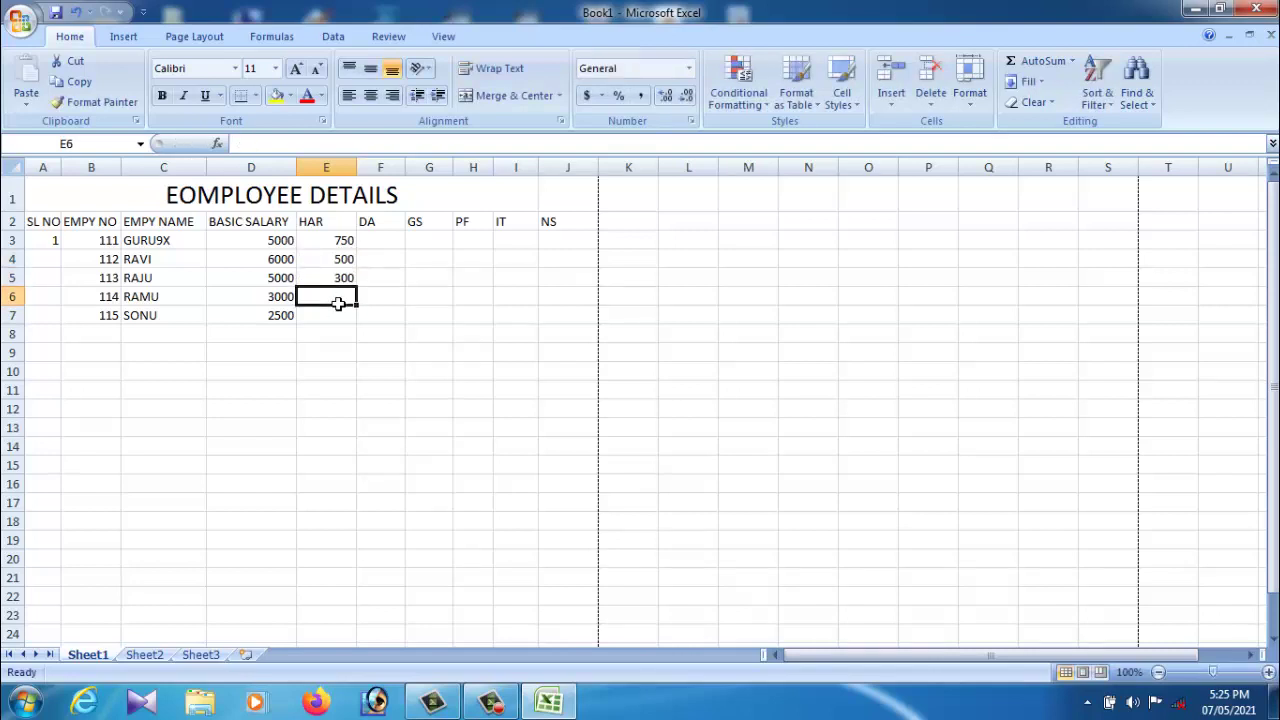
{"action": "type", "text": "410"}
{"action": "key", "text": "Return"}
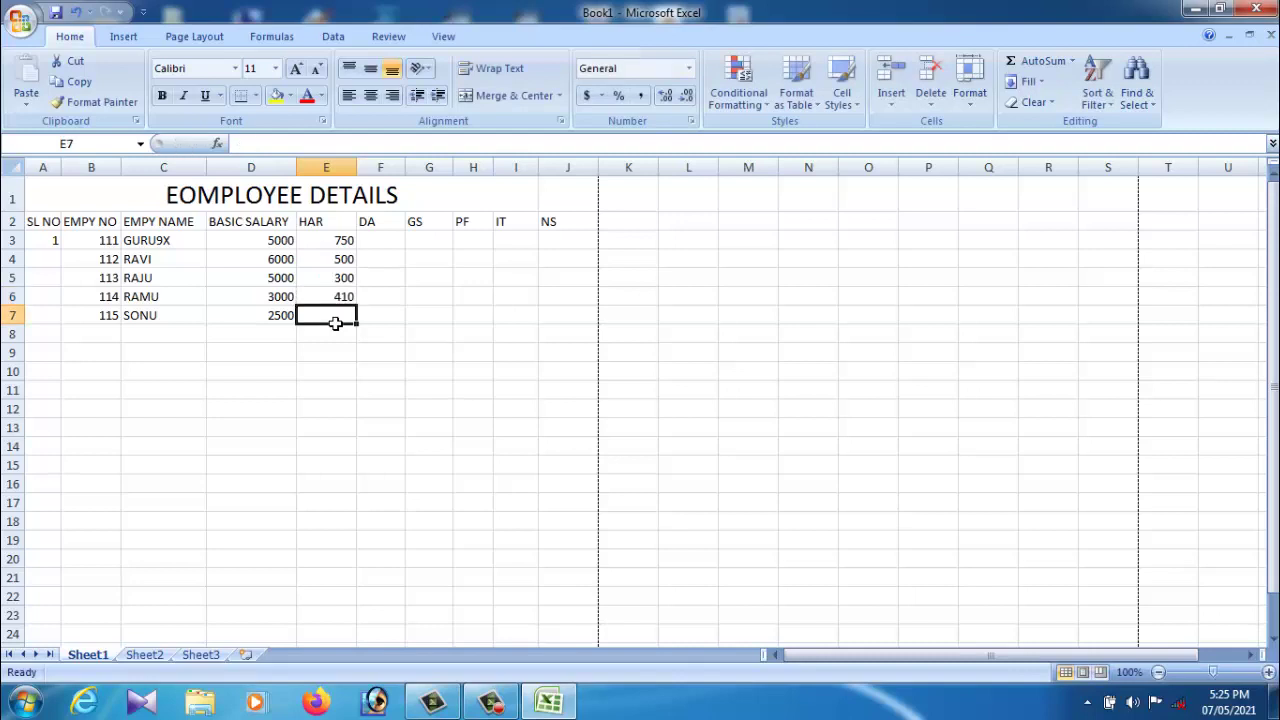
{"action": "type", "text": "250"}
{"action": "left_click", "coordinate": [378, 320]}
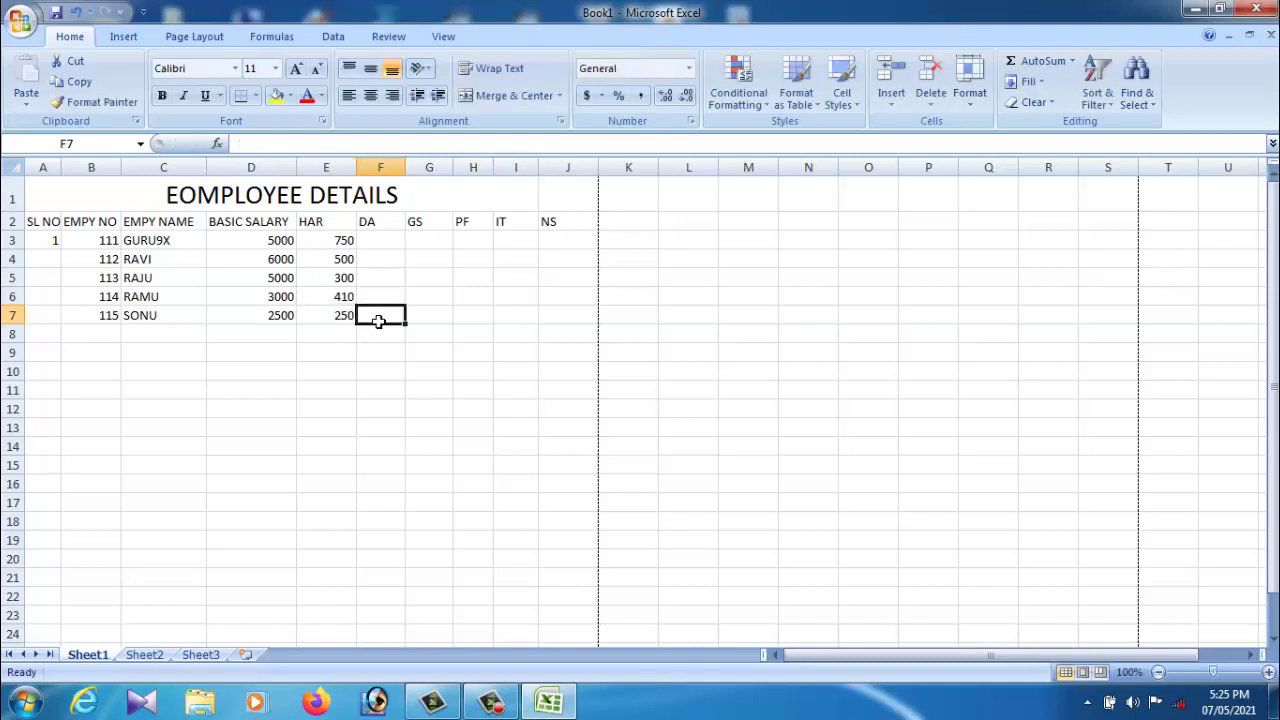
Enter 600 as the first DA value in F3, correcting a mistyped entry
{"action": "left_click", "coordinate": [382, 245]}
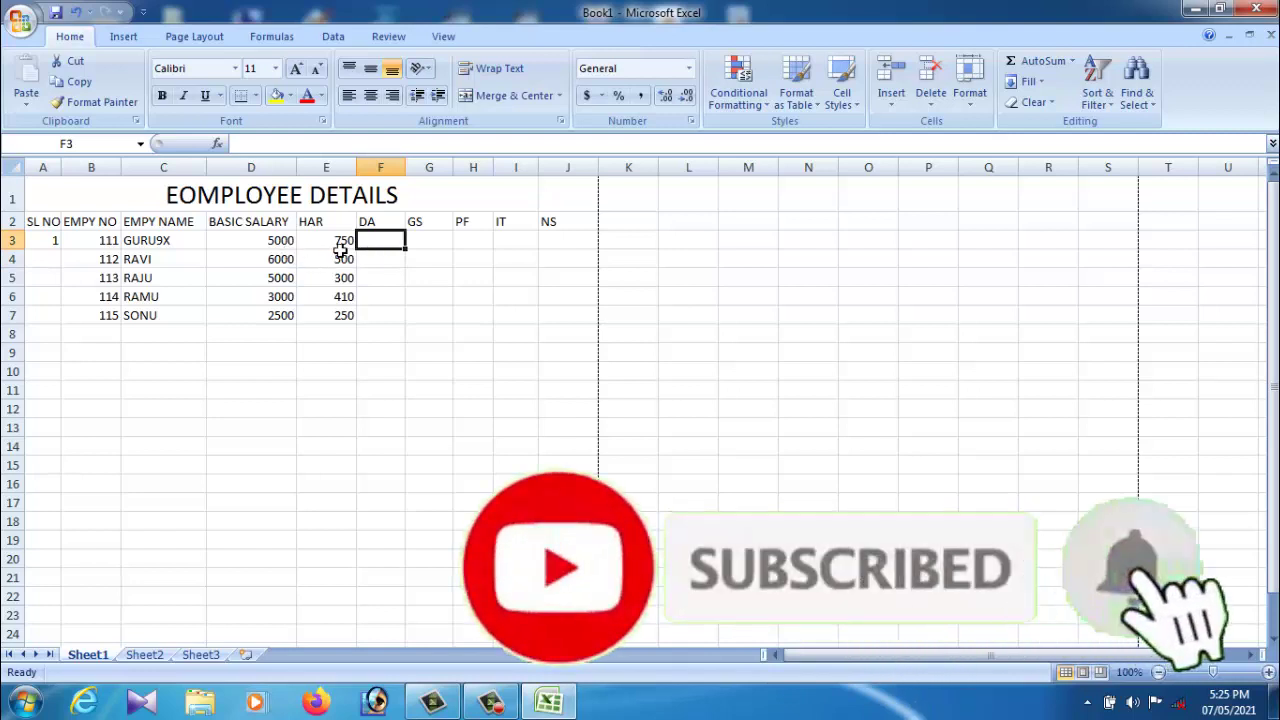
{"action": "left_click", "coordinate": [340, 248]}
{"action": "left_click", "coordinate": [386, 250]}
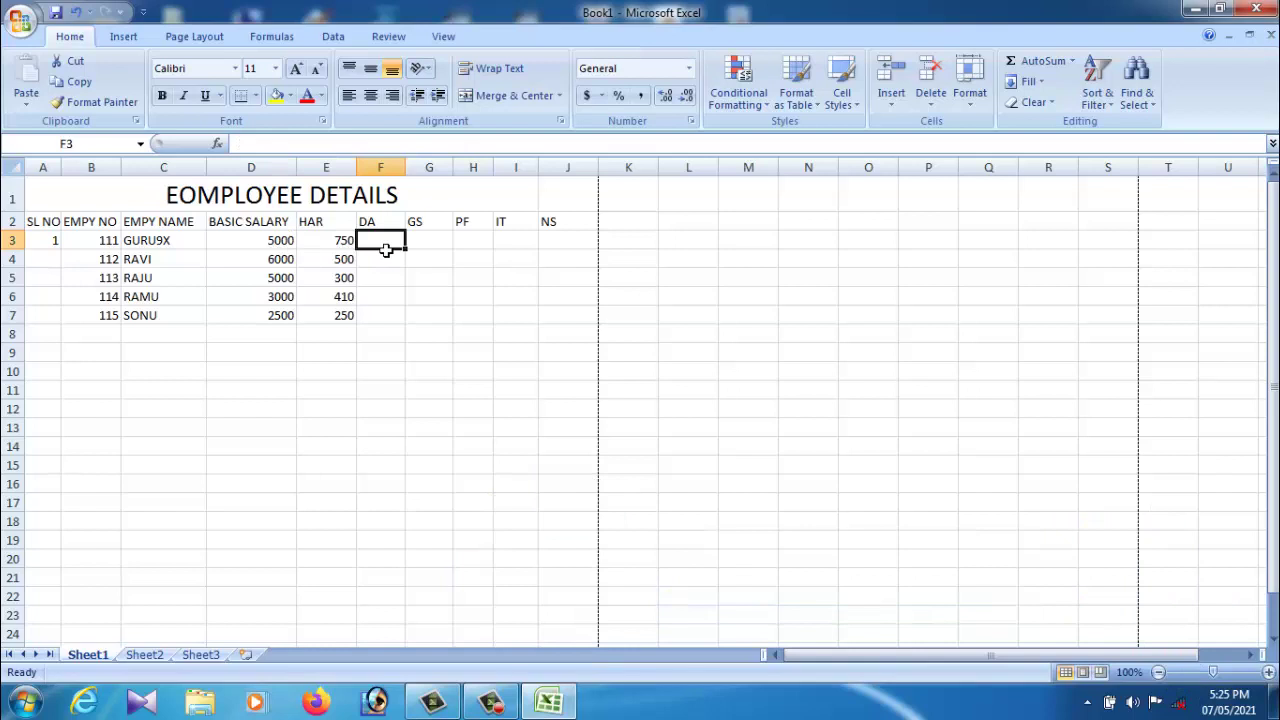
{"action": "type", "text": "00"}
{"action": "key", "text": "BackSpace"}
{"action": "key", "text": "BackSpace"}
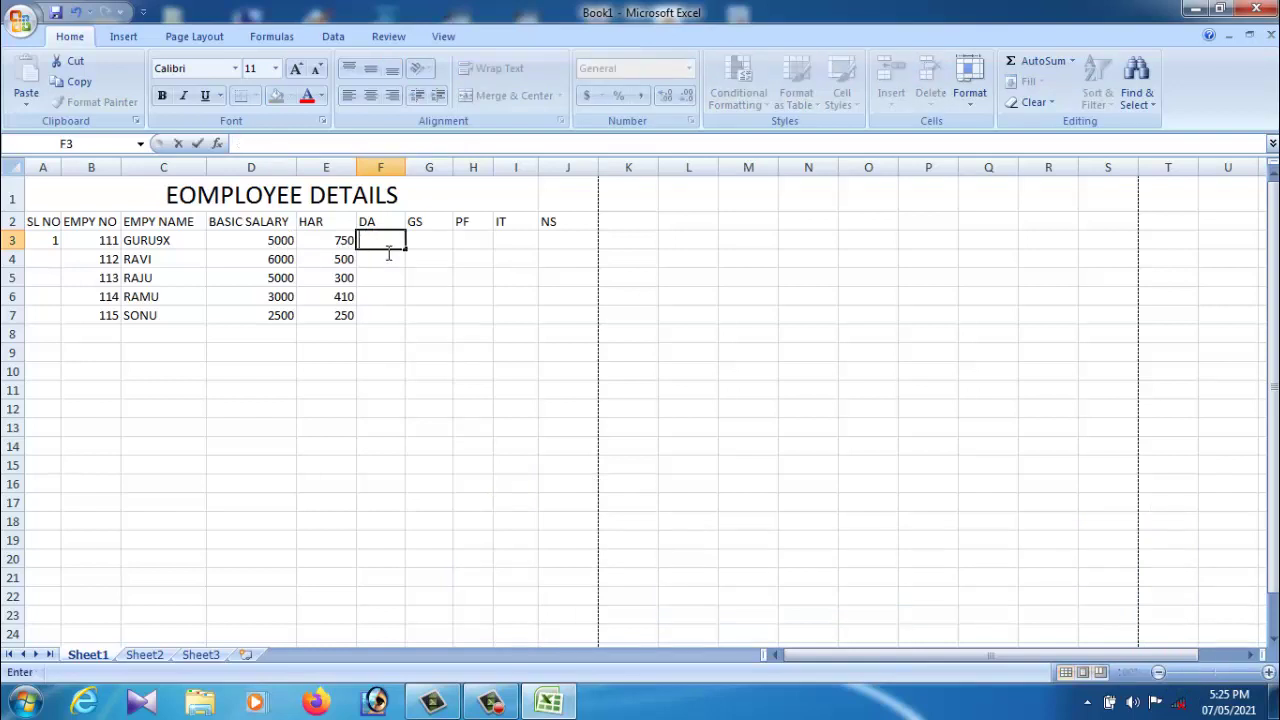
{"action": "type", "text": "600"}
{"action": "key", "text": "Return"}
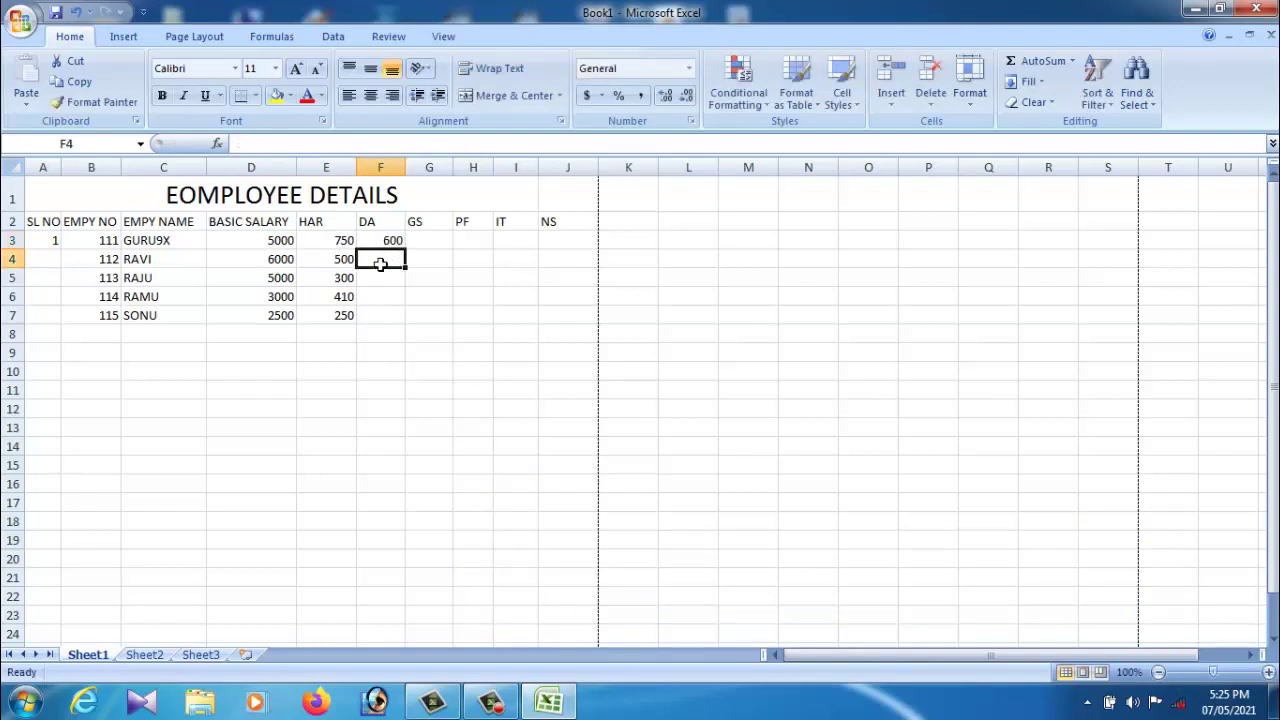
Enter the remaining DA values 400, 500, 500 and 400 in F4:F7
{"action": "type", "text": "400"}
{"action": "key", "text": "Return"}
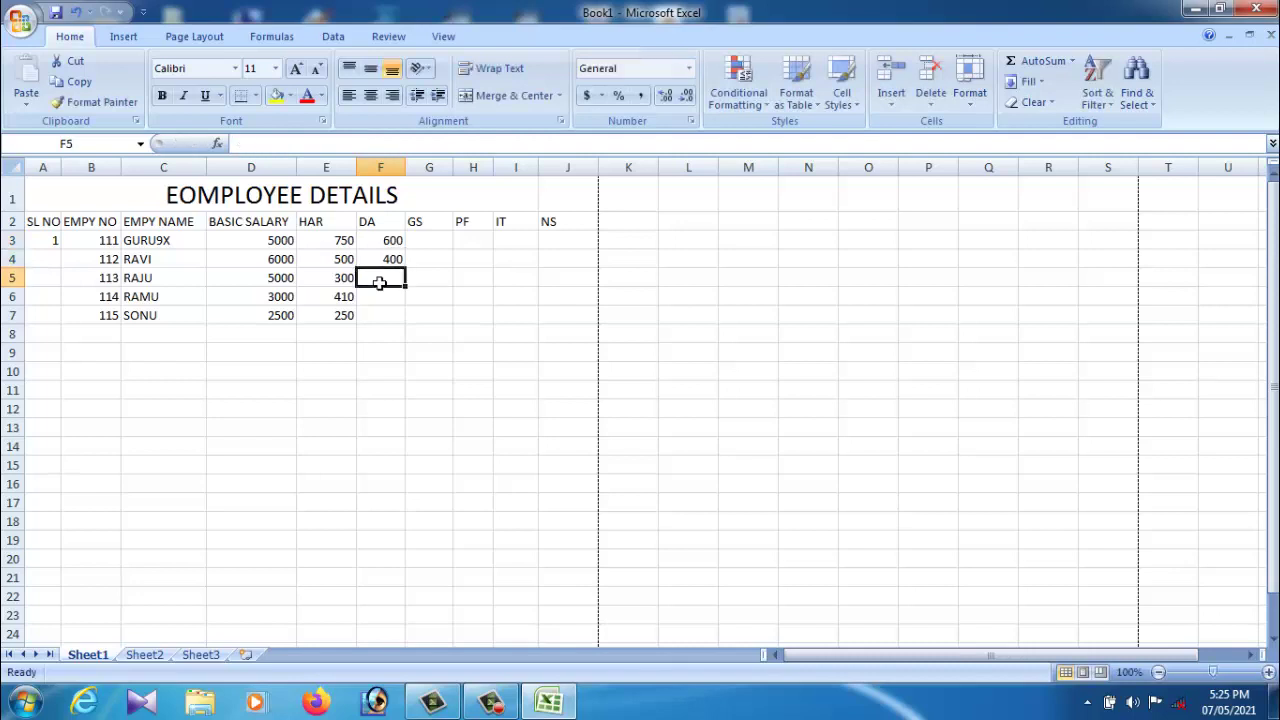
{"action": "type", "text": "500"}
{"action": "key", "text": "Return"}
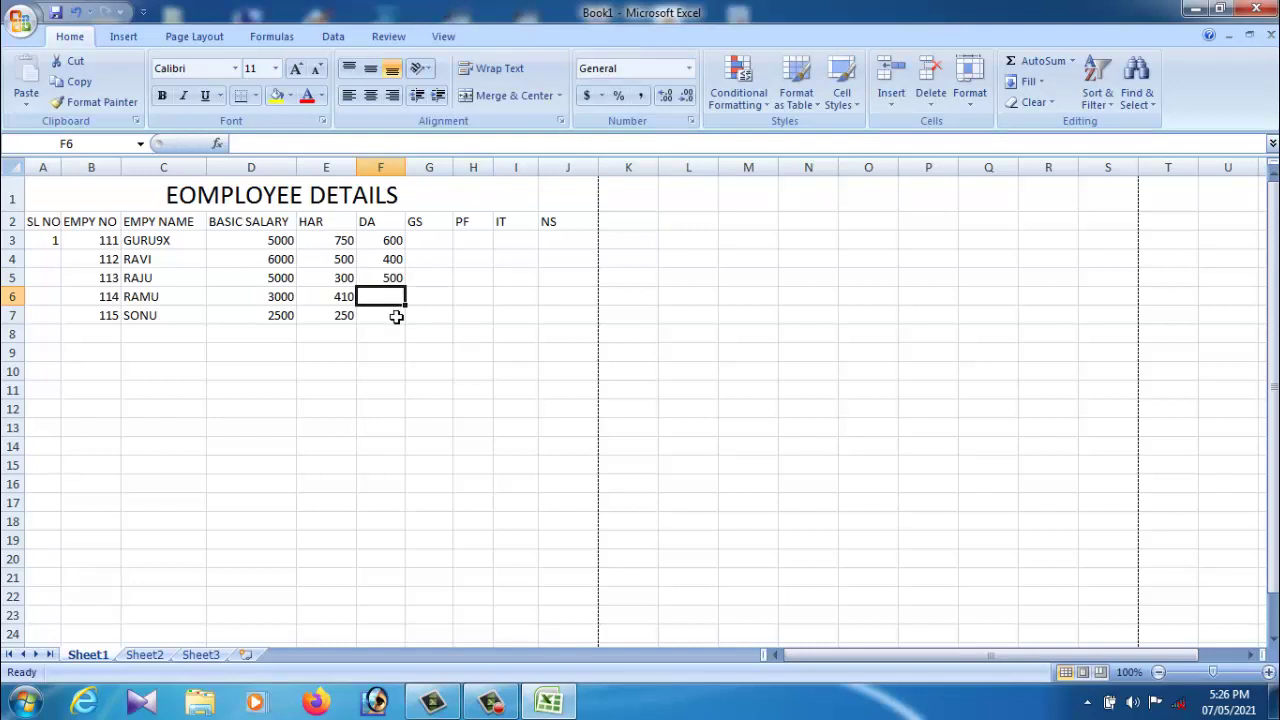
{"action": "type", "text": "500"}
{"action": "key", "text": "Return"}
{"action": "type", "text": "4"}
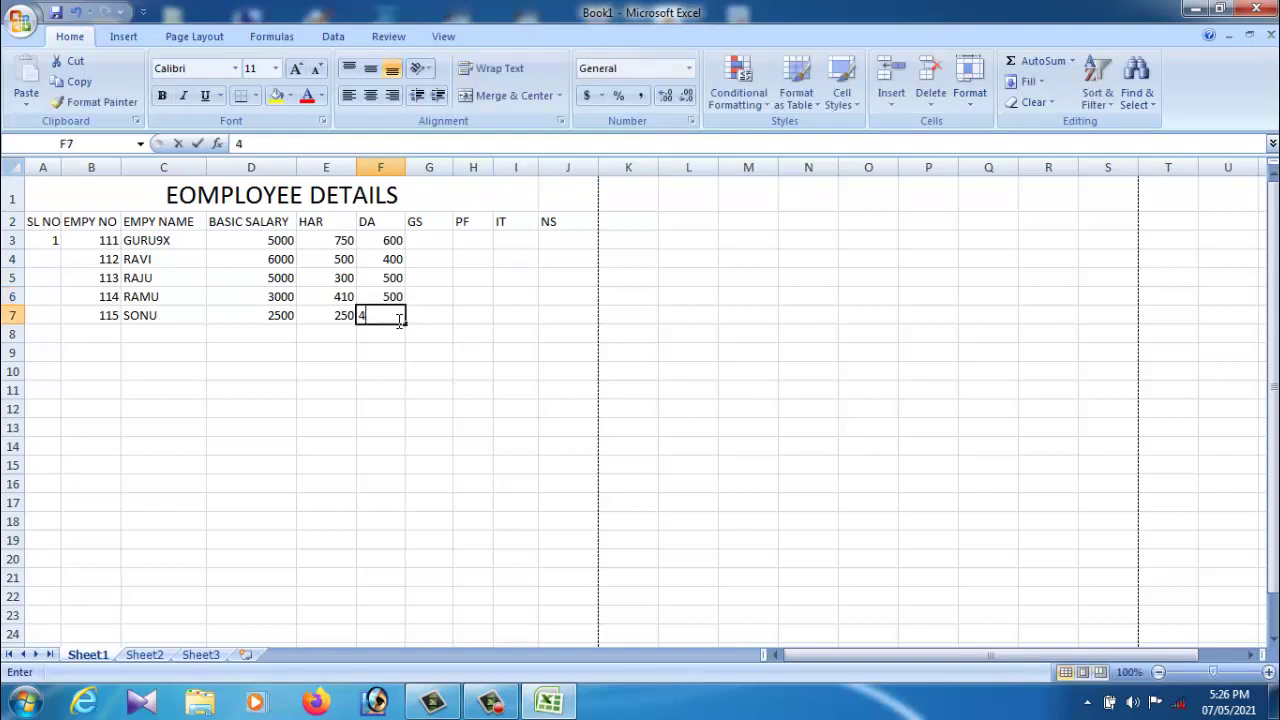
{"action": "type", "text": "00"}
{"action": "left_click", "coordinate": [428, 318]}
{"action": "left_click", "coordinate": [439, 241]}
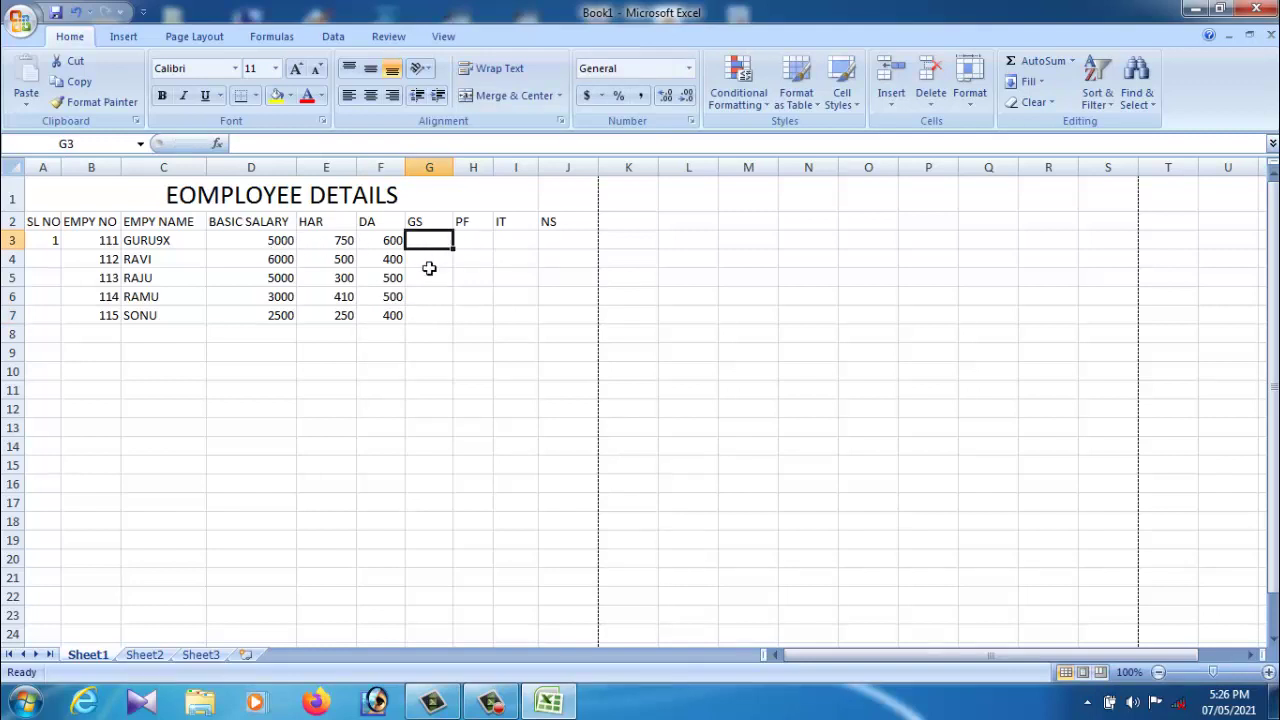
AutoSum row 3's basic salary, HAR and DA into G3, giving 6350
{"action": "left_click", "coordinate": [286, 246]}
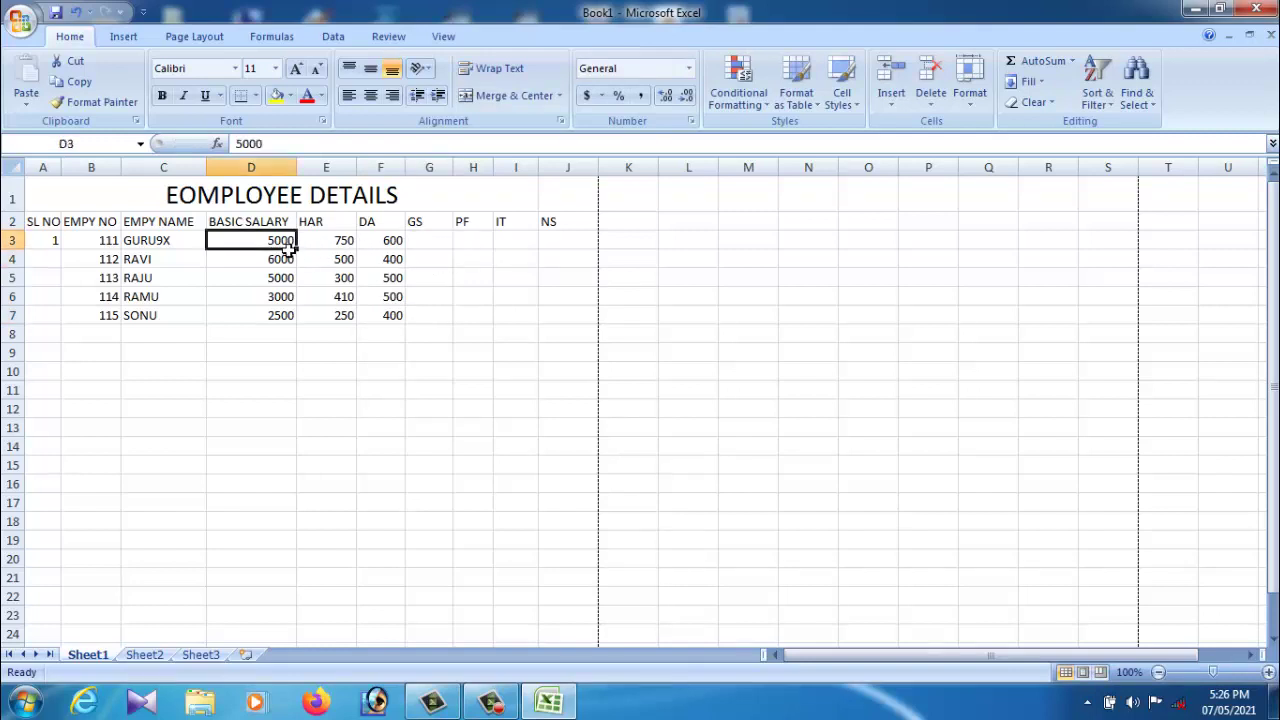
{"action": "left_click", "coordinate": [343, 248]}
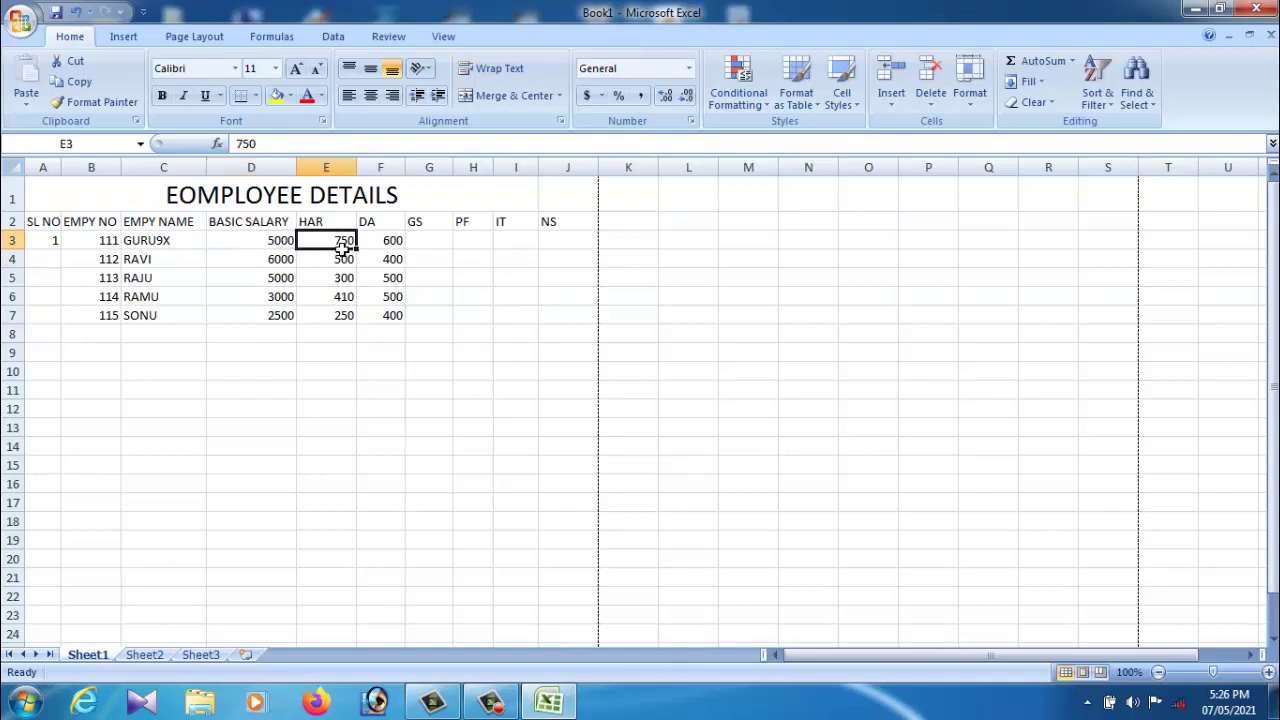
{"action": "left_click", "coordinate": [399, 246]}
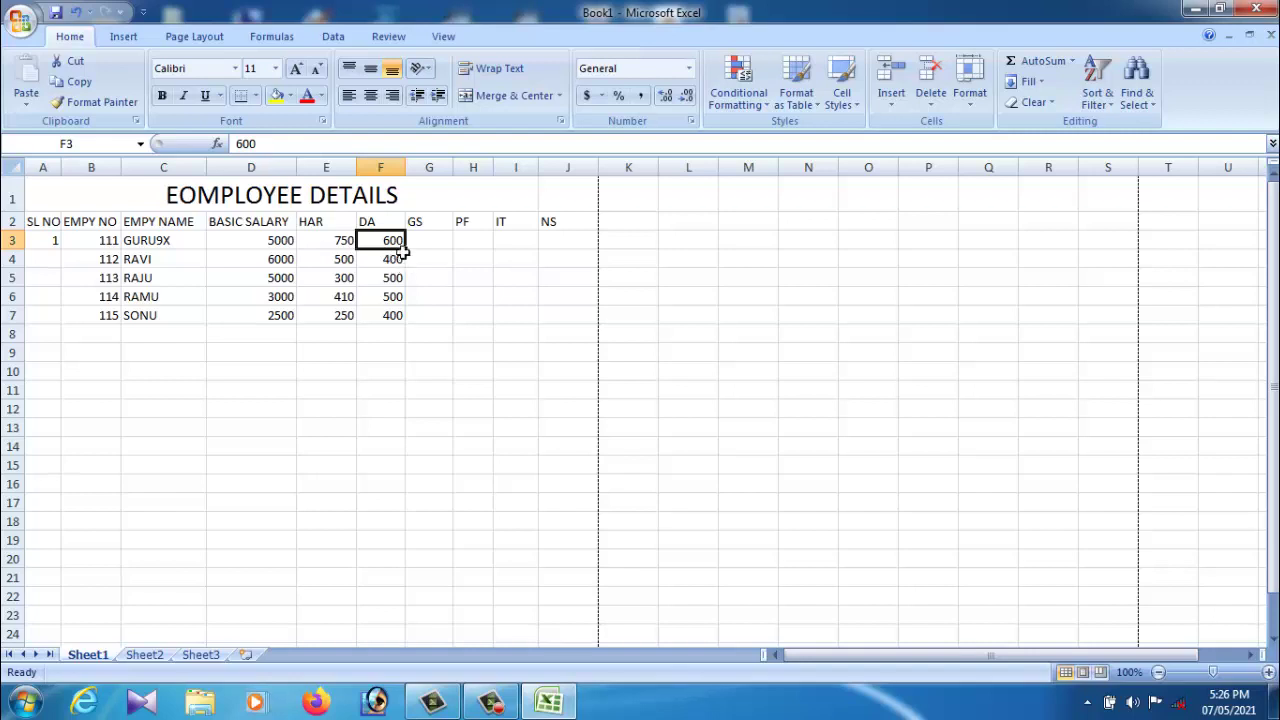
{"action": "left_click", "coordinate": [431, 247]}
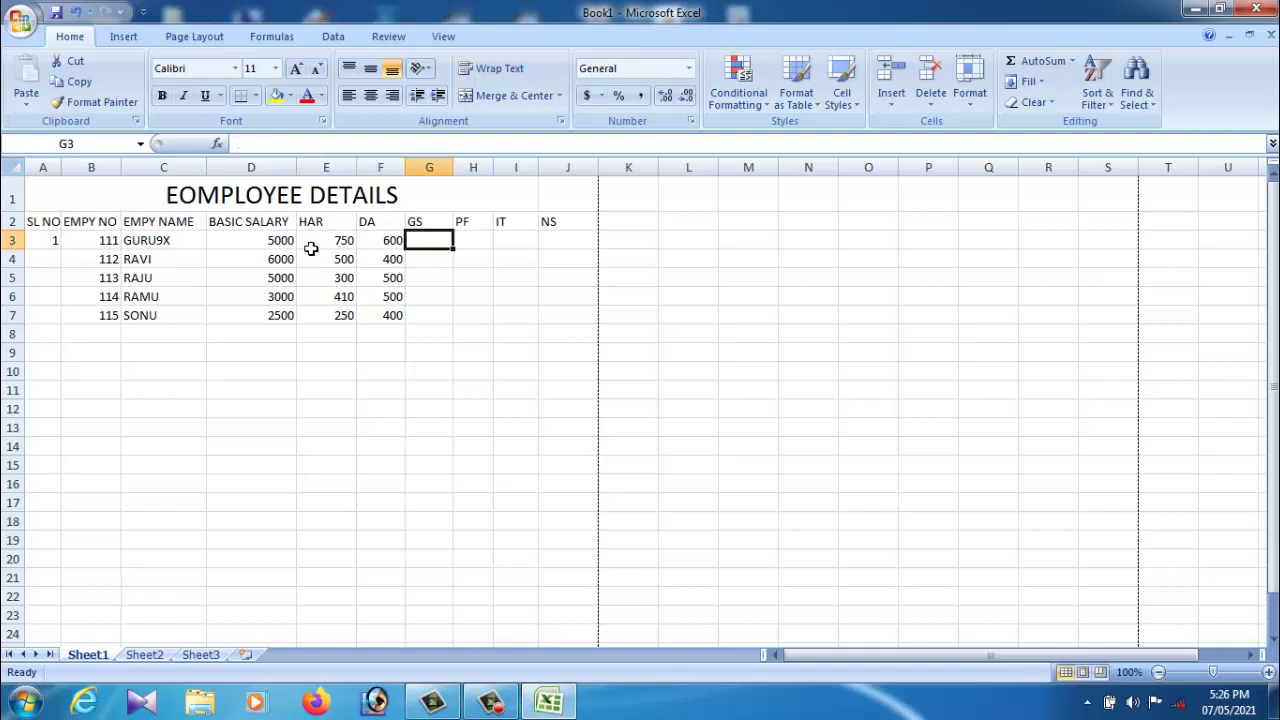
{"action": "left_click", "coordinate": [343, 247]}
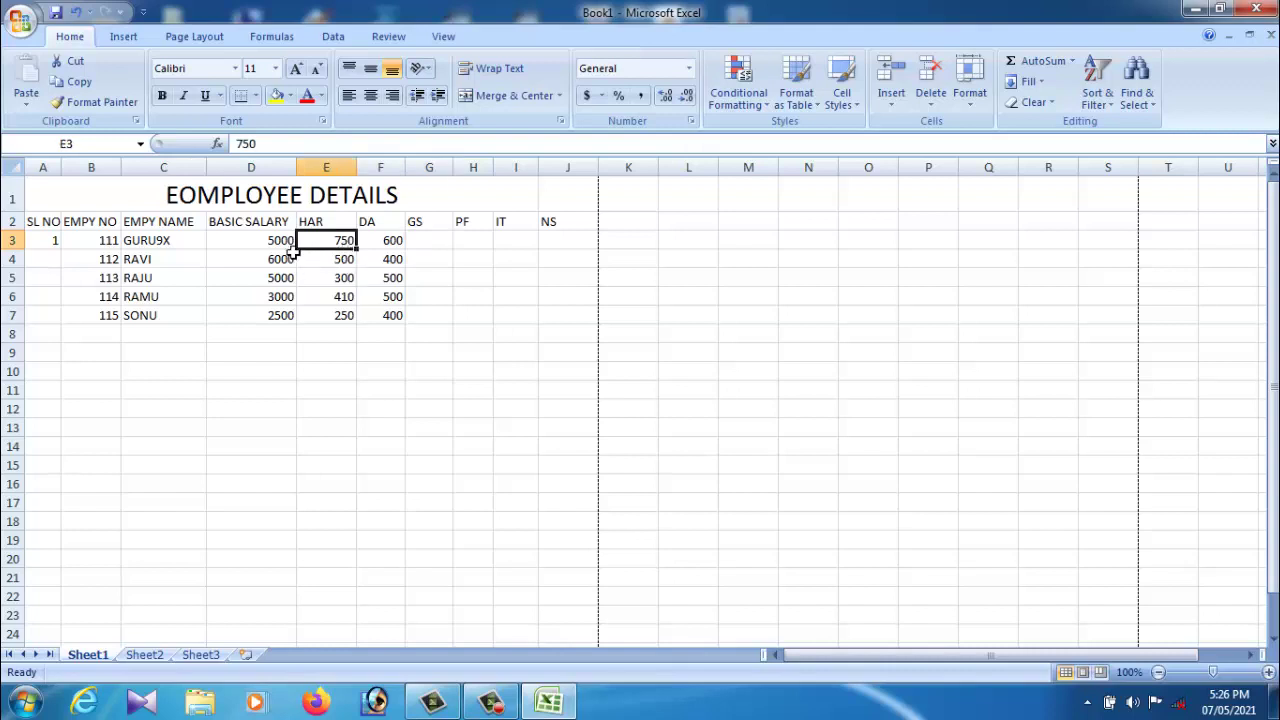
{"action": "left_click", "coordinate": [300, 246]}
{"action": "left_click", "coordinate": [345, 247]}
{"action": "left_click", "coordinate": [391, 250]}
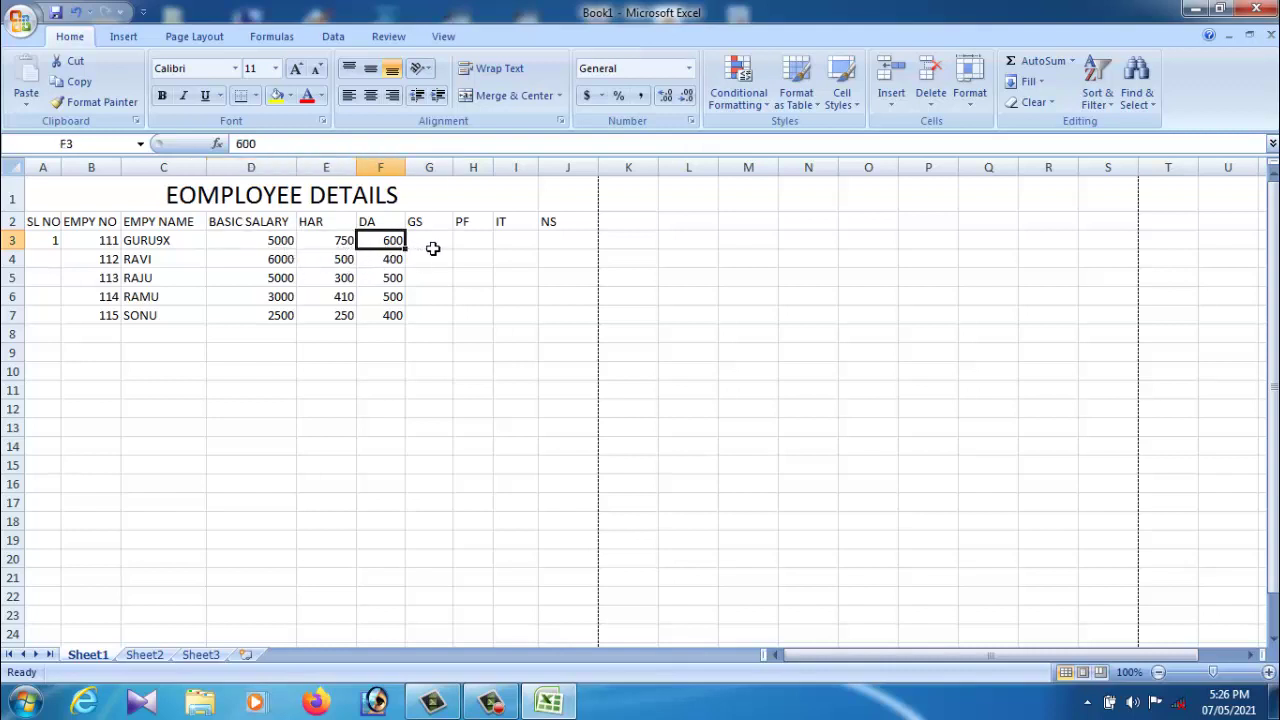
{"action": "left_click", "coordinate": [431, 248]}
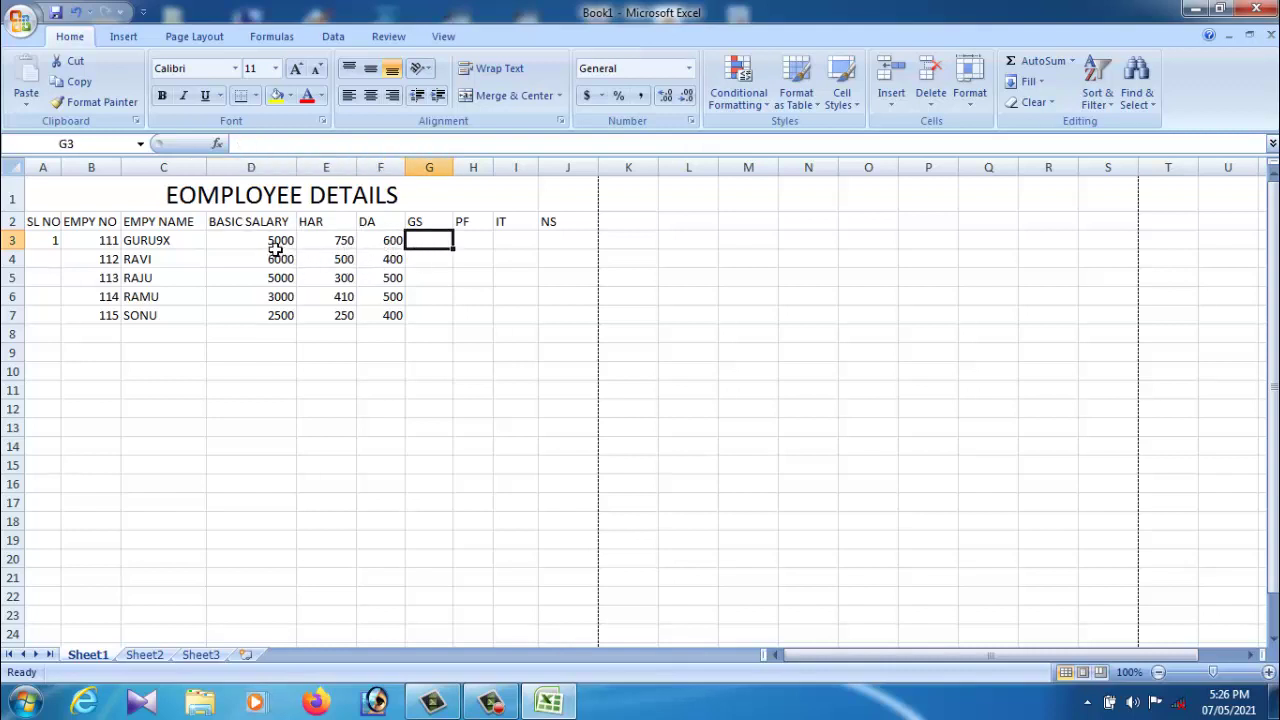
{"action": "left_click_drag", "start_coordinate": [276, 250], "coordinate": [423, 249]}
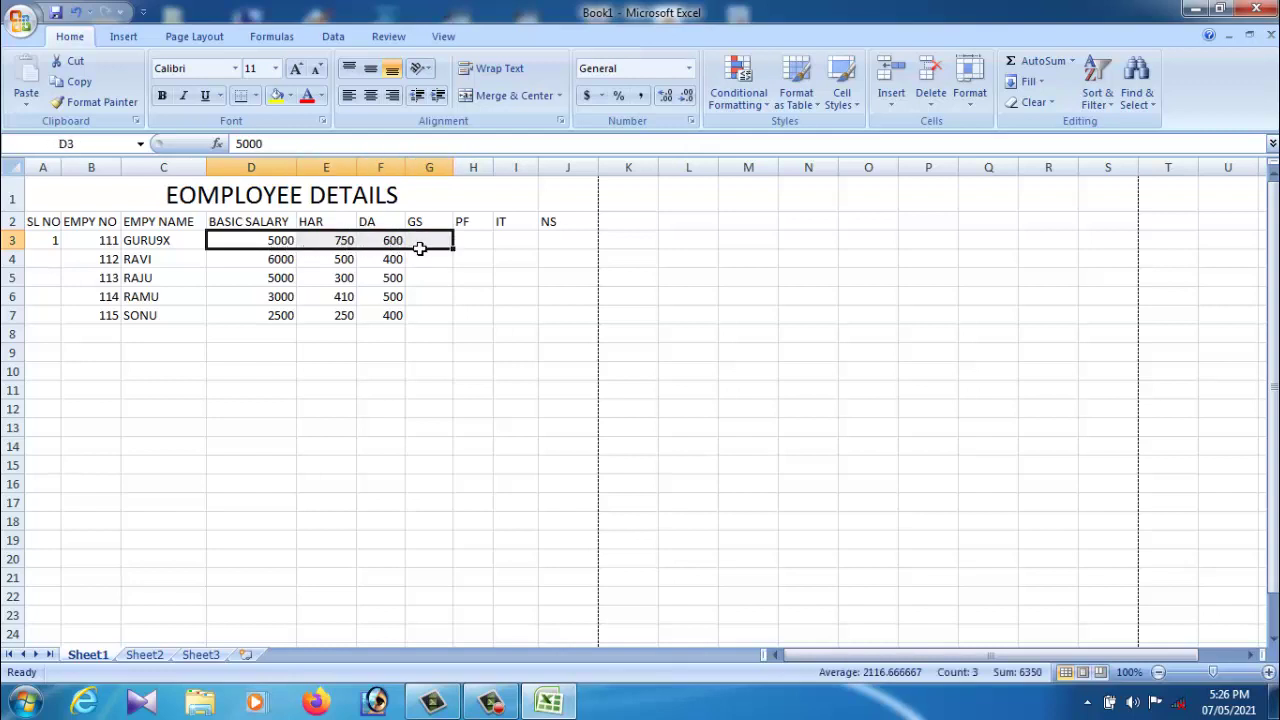
{"action": "left_click", "coordinate": [1047, 62]}
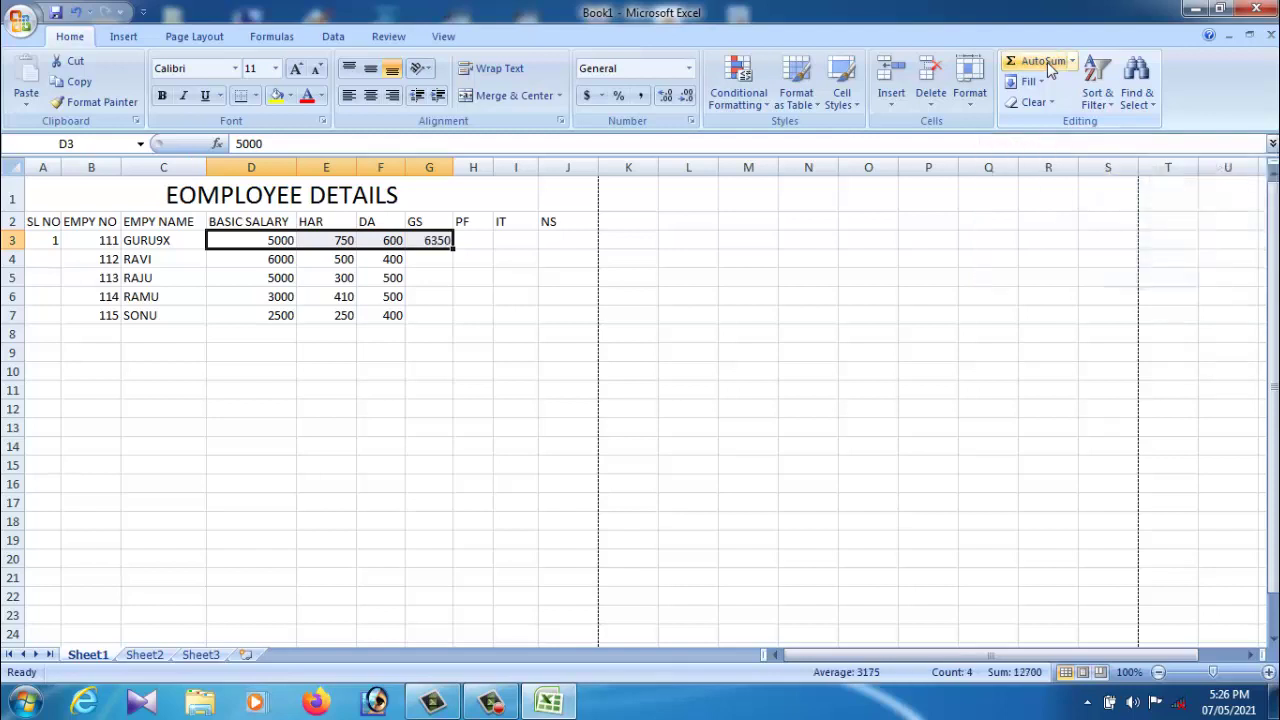
AutoSum row 4 into G4 and fill that SUM formula down to G7
{"action": "left_click", "coordinate": [447, 267]}
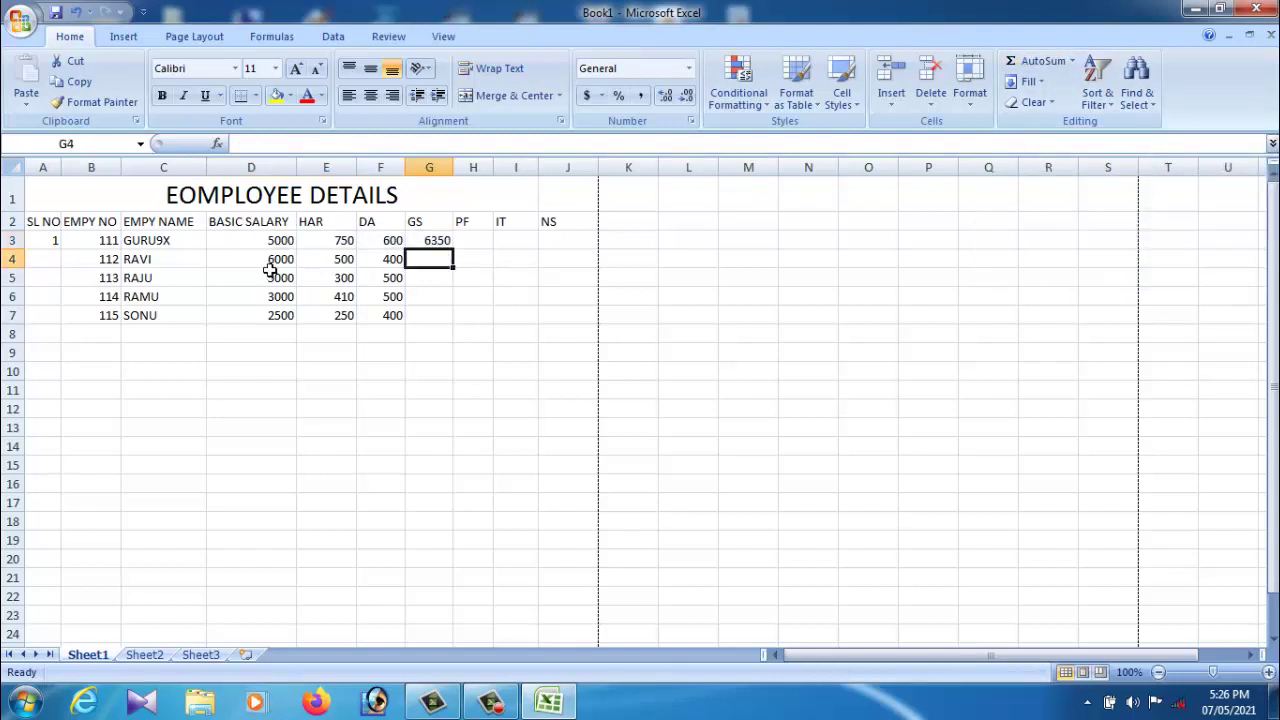
{"action": "left_click_drag", "start_coordinate": [272, 270], "coordinate": [430, 262]}
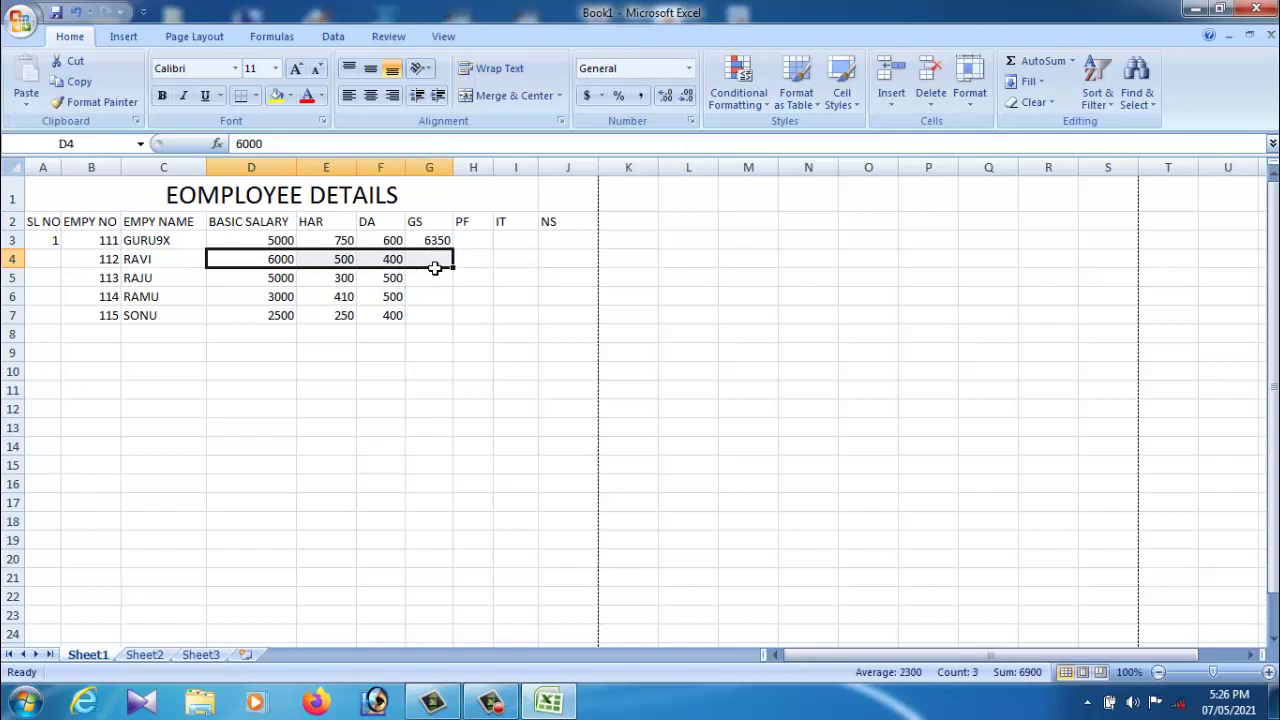
{"action": "left_click", "coordinate": [433, 296]}
{"action": "left_click_drag", "start_coordinate": [262, 270], "coordinate": [425, 262]}
{"action": "left_click", "coordinate": [1040, 68]}
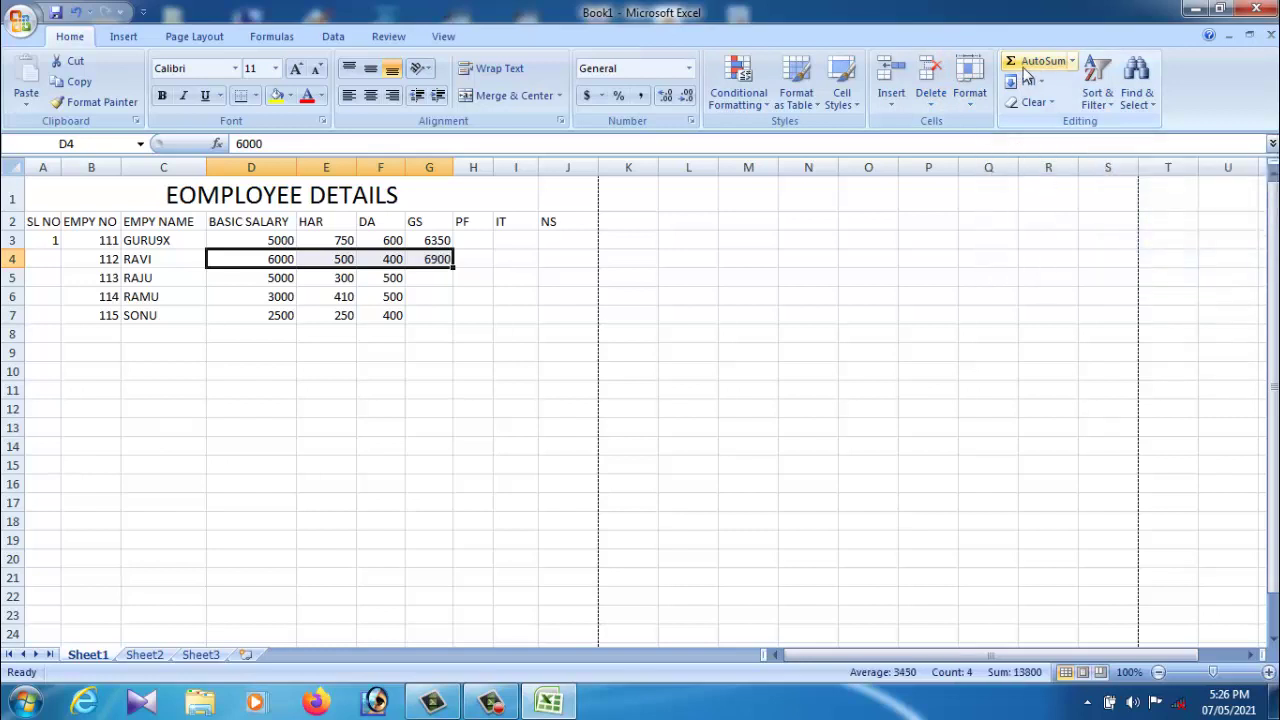
{"action": "left_click", "coordinate": [438, 284]}
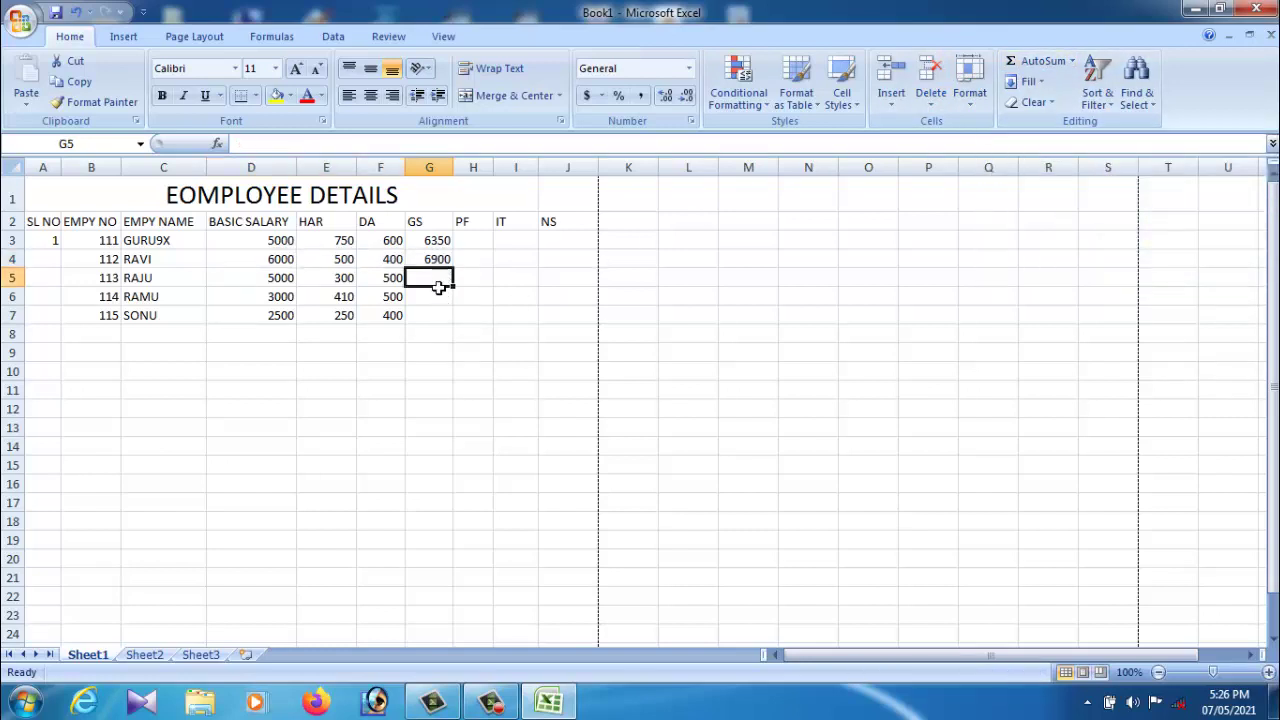
{"action": "left_click", "coordinate": [437, 260]}
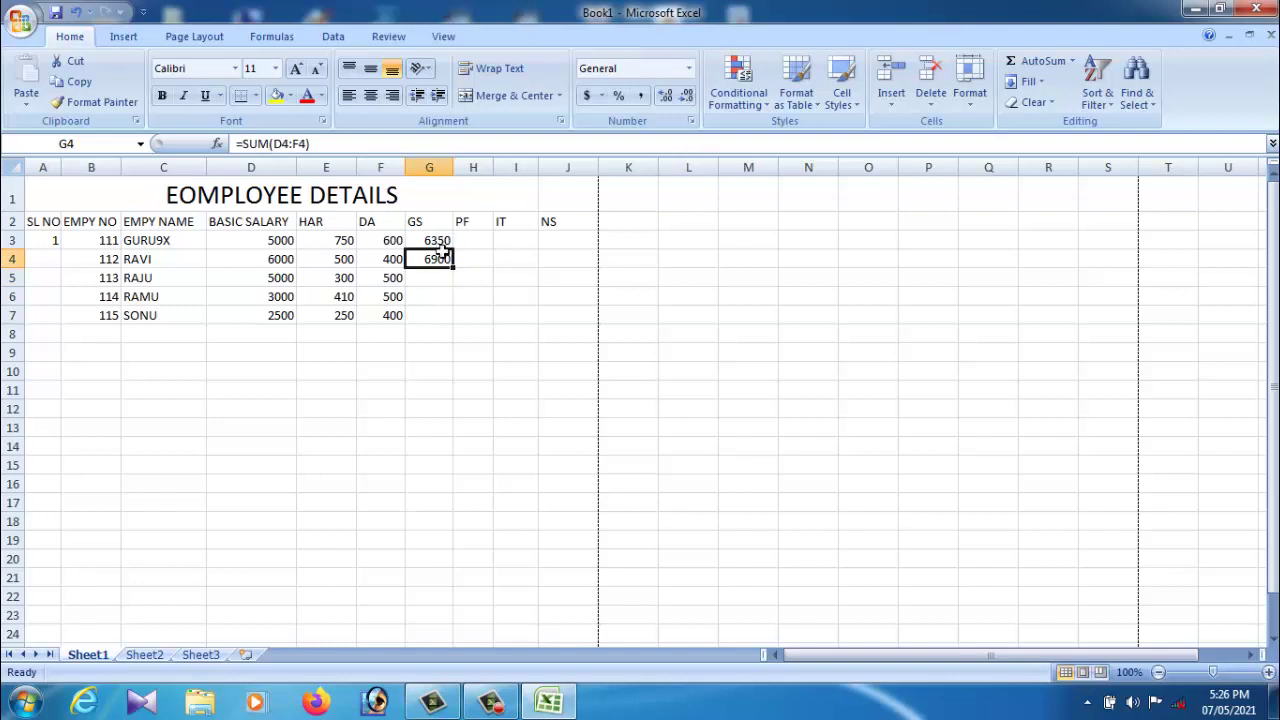
{"action": "left_click_drag", "start_coordinate": [455, 268], "coordinate": [457, 326]}
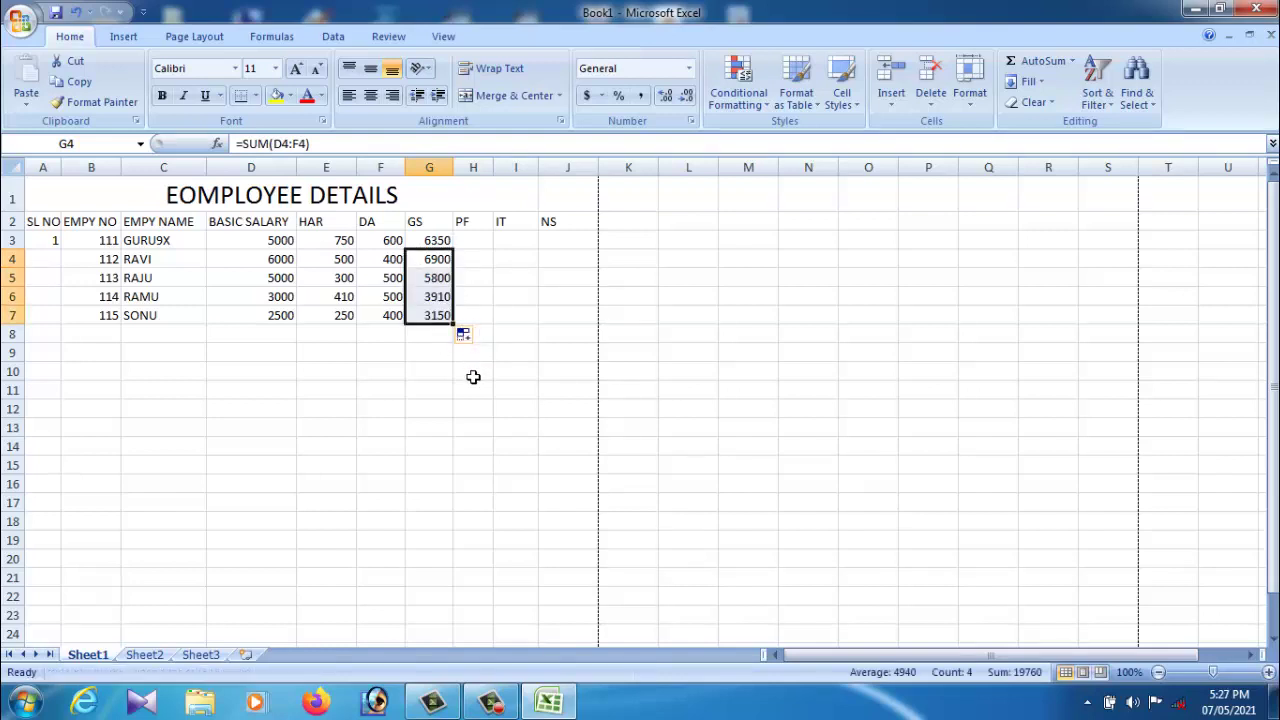
{"action": "left_click", "coordinate": [486, 280]}
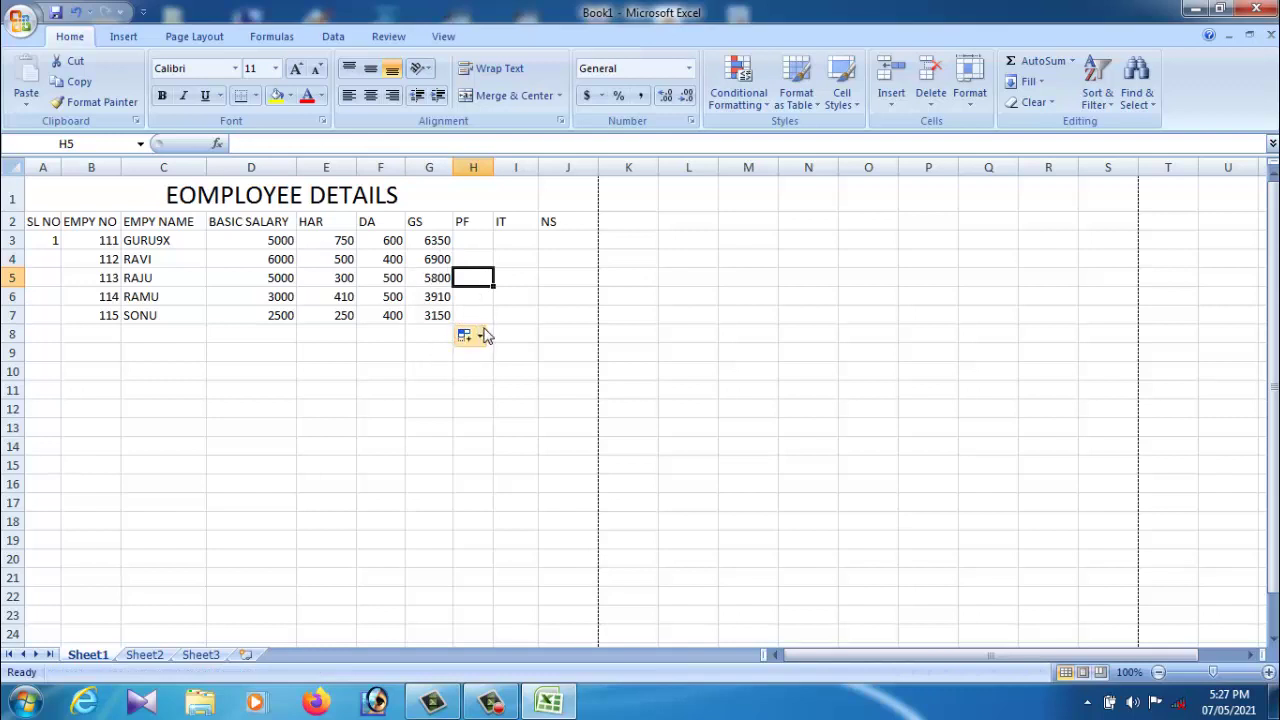
Check the =SUM(D3:F3) formula in G3, then select H3 under PF
{"action": "left_click", "coordinate": [476, 247]}
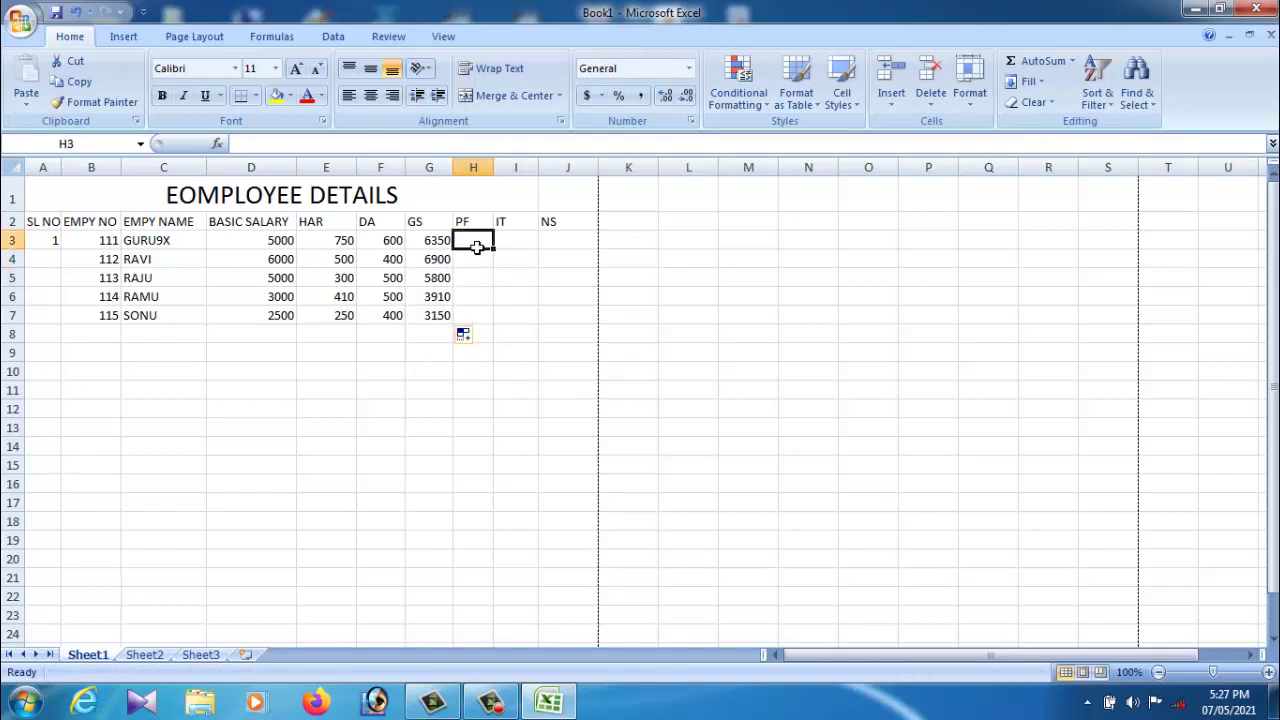
{"action": "left_click", "coordinate": [561, 246]}
{"action": "left_click", "coordinate": [472, 249]}
{"action": "left_click", "coordinate": [527, 250]}
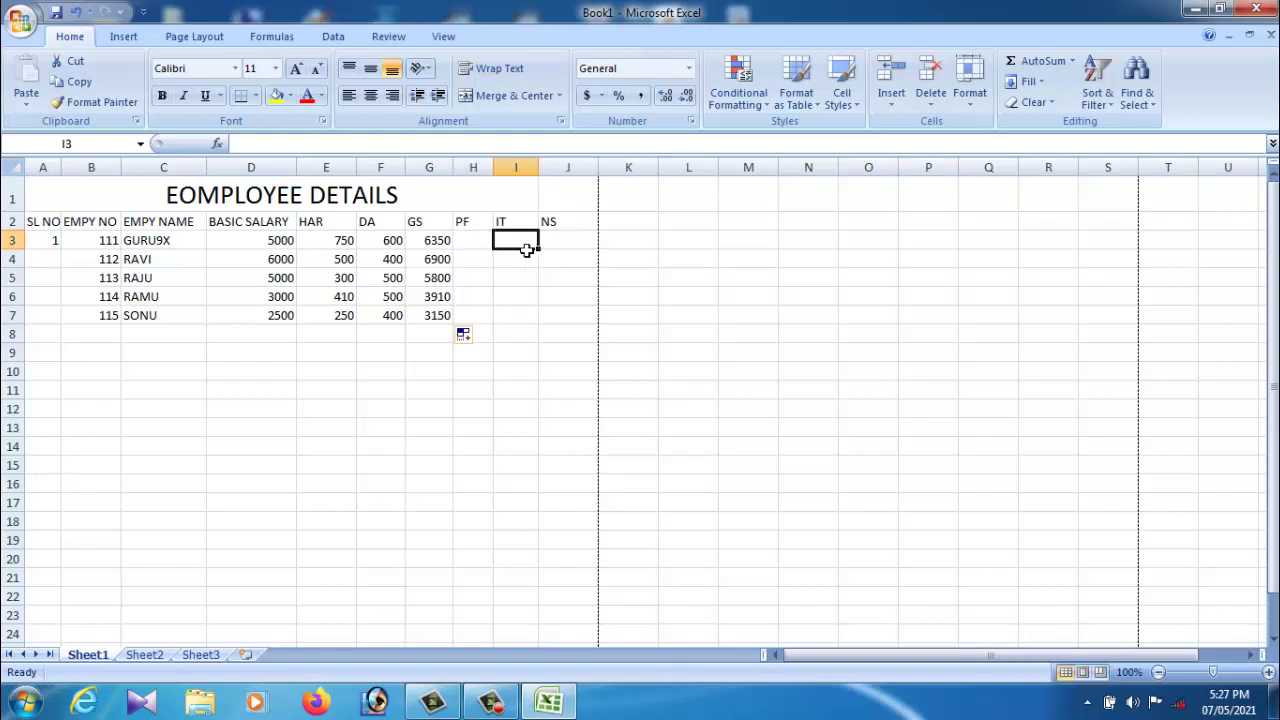
{"action": "left_click", "coordinate": [477, 250]}
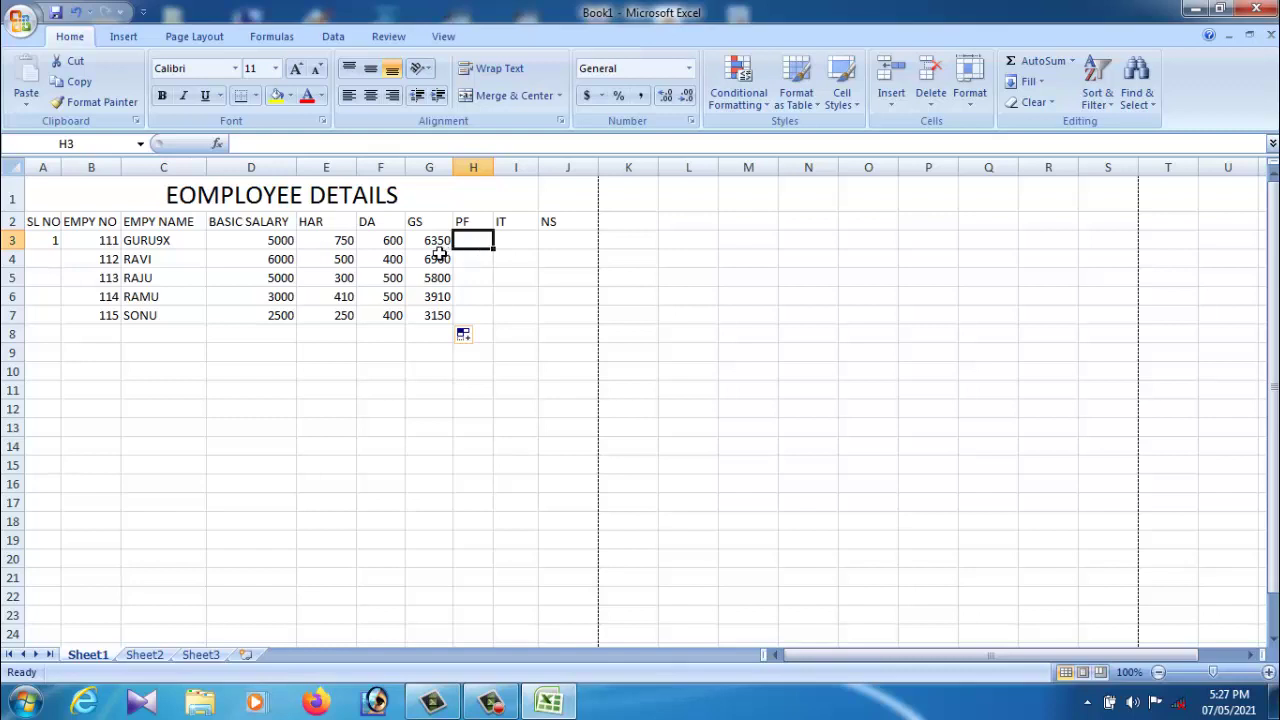
{"action": "left_click", "coordinate": [440, 250]}
{"action": "key", "text": "Right"}
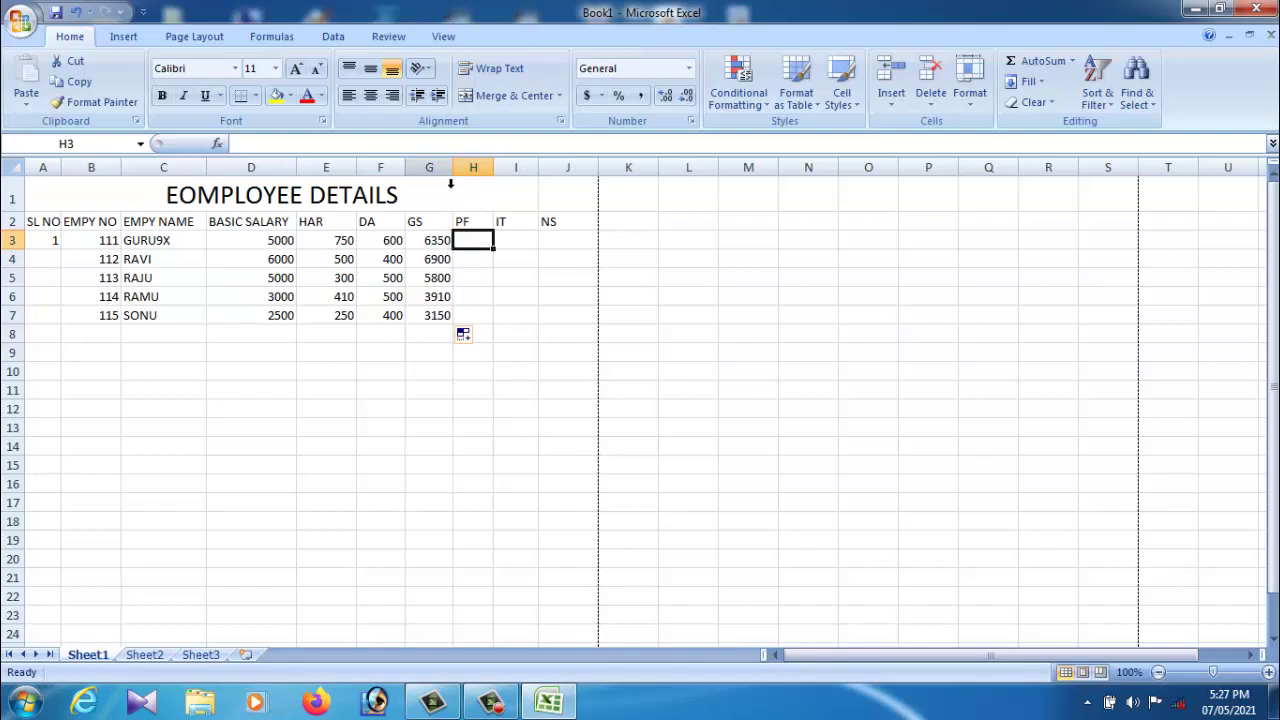
{"action": "left_click", "coordinate": [440, 243]}
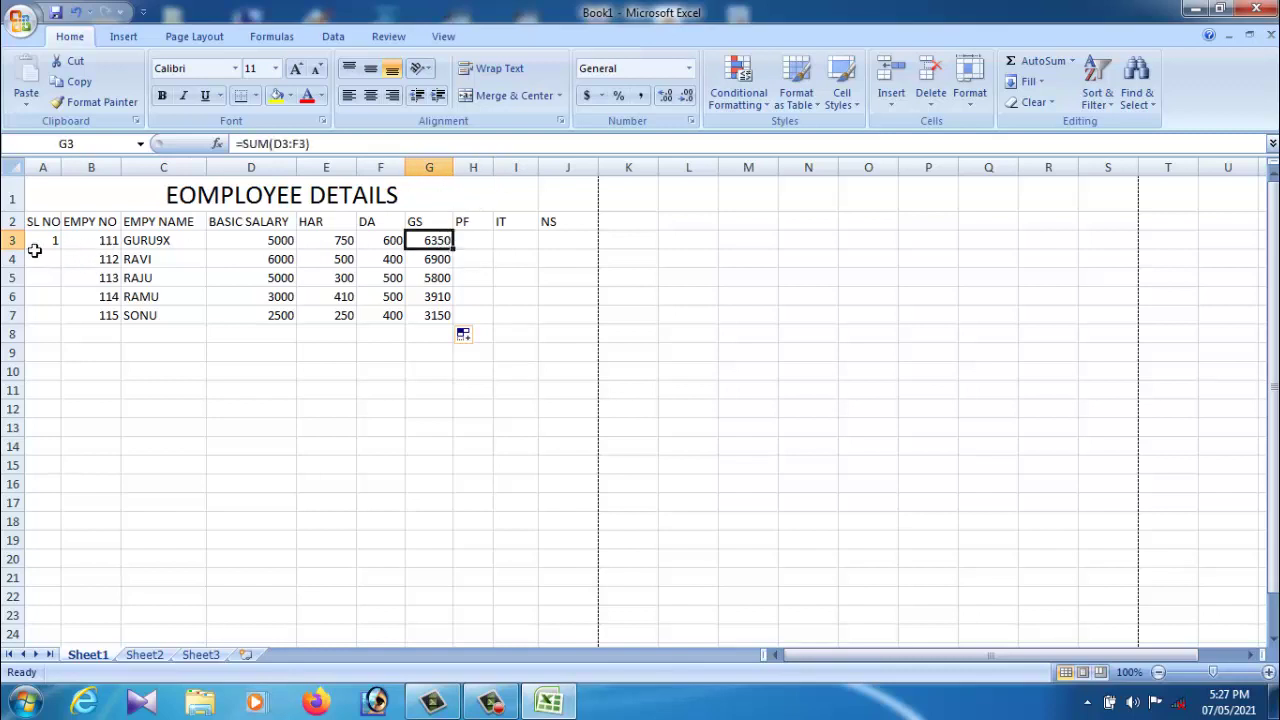
{"action": "left_click", "coordinate": [480, 244]}
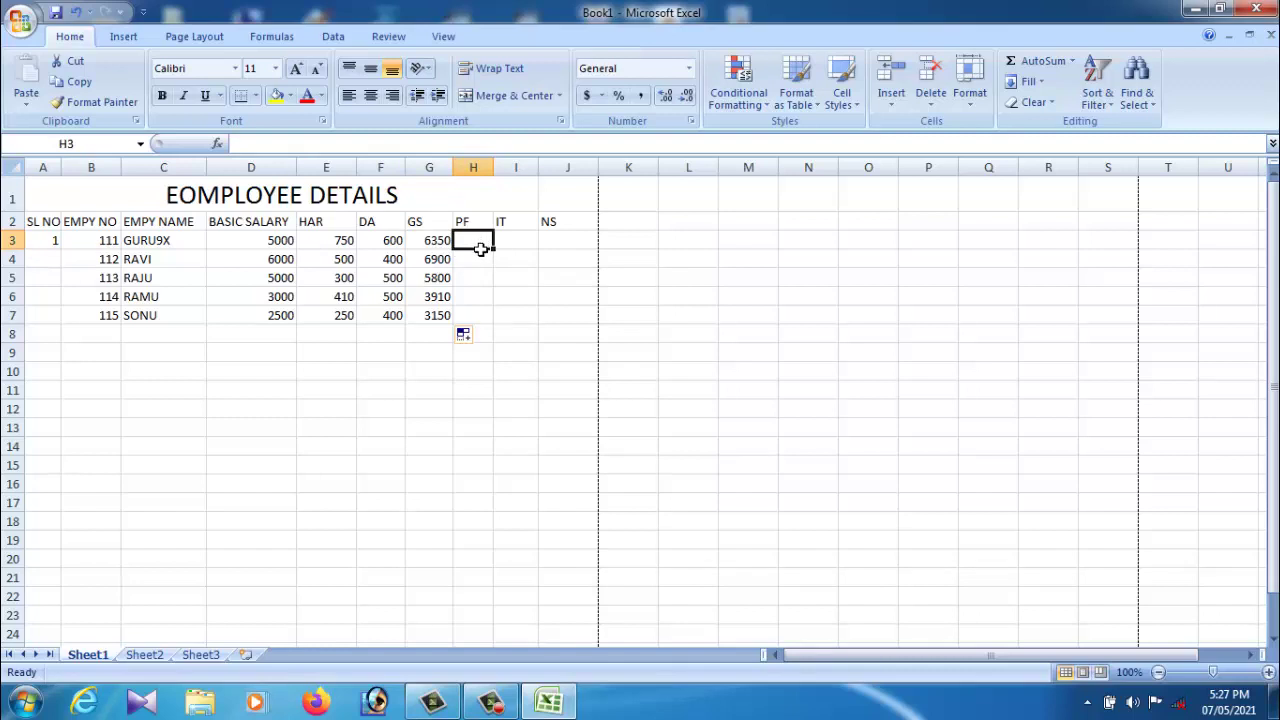
Enter =G3*5/100 in H3 so the first PF shows 317.5
{"action": "type", "text": "="}
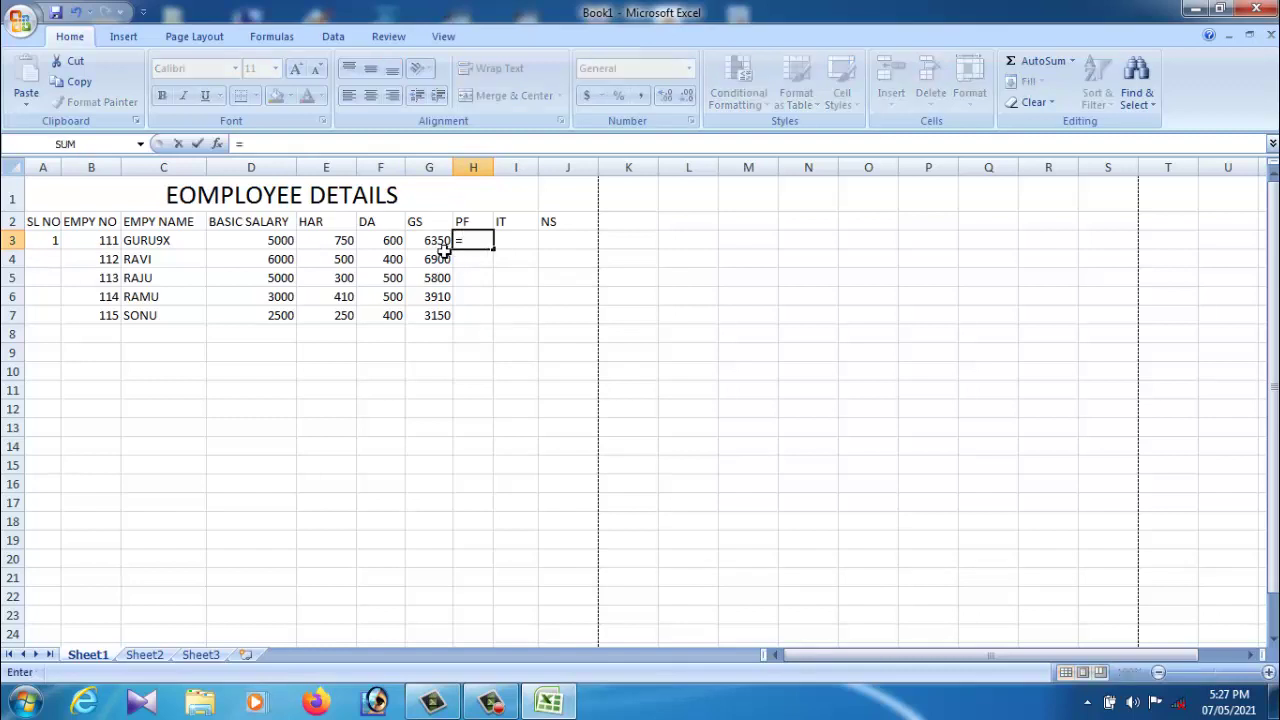
{"action": "left_click", "coordinate": [442, 246]}
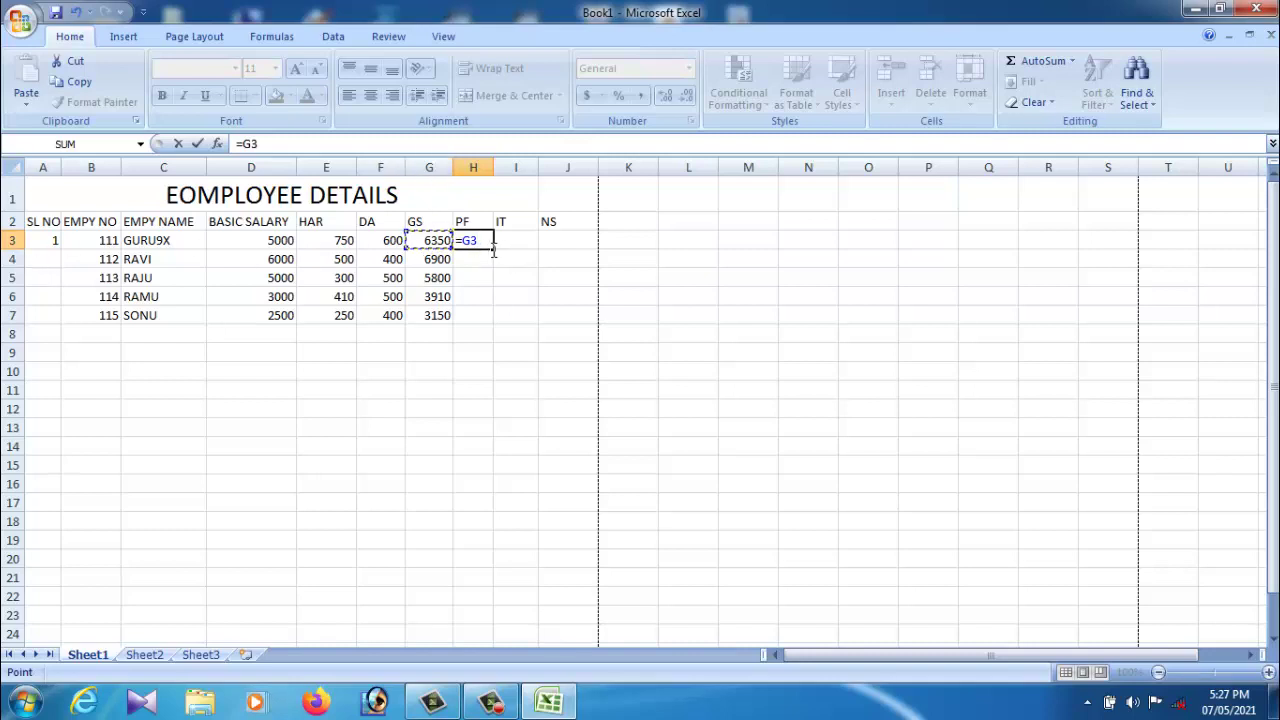
{"action": "type", "text": "*"}
{"action": "type", "text": "5"}
{"action": "type", "text": "/10"}
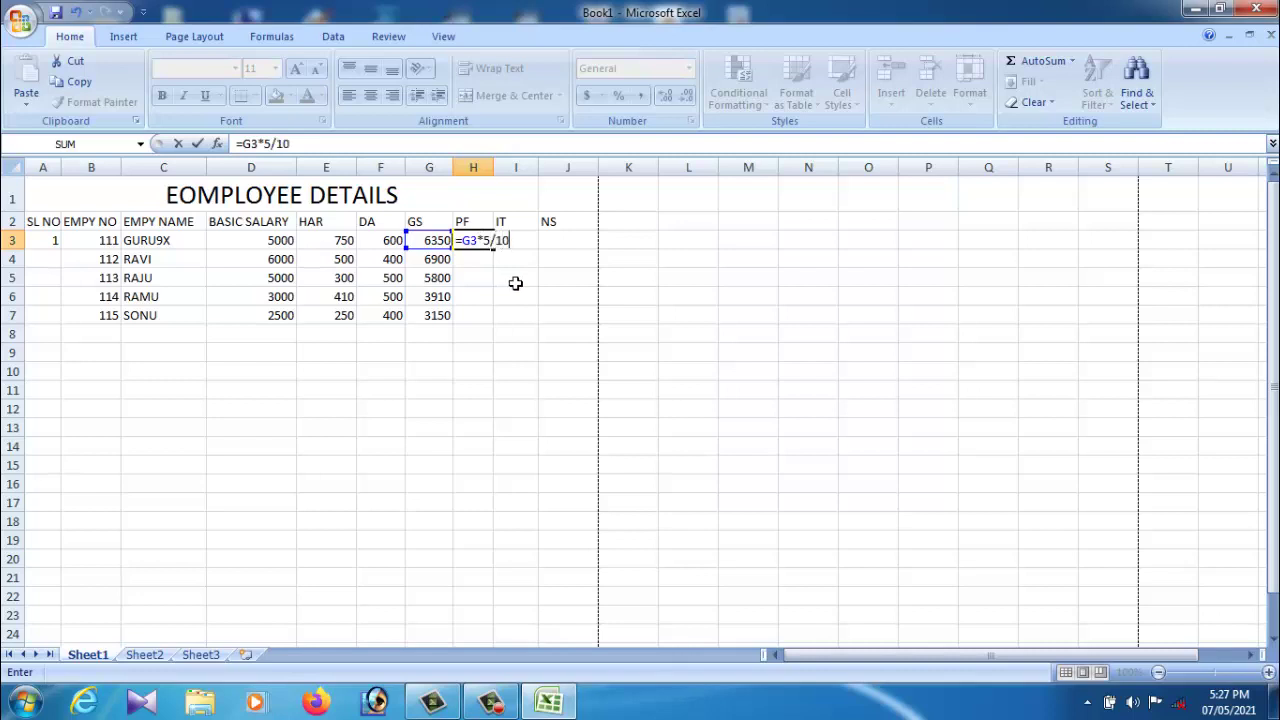
{"action": "type", "text": "0"}
{"action": "key", "text": "Return"}
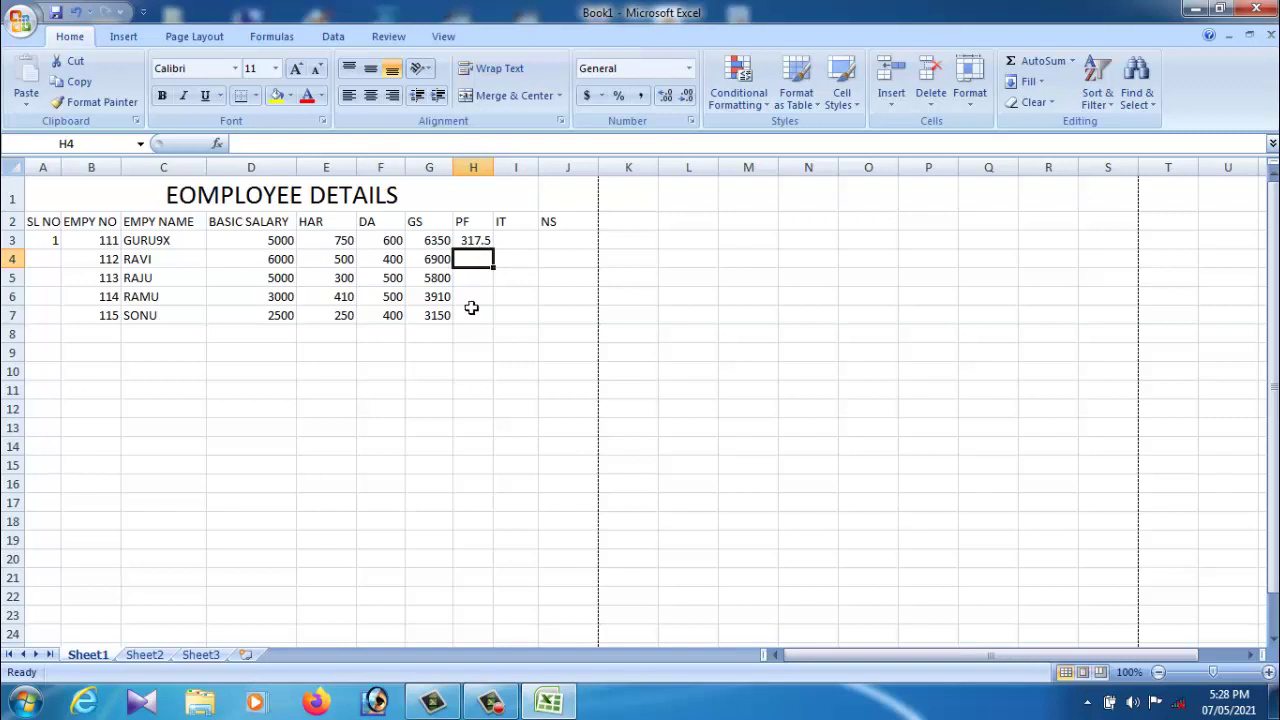
Enter =G4*5/100 in H4 so the second PF shows 345
{"action": "left_click", "coordinate": [470, 302]}
{"action": "left_click", "coordinate": [480, 266]}
{"action": "type", "text": "="}
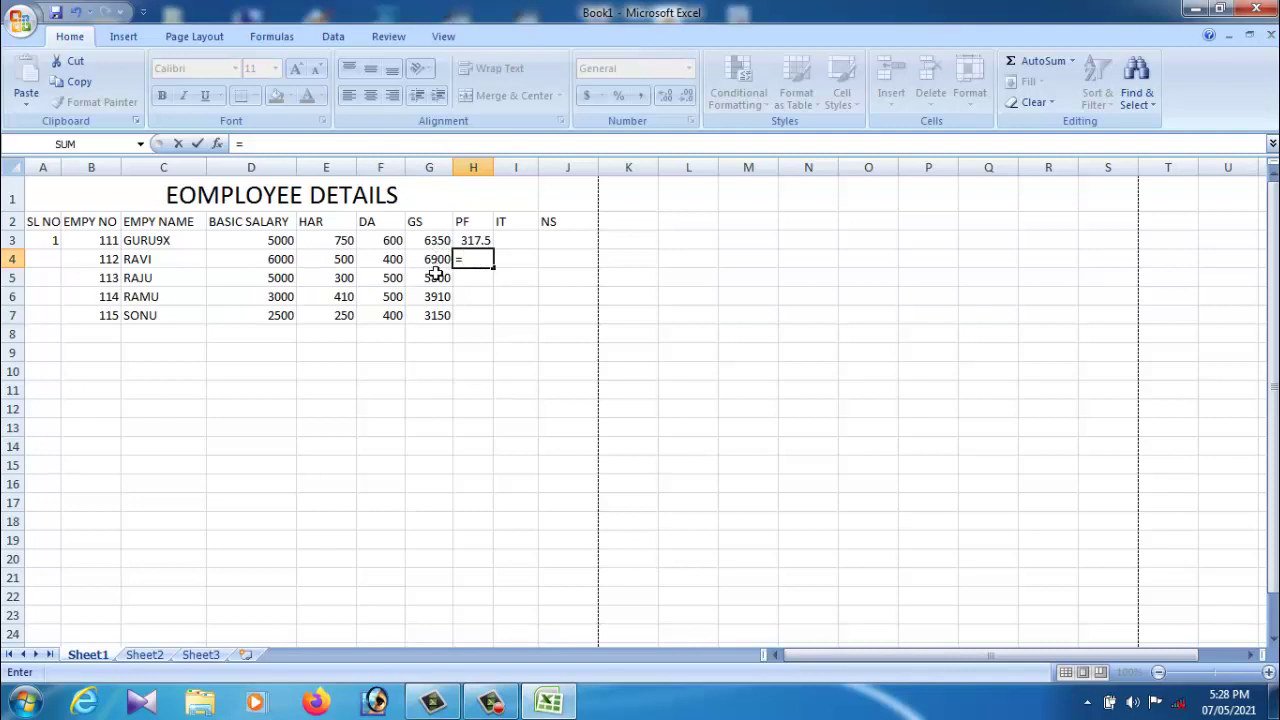
{"action": "left_click", "coordinate": [436, 266]}
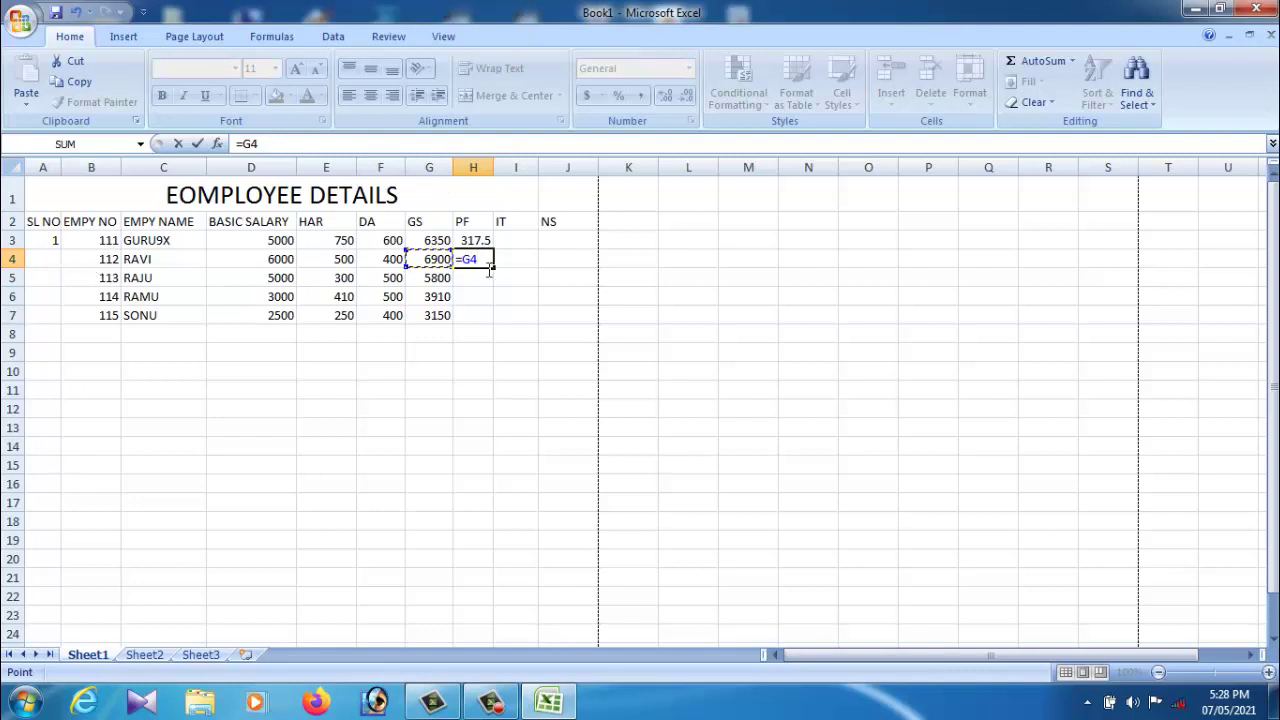
{"action": "type", "text": "*"}
{"action": "type", "text": "5/"}
{"action": "type", "text": "100"}
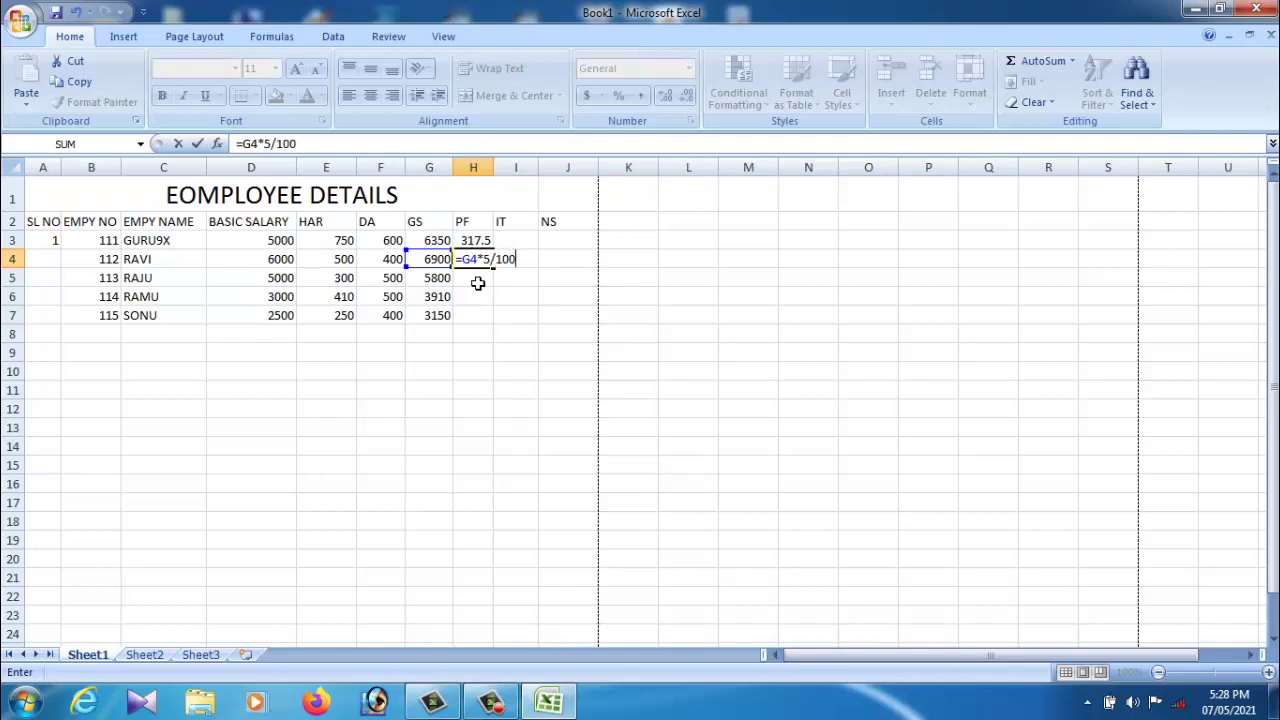
{"action": "key", "text": "Return"}
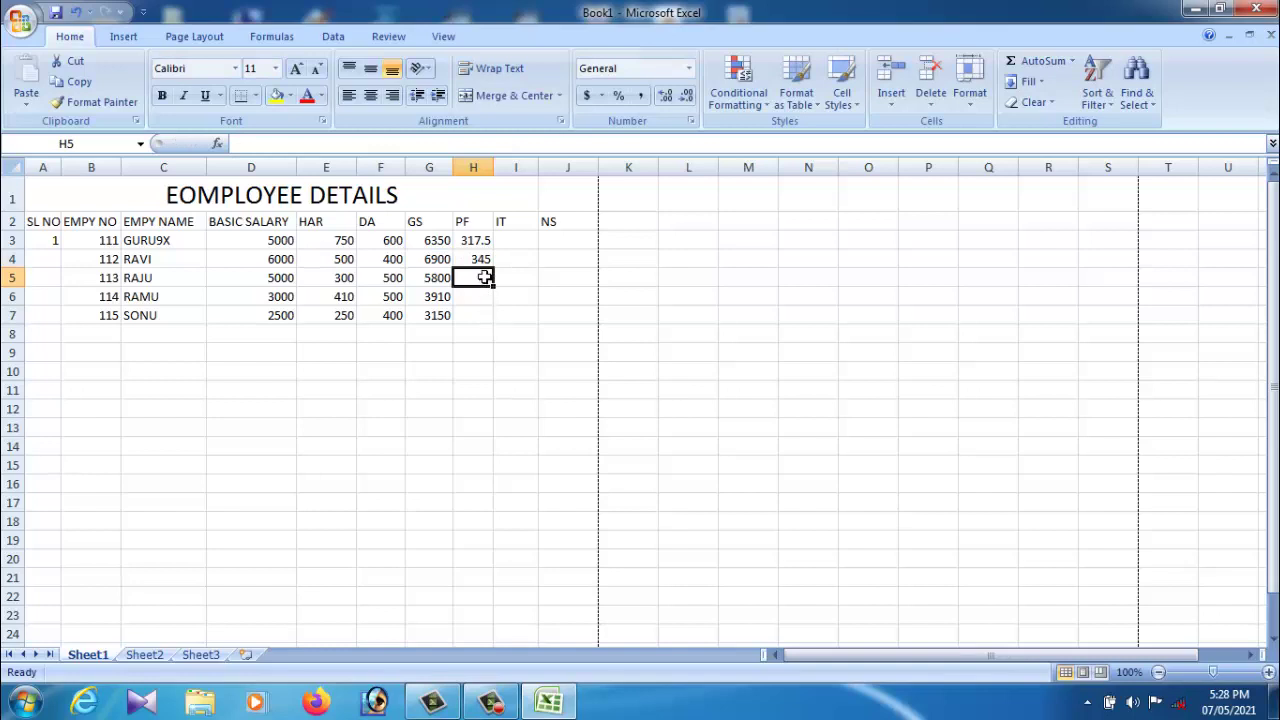
AutoSum the GS column by mistake, then undo the stray total below the table
{"action": "left_click", "coordinate": [484, 262]}
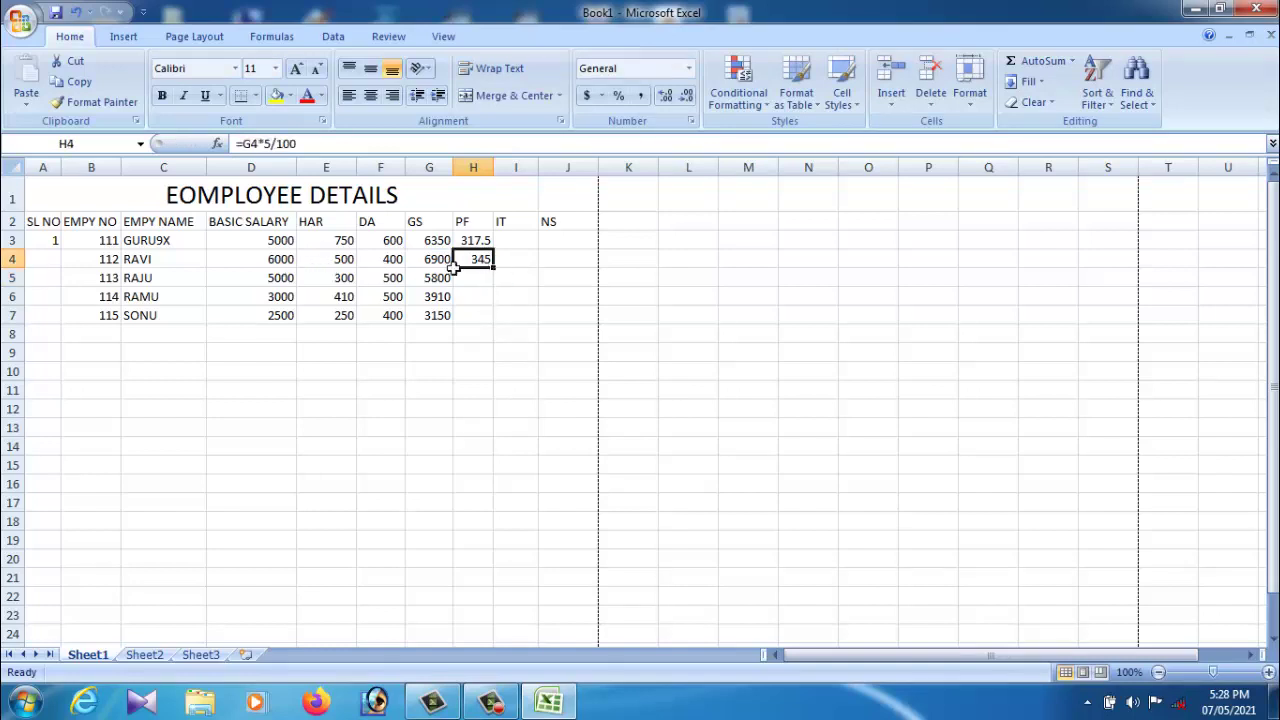
{"action": "left_click_drag", "start_coordinate": [278, 262], "coordinate": [472, 266]}
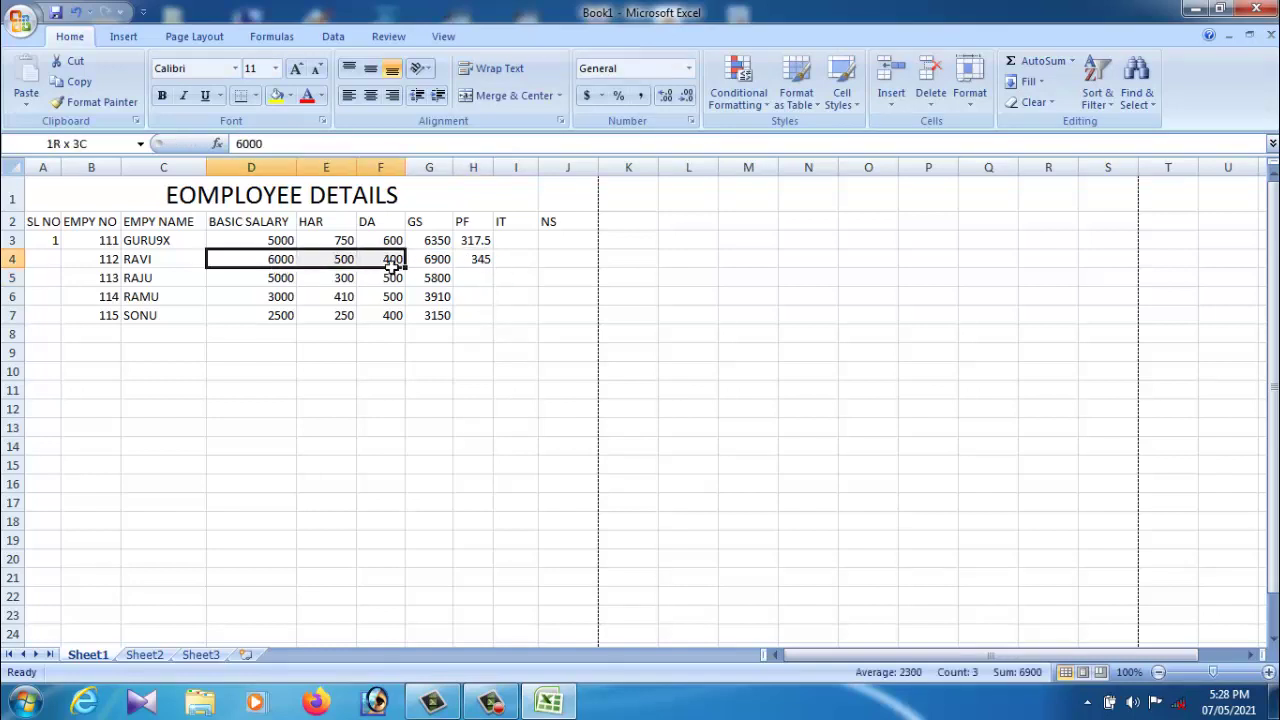
{"action": "left_click", "coordinate": [474, 278]}
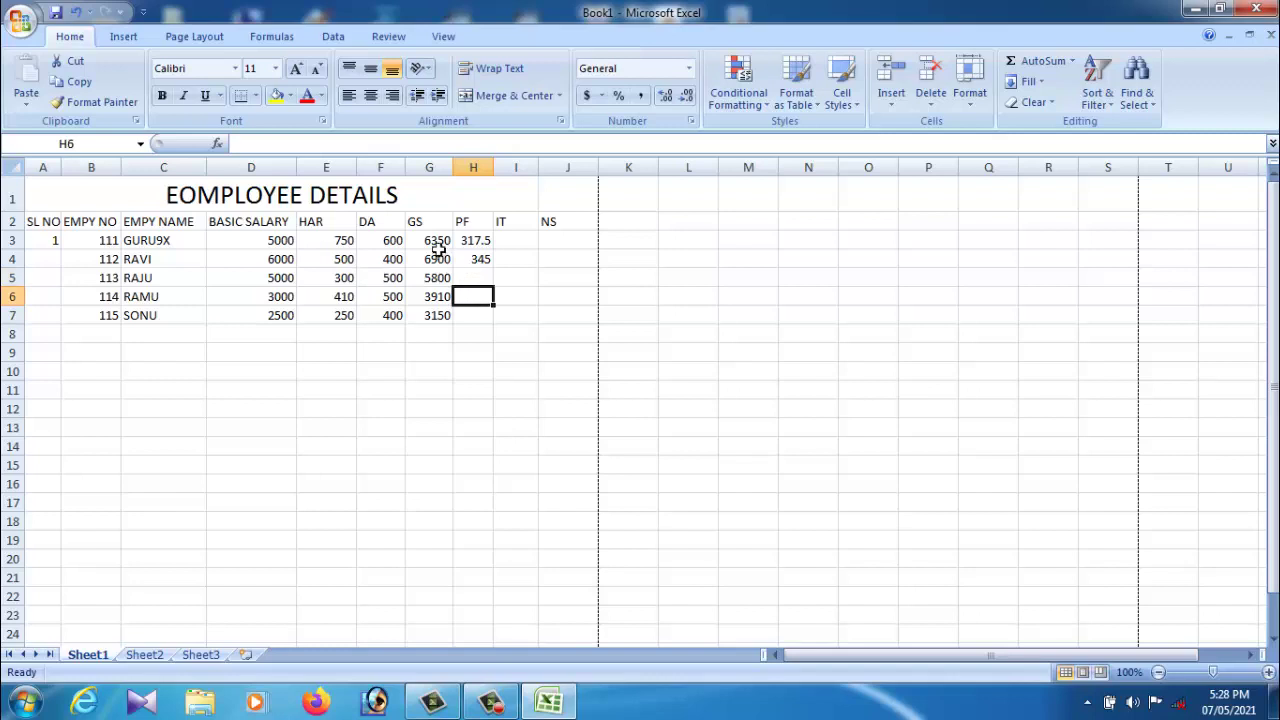
{"action": "left_click_drag", "start_coordinate": [437, 246], "coordinate": [437, 340]}
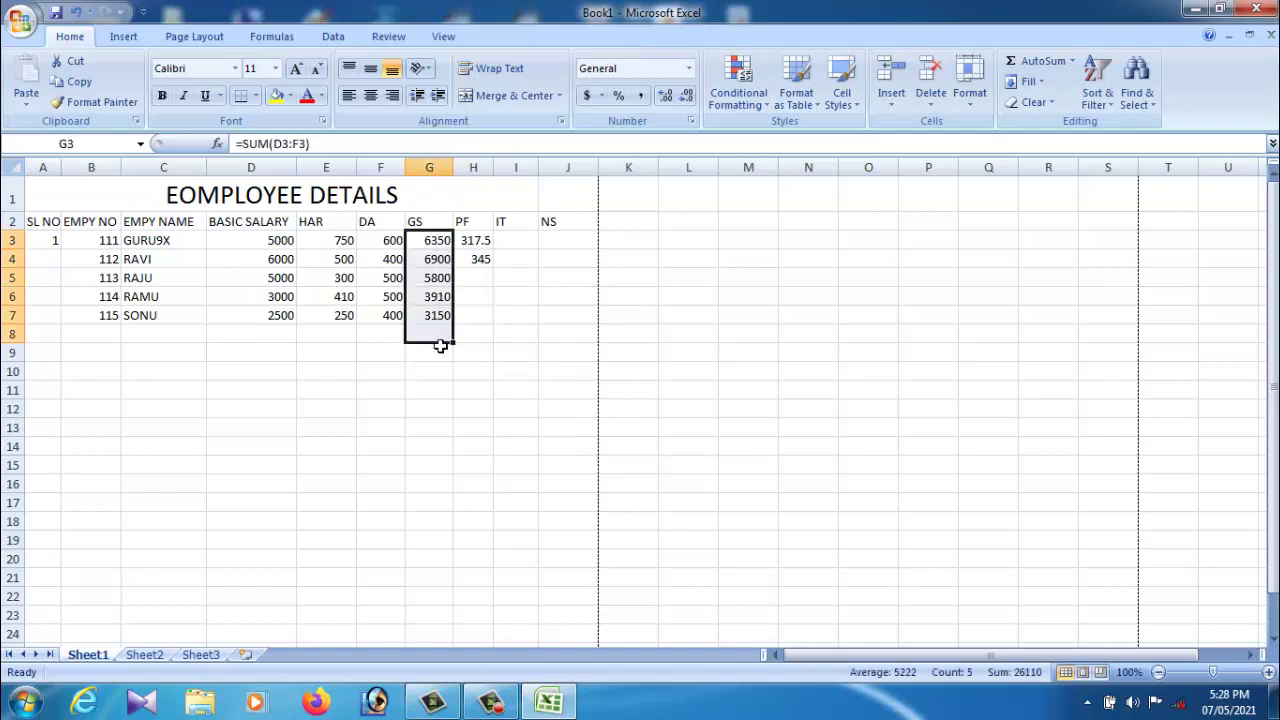
{"action": "left_click", "coordinate": [1030, 66]}
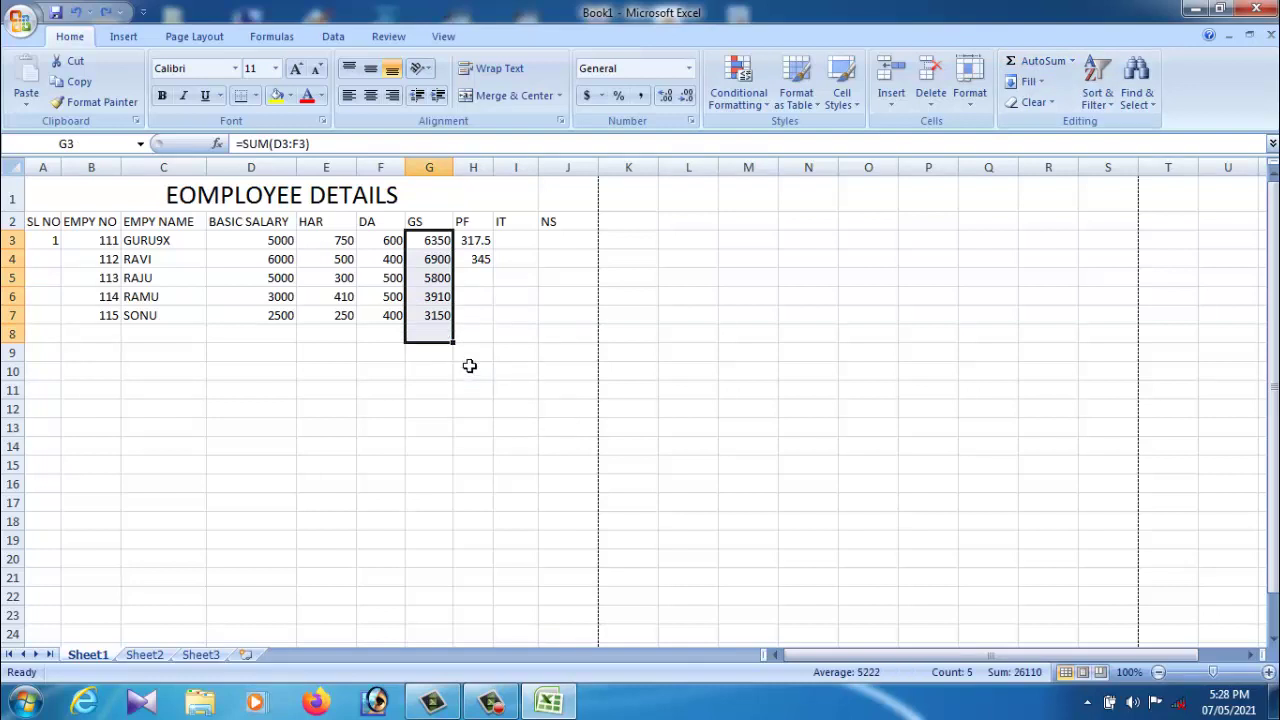
{"action": "key", "text": "ctrl+z"}
{"action": "left_click", "coordinate": [484, 346]}
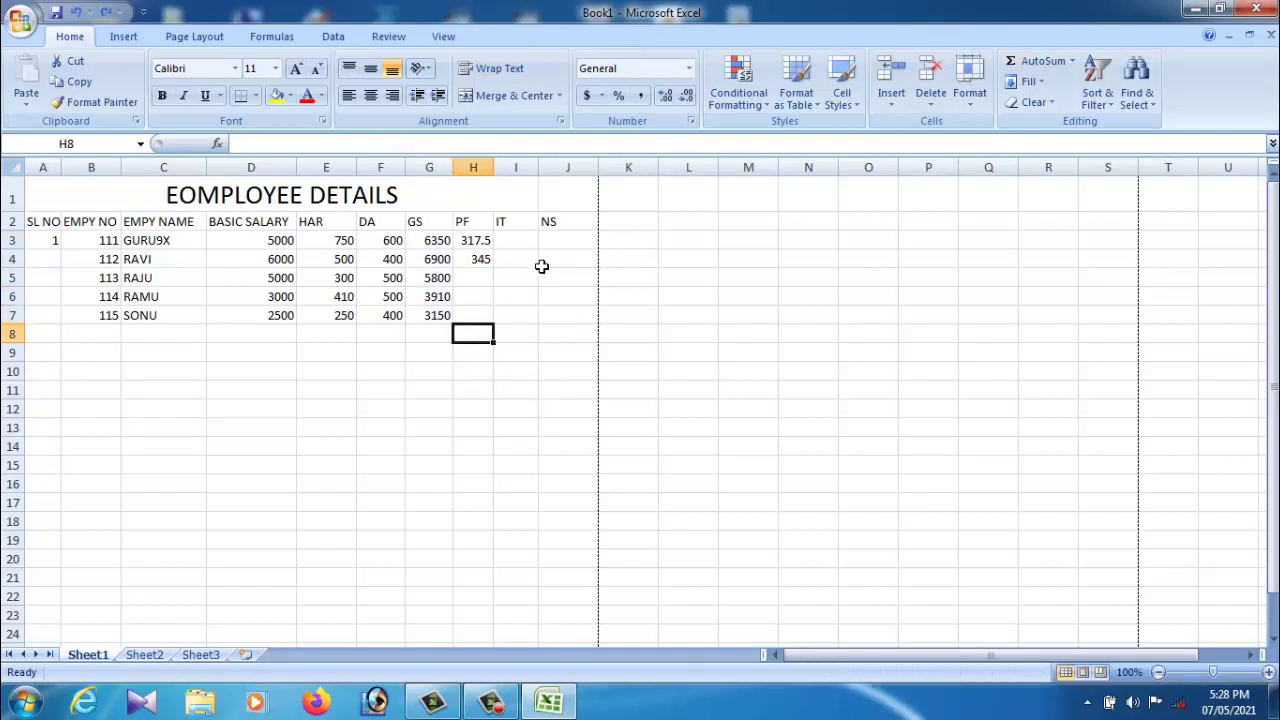
Fill H4's PF formula down to H7, adding 290, 195.5 and 157.5
{"action": "left_click", "coordinate": [488, 281]}
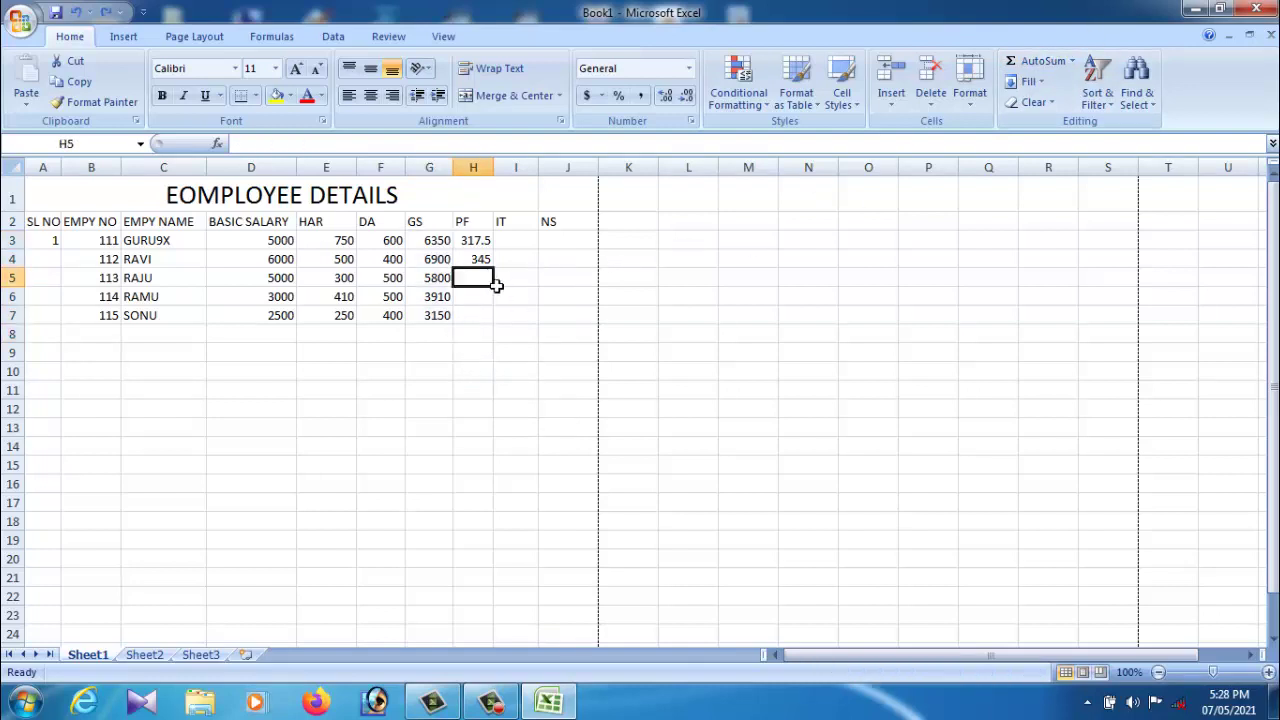
{"action": "left_click", "coordinate": [490, 297]}
{"action": "left_click", "coordinate": [486, 283]}
{"action": "left_click", "coordinate": [484, 262]}
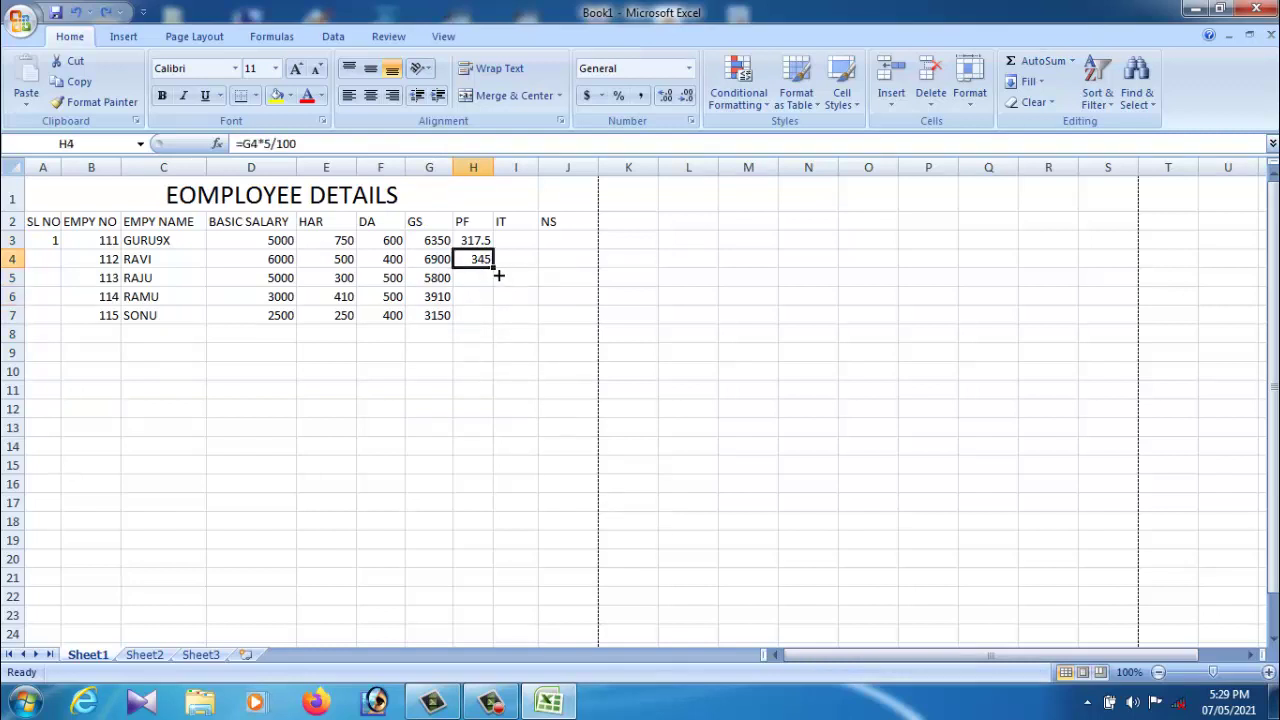
{"action": "left_click_drag", "start_coordinate": [498, 275], "coordinate": [500, 272]}
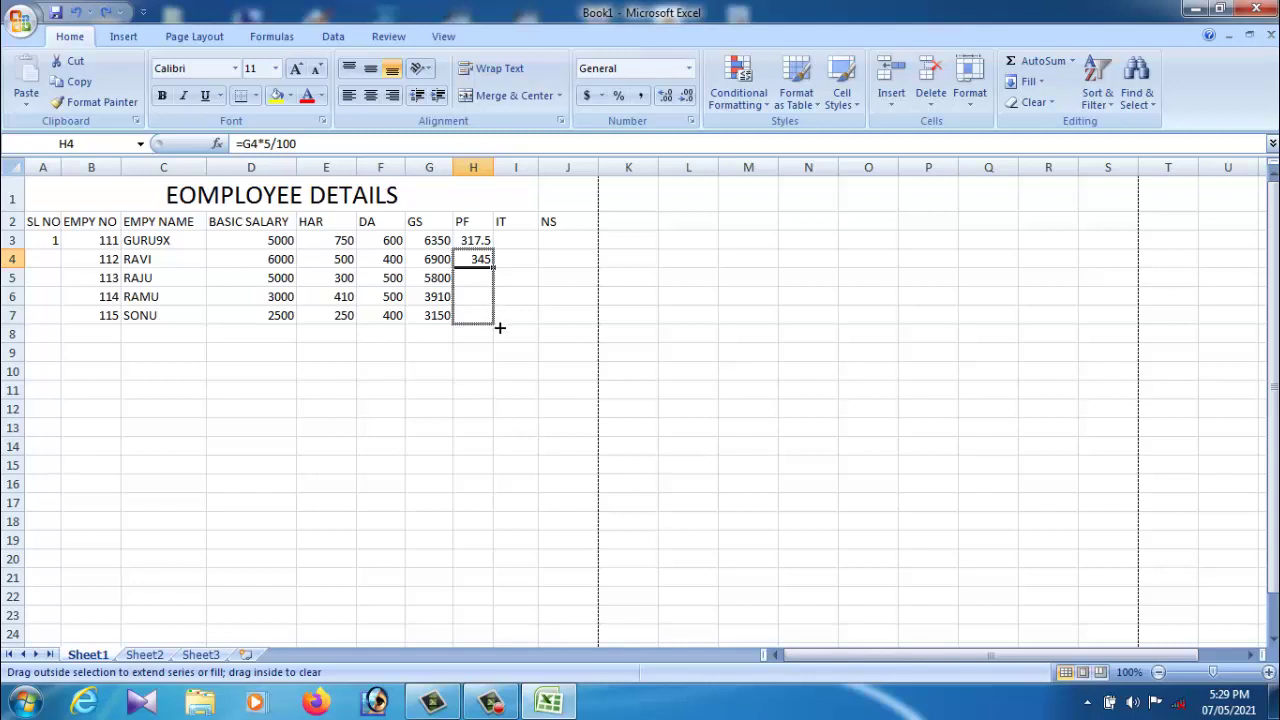
{"action": "left_click_drag", "start_coordinate": [499, 308], "coordinate": [500, 326]}
{"action": "left_click", "coordinate": [488, 352]}
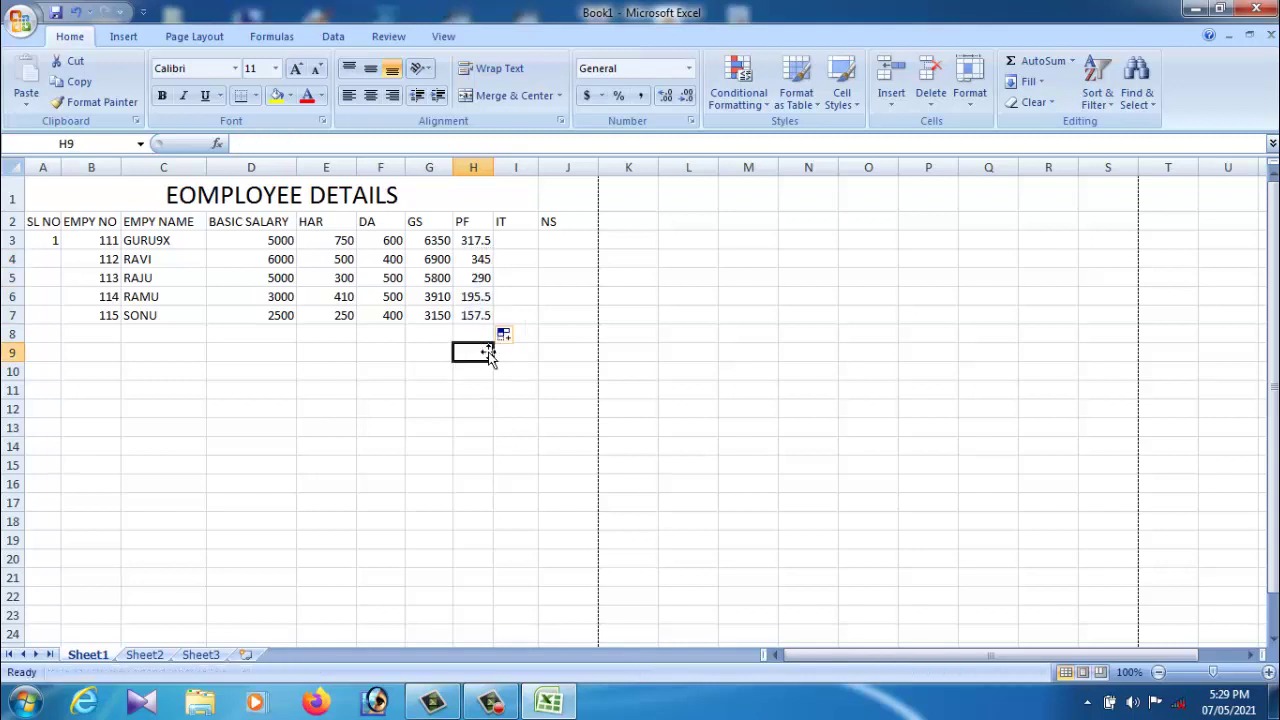
{"action": "left_click", "coordinate": [524, 240]}
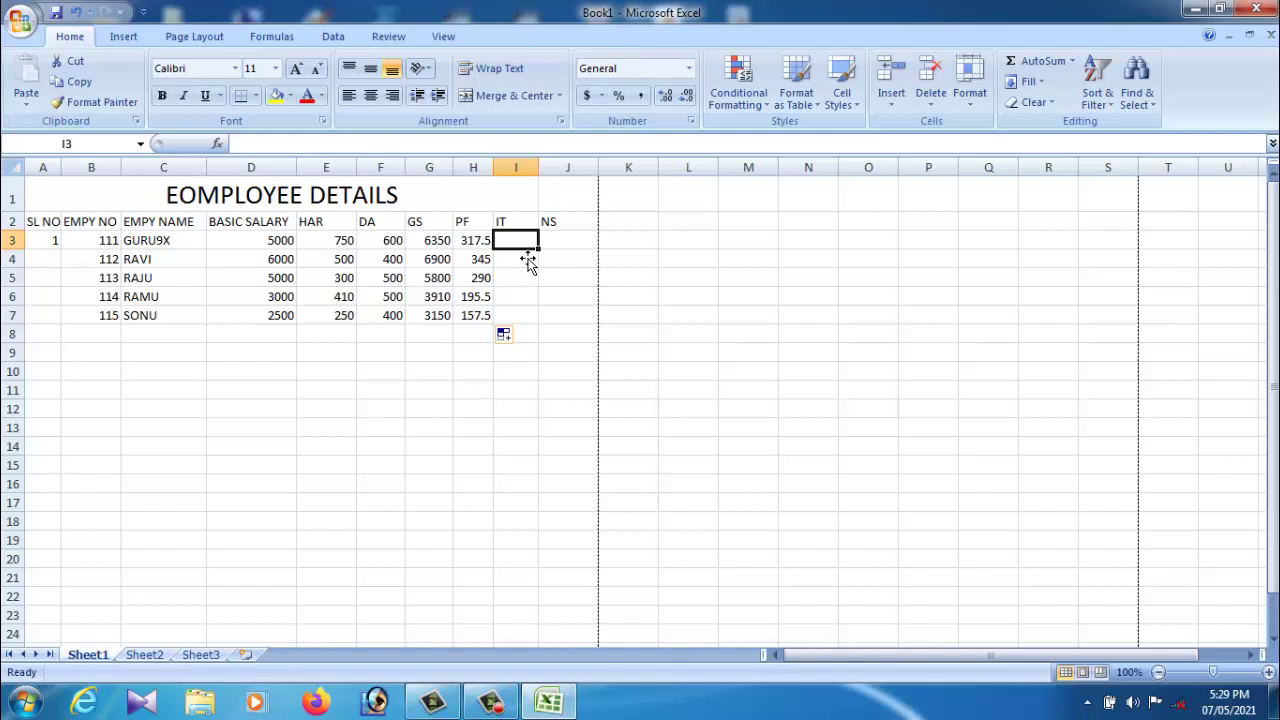
Enter =G3*10.2/100 in I3 so the first employee's IT shows 647.7
{"action": "type", "text": "="}
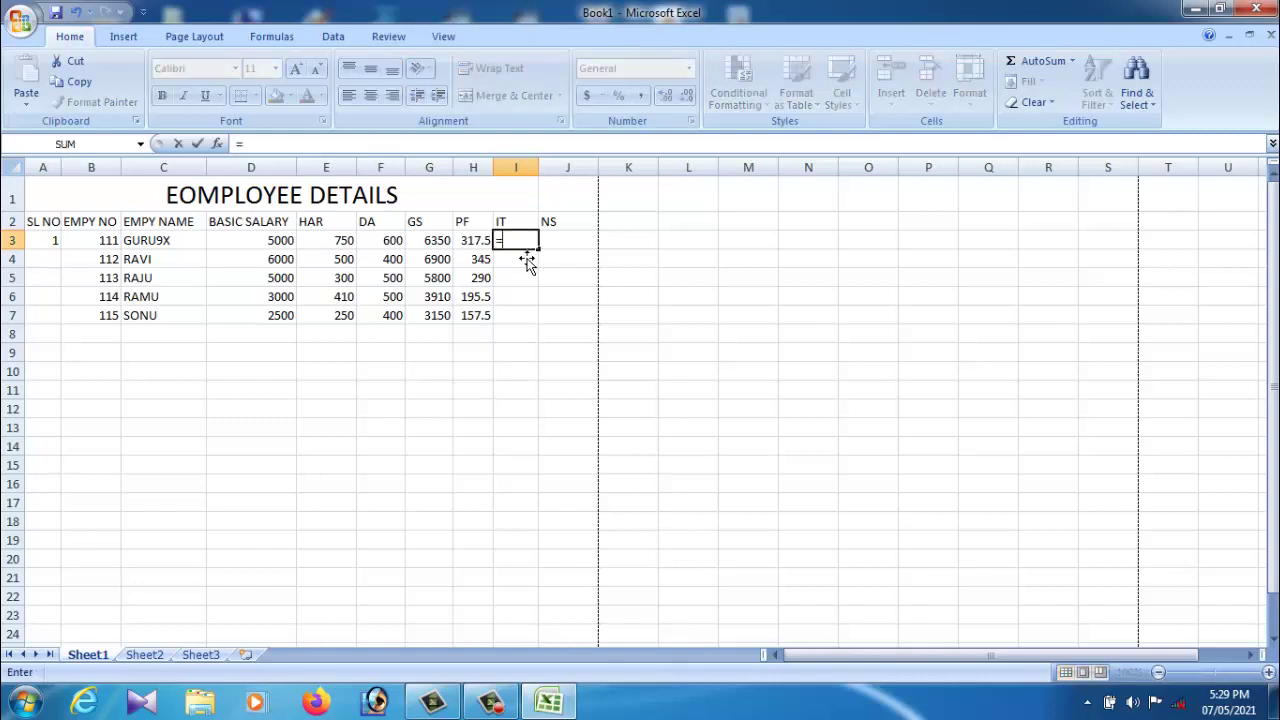
{"action": "left_click", "coordinate": [437, 243]}
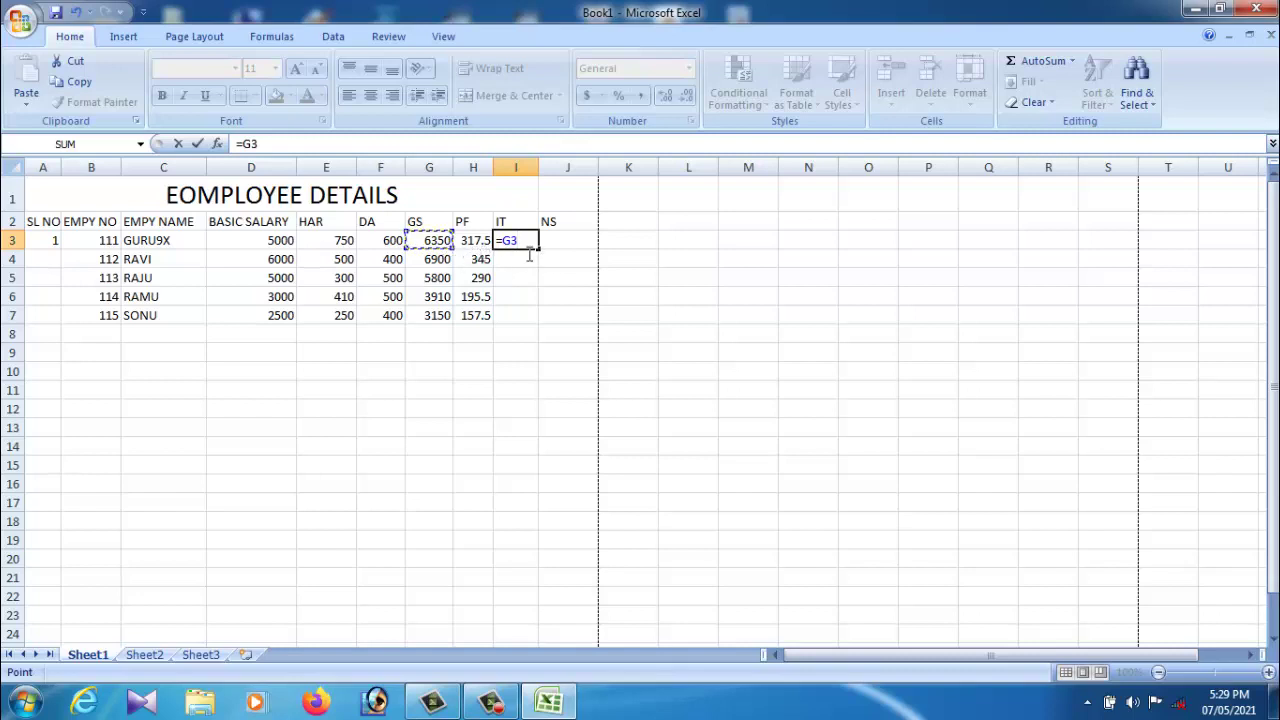
{"action": "type", "text": "*"}
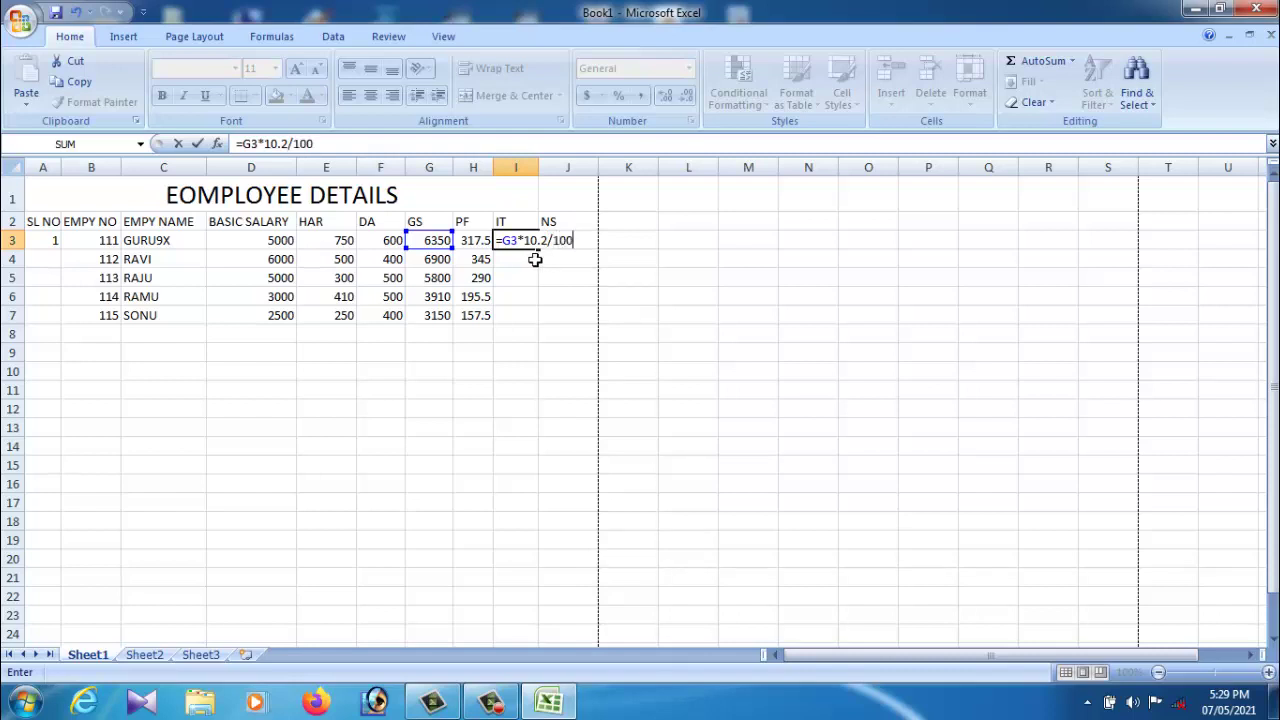
{"action": "key", "text": "Return"}
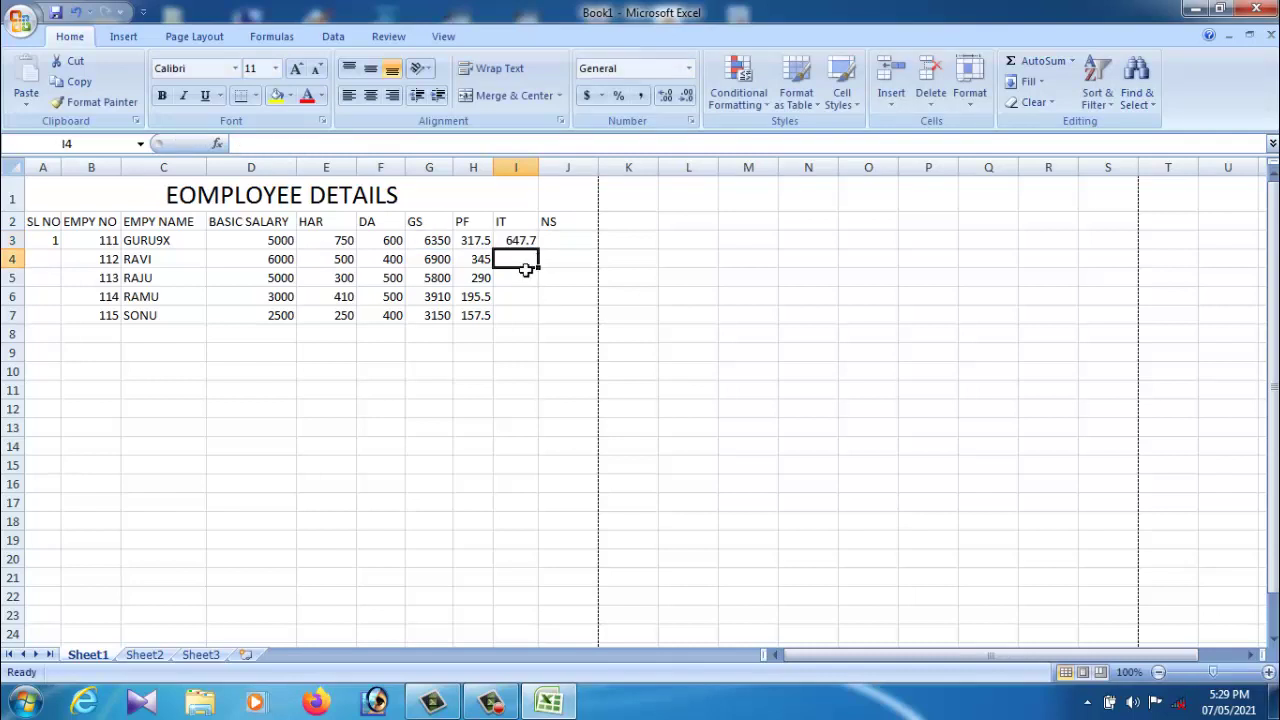
Enter =G4*10/100 in I4 and fill it down to I7, giving 690, 580, 391, 315
{"action": "type", "text": "="}
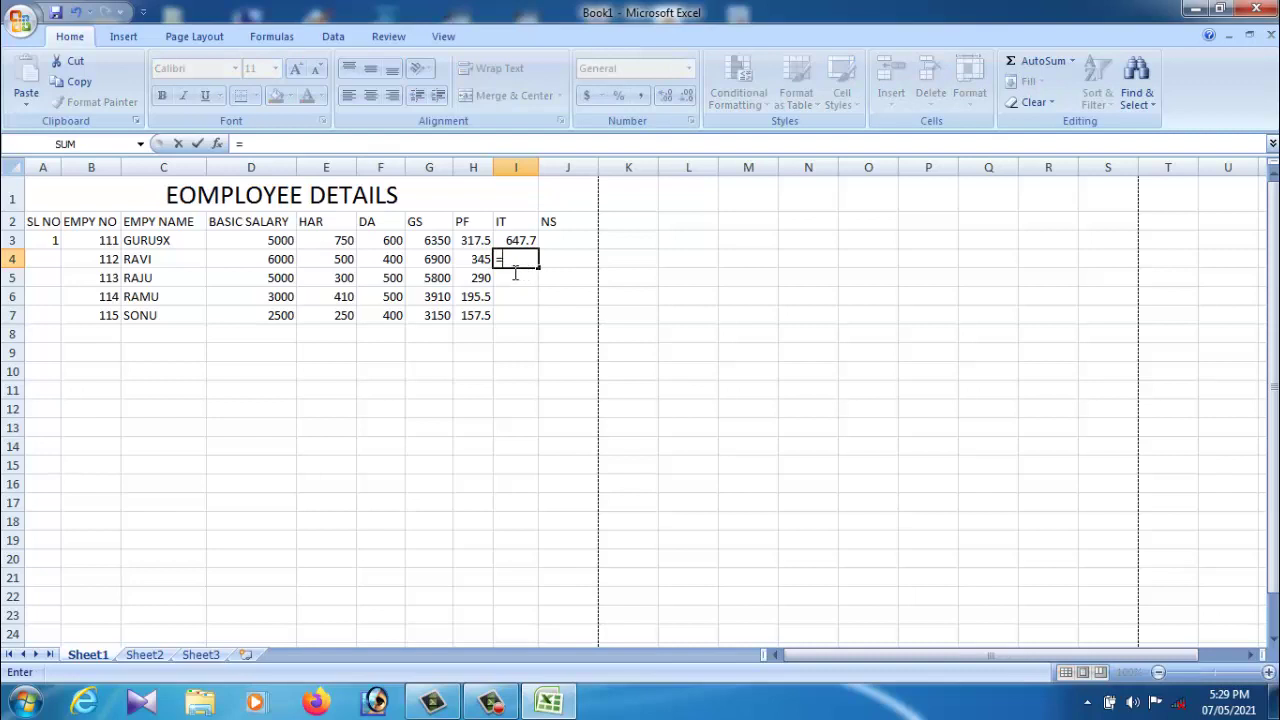
{"action": "left_click", "coordinate": [440, 262]}
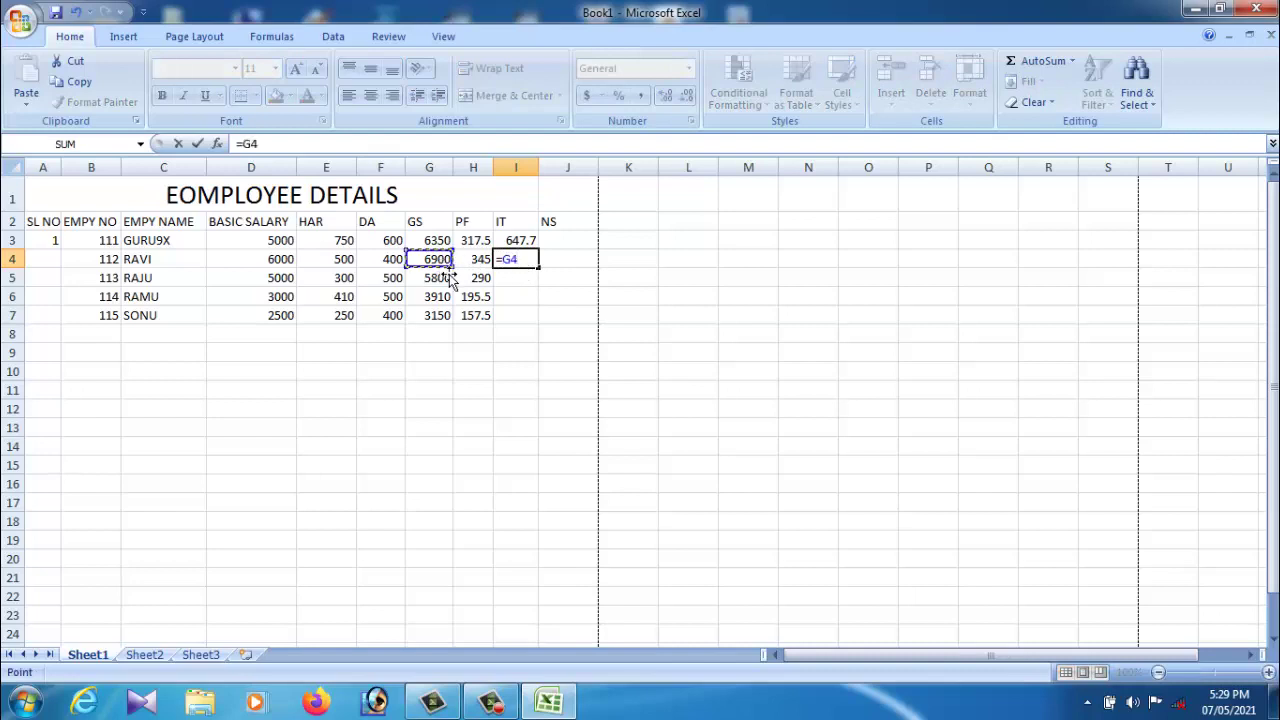
{"action": "type", "text": "*10/"}
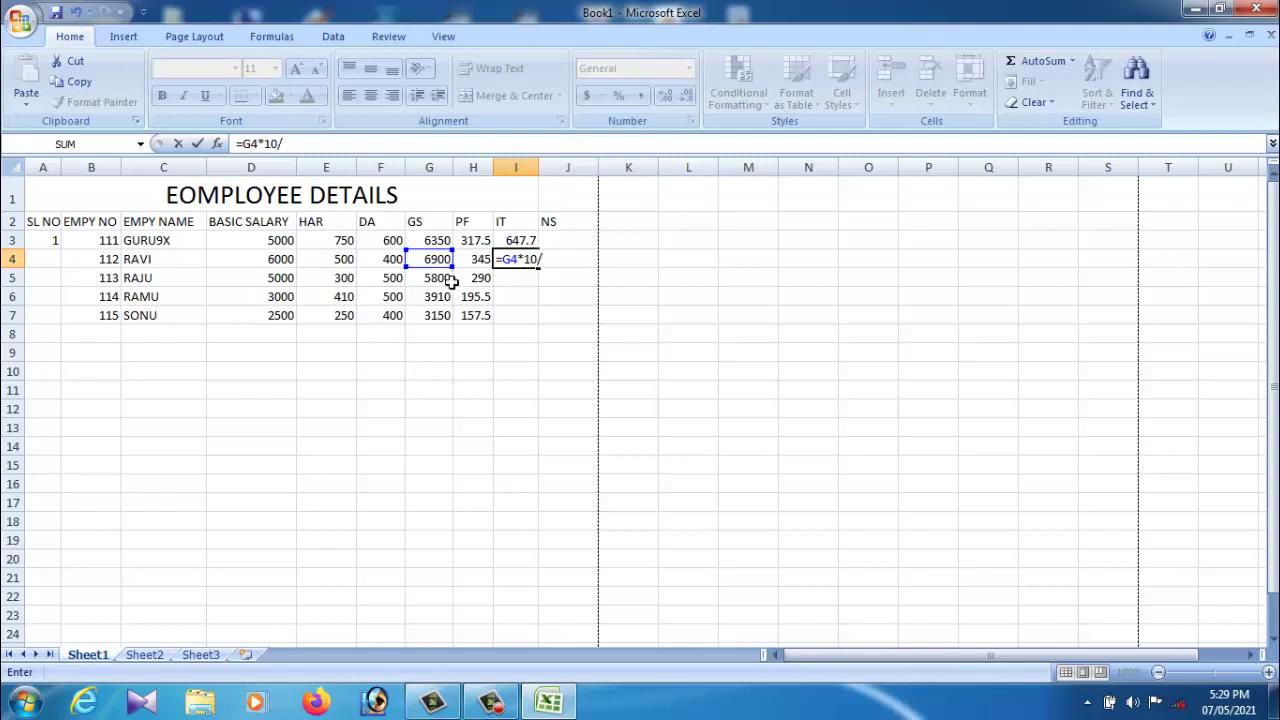
{"action": "type", "text": "100"}
{"action": "key", "text": "Return"}
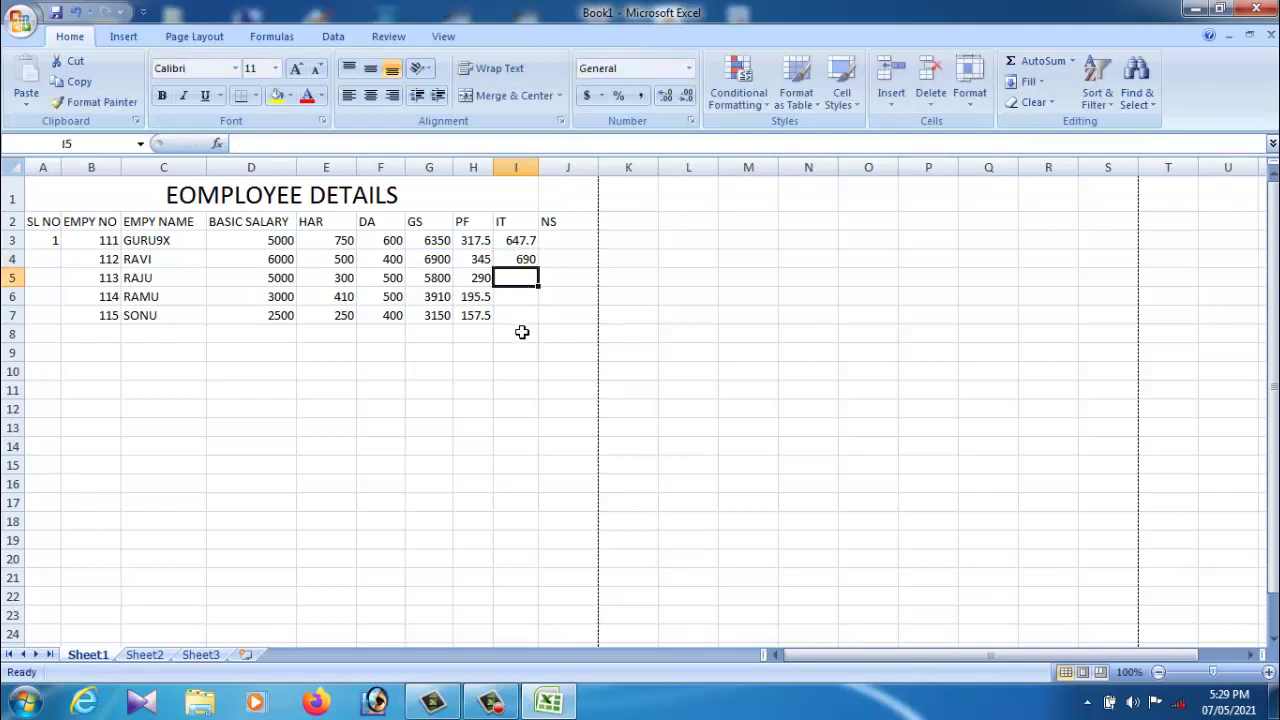
{"action": "left_click", "coordinate": [530, 262]}
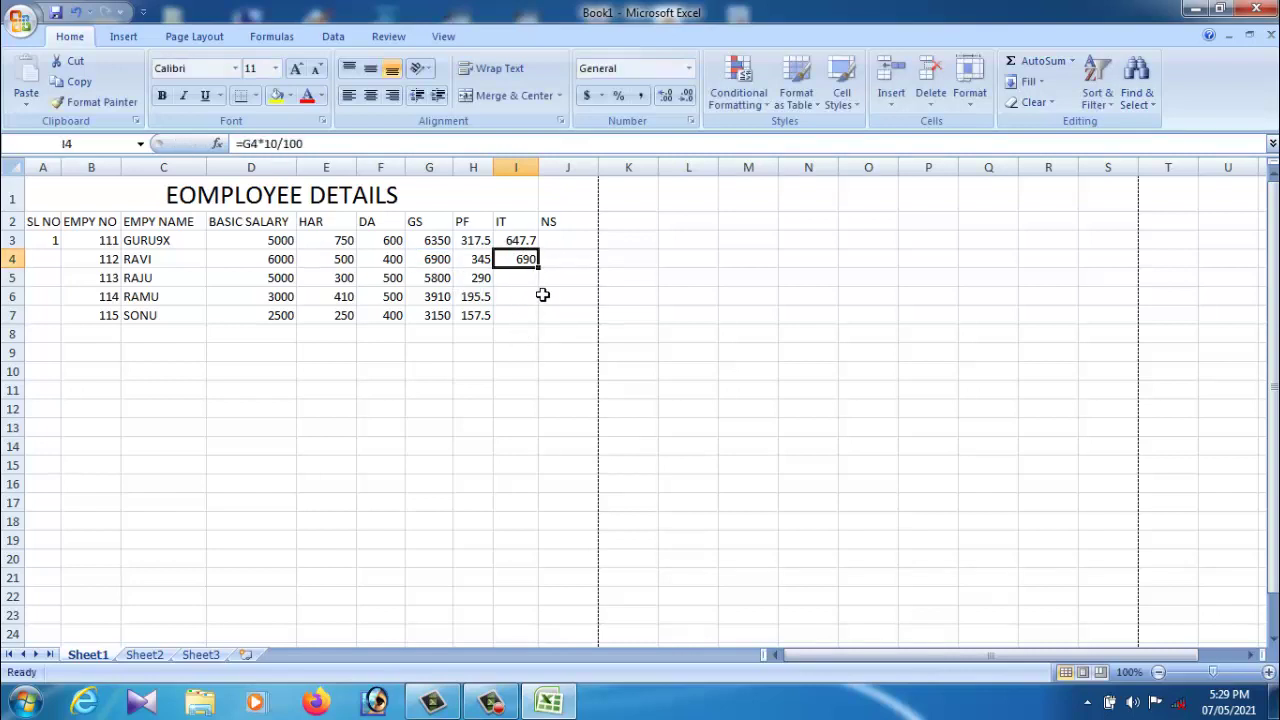
{"action": "left_click_drag", "start_coordinate": [547, 273], "coordinate": [541, 340]}
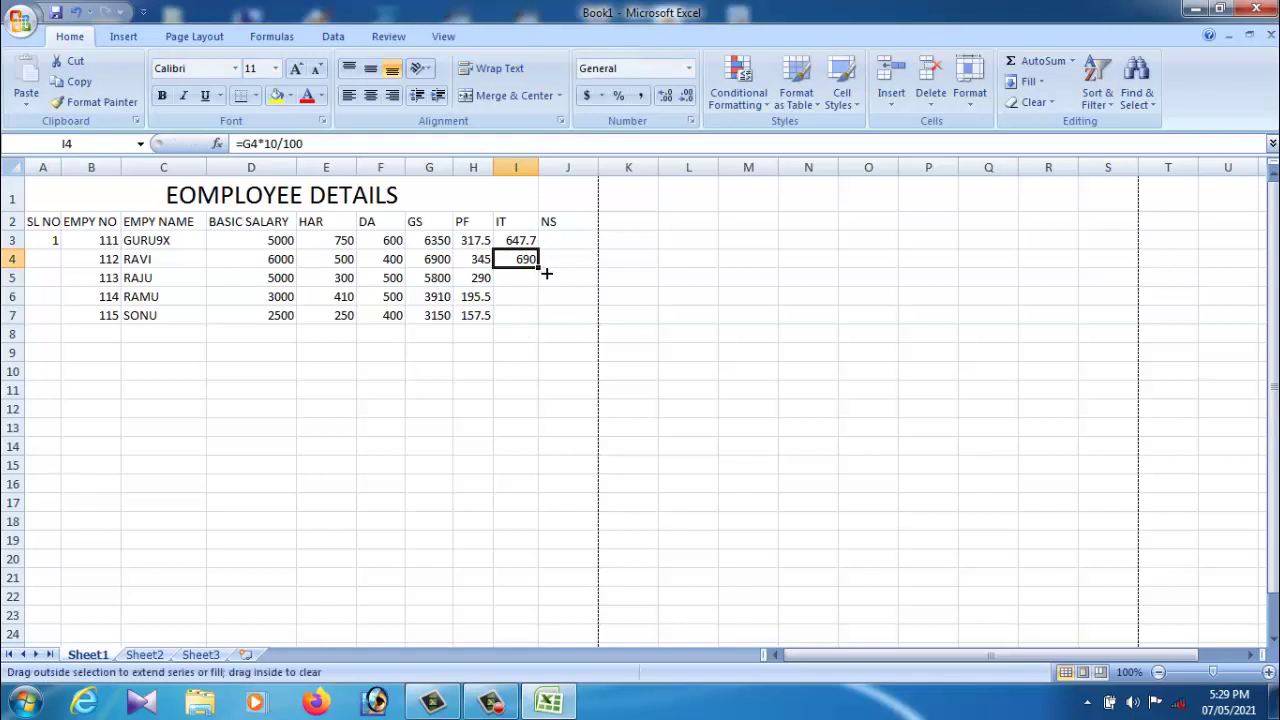
{"action": "left_click", "coordinate": [536, 340]}
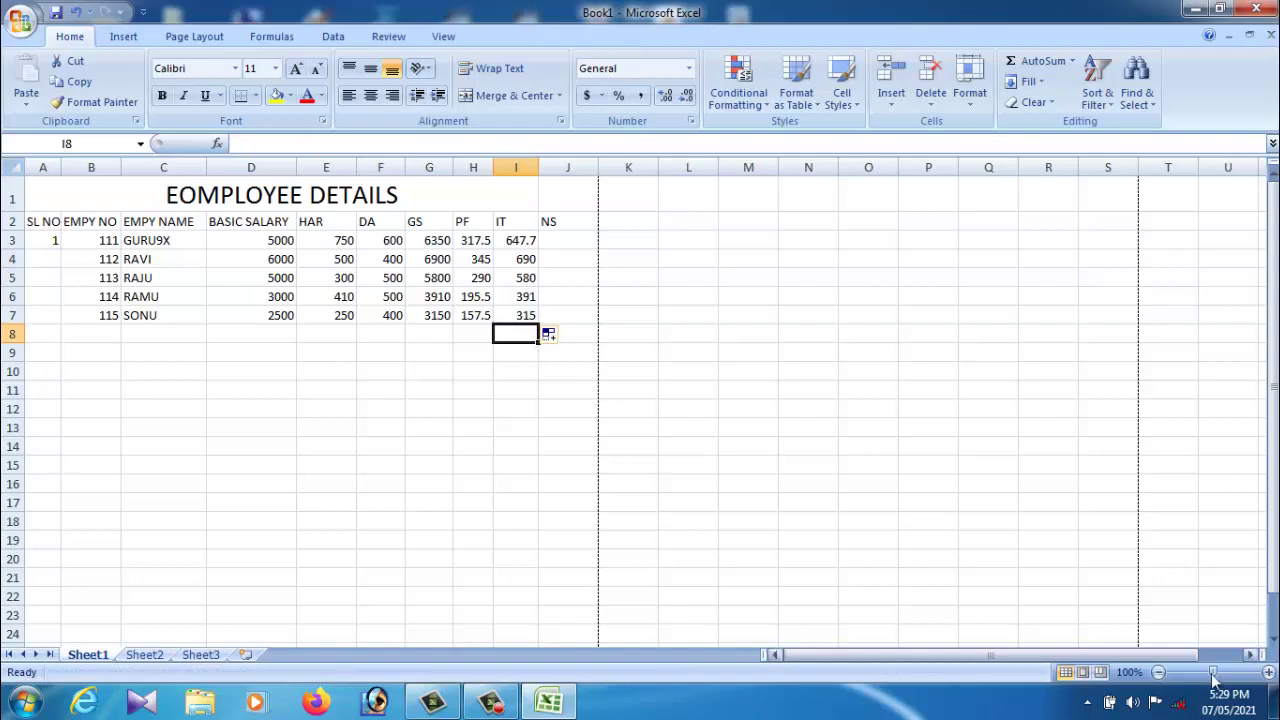
Zoom the sheet to 160% and review the G3, H3 and I3 formulas
{"action": "left_click_drag", "start_coordinate": [1214, 674], "coordinate": [1224, 674]}
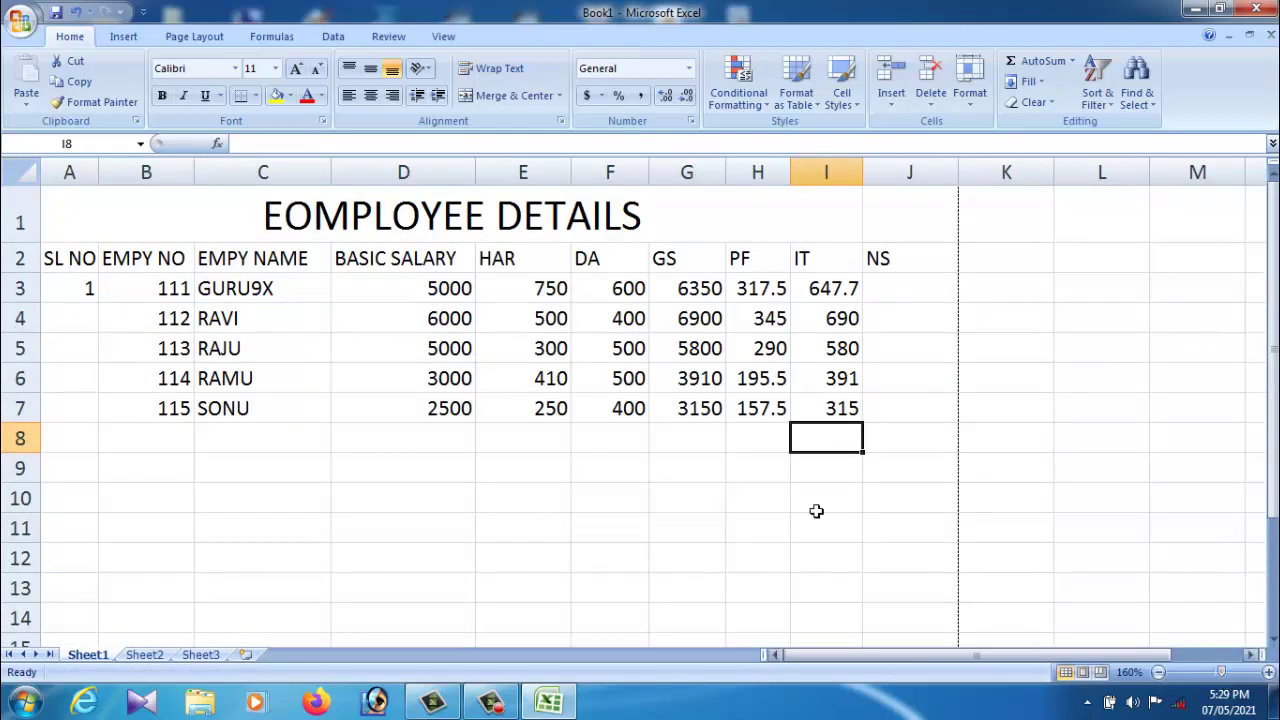
{"action": "left_click", "coordinate": [901, 299]}
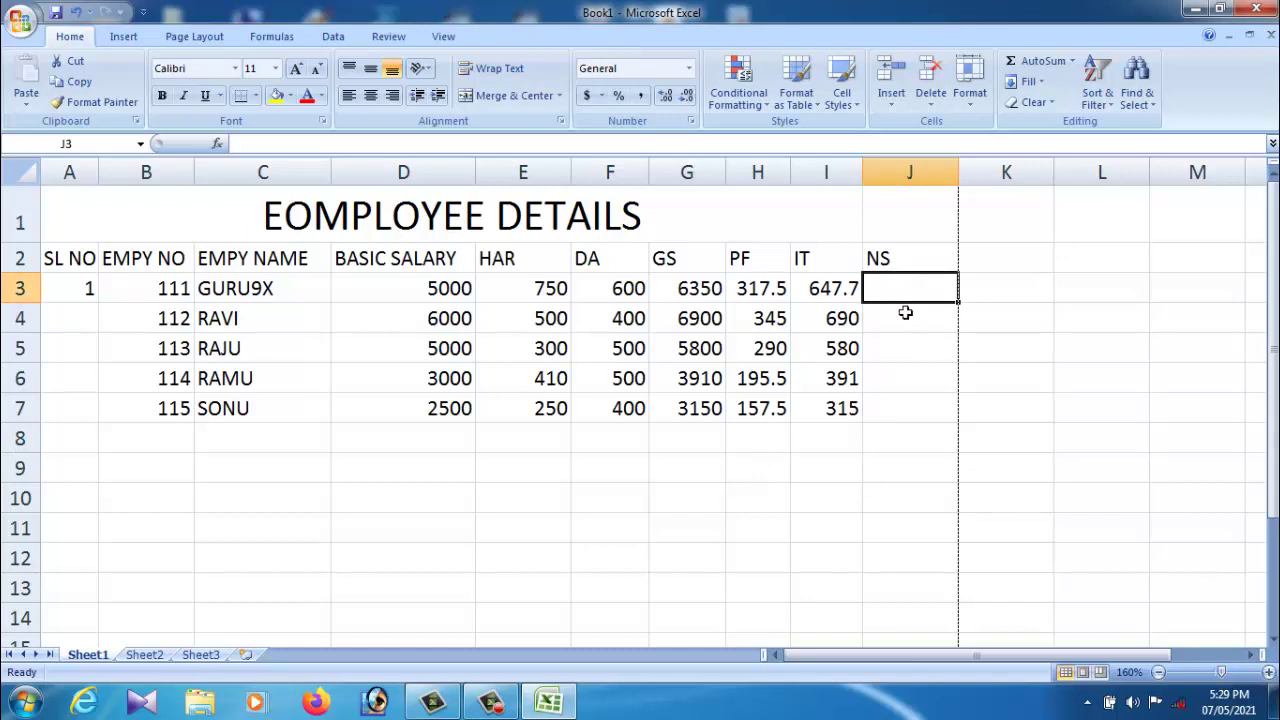
{"action": "left_click", "coordinate": [903, 308]}
{"action": "left_click", "coordinate": [906, 298]}
{"action": "left_click", "coordinate": [702, 300]}
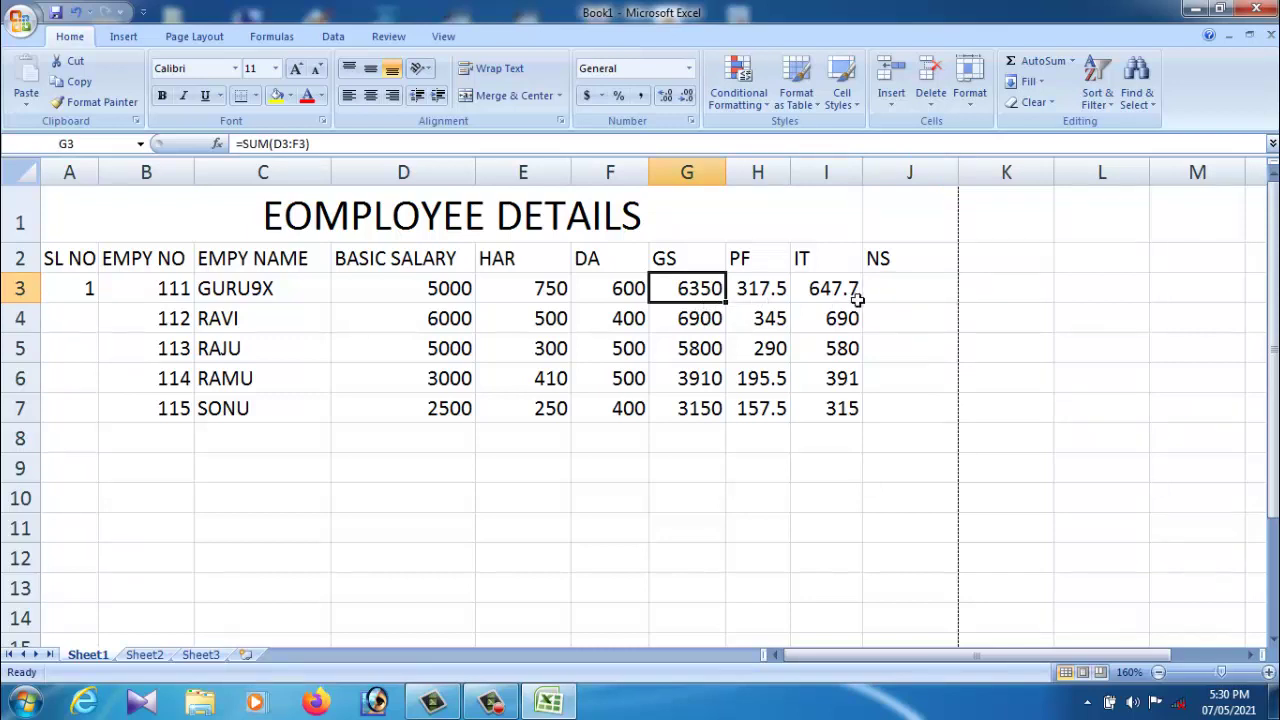
{"action": "left_click", "coordinate": [768, 300]}
{"action": "left_click", "coordinate": [835, 300]}
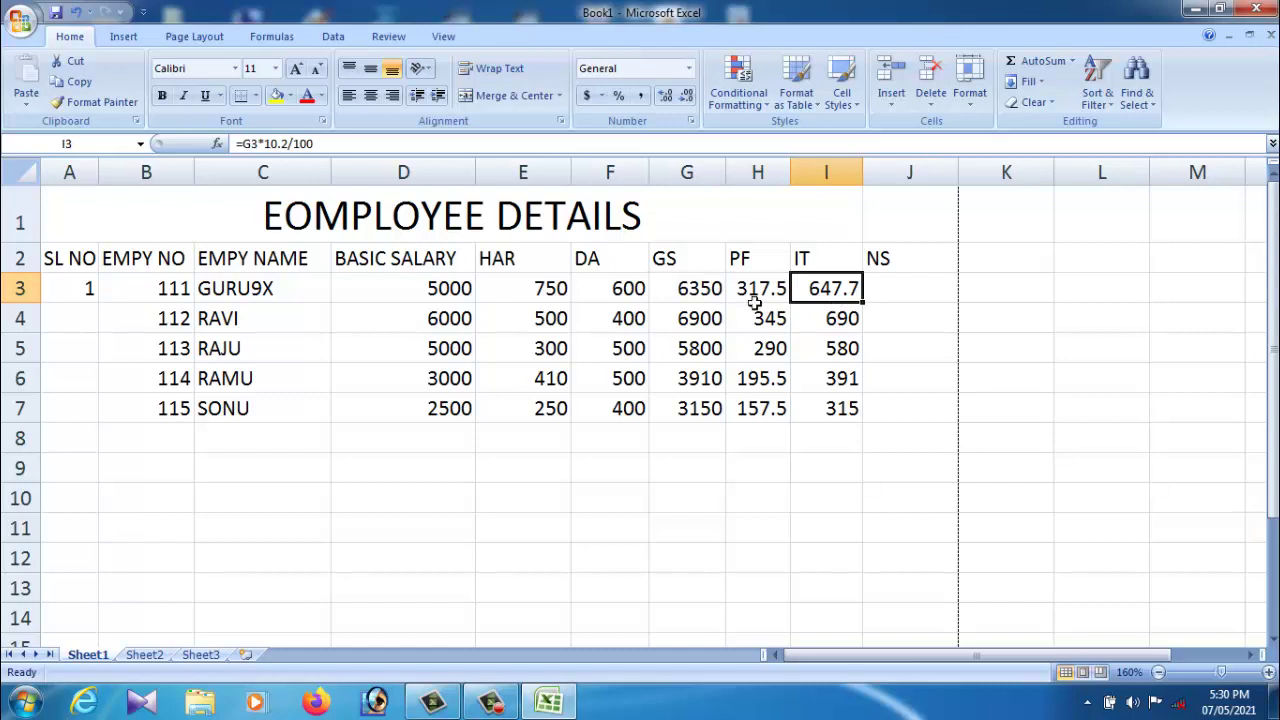
{"action": "left_click", "coordinate": [927, 296]}
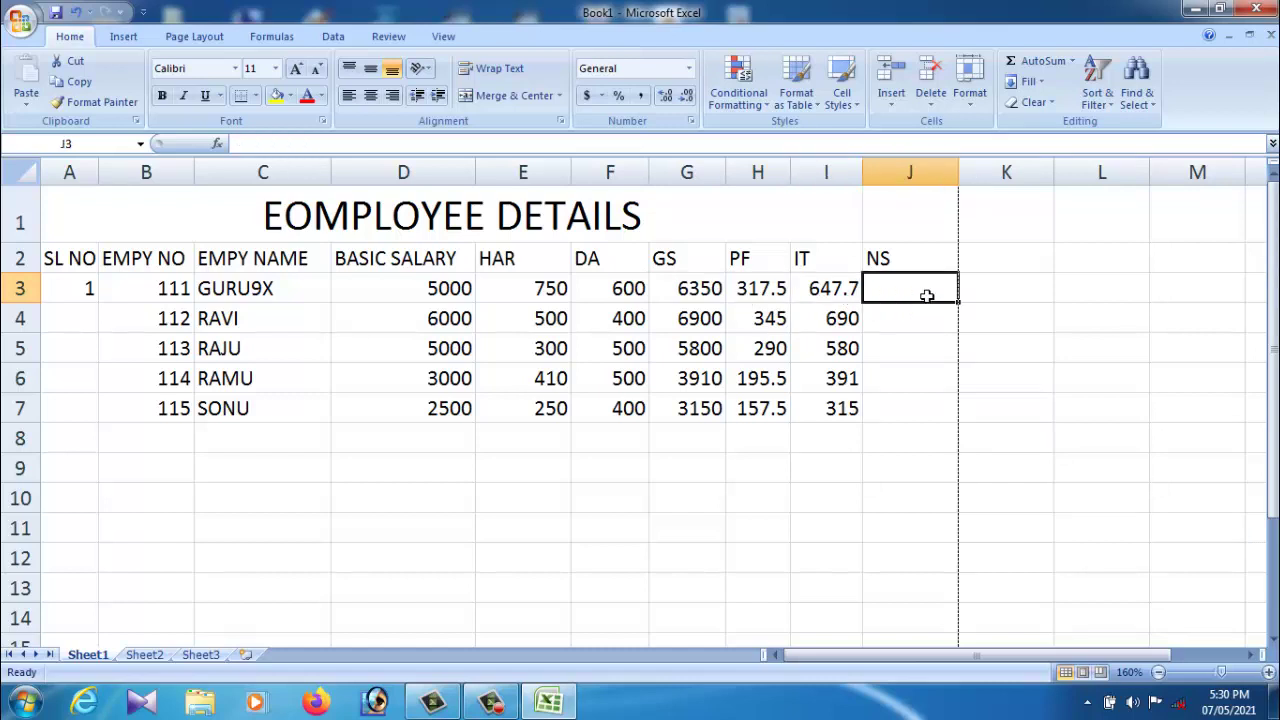
Build a J3 formula subtracting the H3 and I3 deductions from G3, showing 6032.5
{"action": "type", "text": "="}
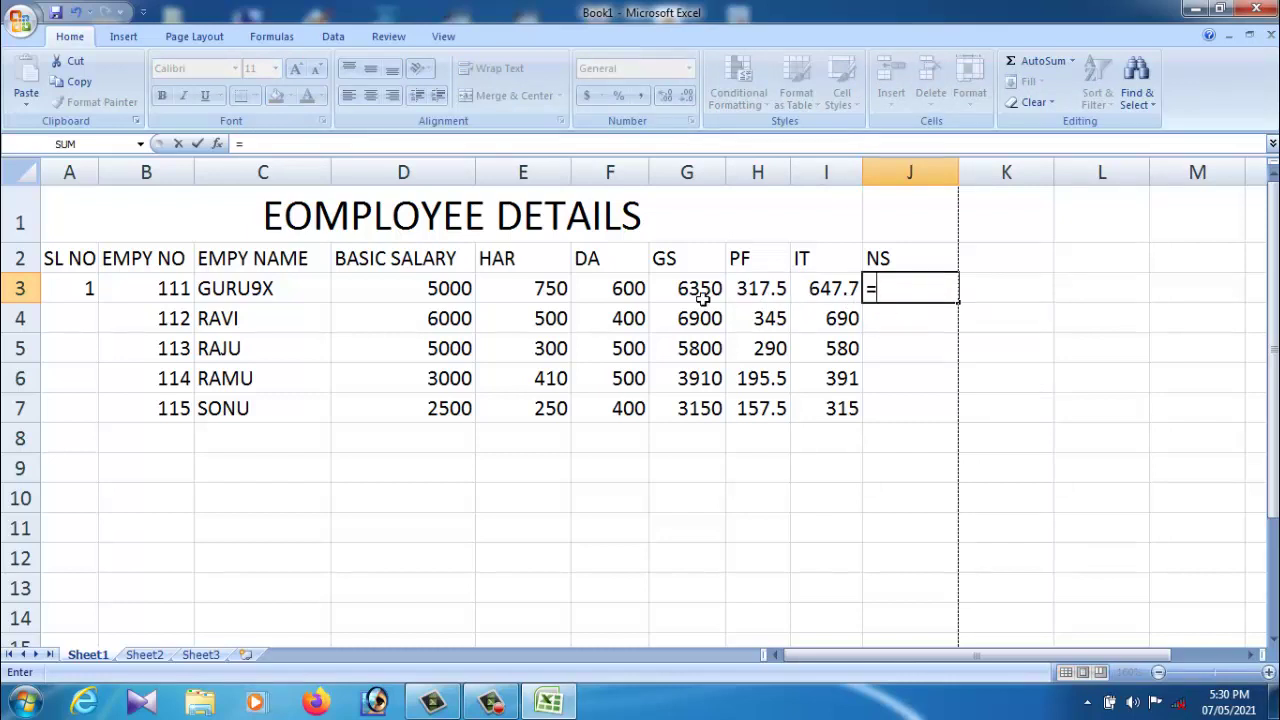
{"action": "left_click", "coordinate": [704, 293]}
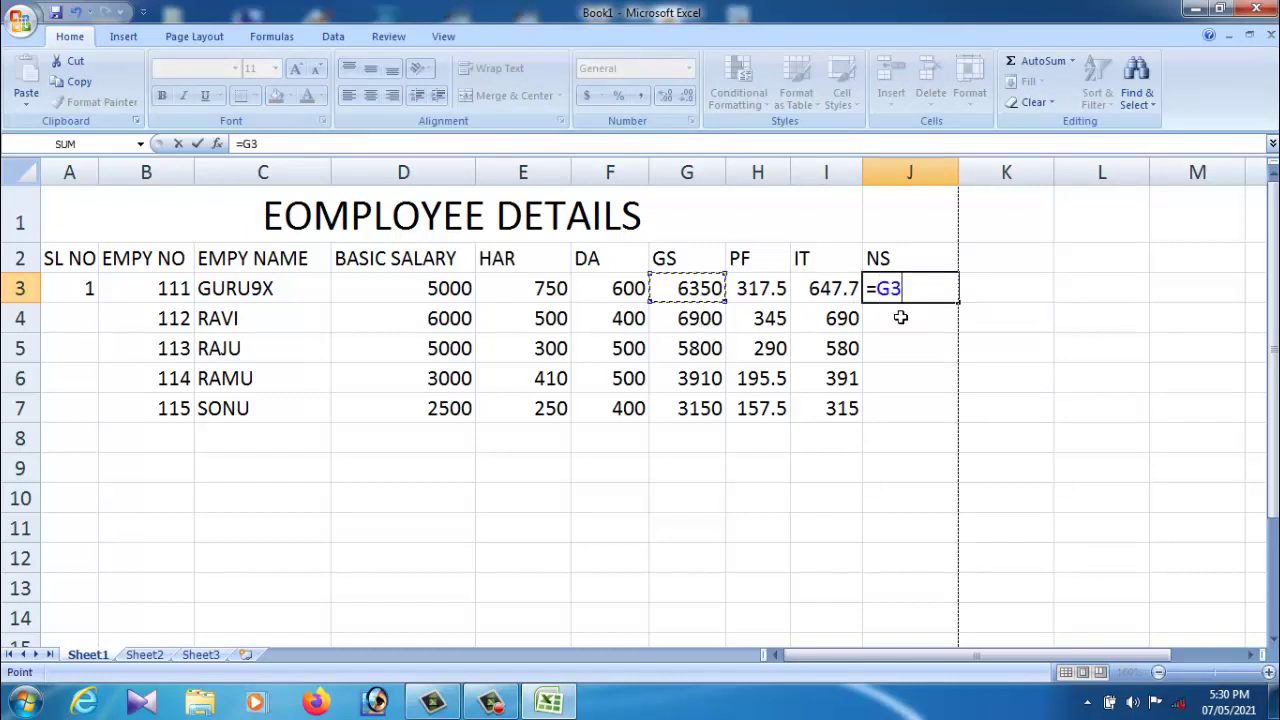
{"action": "type", "text": "-"}
{"action": "left_click", "coordinate": [776, 299]}
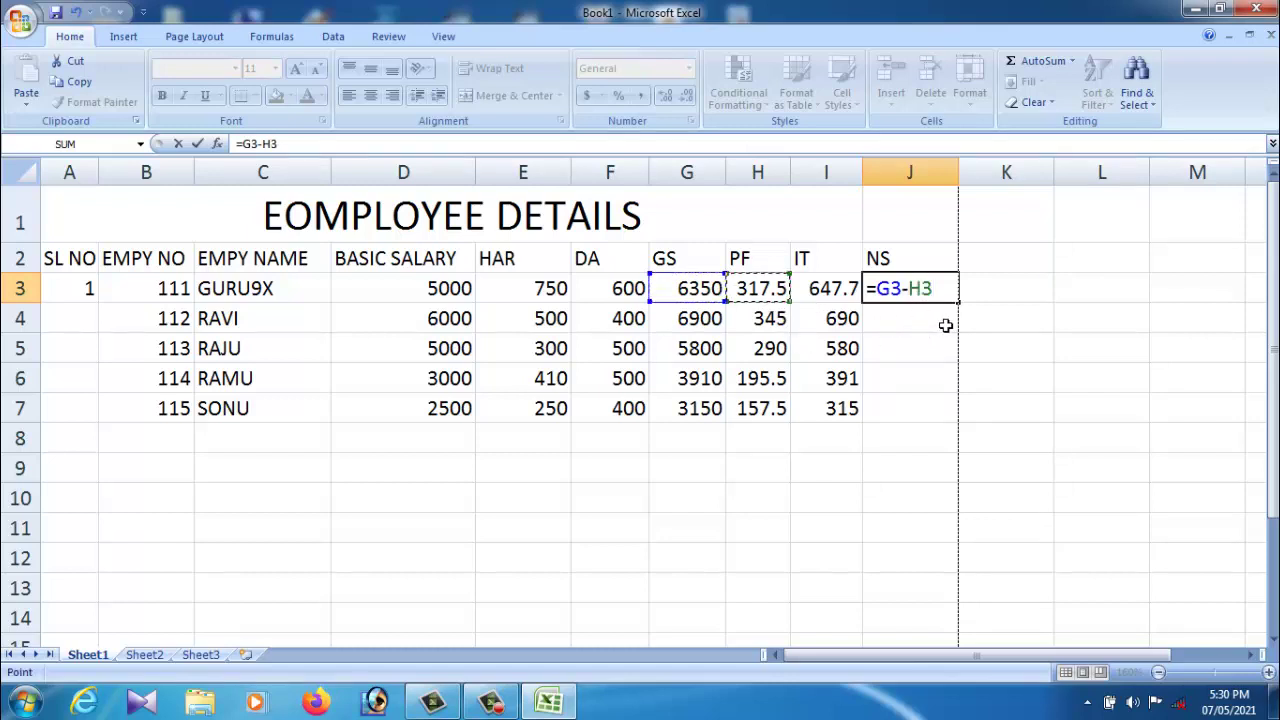
{"action": "type", "text": "-"}
{"action": "left_click", "coordinate": [838, 303]}
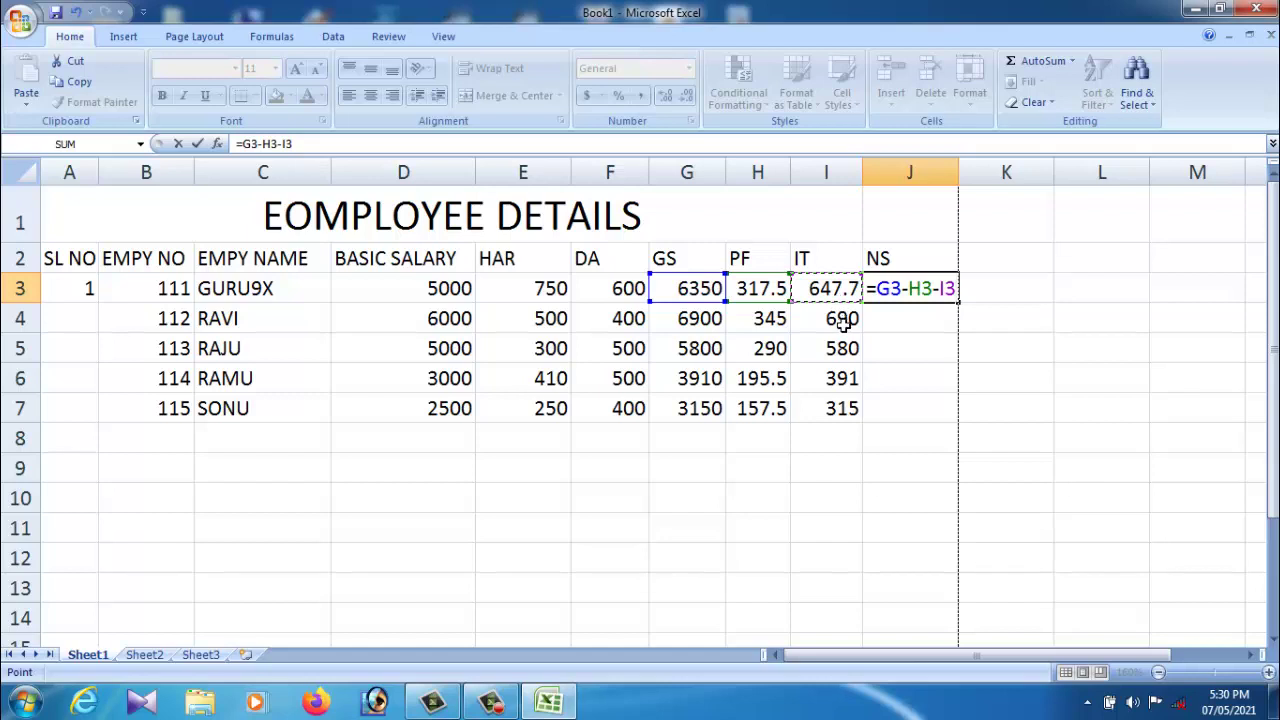
{"action": "left_click", "coordinate": [926, 332]}
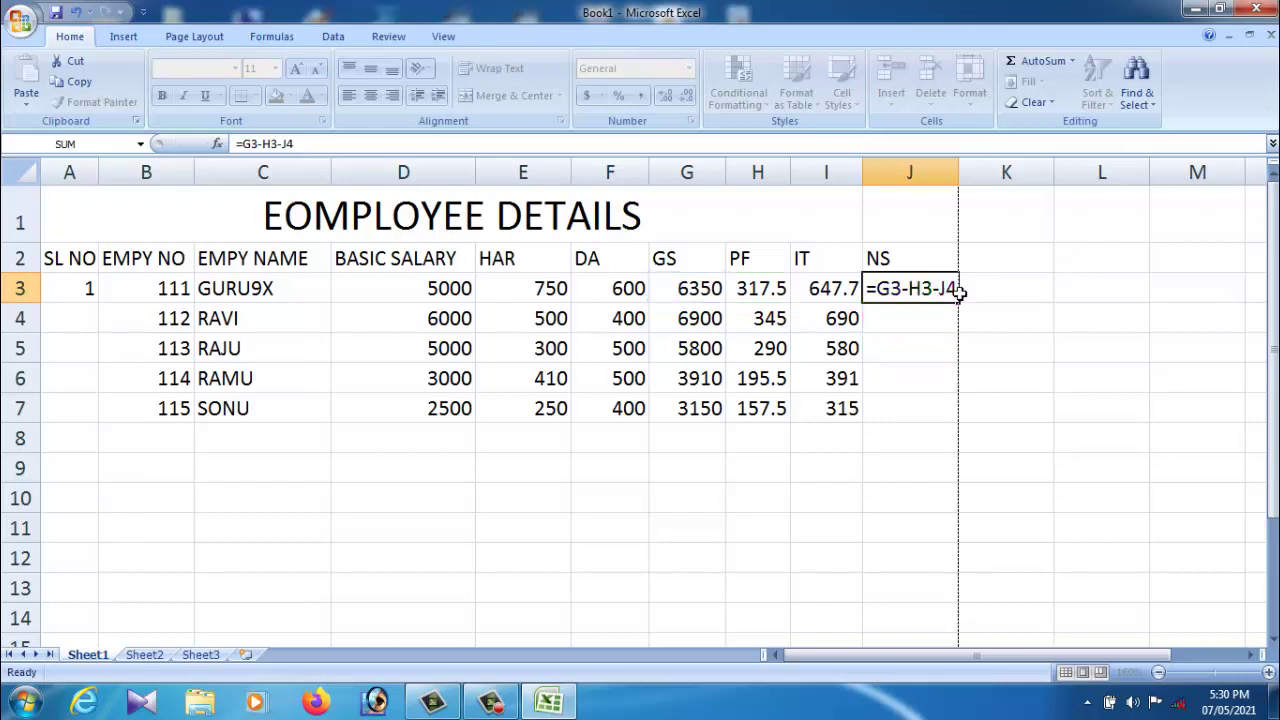
{"action": "key", "text": "Return"}
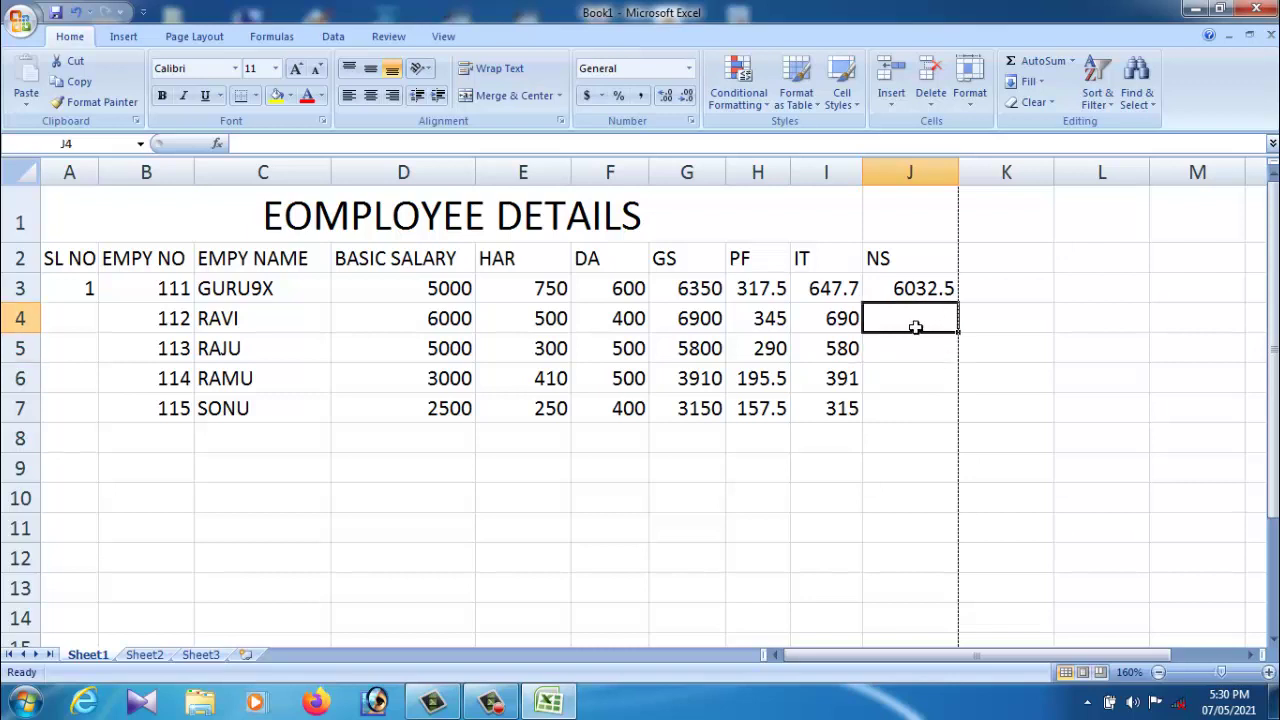
Enter the net salary formula =G4-H4-I4 in J4
{"action": "type", "text": "="}
{"action": "left_click", "coordinate": [705, 322]}
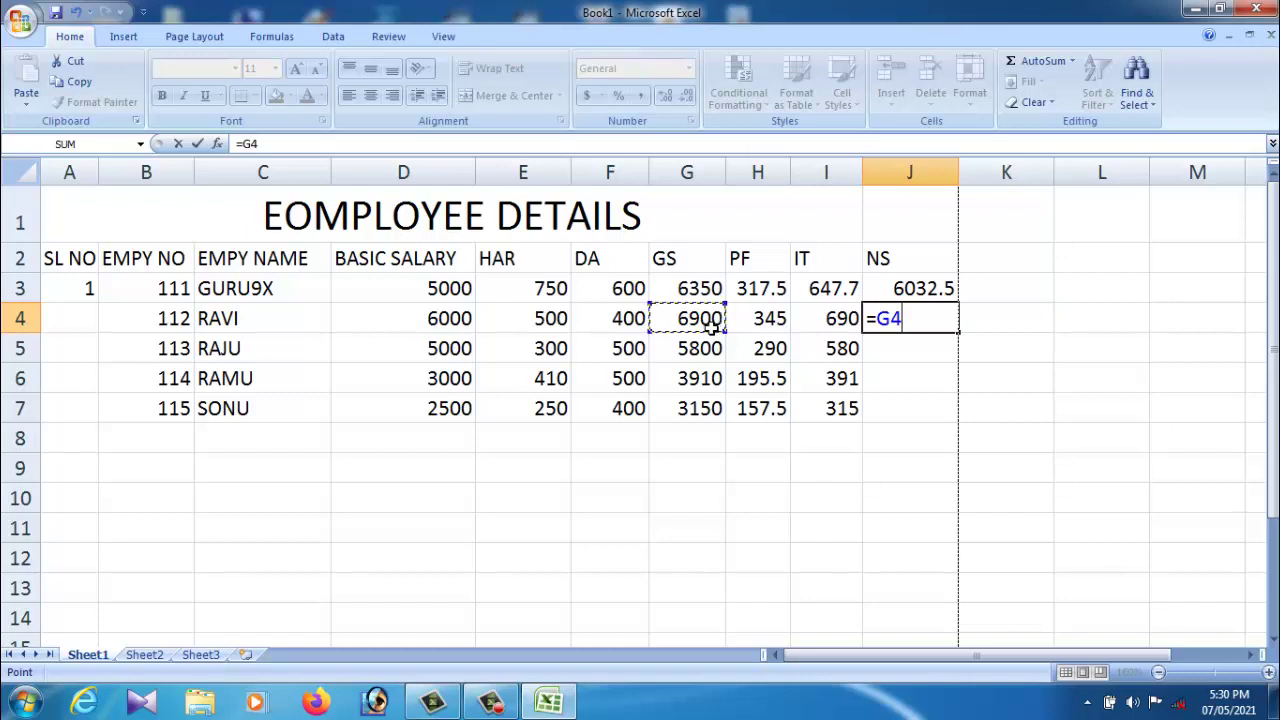
{"action": "type", "text": "-"}
{"action": "left_click", "coordinate": [769, 330]}
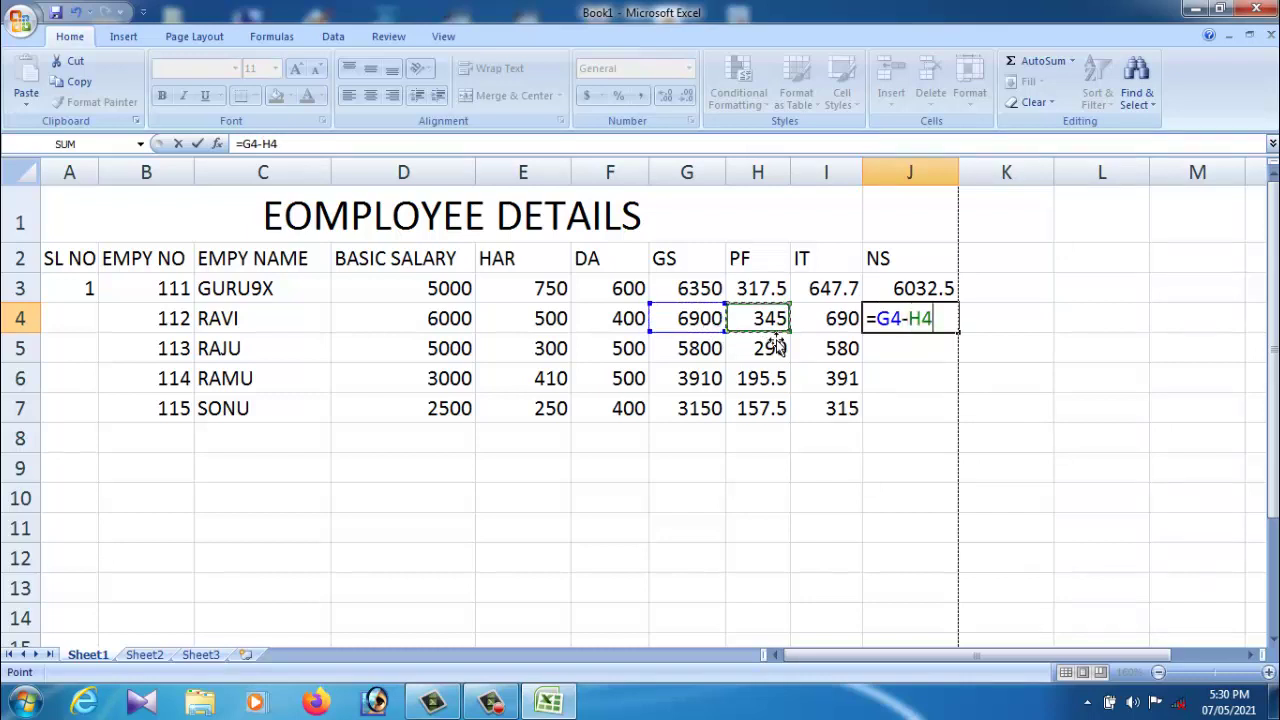
{"action": "type", "text": "-"}
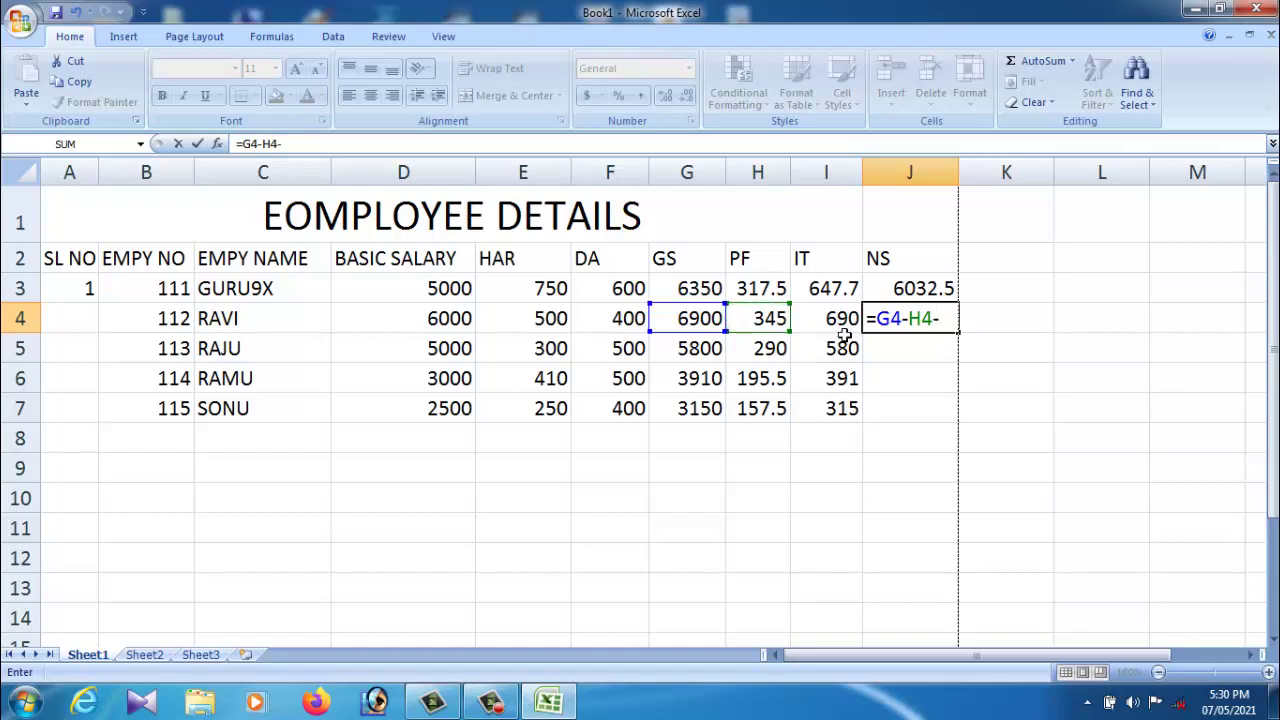
{"action": "left_click", "coordinate": [842, 330]}
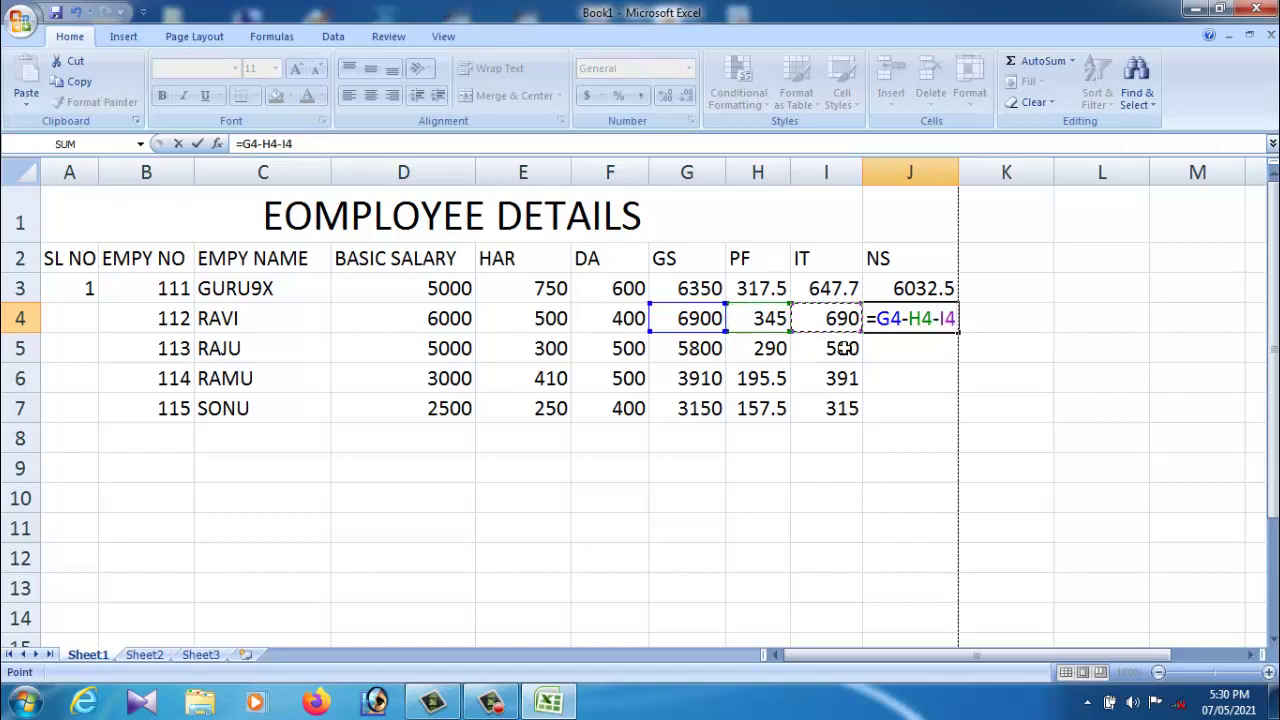
{"action": "key", "text": "Return"}
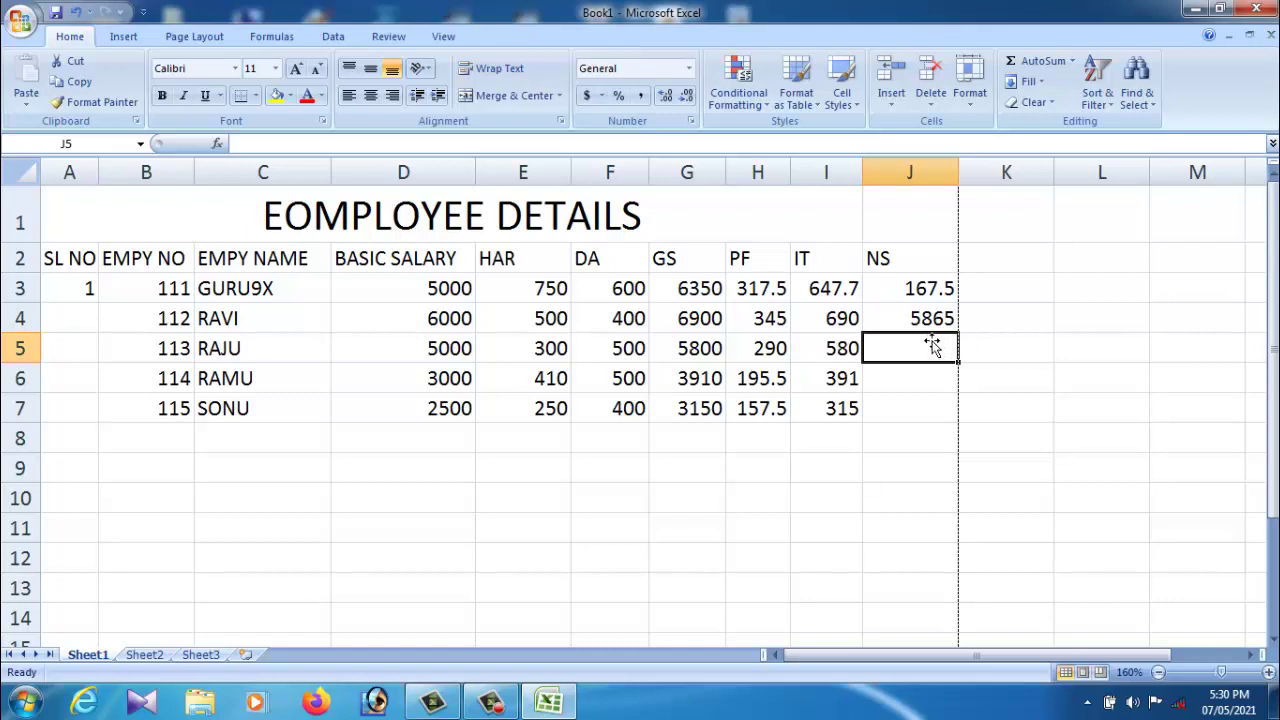
Fill the J4 formula down through J7, giving 5865, 4930, 3323.5 and 2677.5
{"action": "left_click", "coordinate": [931, 328]}
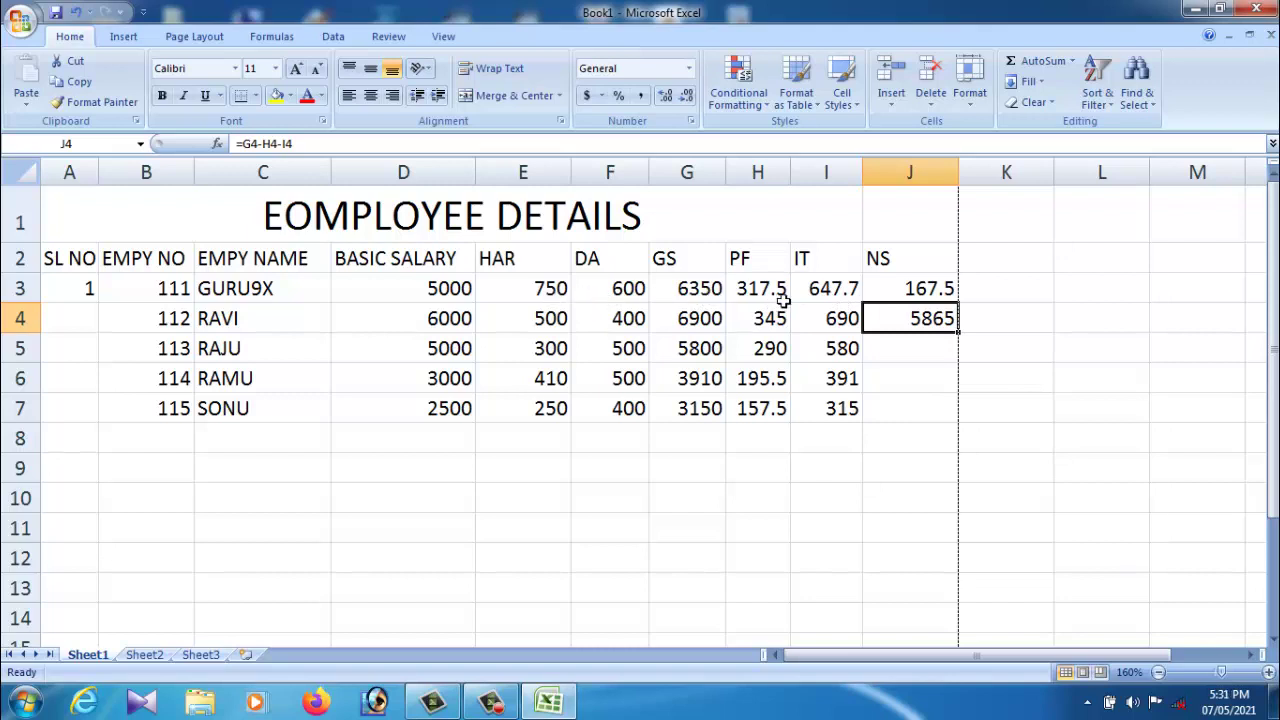
{"action": "left_click", "coordinate": [925, 343]}
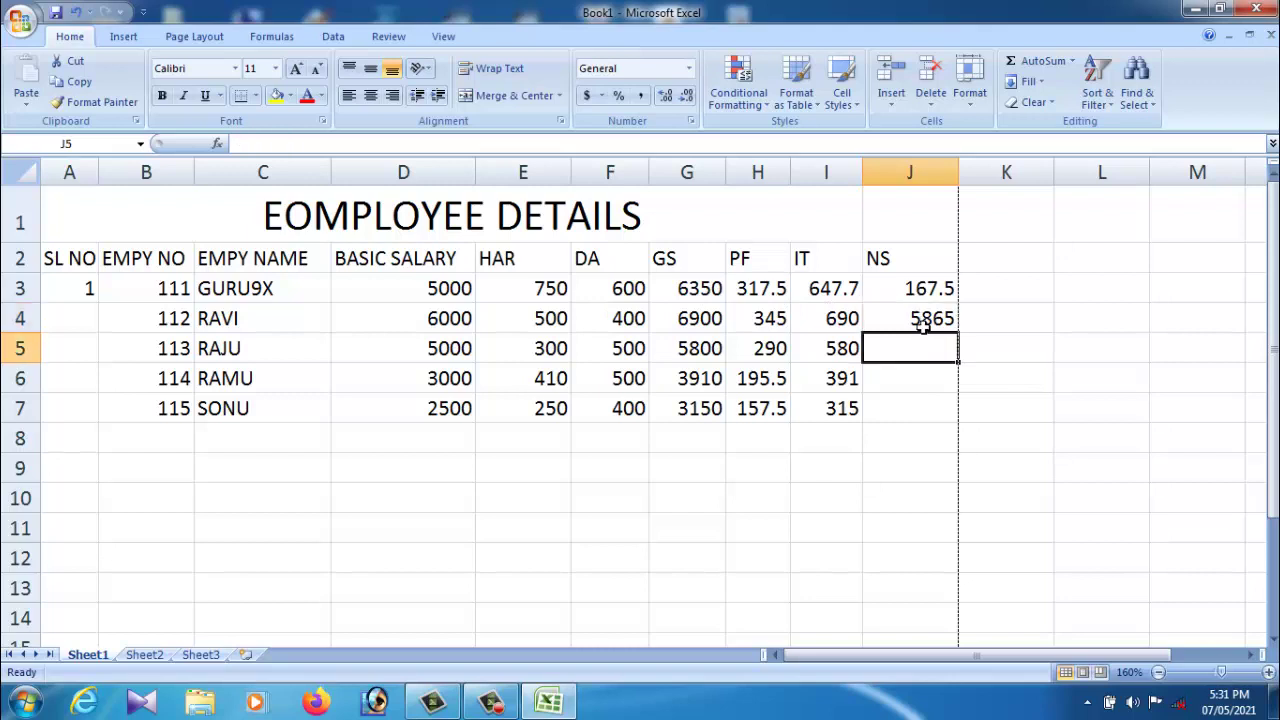
{"action": "key", "text": "Up"}
{"action": "left_click_drag", "start_coordinate": [962, 339], "coordinate": [964, 422]}
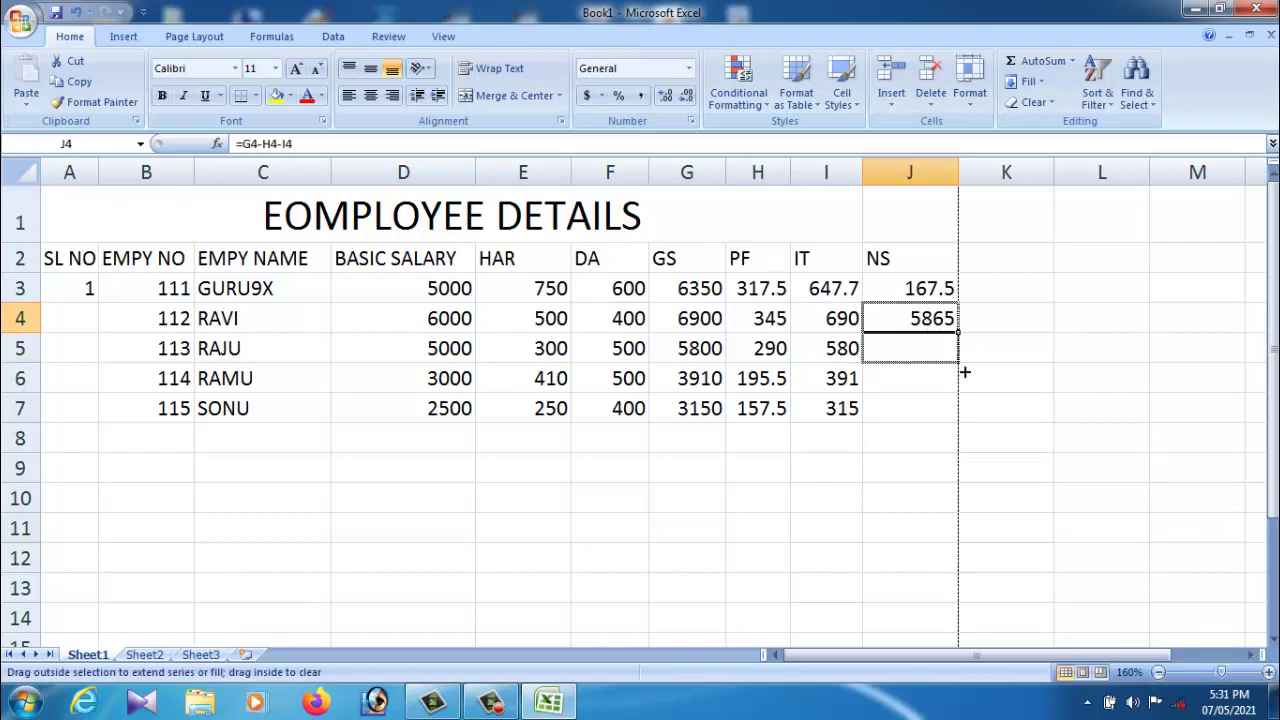
{"action": "left_click", "coordinate": [906, 439]}
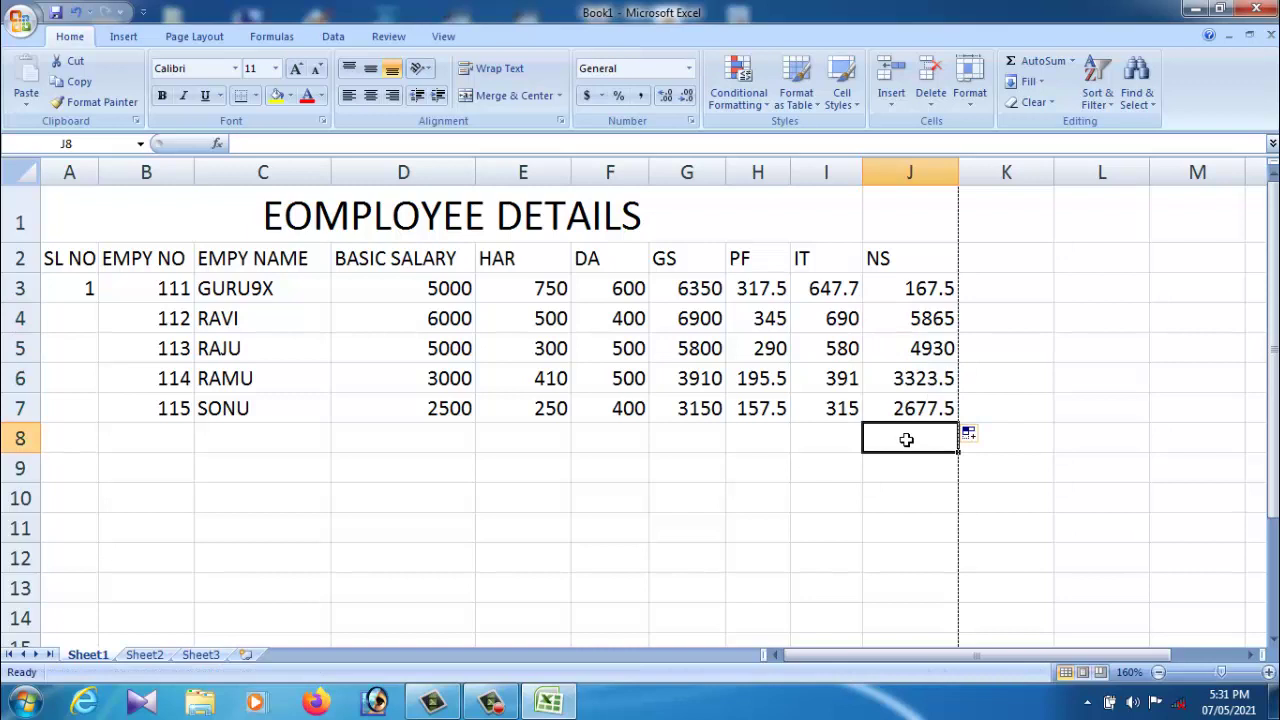
{"action": "left_click", "coordinate": [593, 533]}
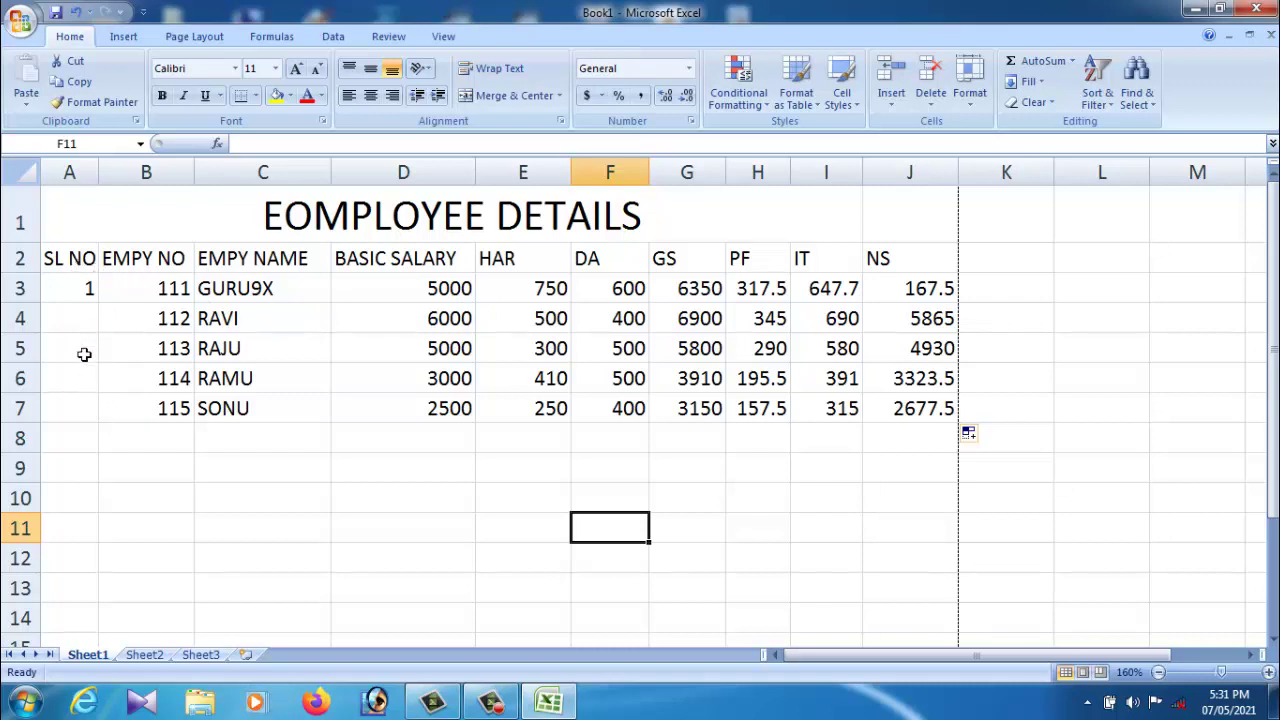
Apply All Borders to every cell of the employee table A1:J7
{"action": "left_click_drag", "start_coordinate": [53, 223], "coordinate": [907, 423]}
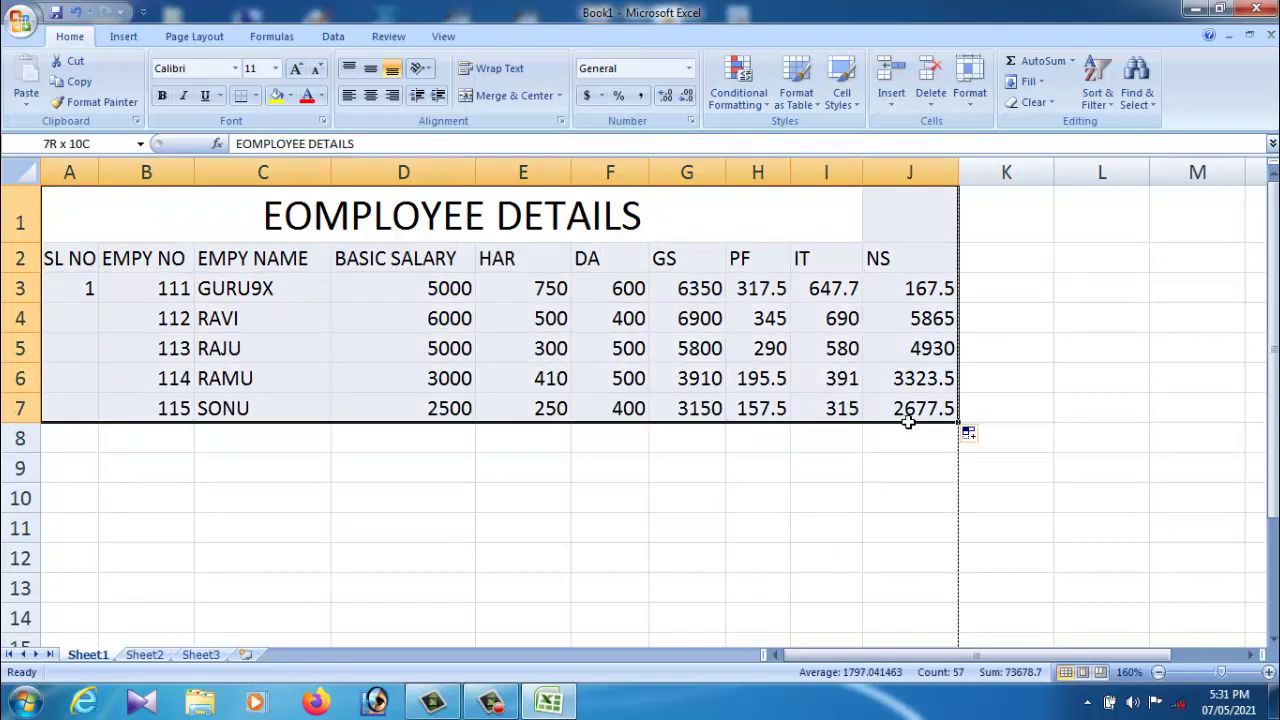
{"action": "left_click", "coordinate": [256, 97]}
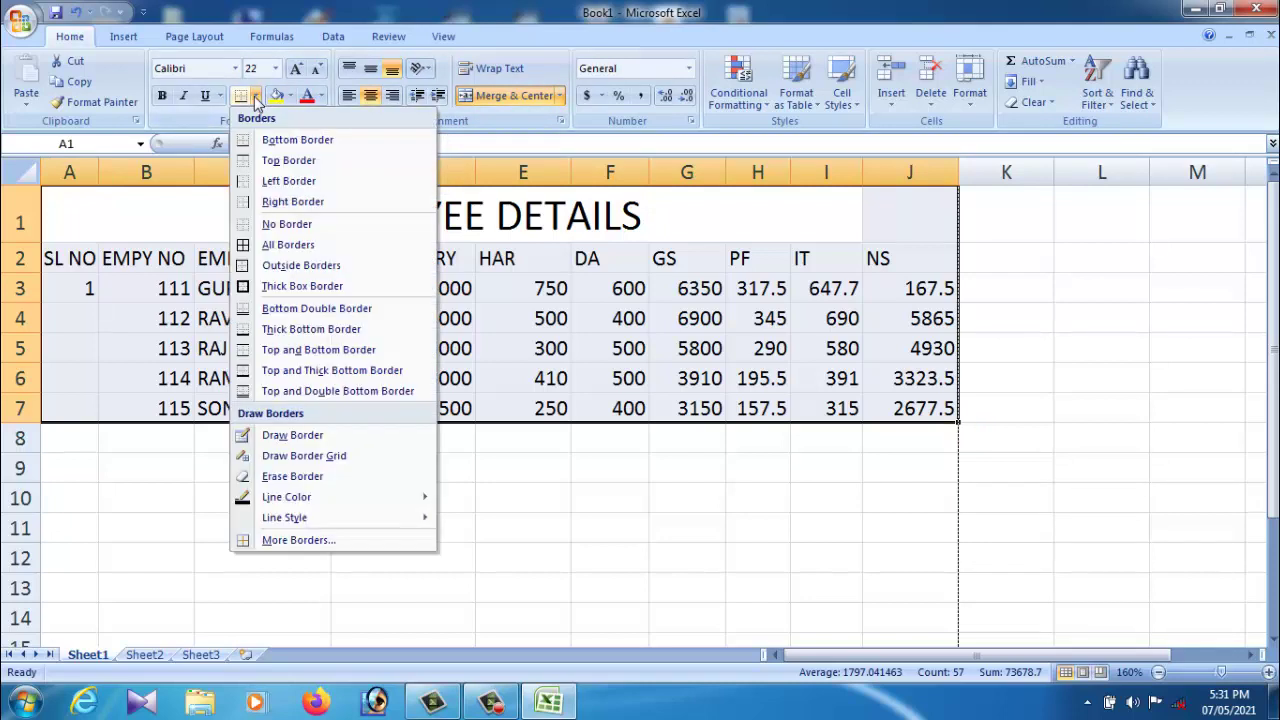
{"action": "left_click", "coordinate": [284, 250]}
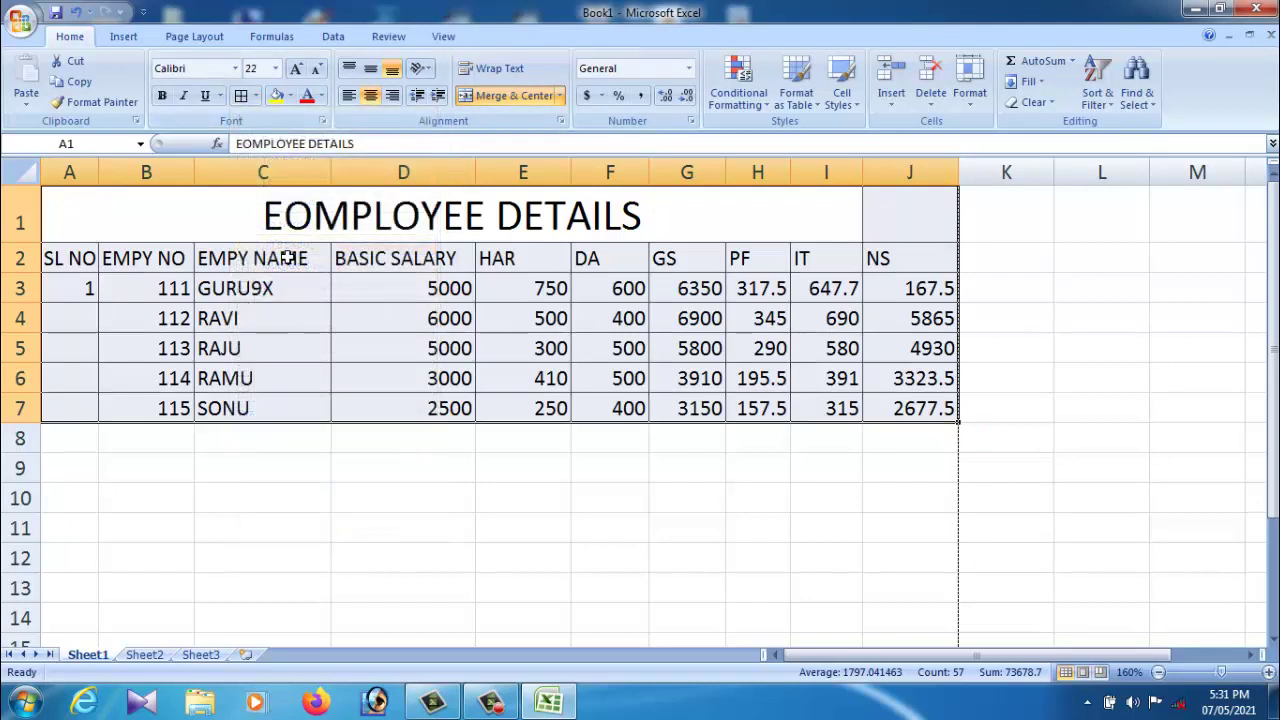
{"action": "left_click", "coordinate": [472, 479]}
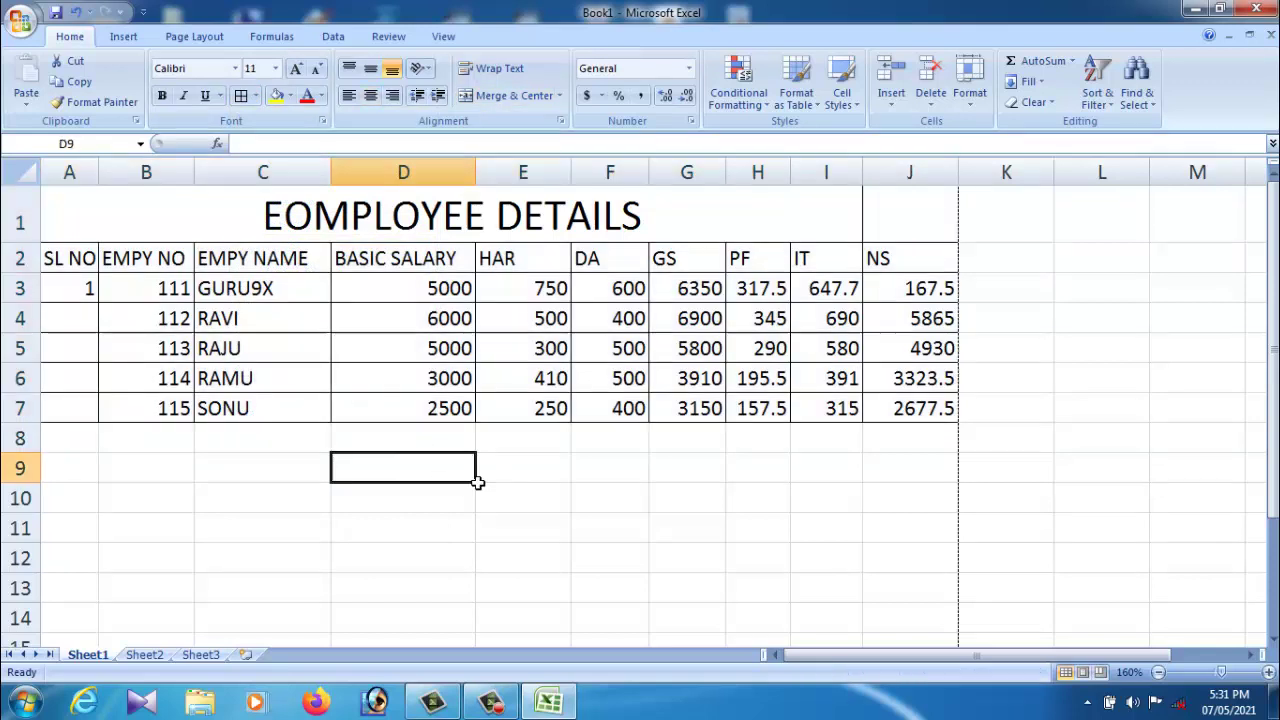
{"action": "left_click", "coordinate": [763, 511]}
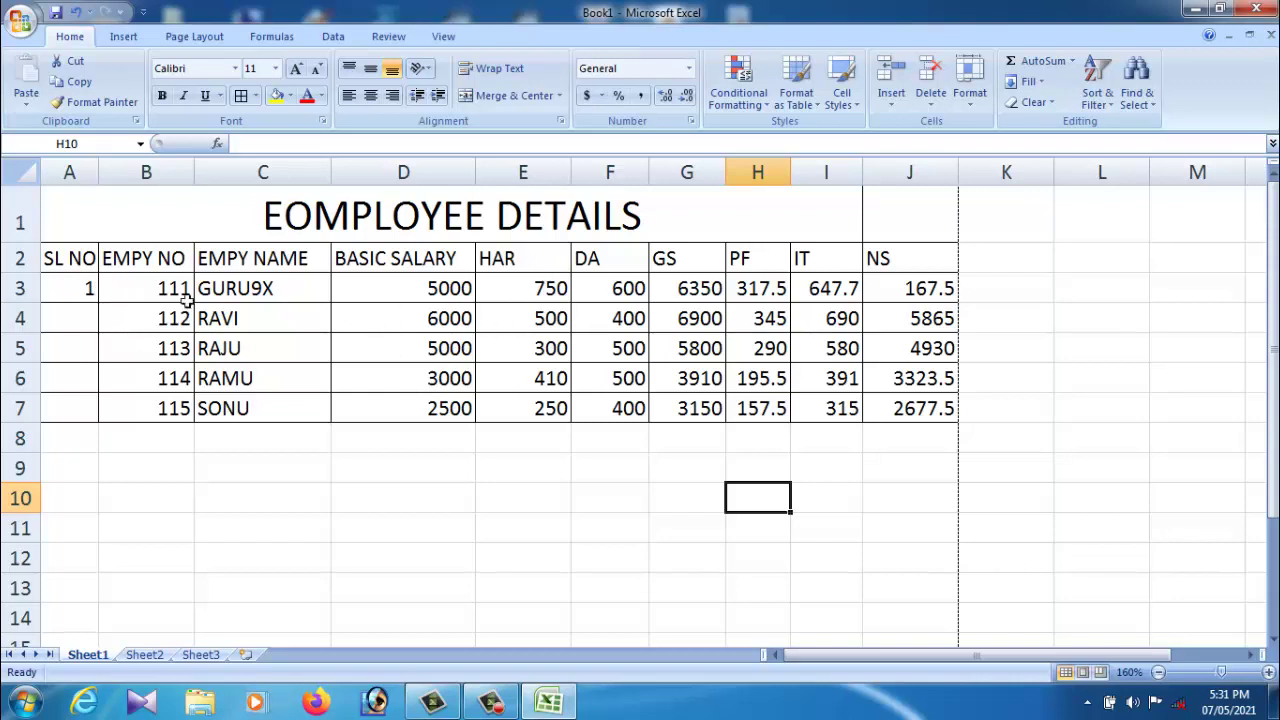
Left-align the table cells from the header row down
{"action": "mouse_move", "coordinate": [68, 262]}
{"action": "left_mouse_down"}
{"action": "mouse_move", "coordinate": [95, 298]}
{"action": "mouse_move", "coordinate": [898, 433]}
{"action": "left_mouse_up"}
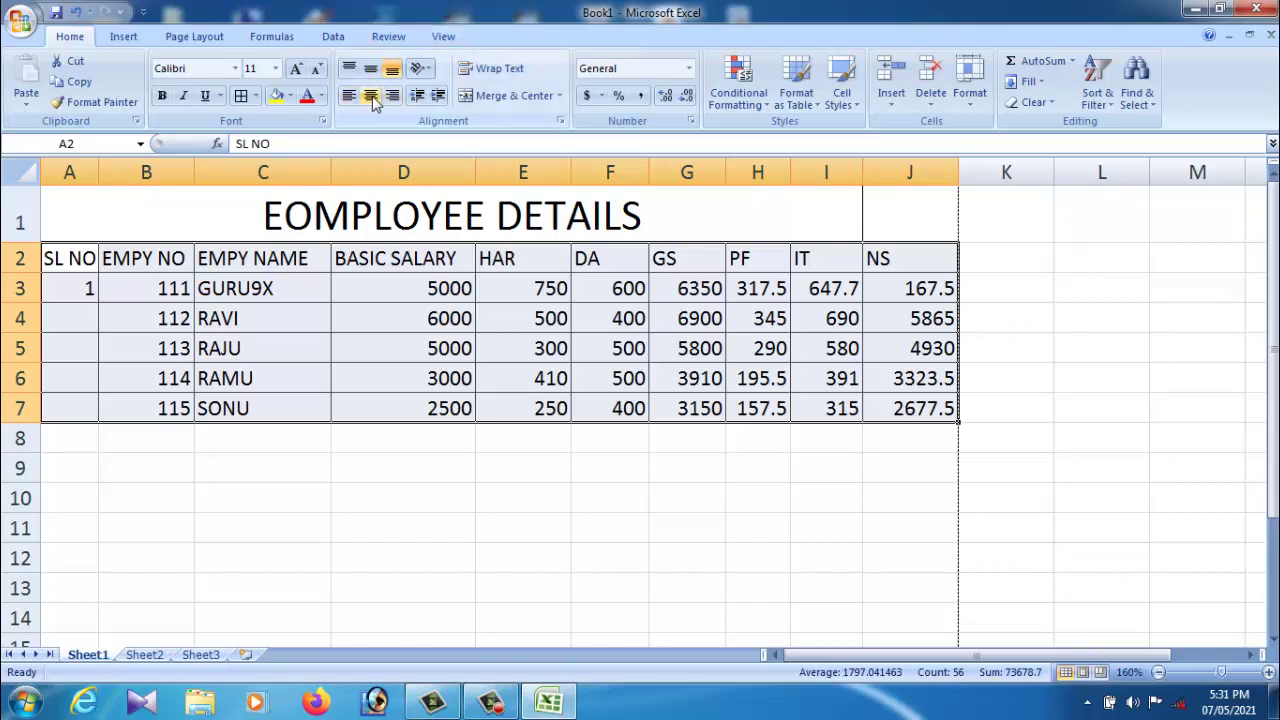
{"action": "left_click", "coordinate": [349, 97]}
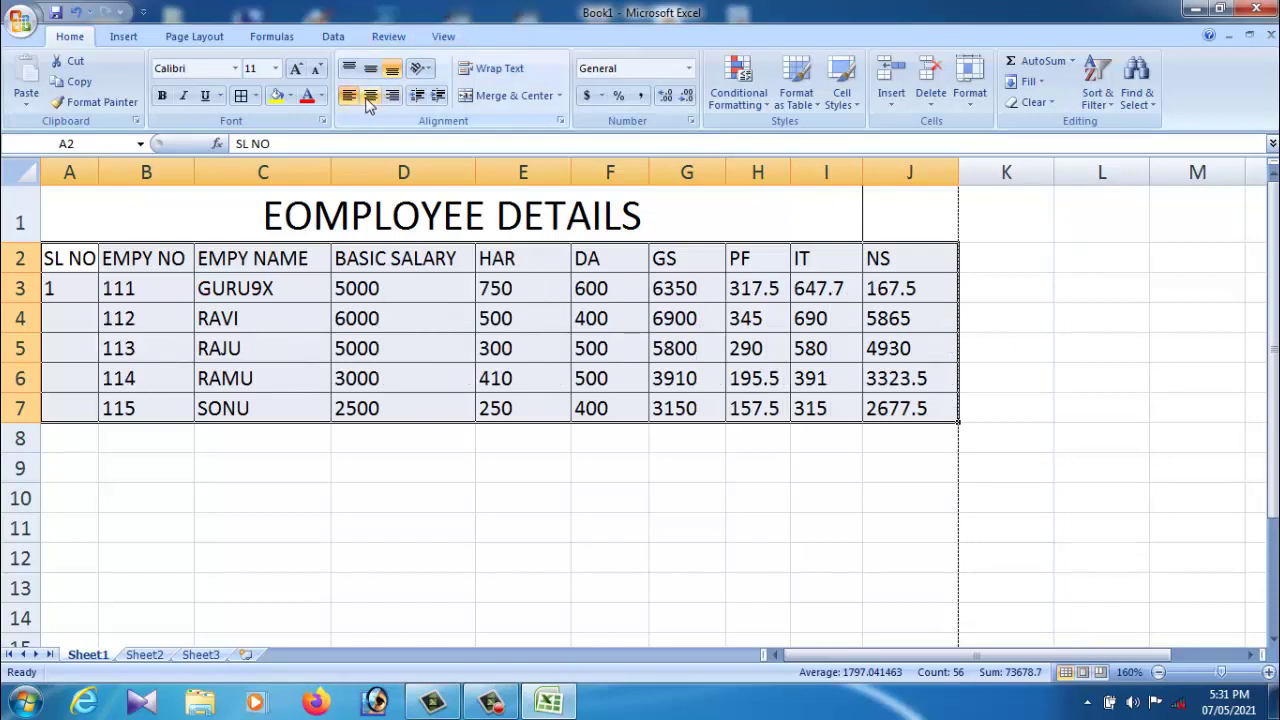
{"action": "left_click", "coordinate": [370, 97]}
{"action": "left_click", "coordinate": [392, 97]}
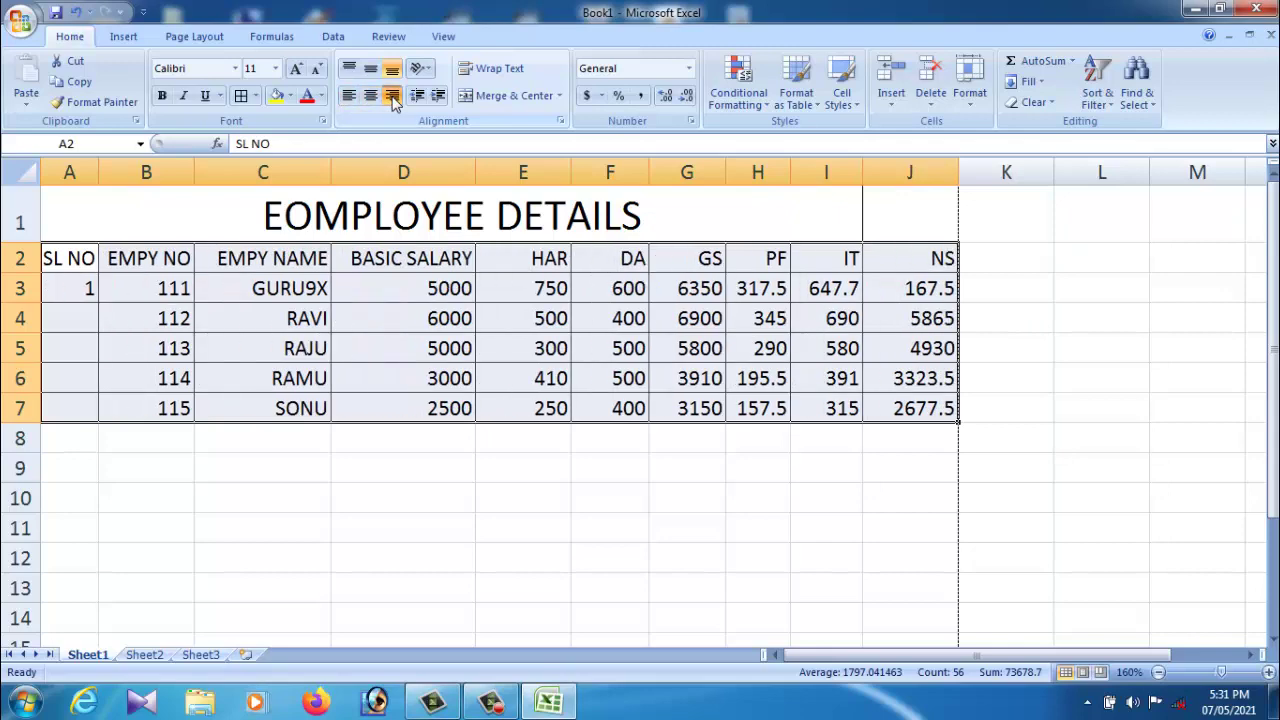
{"action": "left_click", "coordinate": [370, 97]}
{"action": "left_click", "coordinate": [349, 97]}
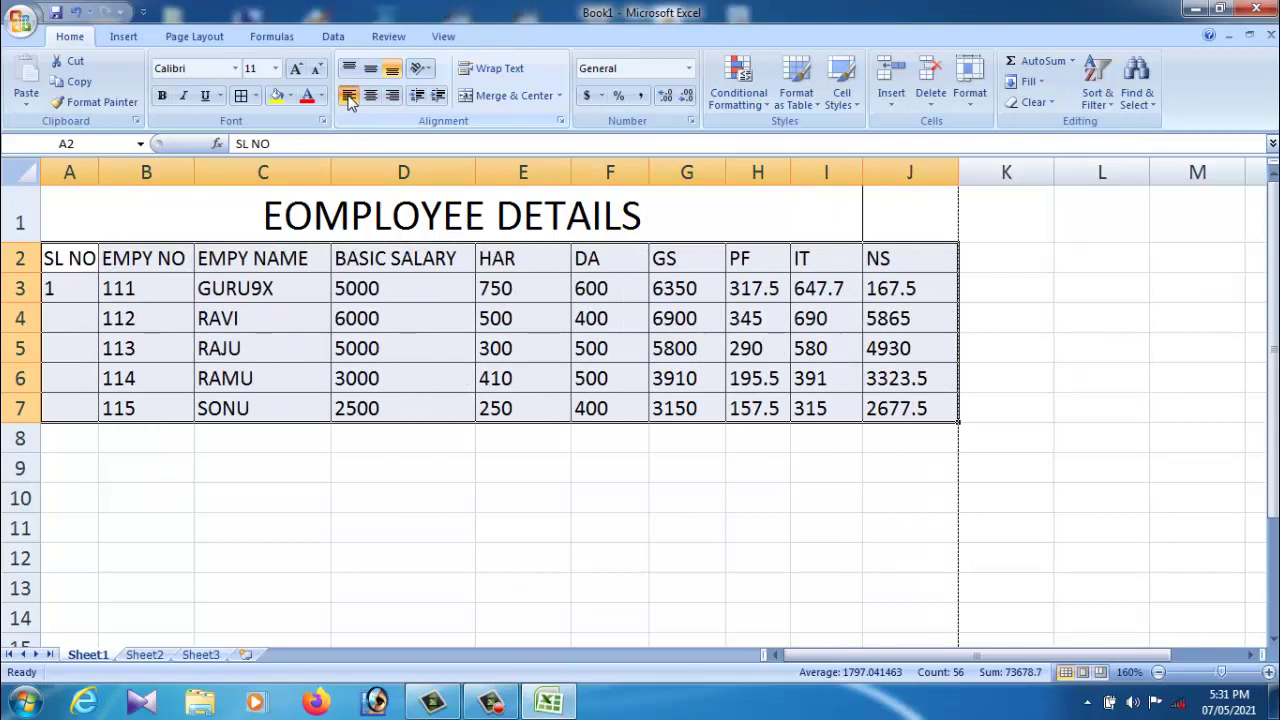
{"action": "left_click", "coordinate": [388, 312]}
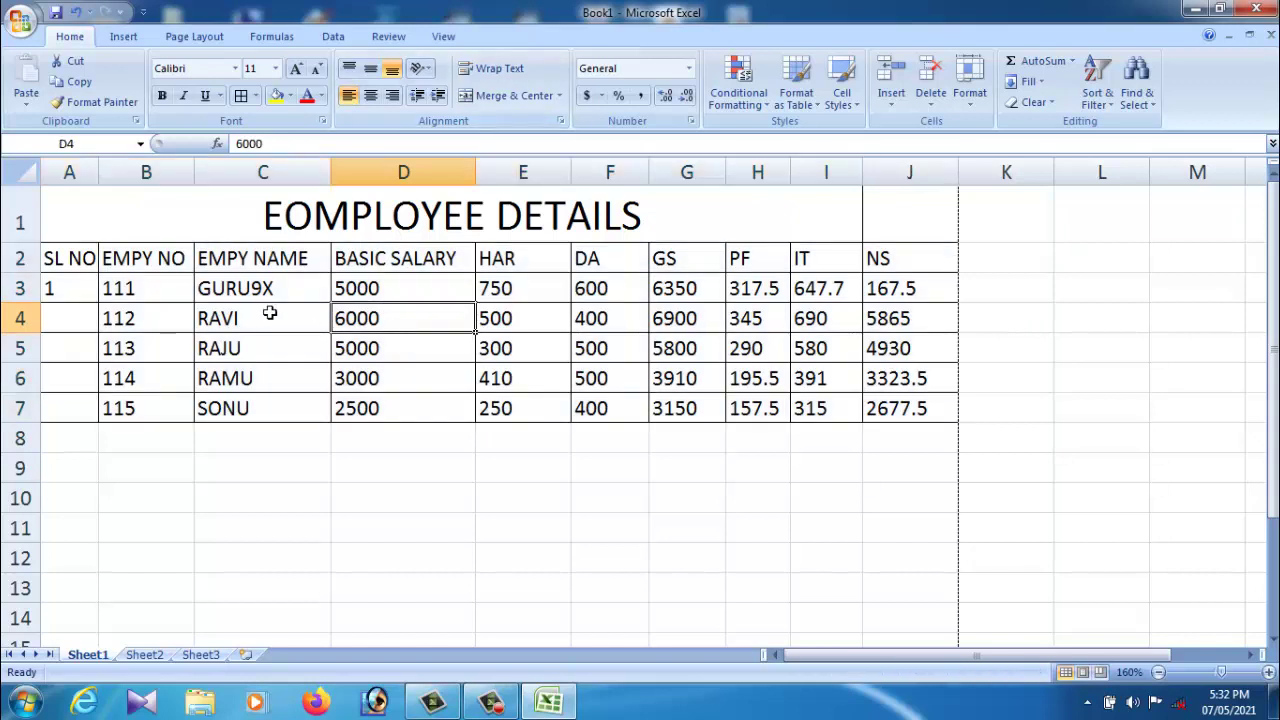
Make the EOMPLOYEE DETAILS title text red and bold
{"action": "left_click", "coordinate": [302, 233]}
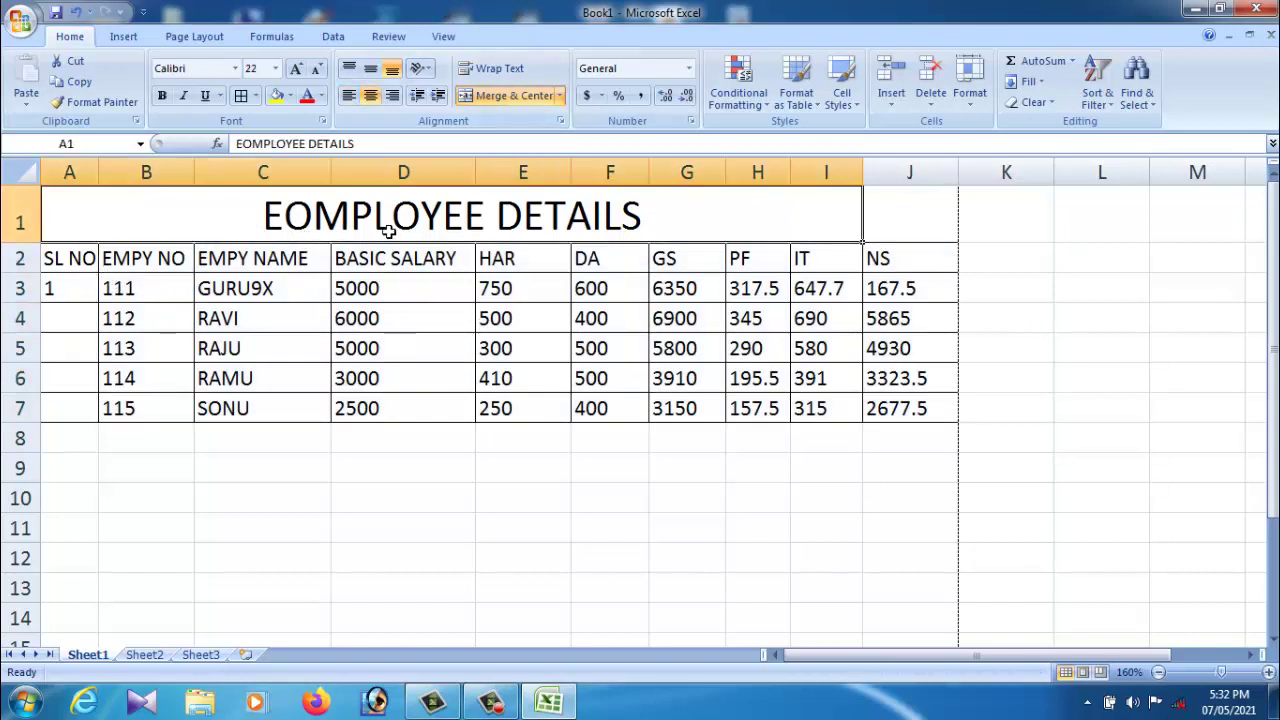
{"action": "double_click", "coordinate": [657, 228]}
{"action": "left_click_drag", "start_coordinate": [657, 228], "coordinate": [233, 233]}
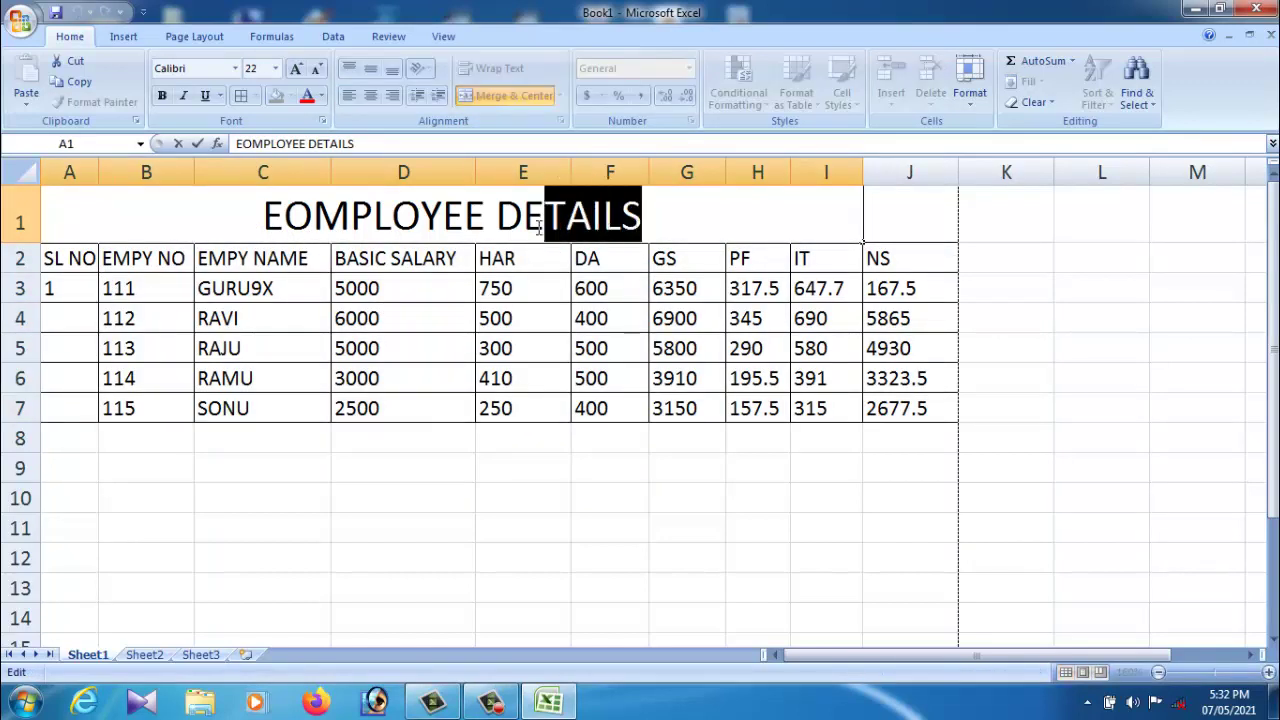
{"action": "left_click", "coordinate": [321, 96]}
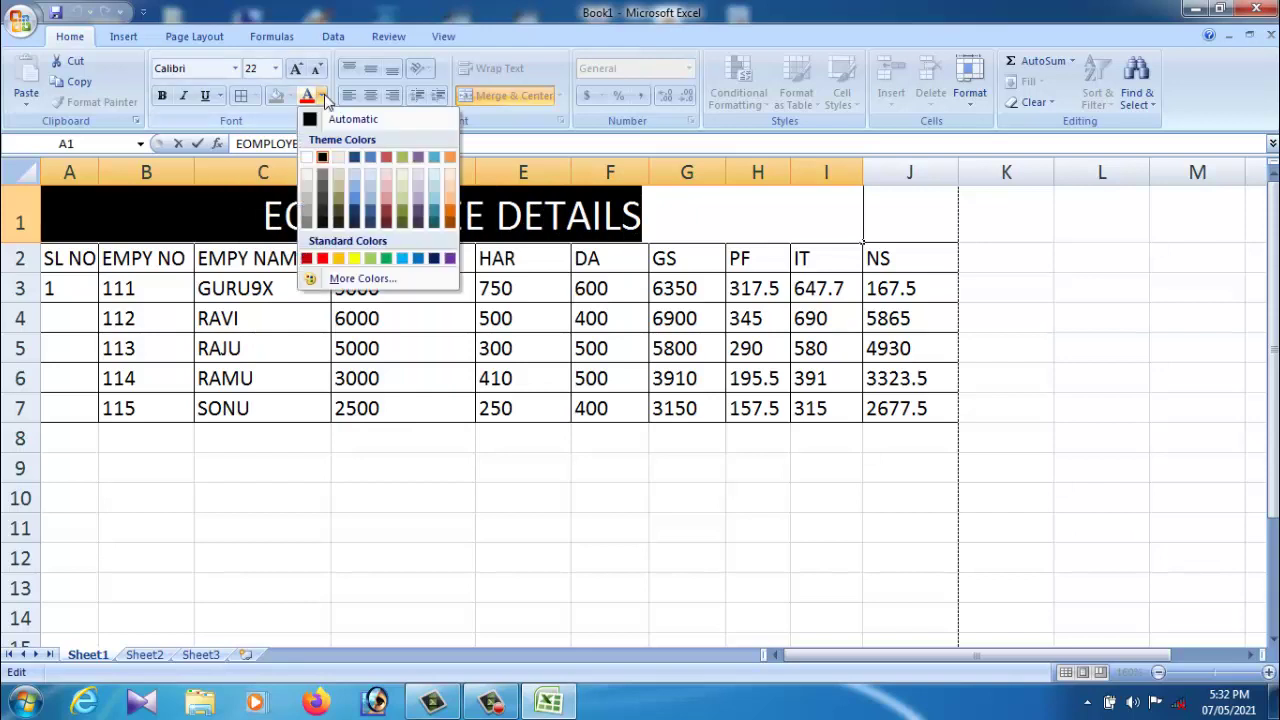
{"action": "left_click", "coordinate": [322, 259]}
{"action": "left_click", "coordinate": [162, 96]}
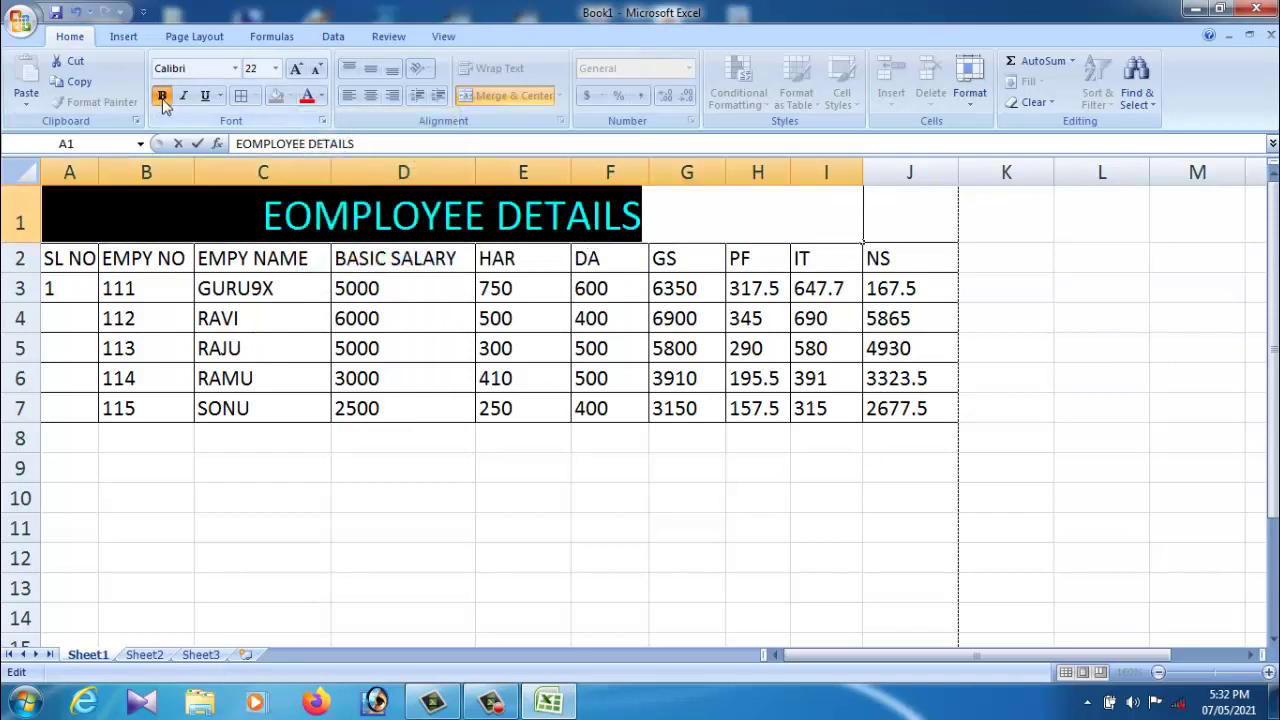
{"action": "left_click", "coordinate": [657, 234]}
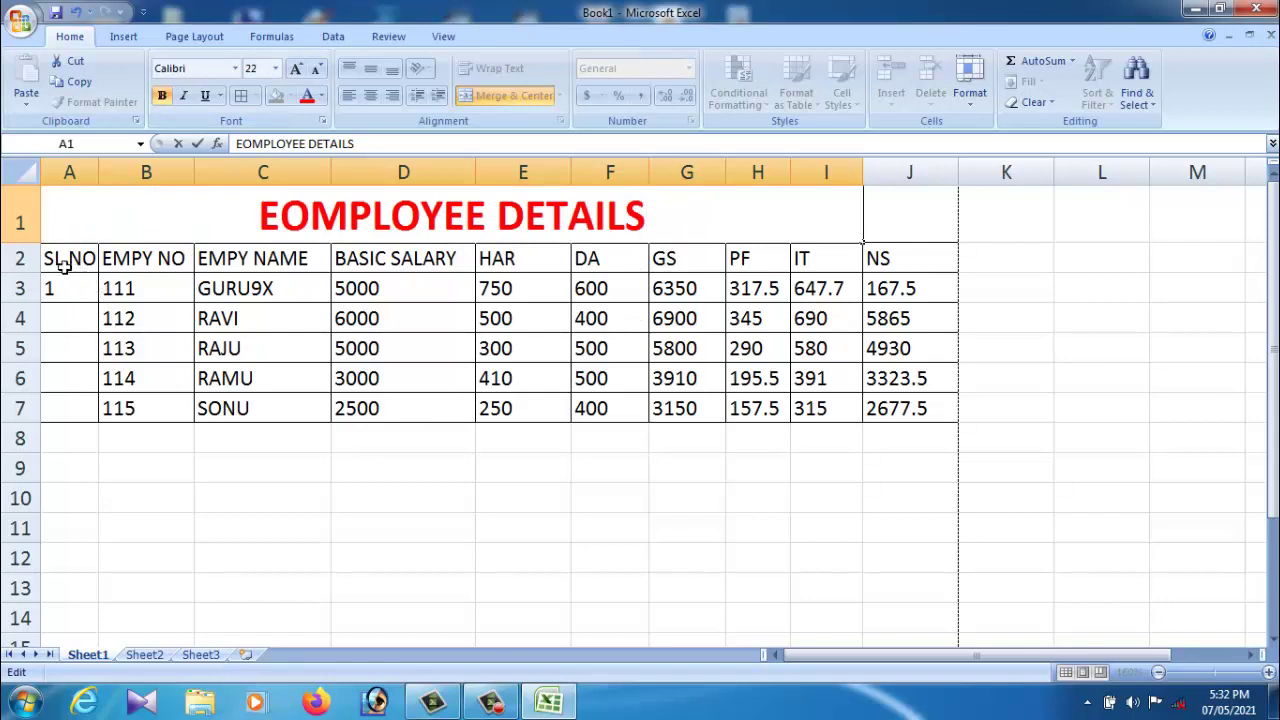
Make the header row, SL NO through NS, bold and red
{"action": "left_click_drag", "start_coordinate": [60, 258], "coordinate": [880, 260]}
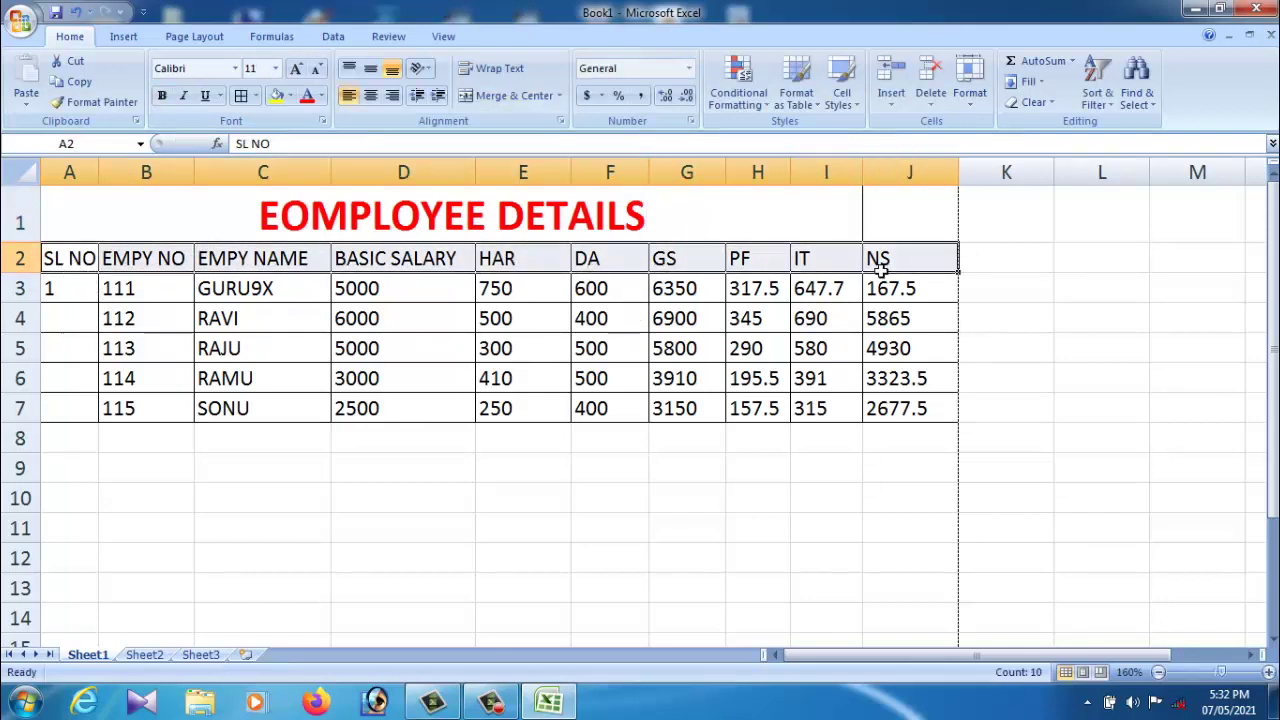
{"action": "left_click", "coordinate": [162, 97]}
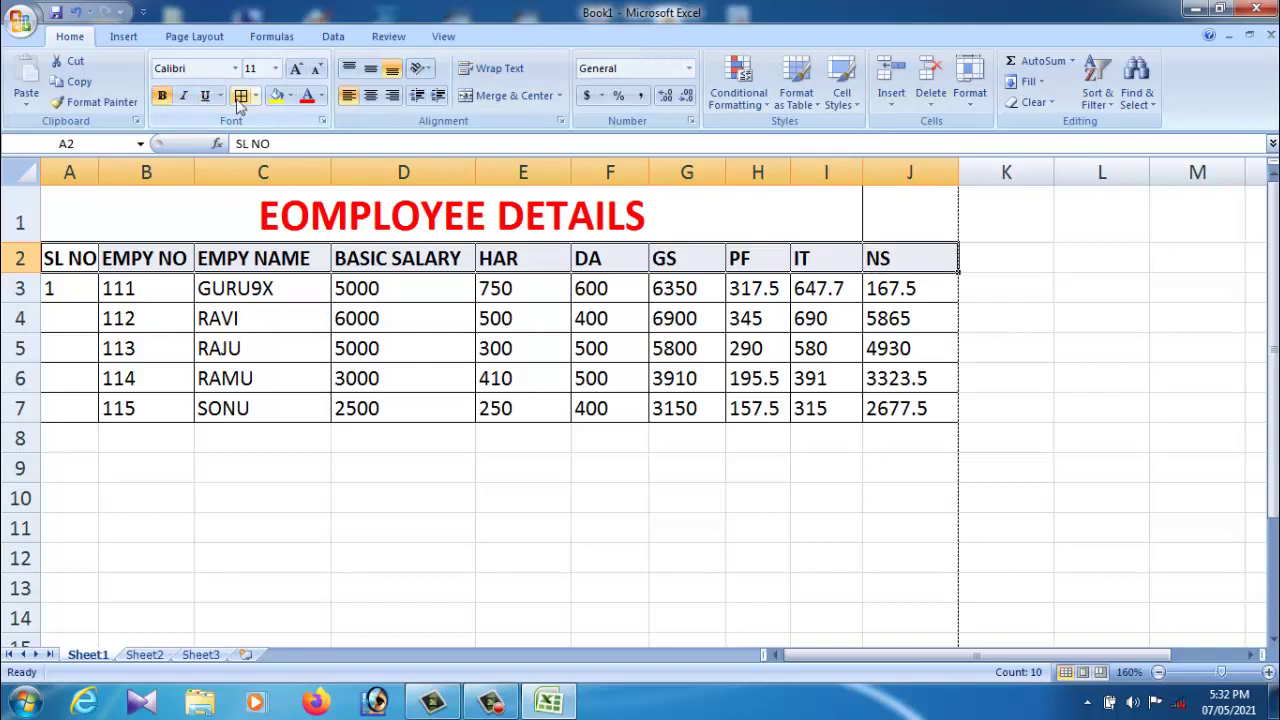
{"action": "left_click", "coordinate": [321, 96]}
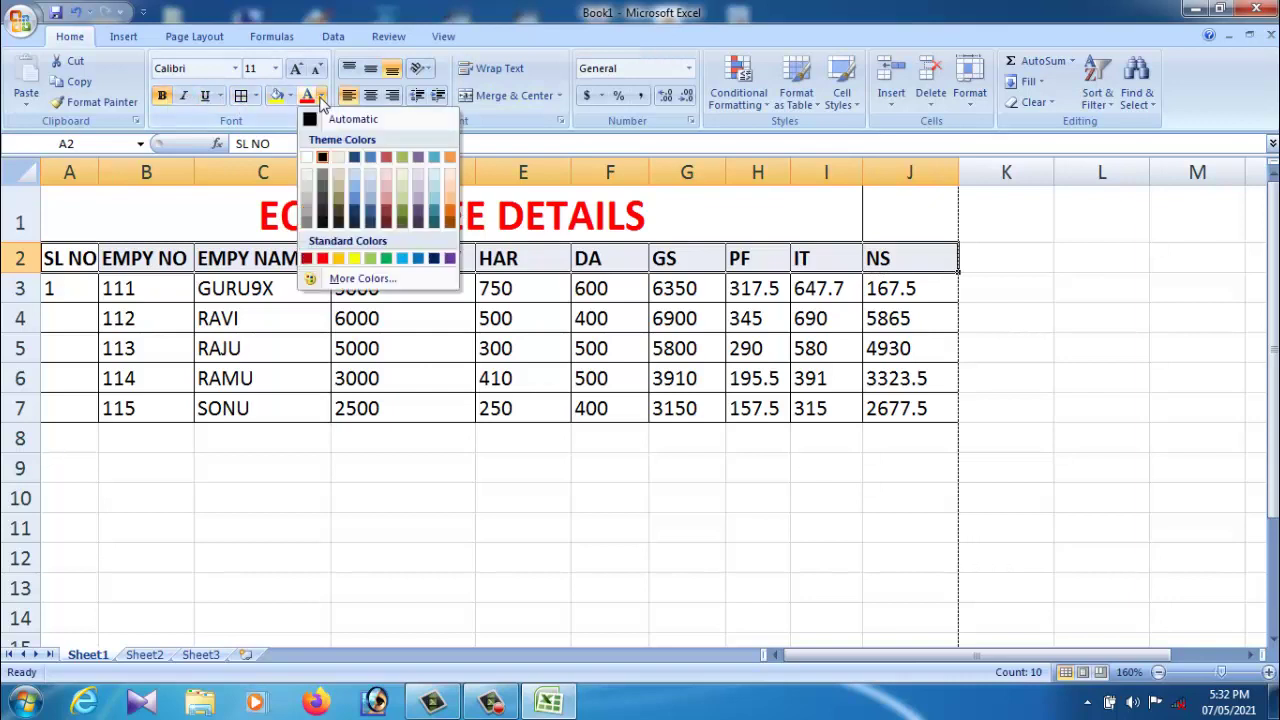
{"action": "left_click", "coordinate": [323, 259]}
{"action": "left_click", "coordinate": [822, 556]}
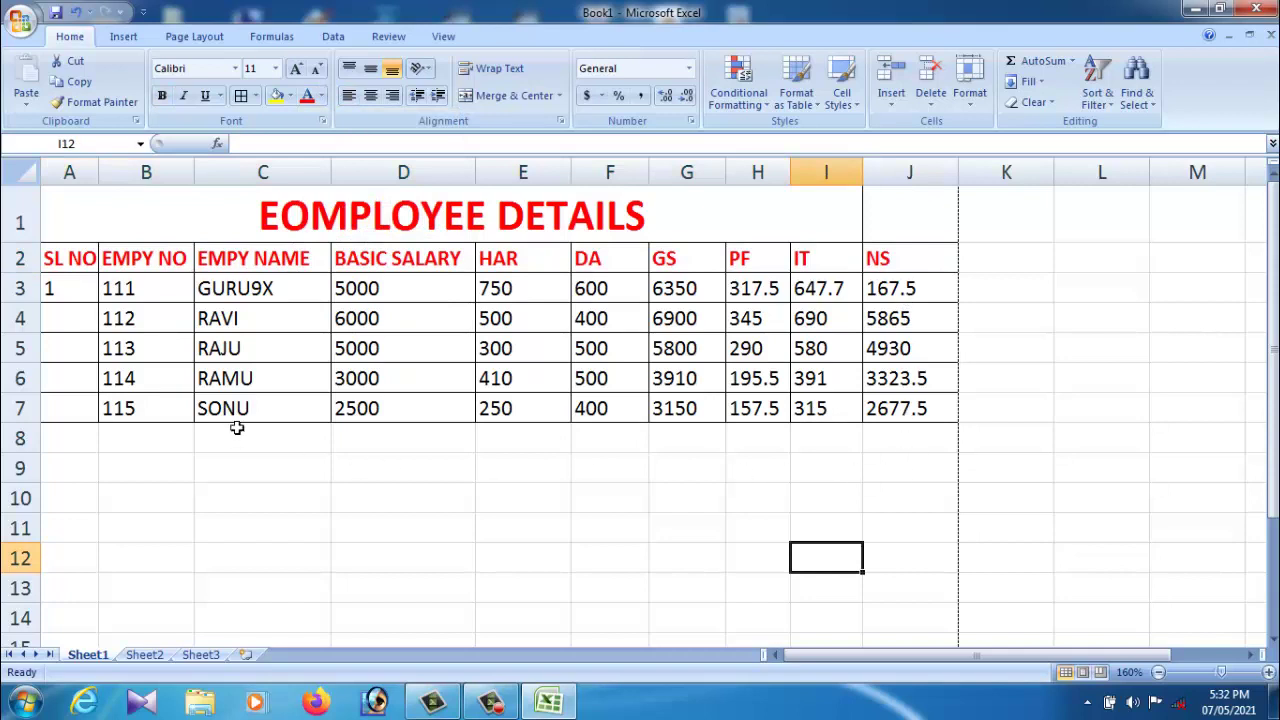
Enter serial numbers 2, 3 and 4 in cells A4 to A6
{"action": "type", "text": "2"}
{"action": "left_click", "coordinate": [83, 346]}
{"action": "type", "text": "3"}
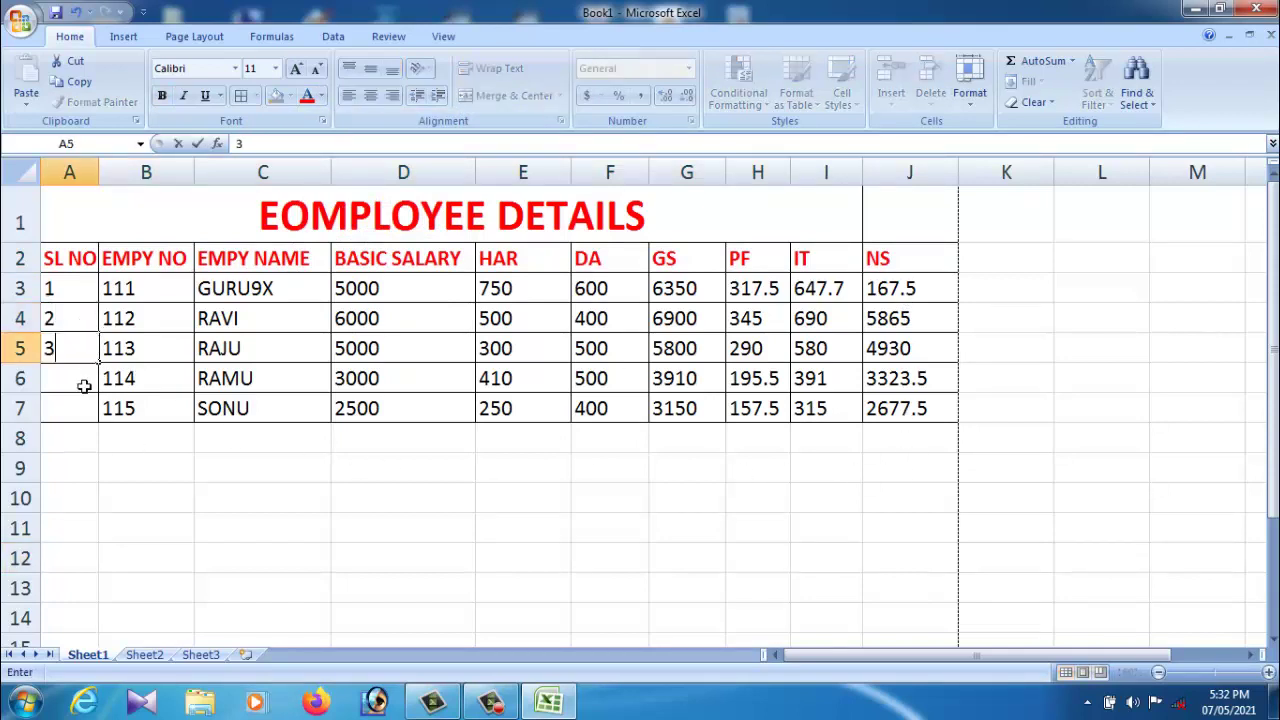
{"action": "left_click", "coordinate": [84, 378]}
{"action": "type", "text": "4"}
{"action": "left_click", "coordinate": [88, 418]}
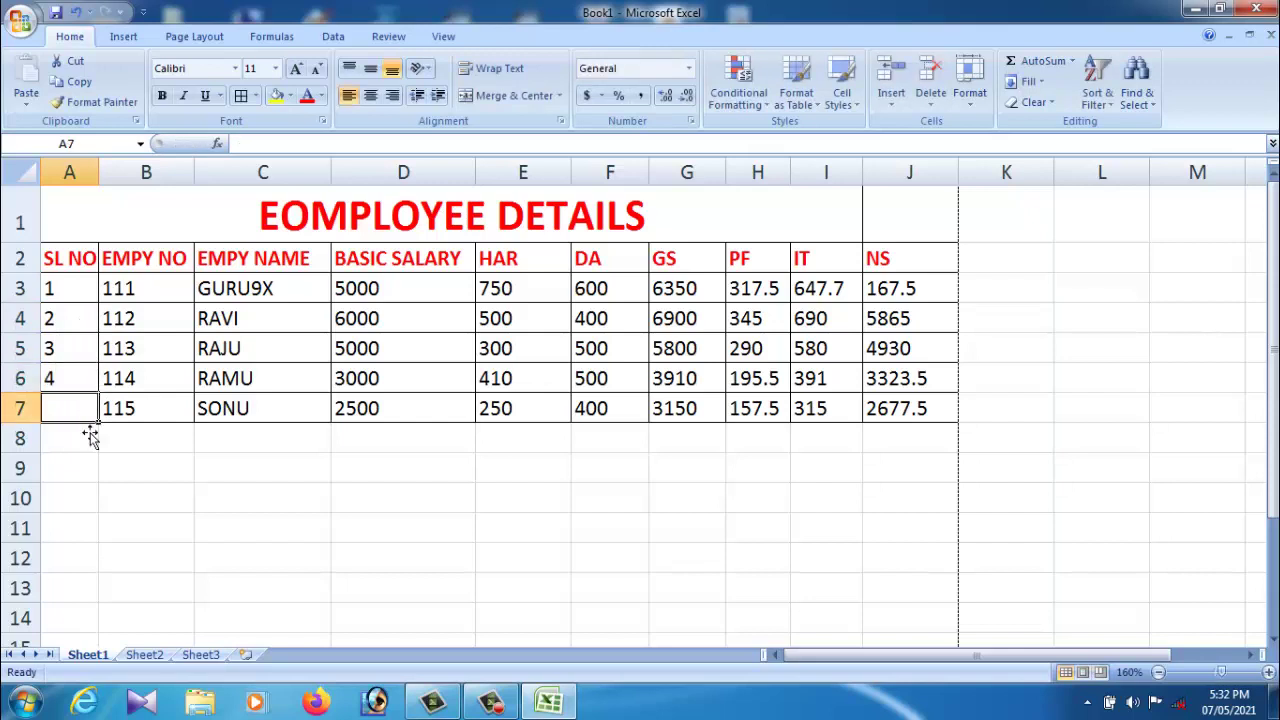
{"action": "left_click", "coordinate": [88, 462]}
Extend A6 into A7 as a Fill Series so A7 becomes 5
{"action": "left_click", "coordinate": [86, 385]}
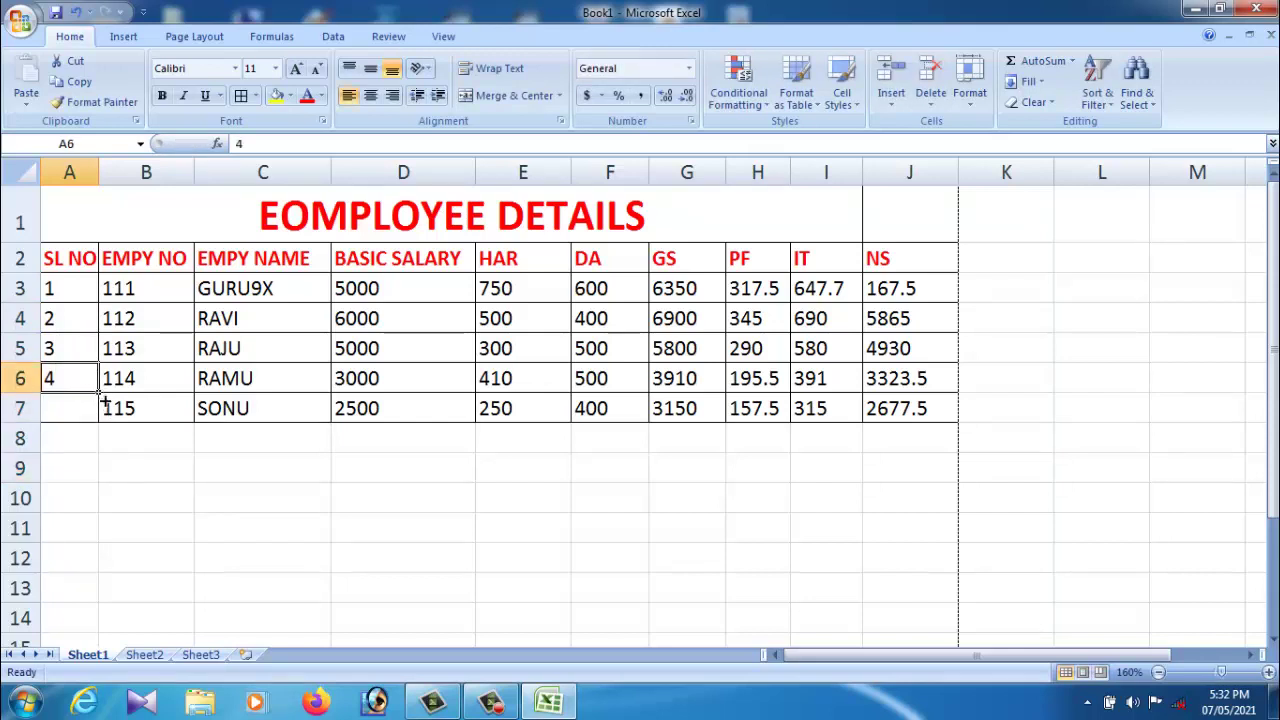
{"action": "left_click_drag", "start_coordinate": [101, 399], "coordinate": [103, 414]}
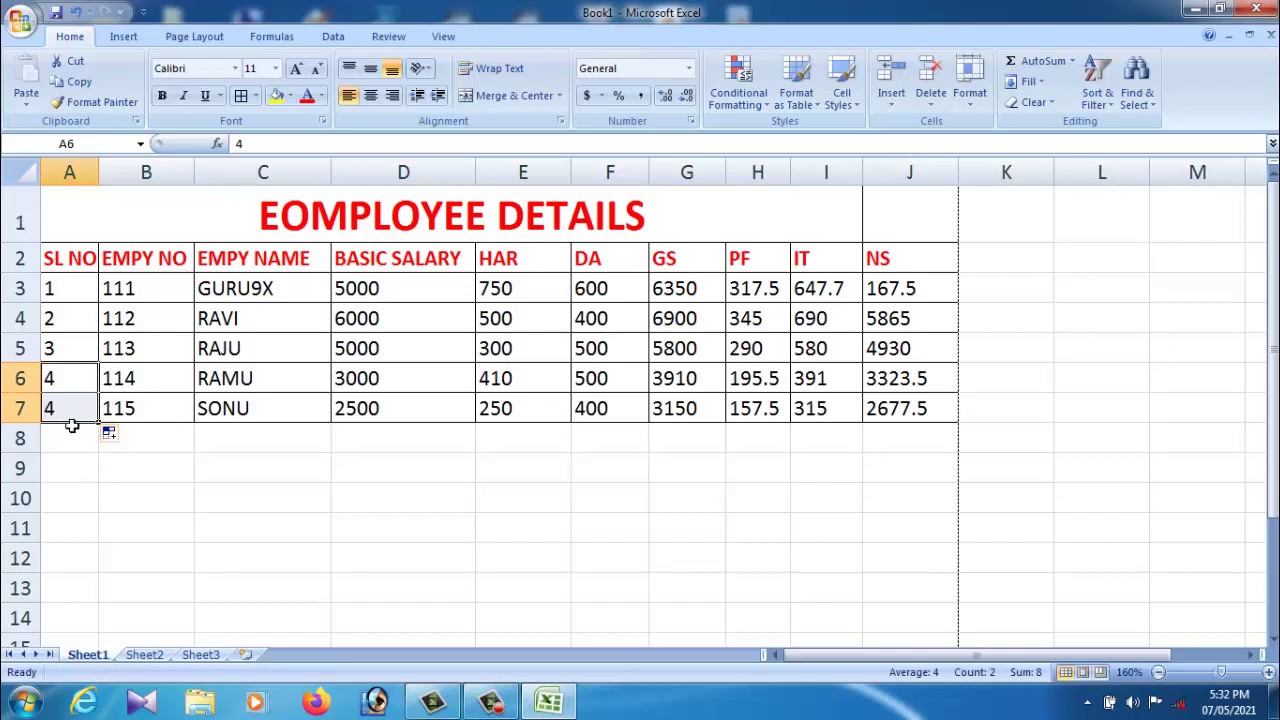
{"action": "left_click", "coordinate": [113, 434]}
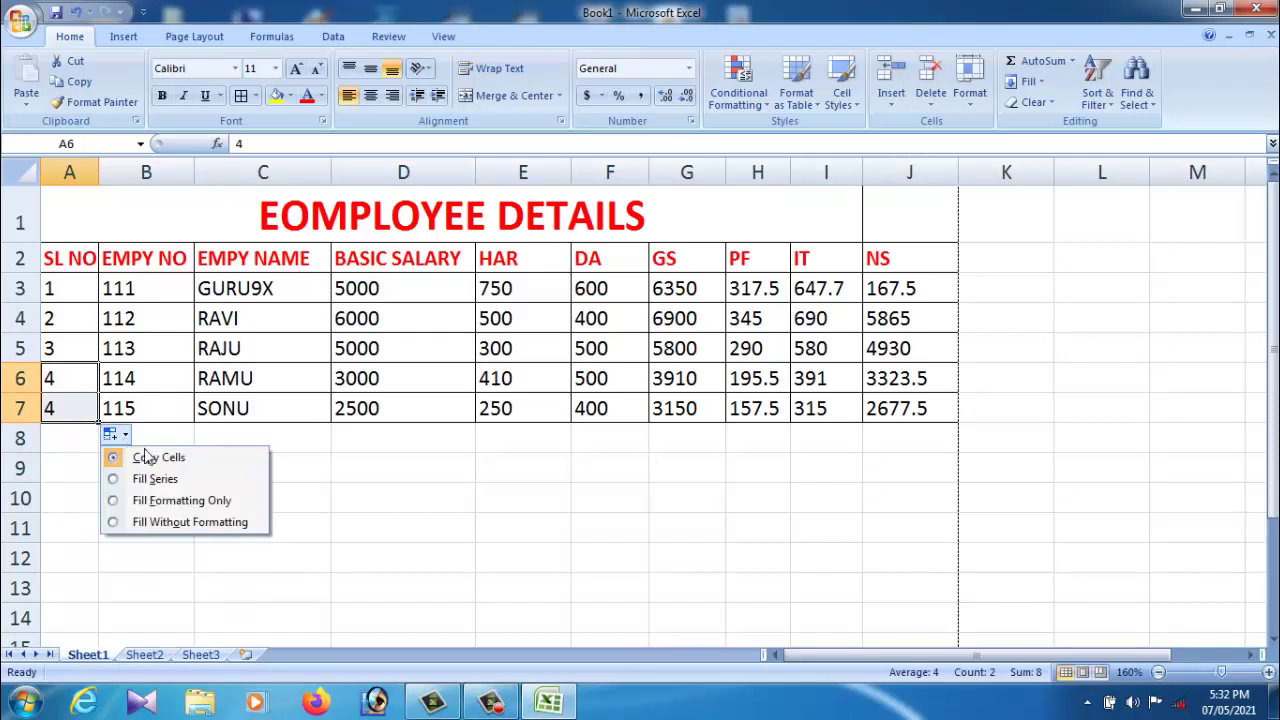
{"action": "left_click", "coordinate": [155, 480]}
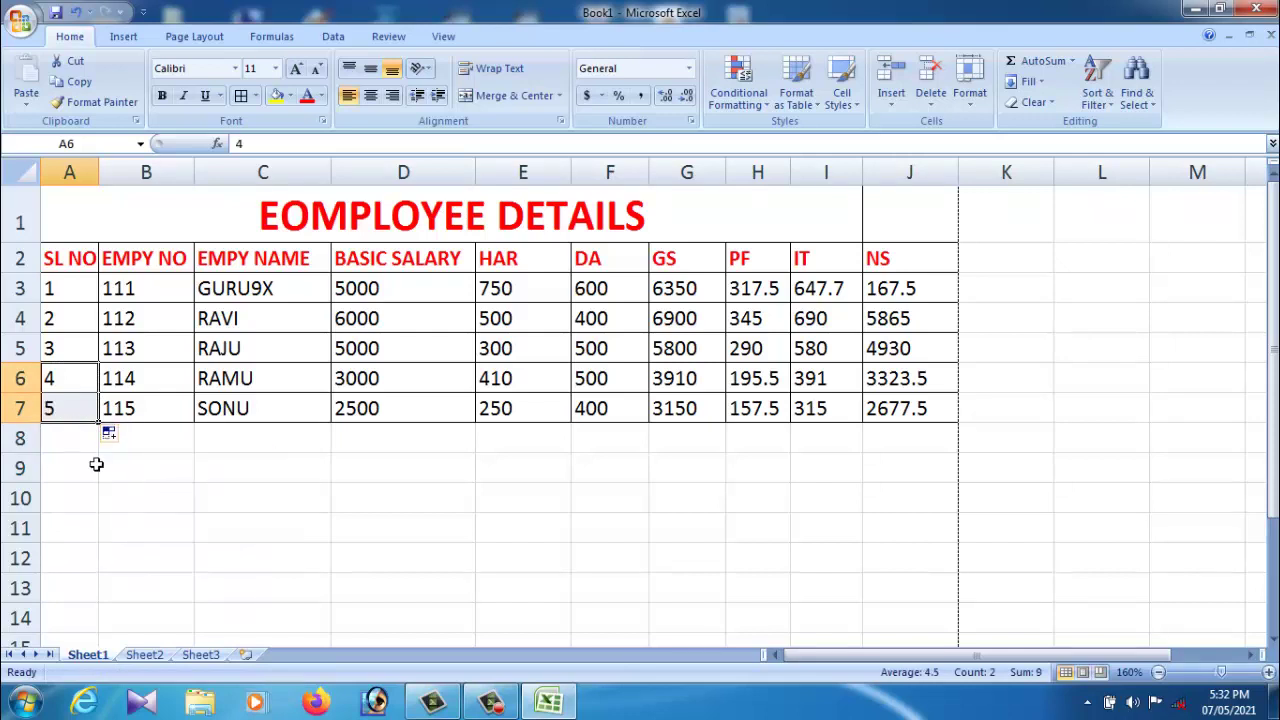
{"action": "left_click", "coordinate": [93, 465]}
{"action": "left_click", "coordinate": [298, 478]}
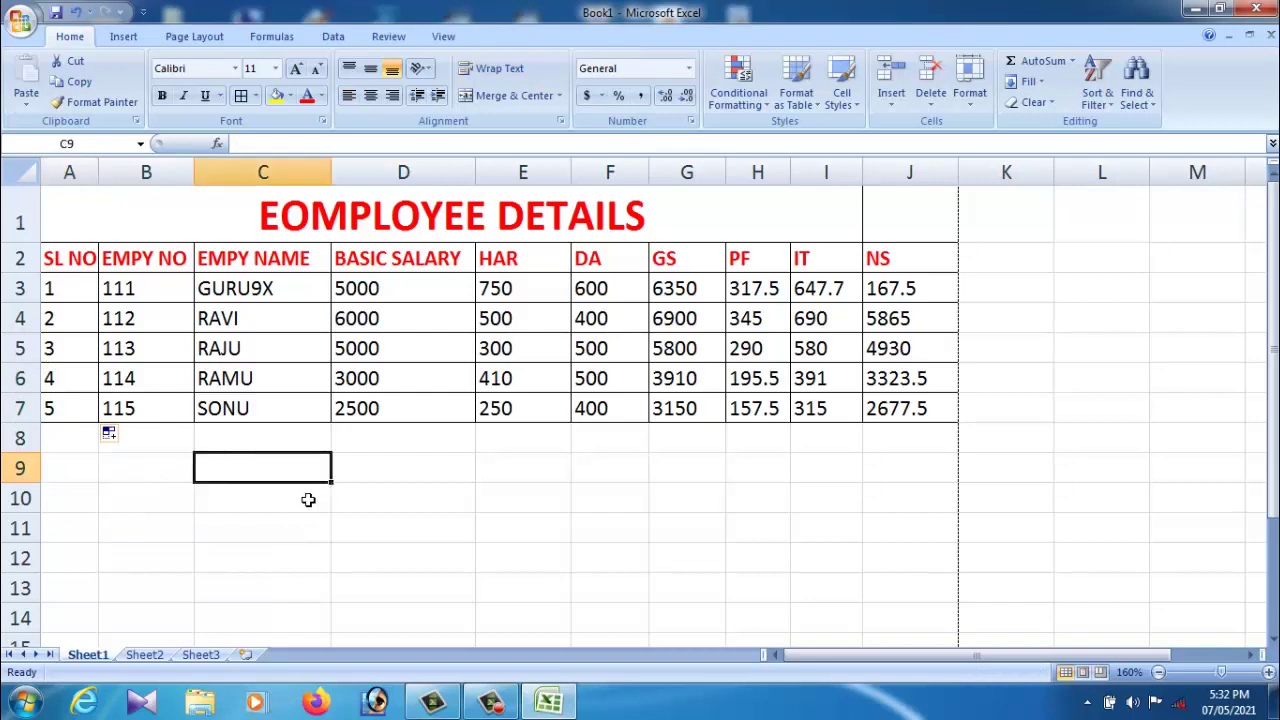
{"action": "left_click", "coordinate": [422, 455]}
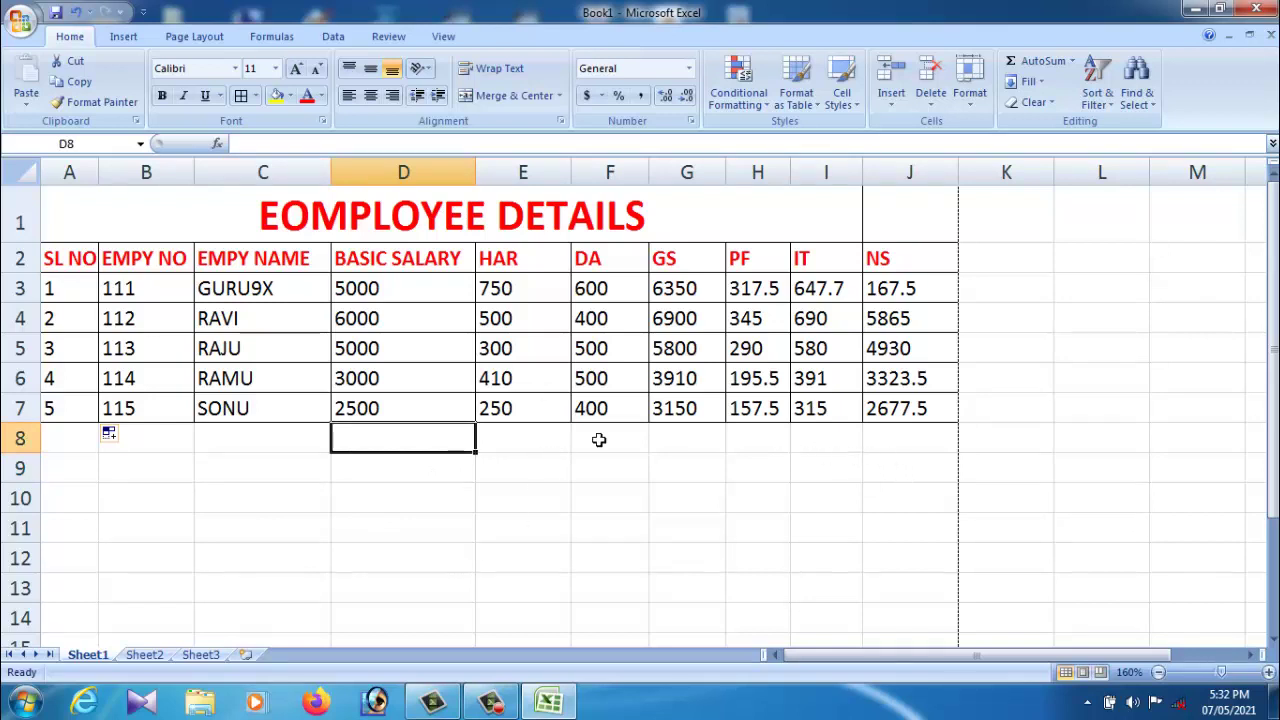
Bold the employee data rows A3:J7 and zoom the sheet to about 208%
{"action": "left_click_drag", "start_coordinate": [58, 287], "coordinate": [910, 422]}
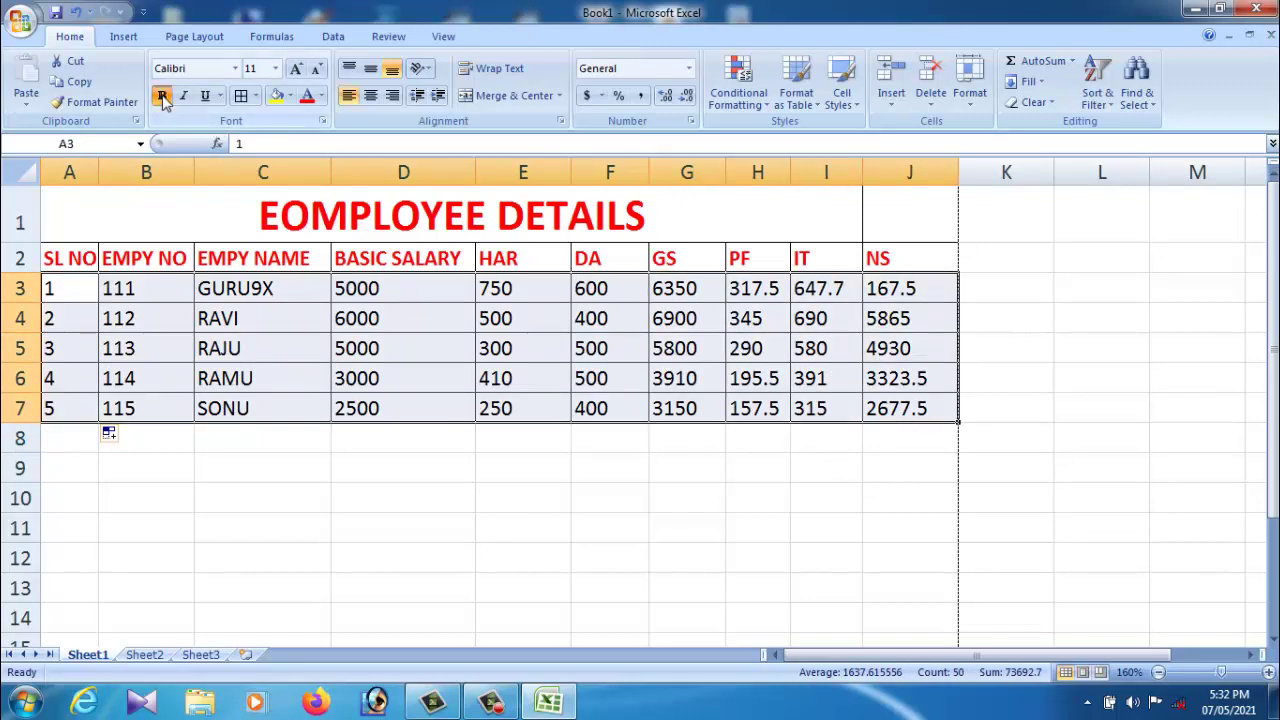
{"action": "left_click", "coordinate": [600, 496]}
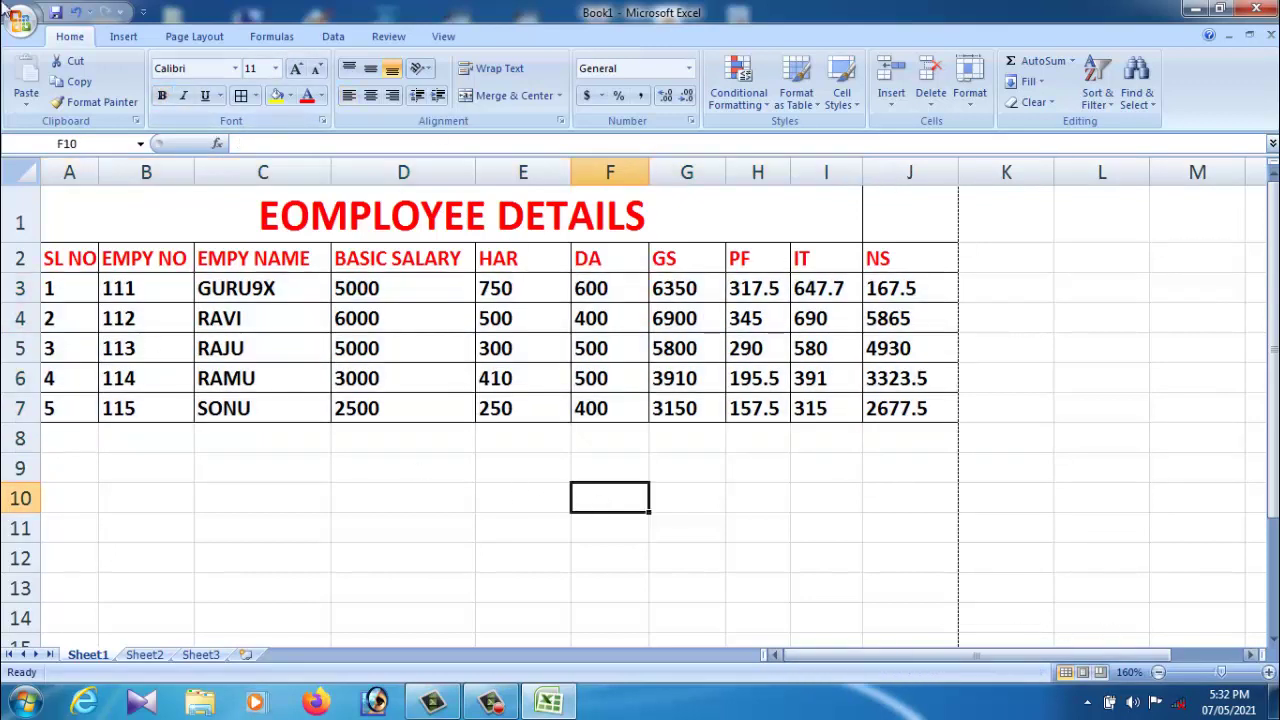
{"action": "left_click", "coordinate": [1224, 673]}
{"action": "left_click_drag", "start_coordinate": [1224, 677], "coordinate": [1230, 679]}
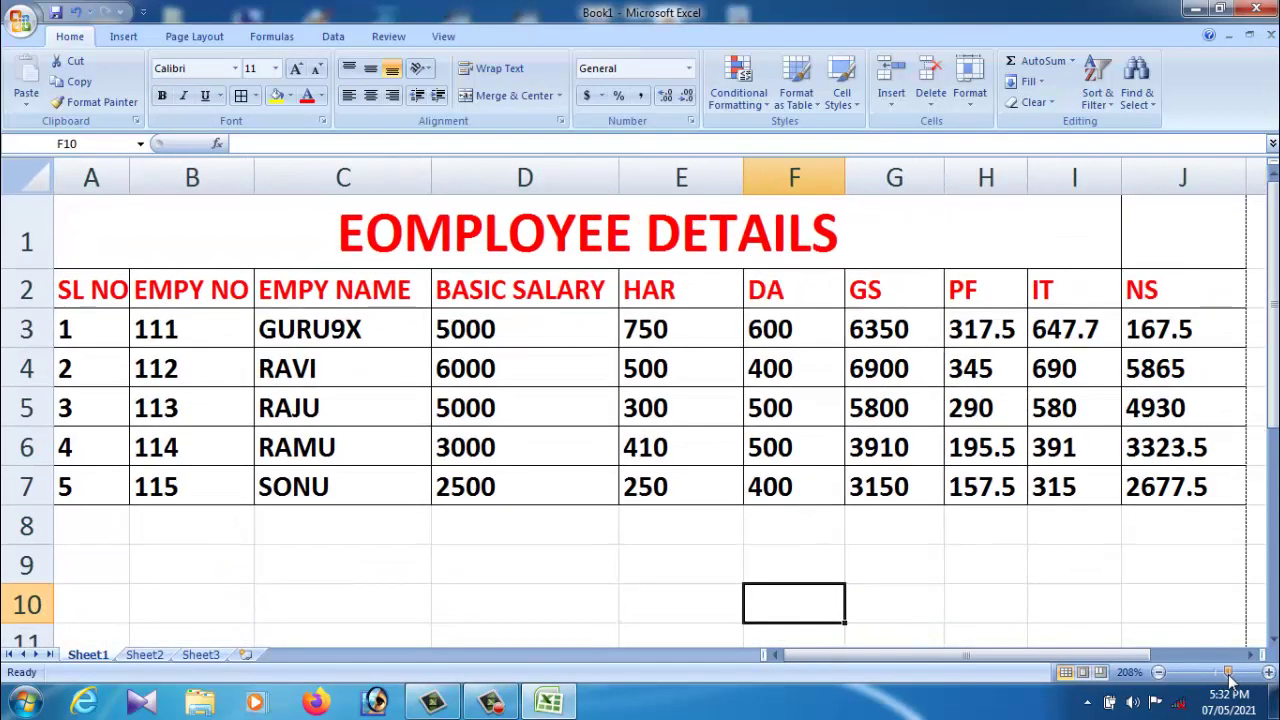
{"action": "left_click", "coordinate": [1087, 598]}
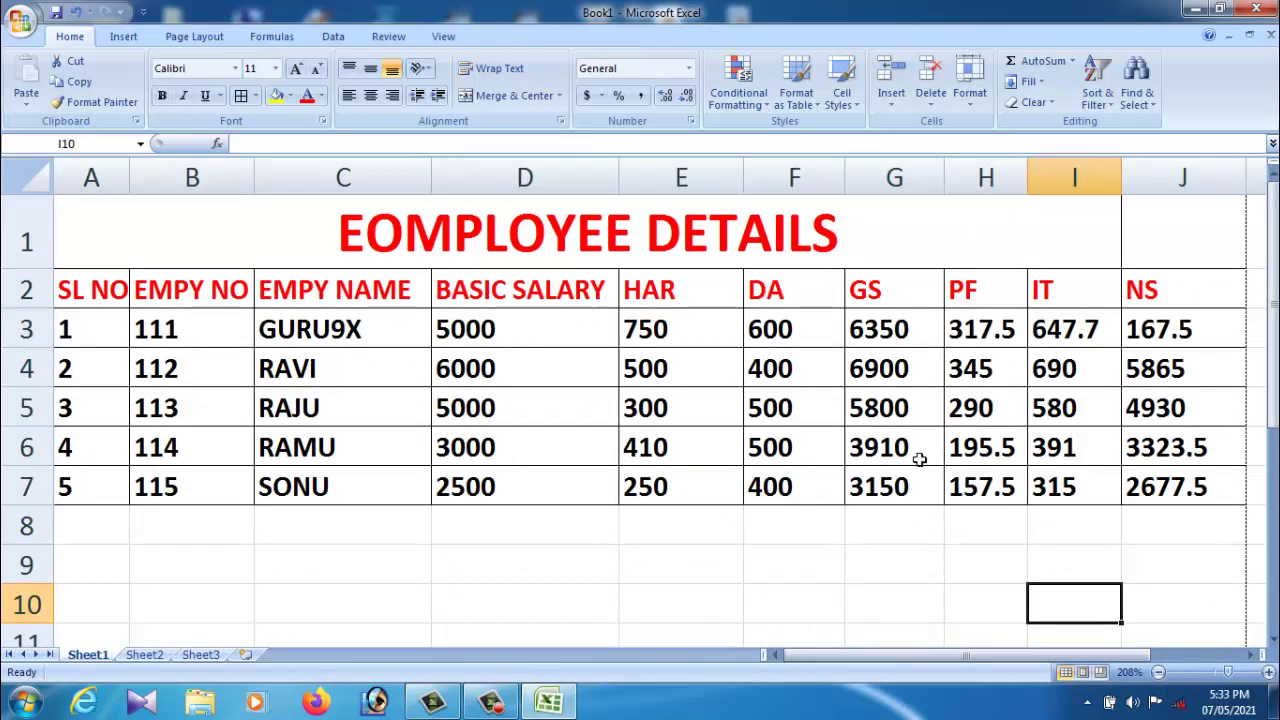
Select the header row and browse the Insert, Page Layout and Formulas tabs before returning to Home
{"action": "left_click_drag", "start_coordinate": [70, 289], "coordinate": [1140, 289]}
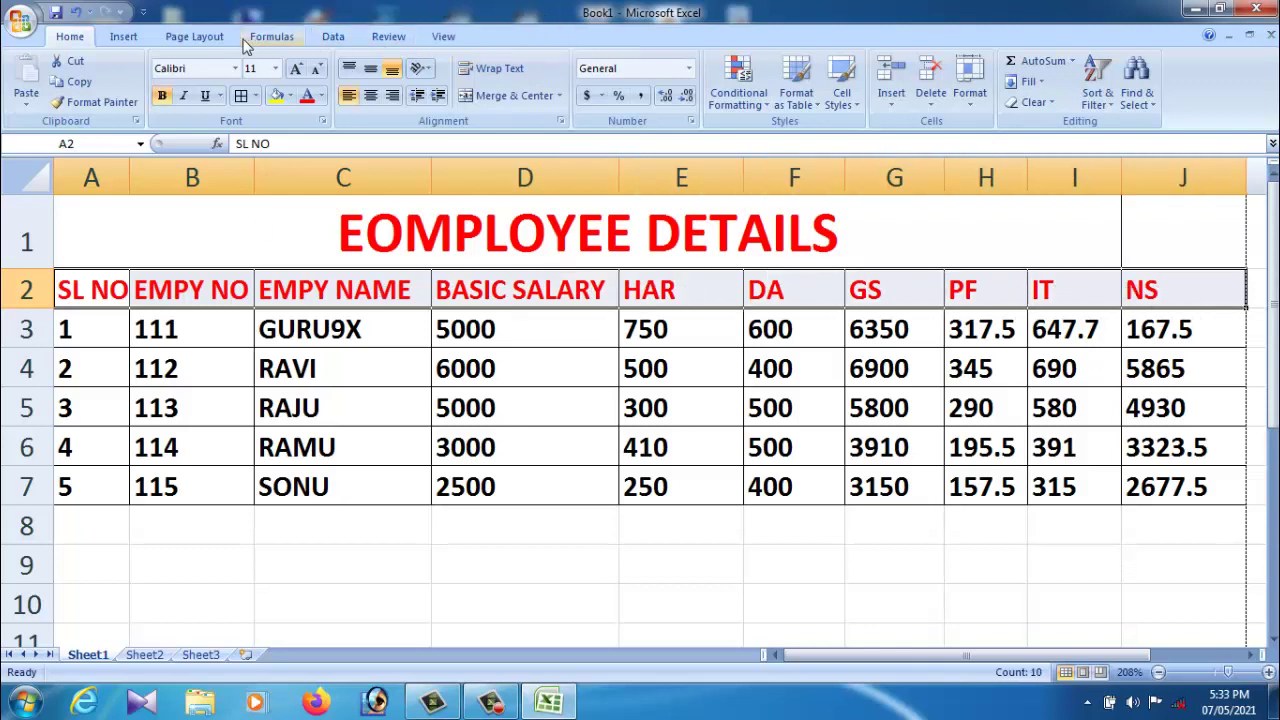
{"action": "left_click", "coordinate": [125, 38]}
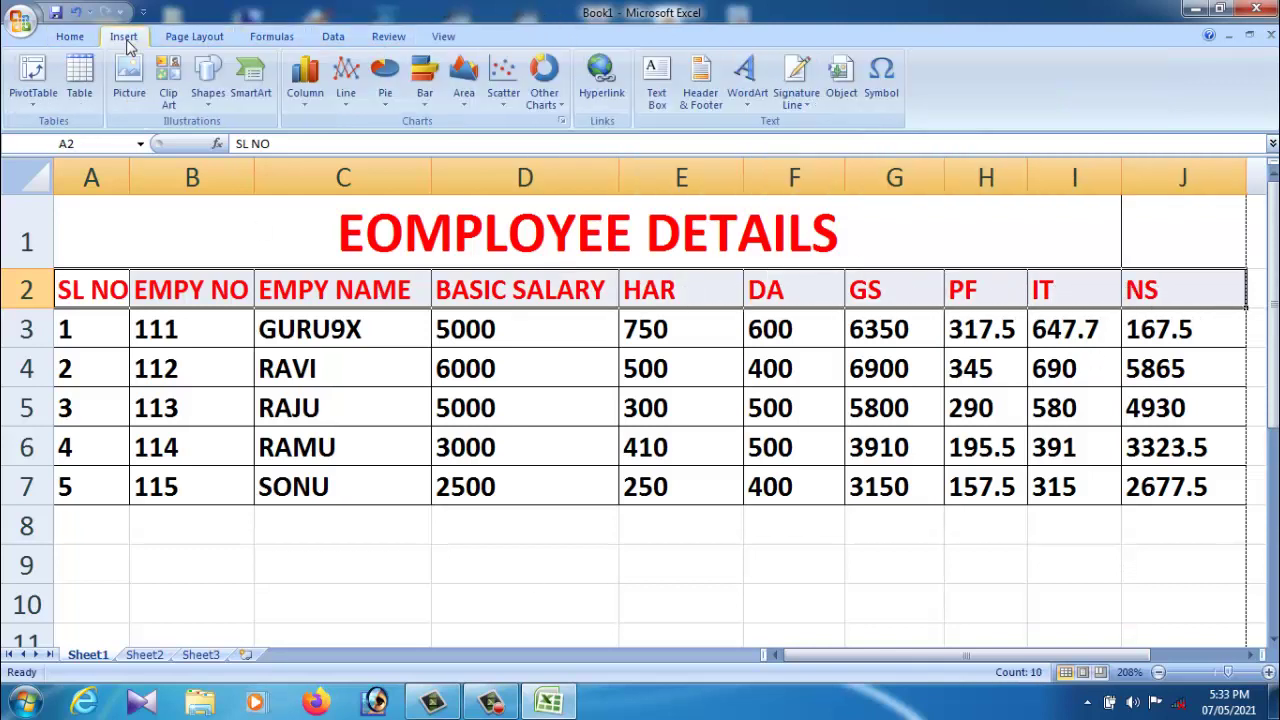
{"action": "left_click", "coordinate": [194, 38]}
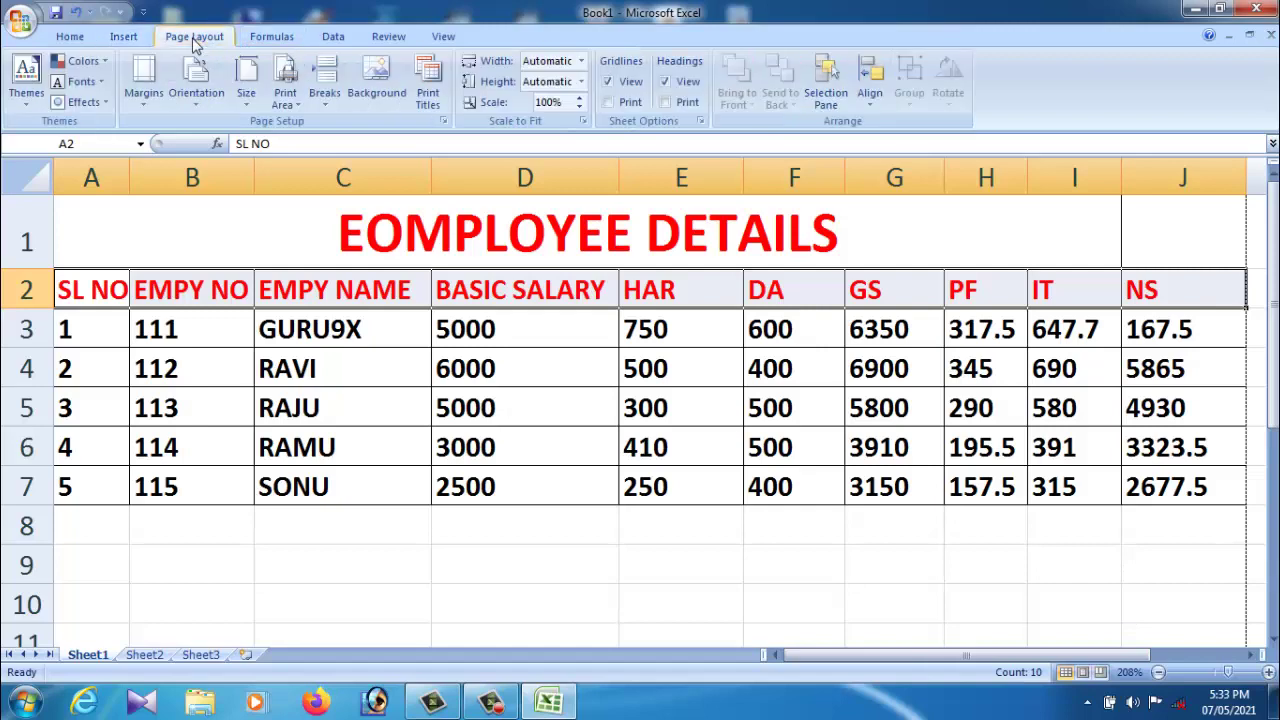
{"action": "left_click", "coordinate": [270, 38]}
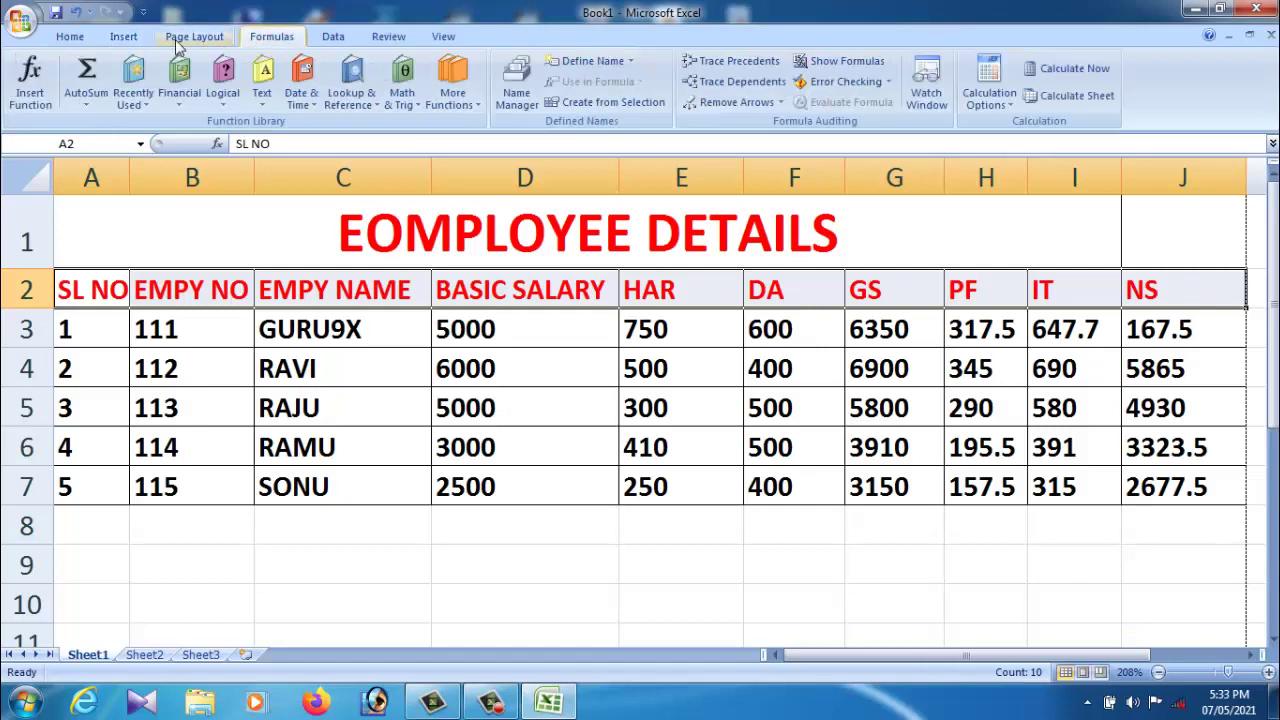
{"action": "left_click", "coordinate": [72, 38]}
{"action": "left_click", "coordinate": [117, 40]}
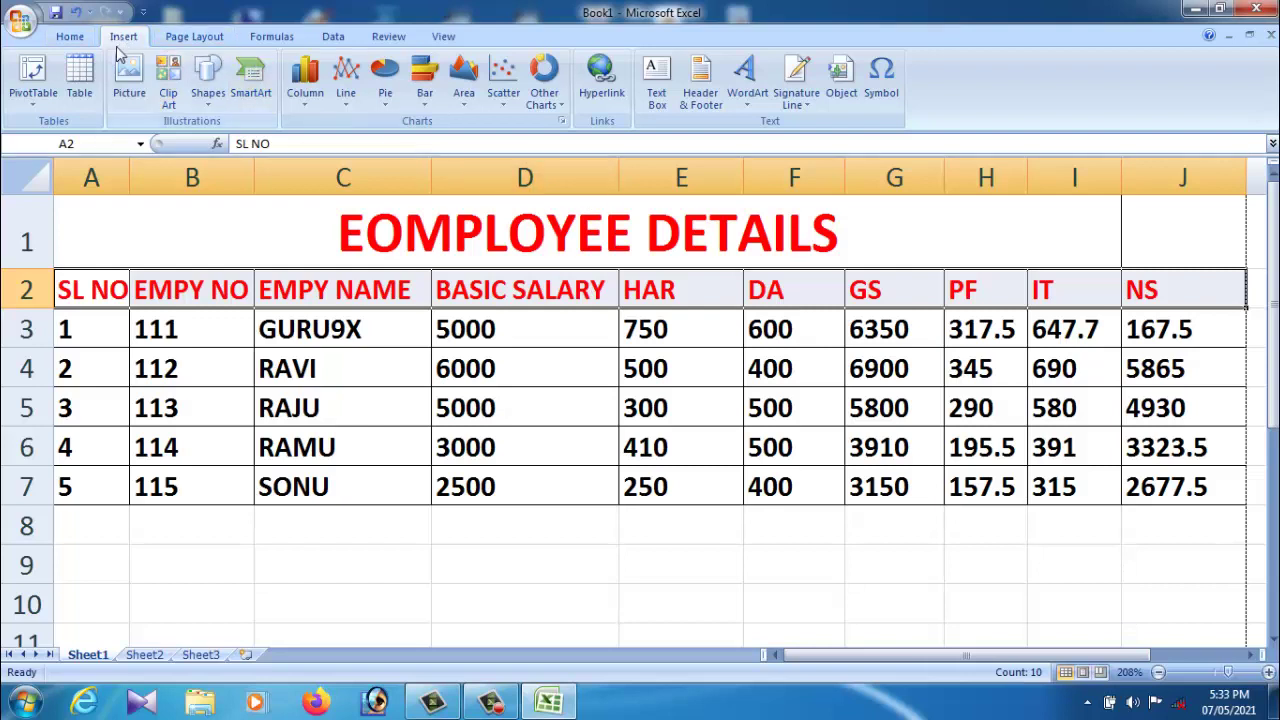
{"action": "left_click", "coordinate": [76, 40]}
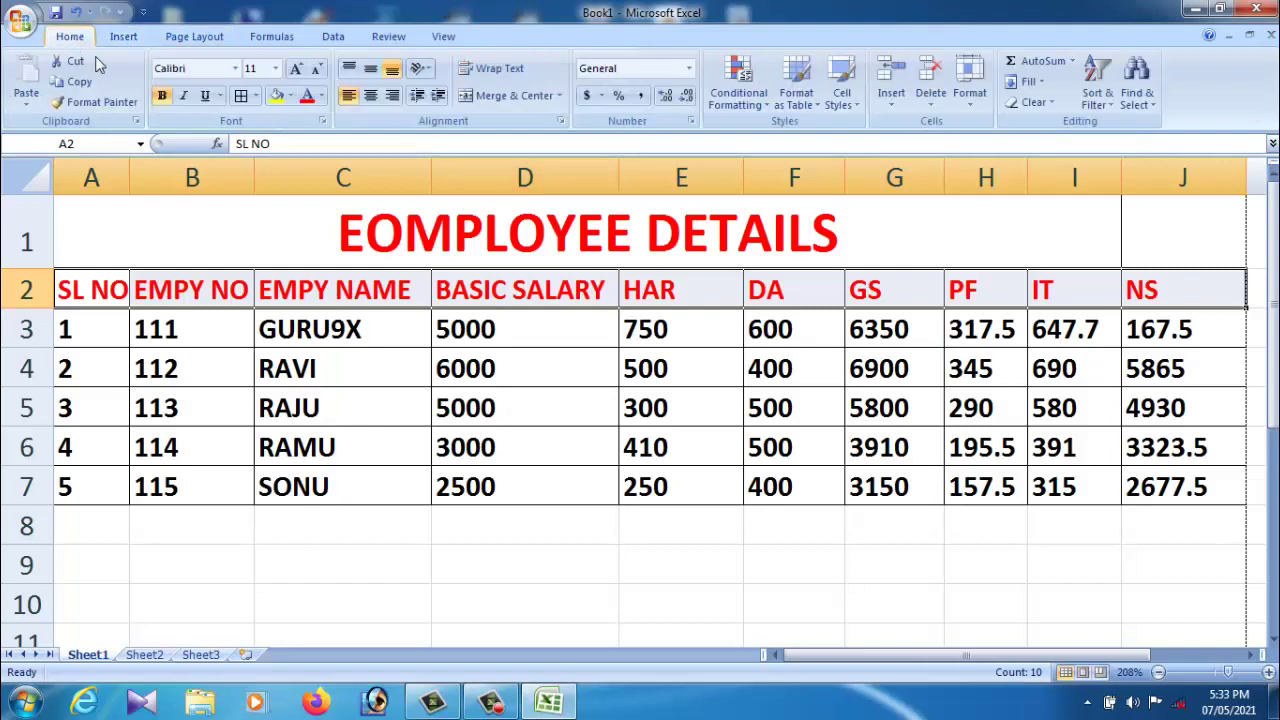
{"action": "left_click", "coordinate": [607, 568]}
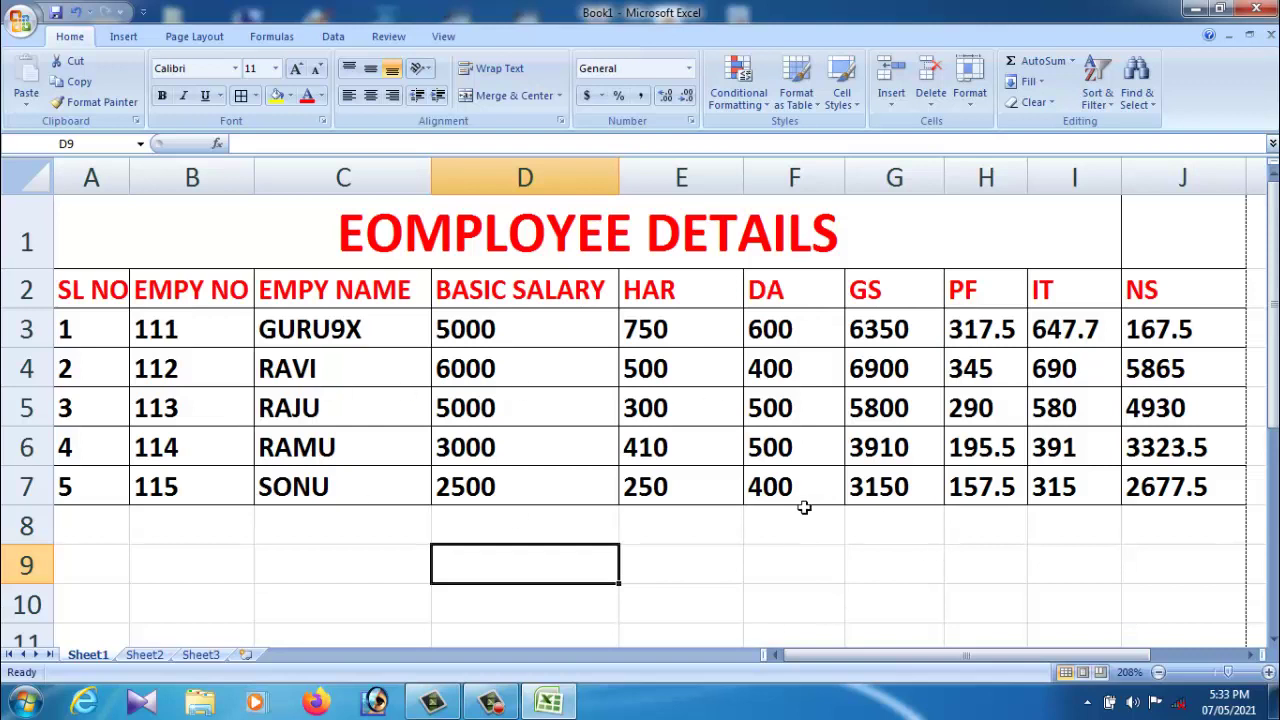
{"action": "left_click", "coordinate": [732, 503]}
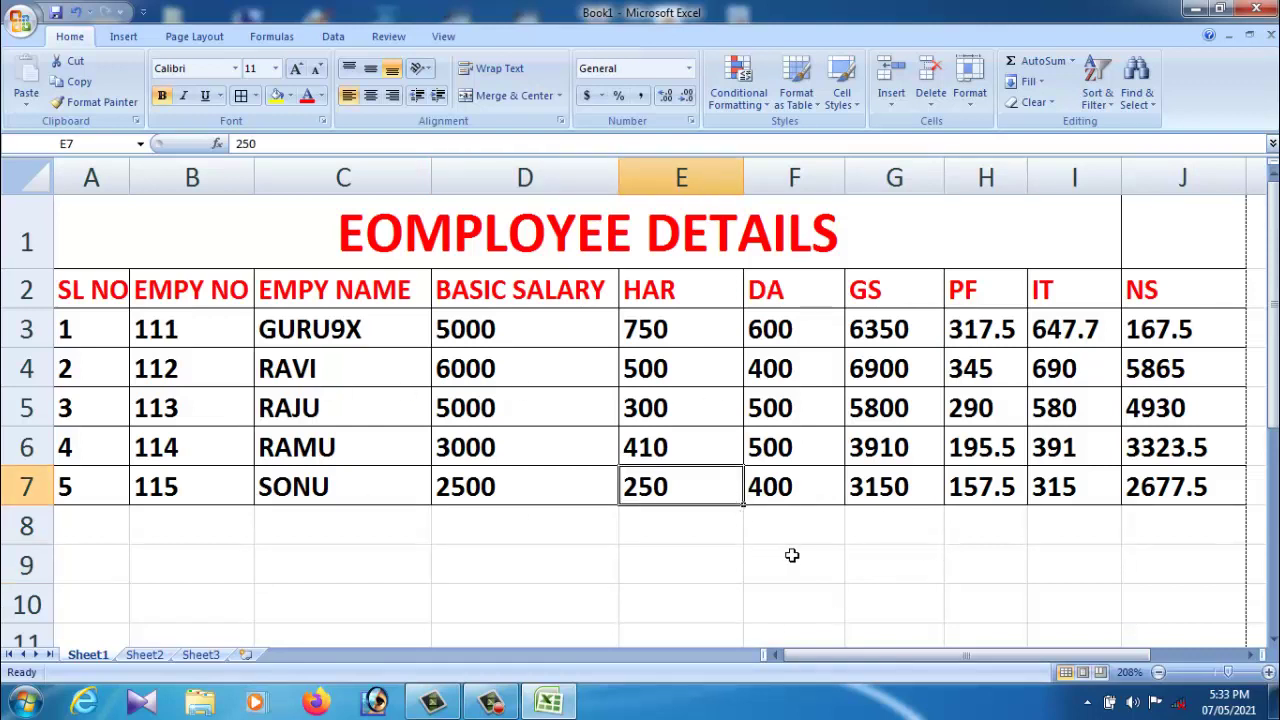